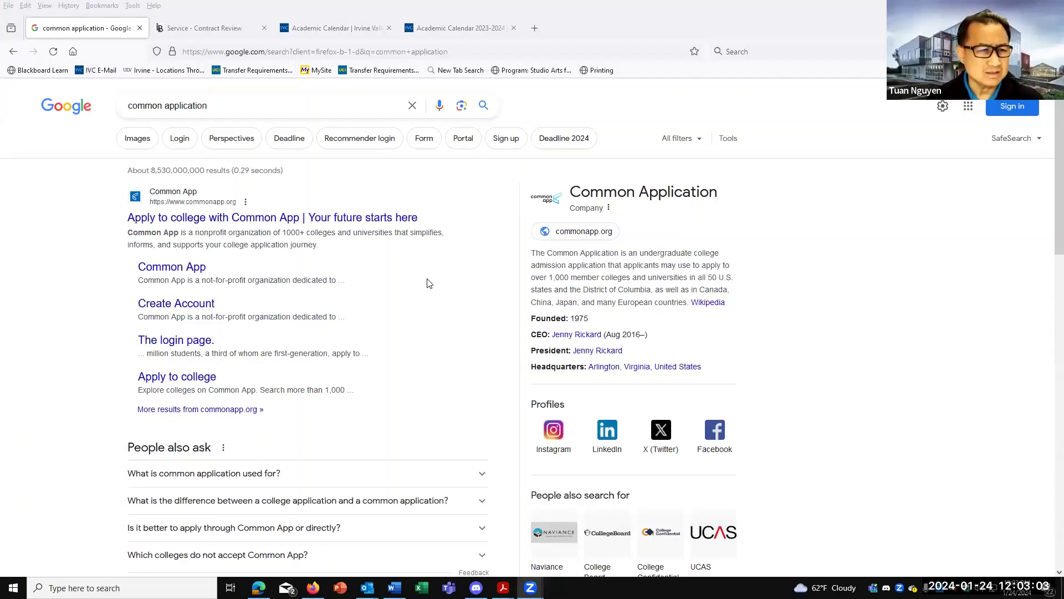
Go from the Google results to the Common App homepage and bring up the sign-in options.
click(268, 218)
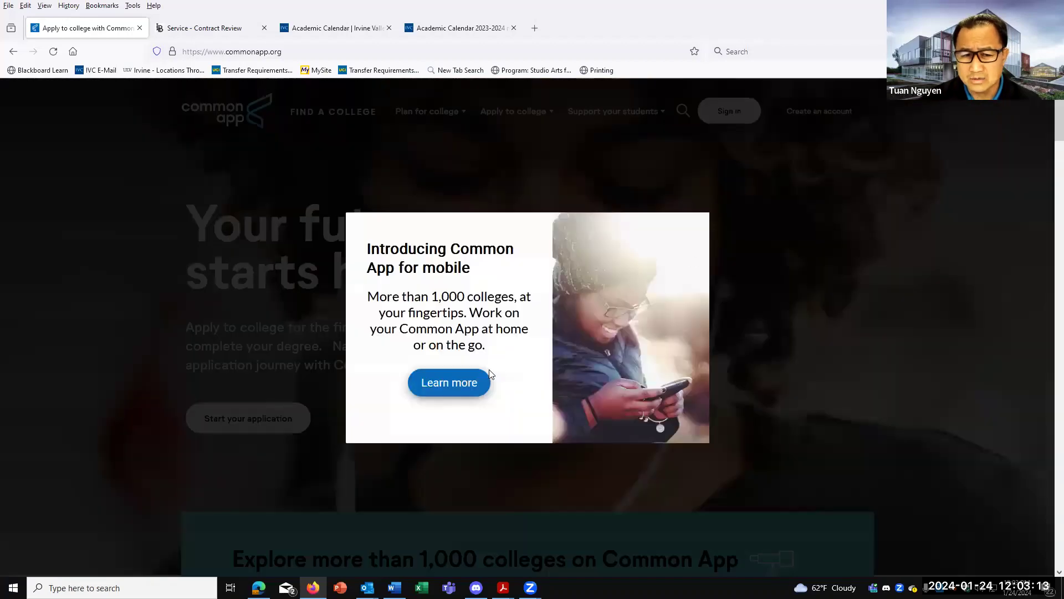
click(817, 144)
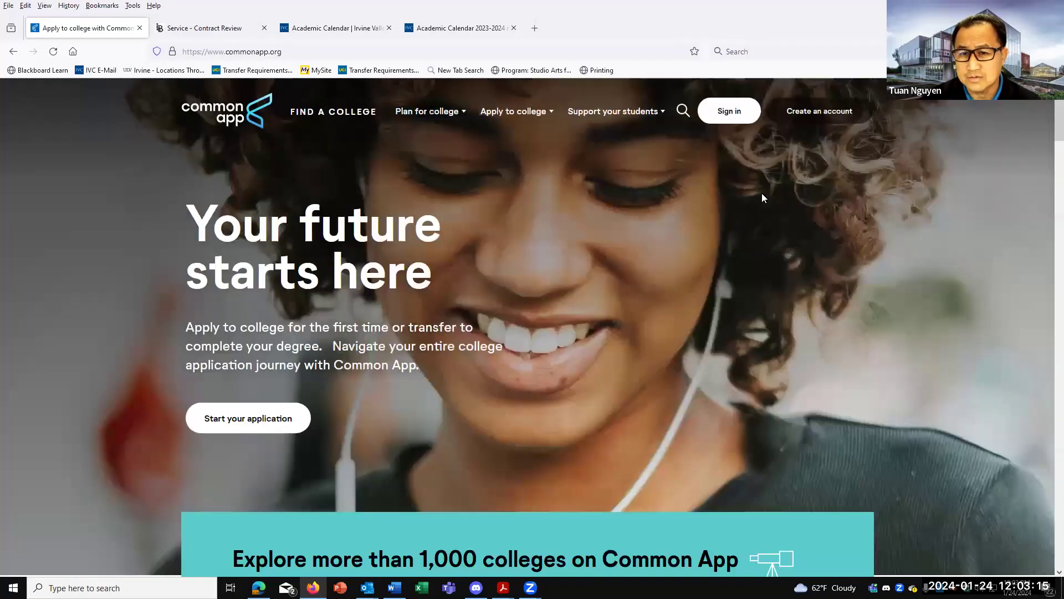
click(750, 111)
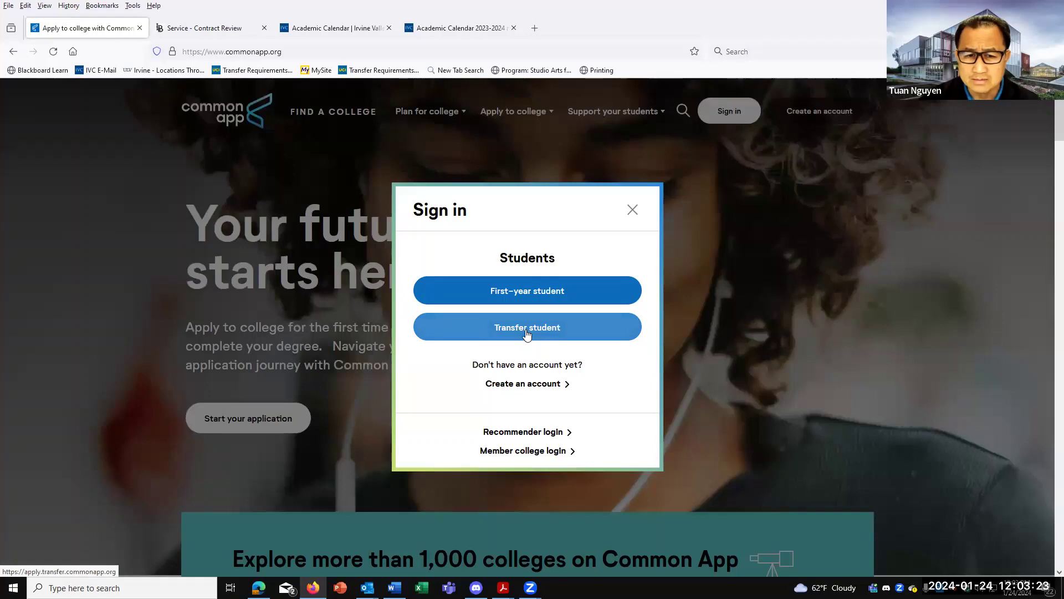
Sign in as a transfer student with the account username and password.
click(526, 331)
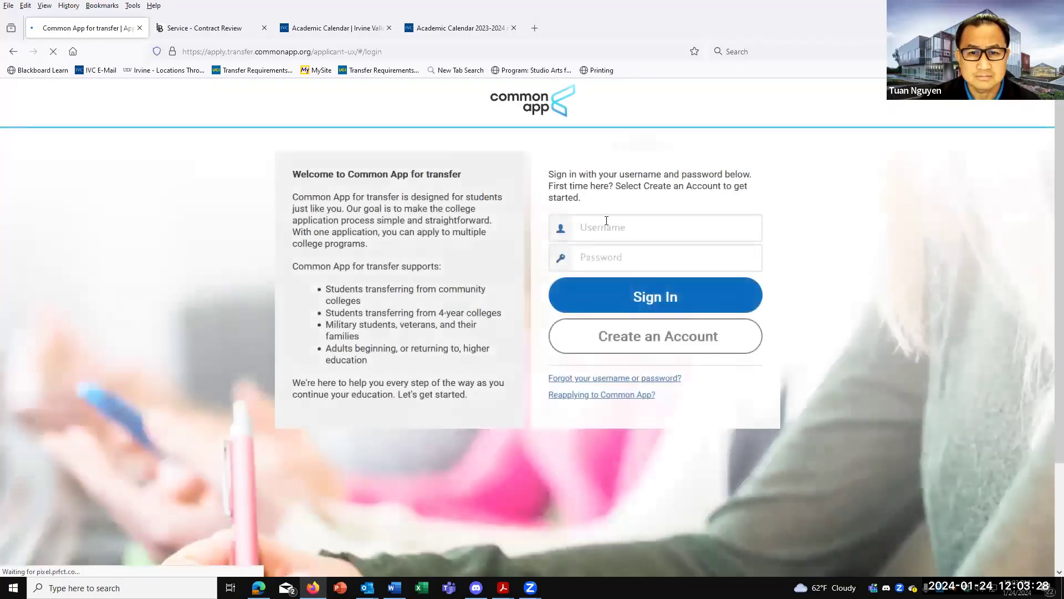
click(607, 221)
text(ivcstudent)
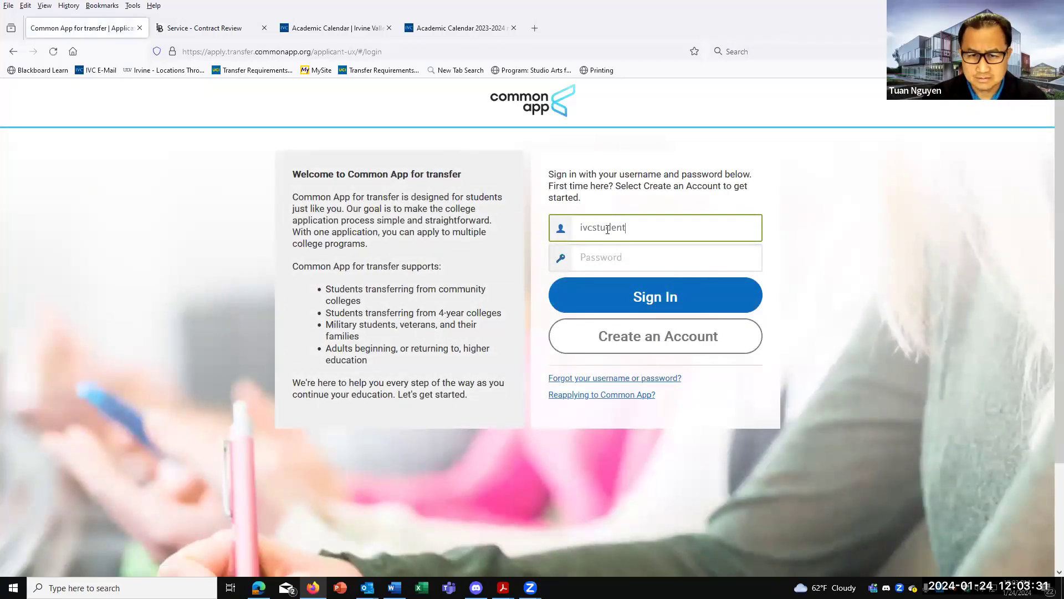
click(595, 259)
text(•••••••••)
key(Return)
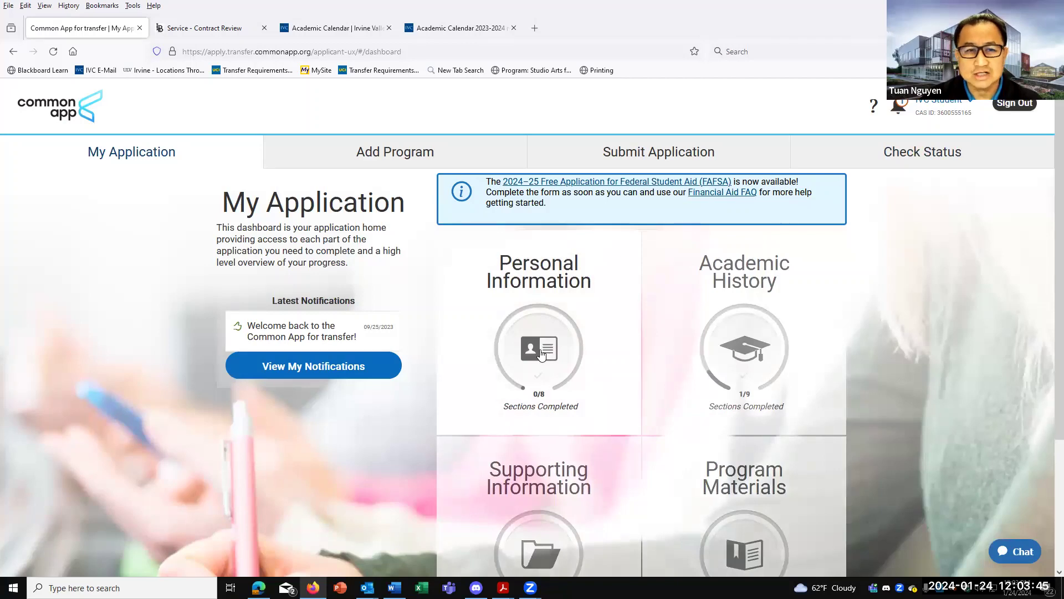
Expand Personal Information and look through the Communication Preferences and Biographic Information forms.
click(542, 355)
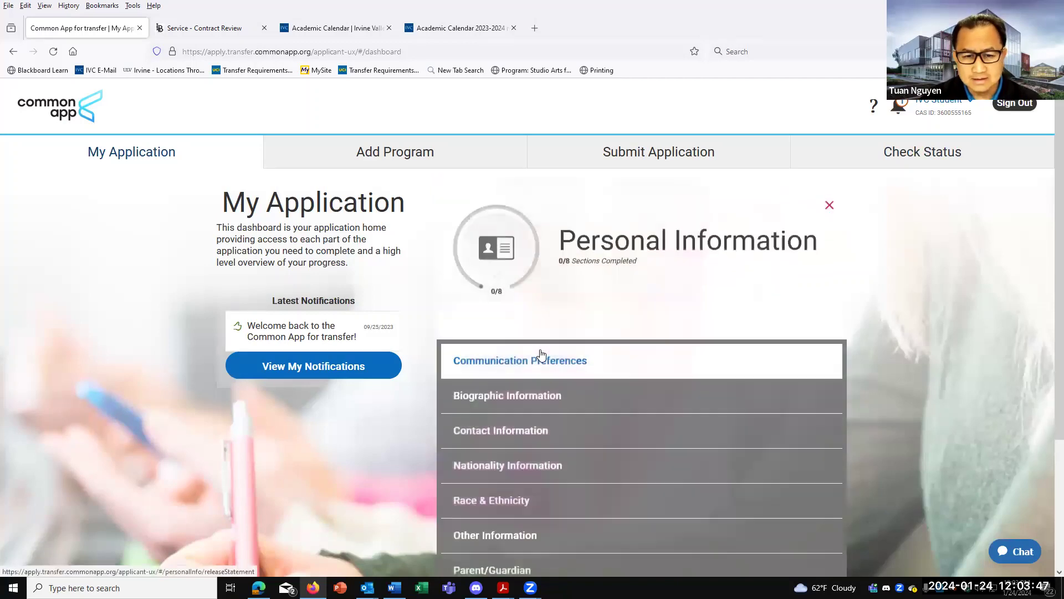
scroll(541, 355, down, 2)
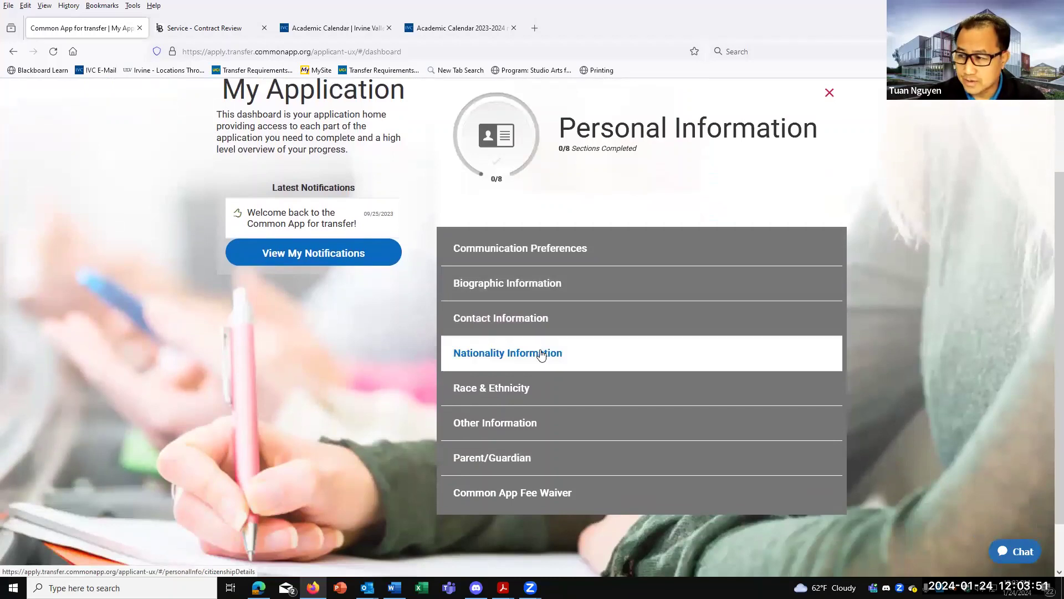
click(530, 254)
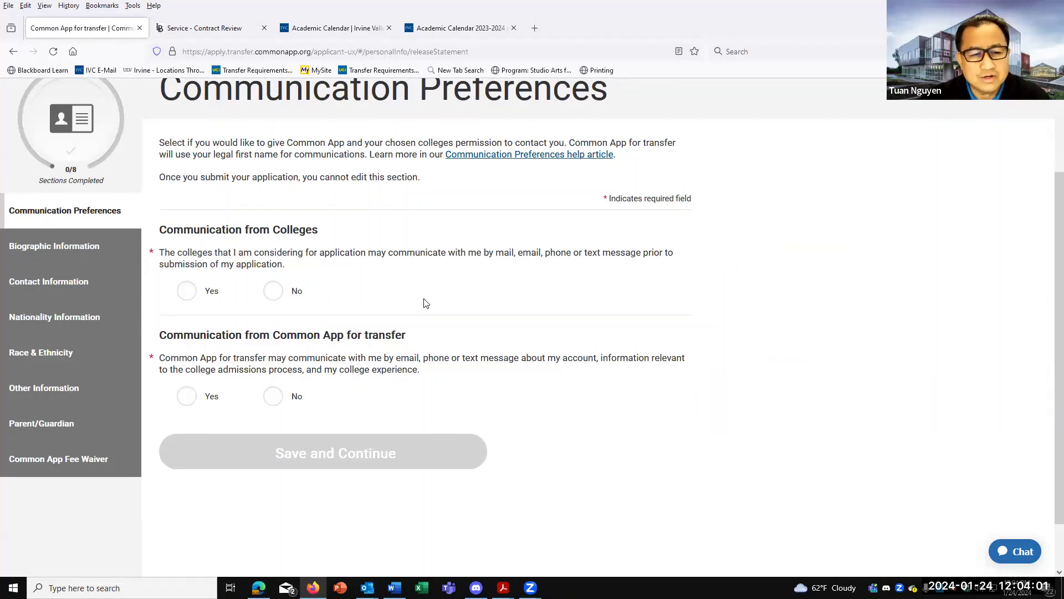
click(16, 251)
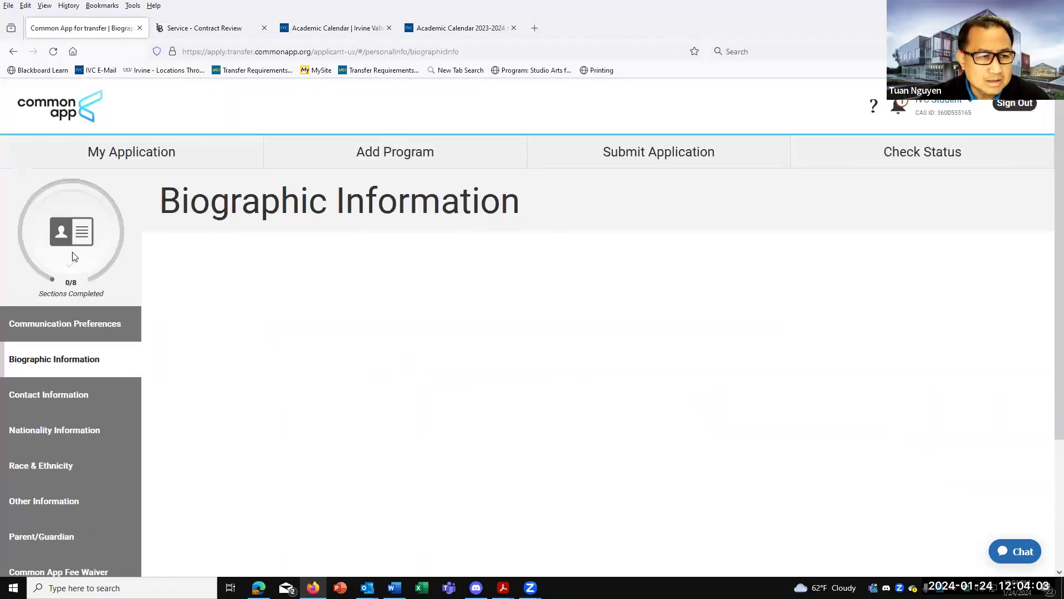
scroll(232, 300, down, 7)
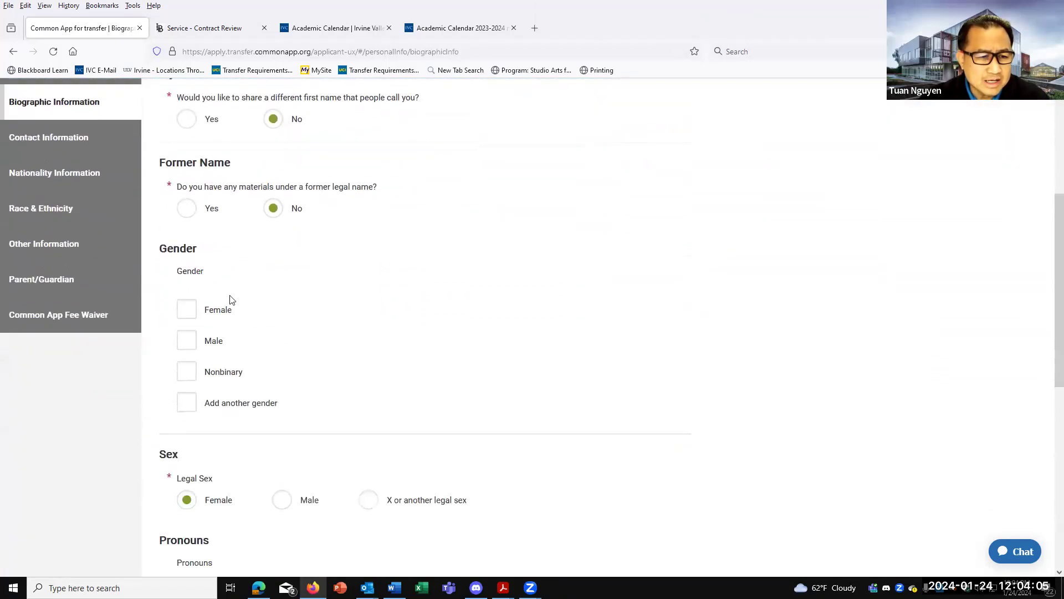
scroll(236, 416, down, 2)
scroll(236, 417, up, 6)
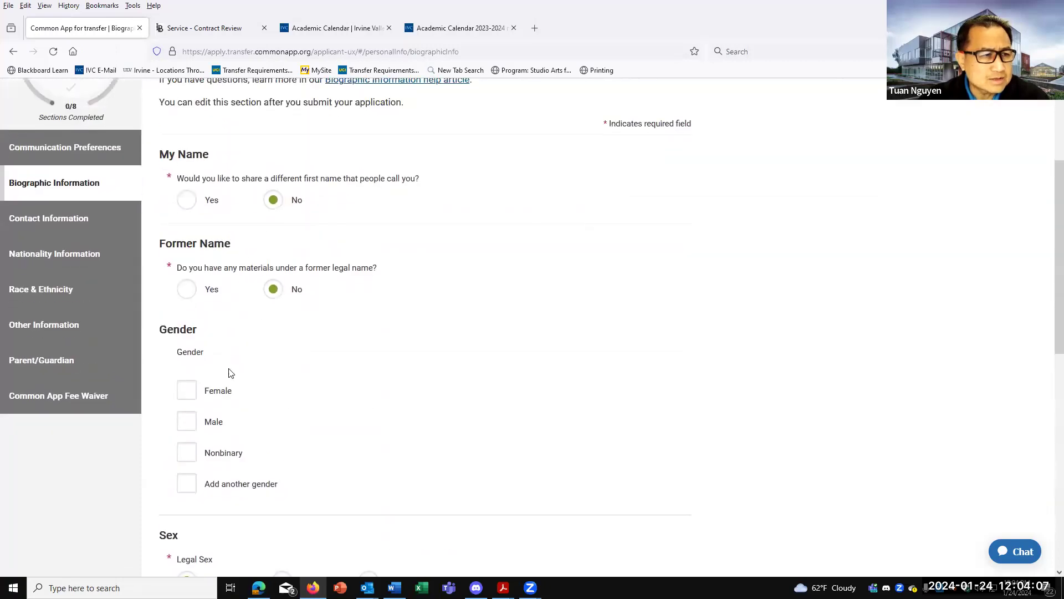
Look through the Contact Information form and its blank address fields.
click(62, 242)
scroll(279, 353, down, 4)
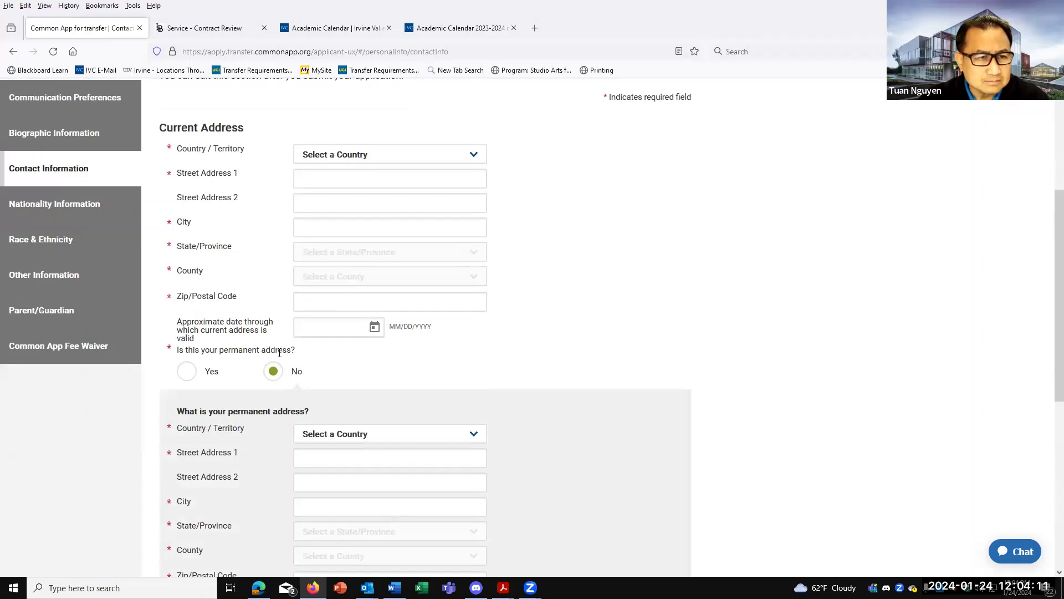
scroll(282, 315, down, 2)
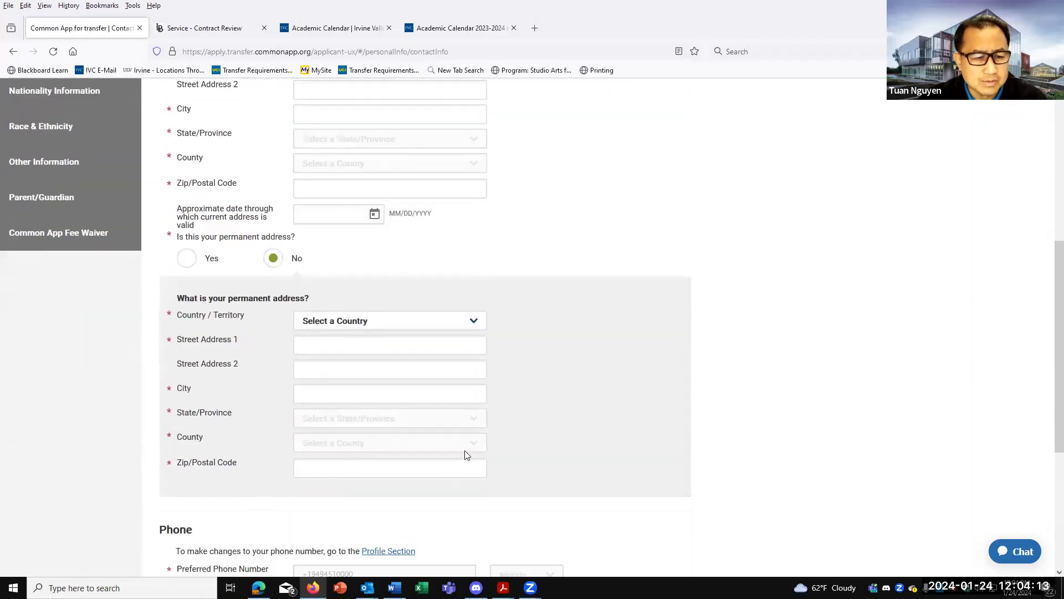
scroll(466, 452, down, 3)
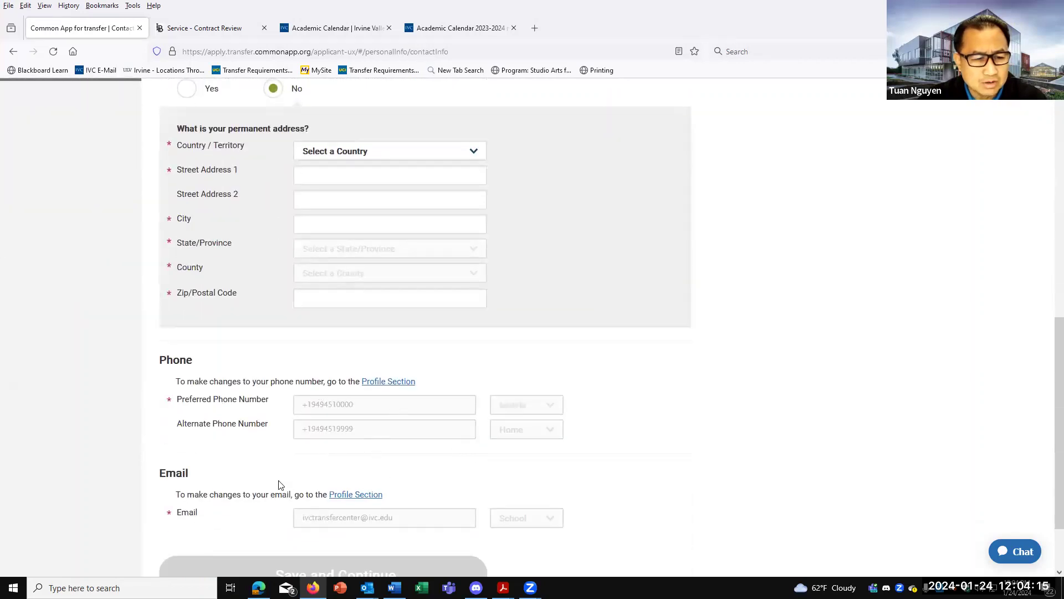
scroll(312, 462, up, 4)
scroll(312, 462, up, 4)
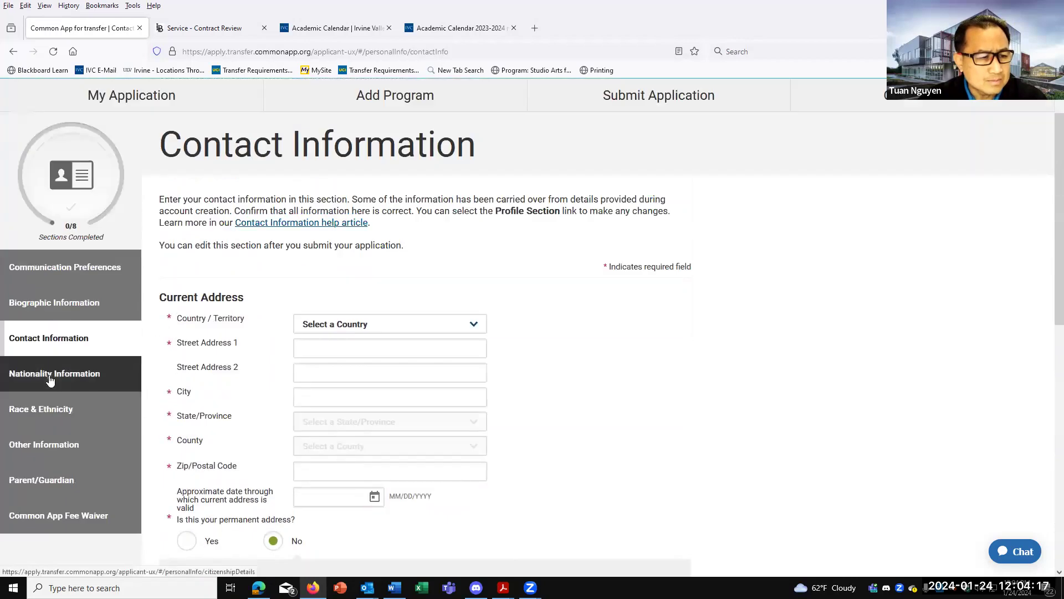
In Other Information, answer Yes to providing details of additional circumstances.
click(48, 445)
scroll(383, 421, down, 1)
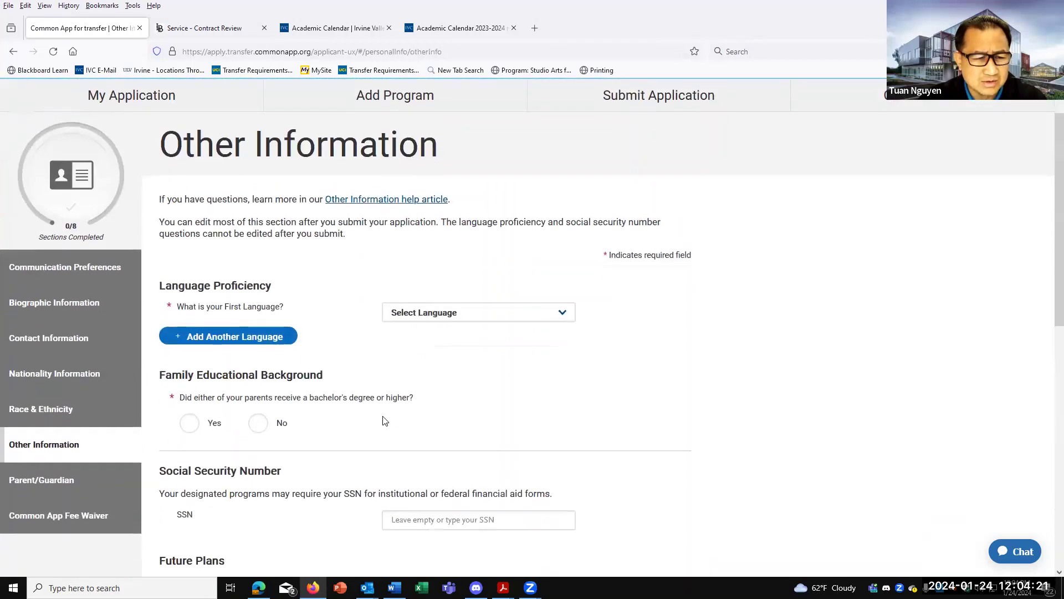
scroll(377, 416, down, 1)
scroll(336, 317, down, 2)
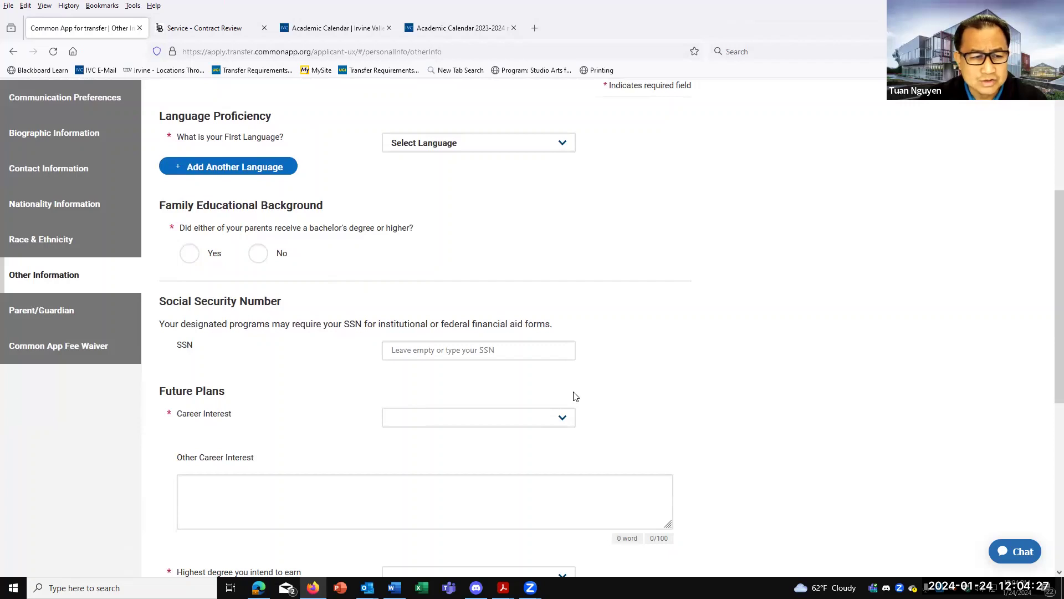
scroll(575, 396, down, 3)
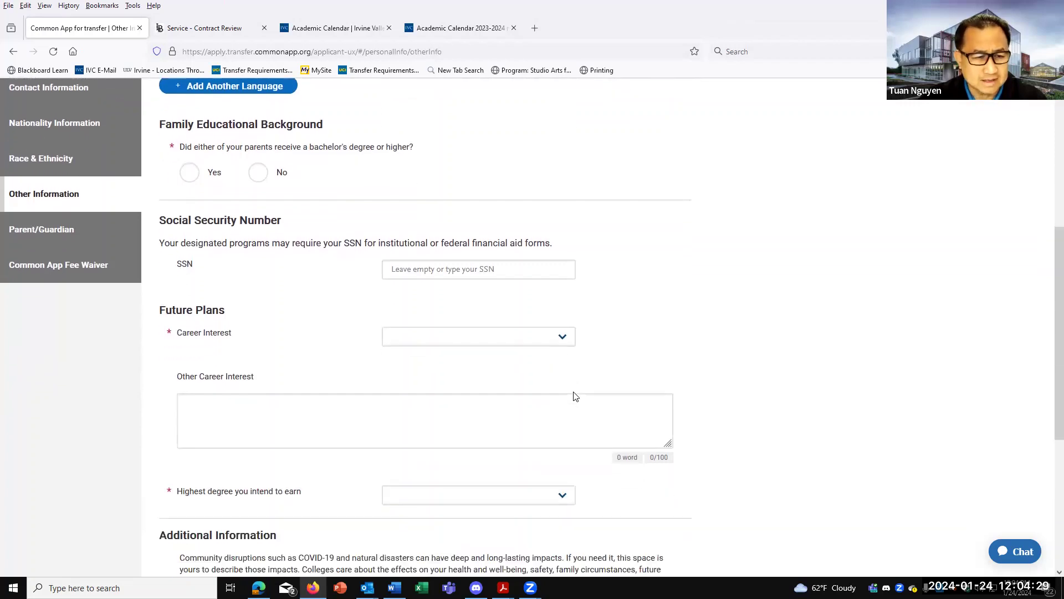
scroll(599, 424, down, 3)
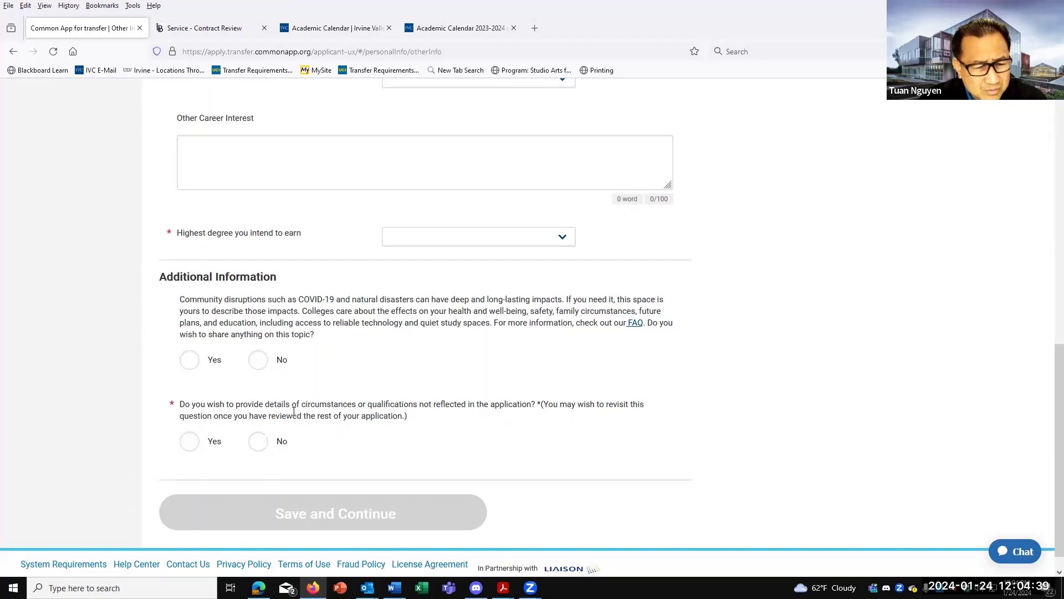
click(190, 442)
scroll(204, 482, down, 2)
scroll(324, 433, up, 8)
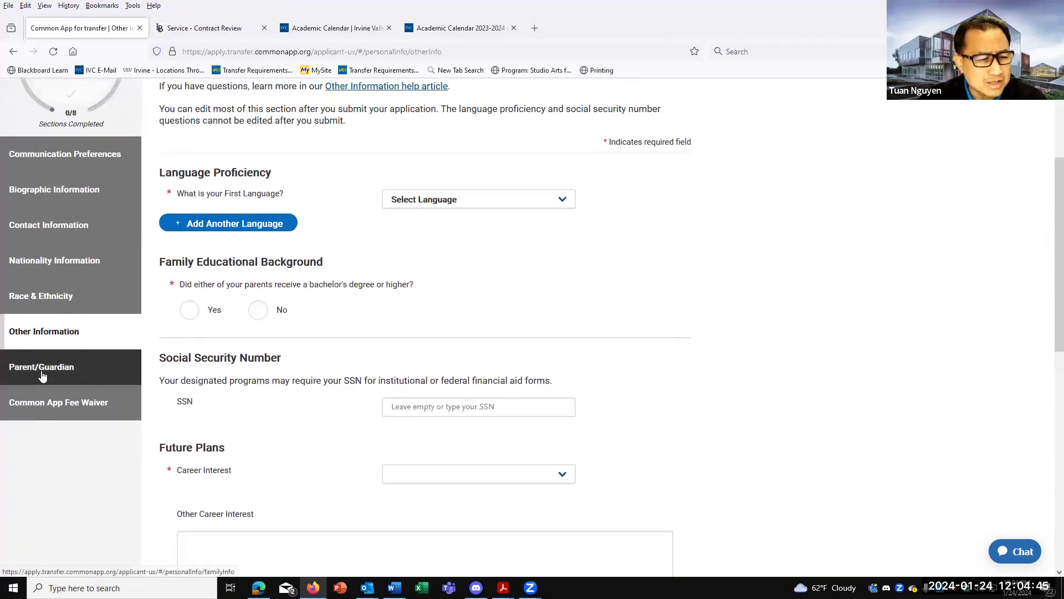
Look over the Common App Fee Waiver eligibility and UStrive mentoring questions.
click(44, 405)
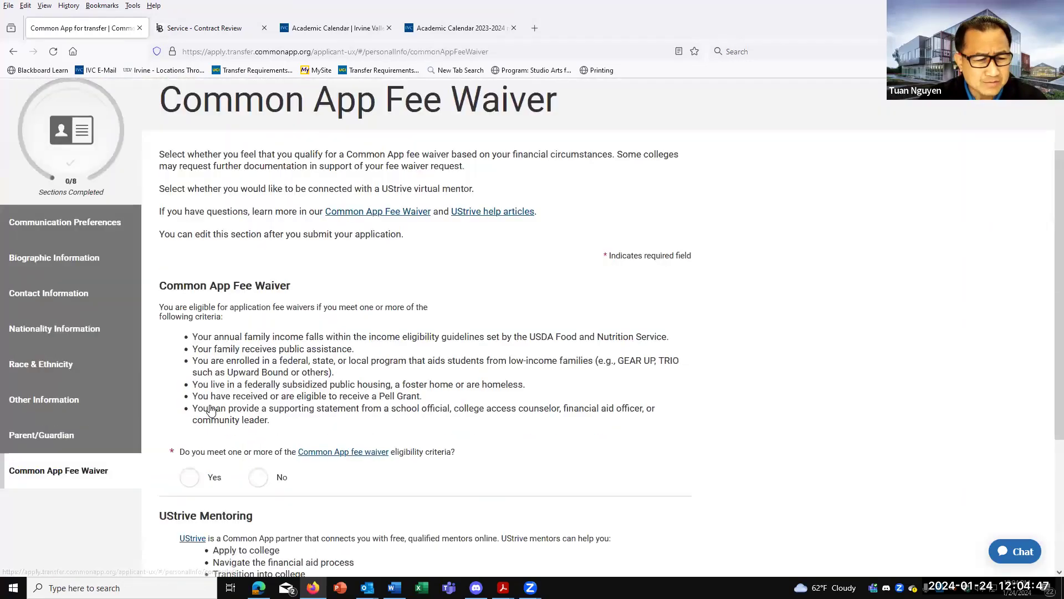
scroll(252, 401, up, 3)
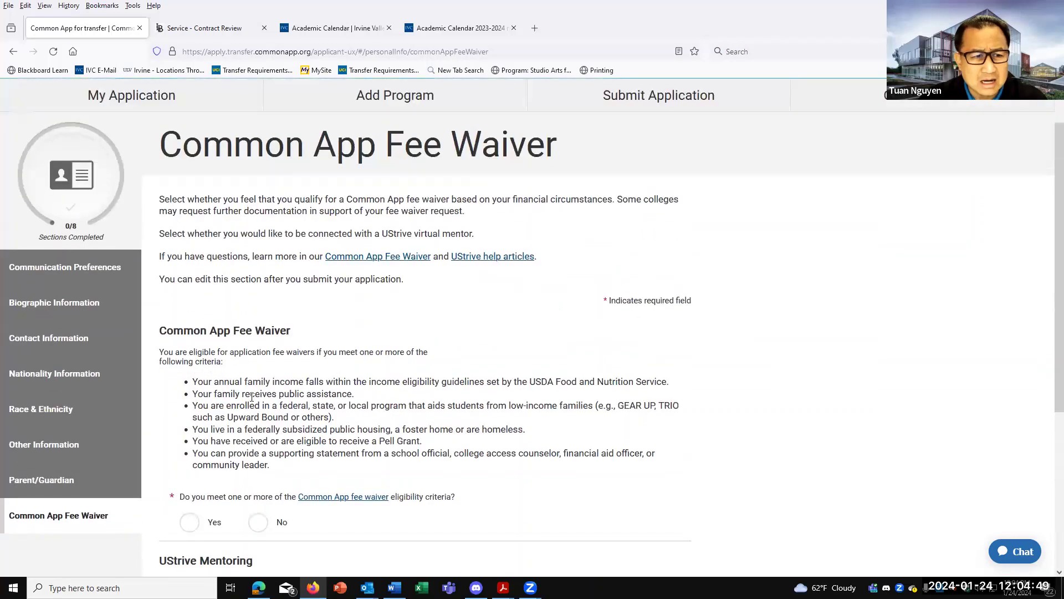
scroll(252, 400, down, 3)
scroll(252, 400, down, 2)
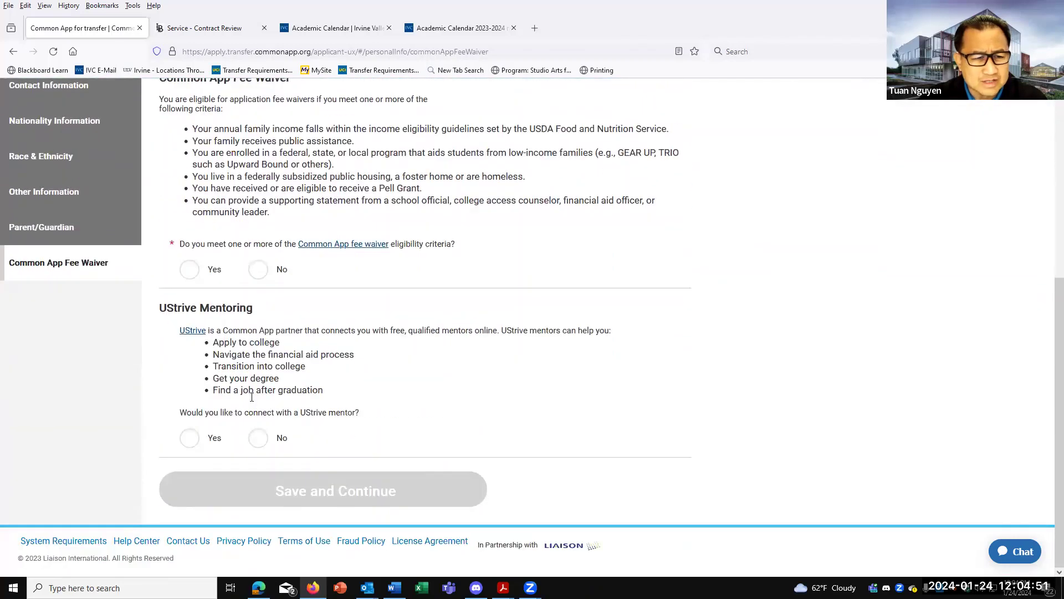
scroll(252, 397, up, 4)
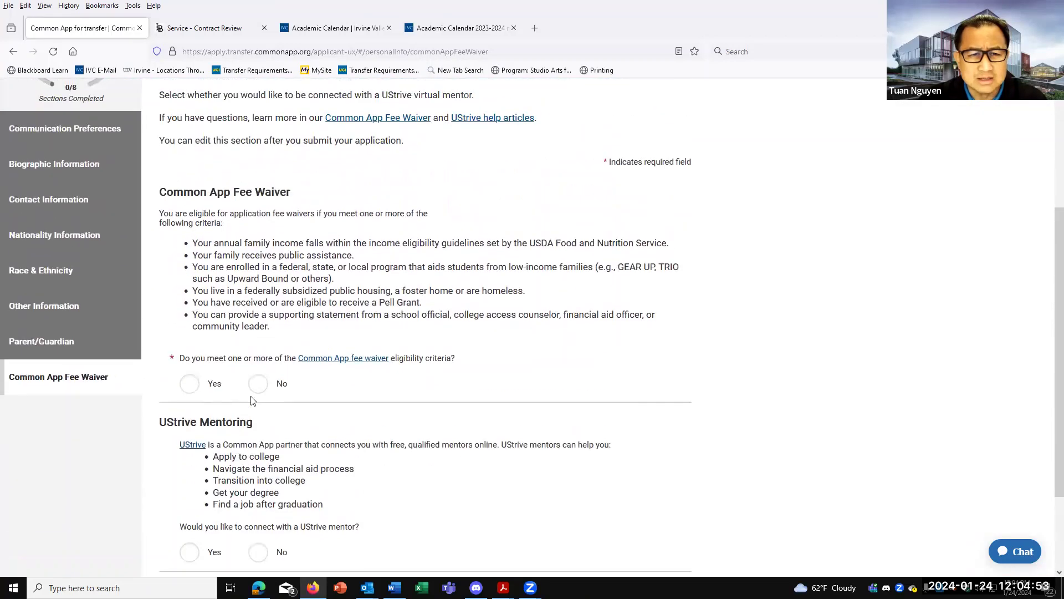
scroll(358, 328, down, 3)
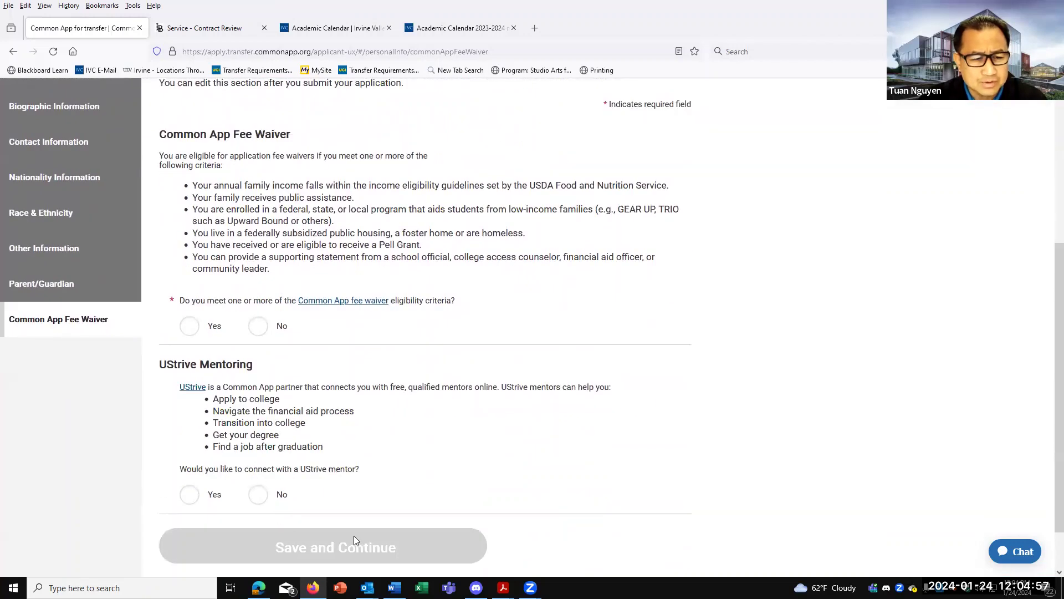
Read the fee waiver help article in a new tab, then return to the application tab.
click(333, 302)
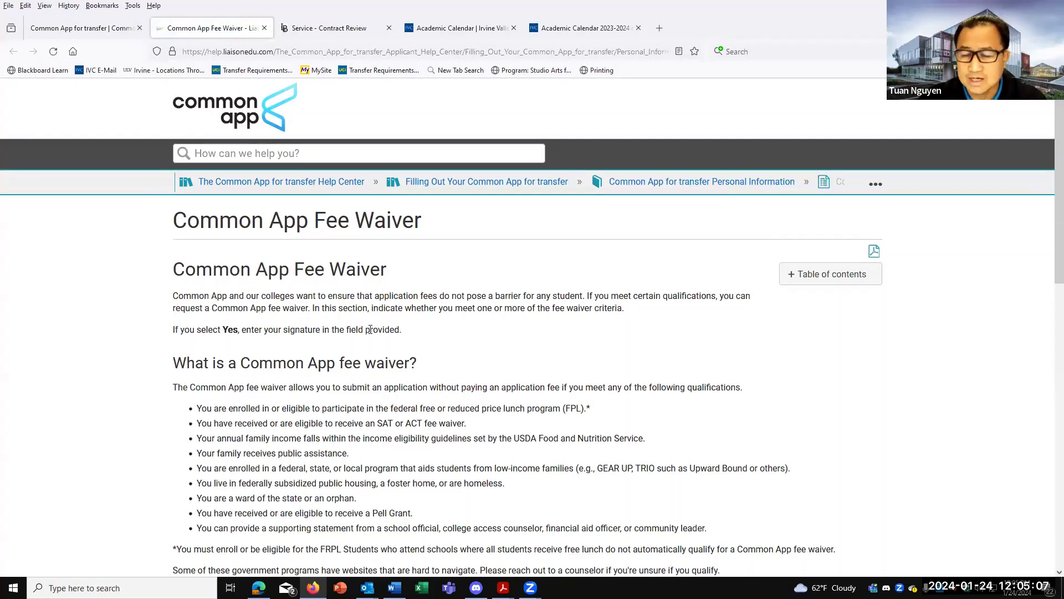
scroll(370, 329, down, 6)
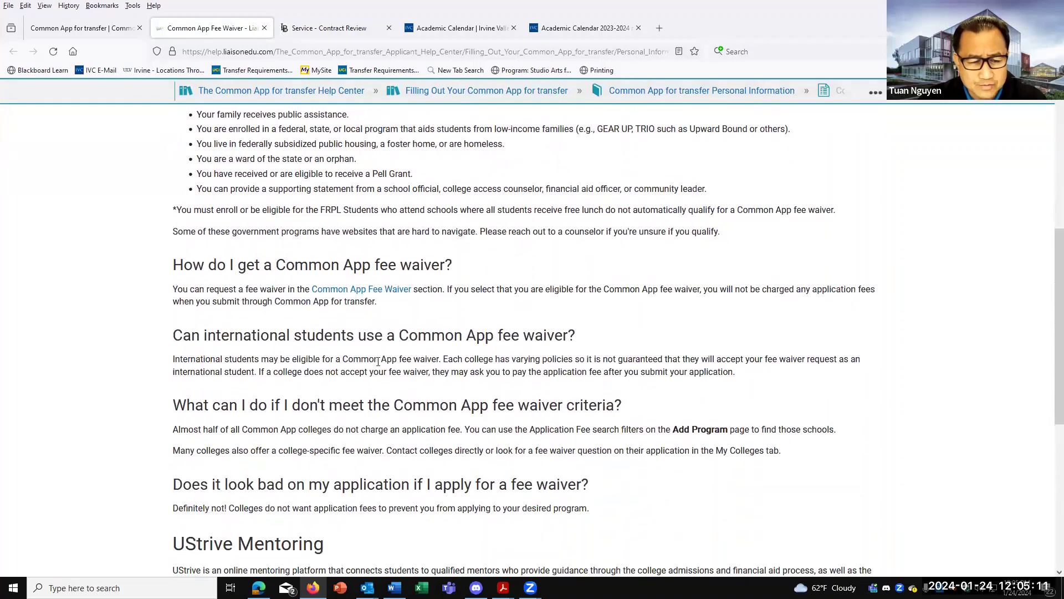
scroll(397, 411, up, 6)
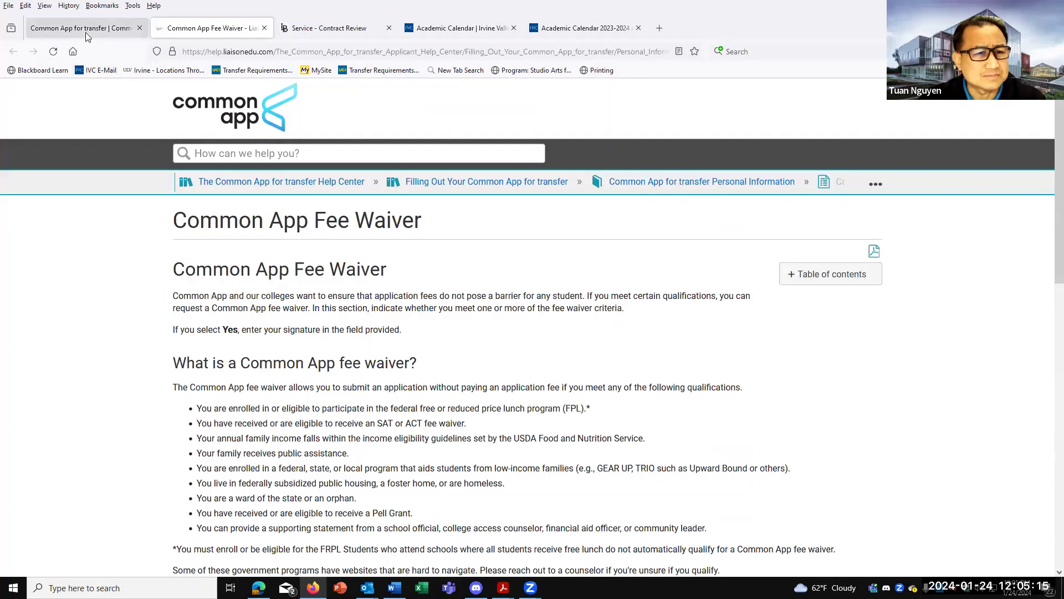
click(87, 29)
scroll(315, 241, up, 5)
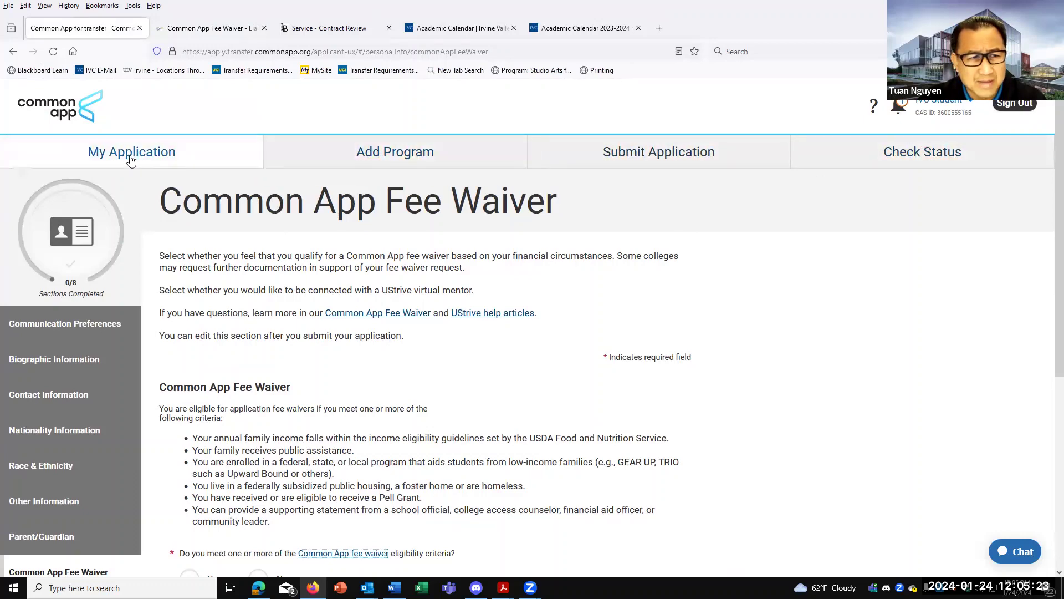
Return to the dashboard and open the Academic History section's High Schools Attended page.
click(131, 161)
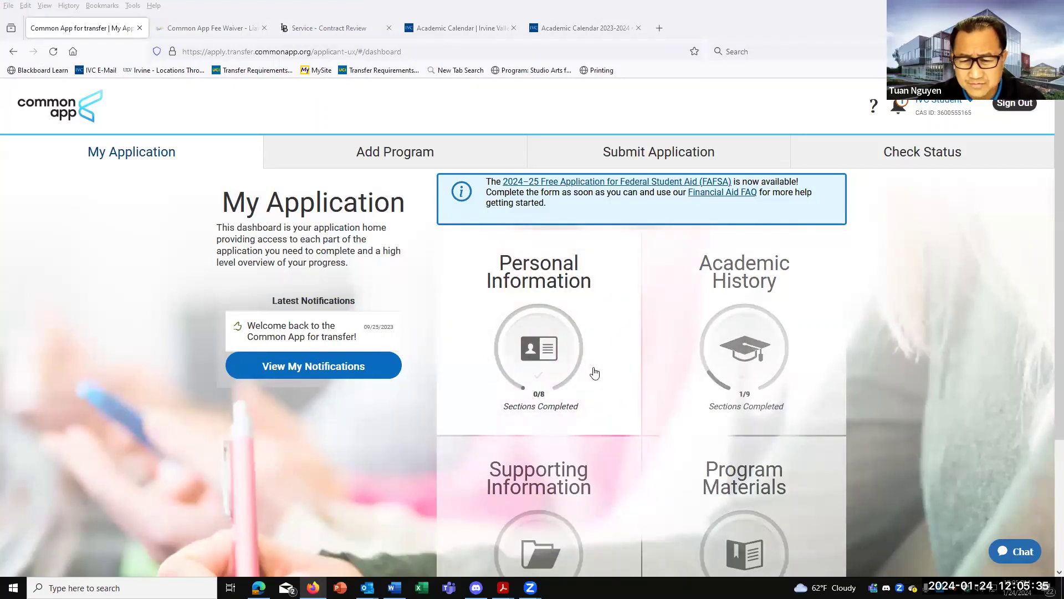
click(758, 341)
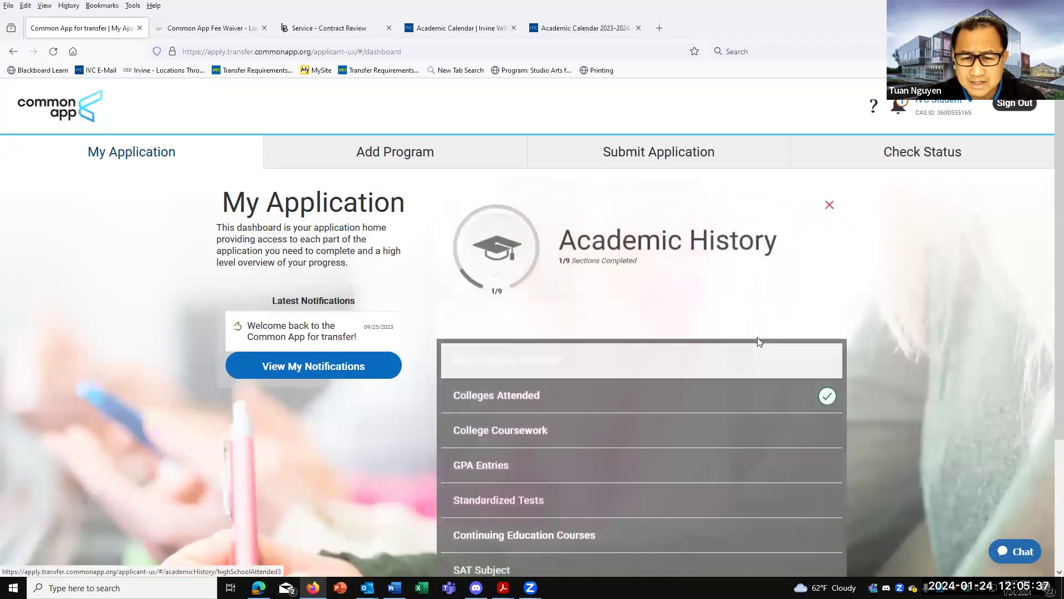
scroll(757, 338, down, 2)
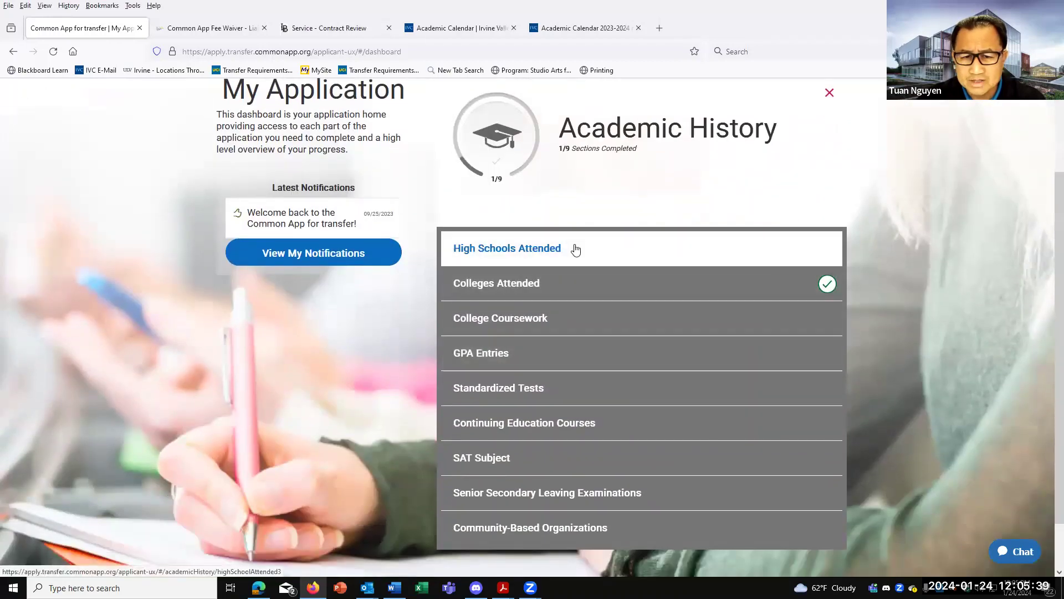
click(576, 249)
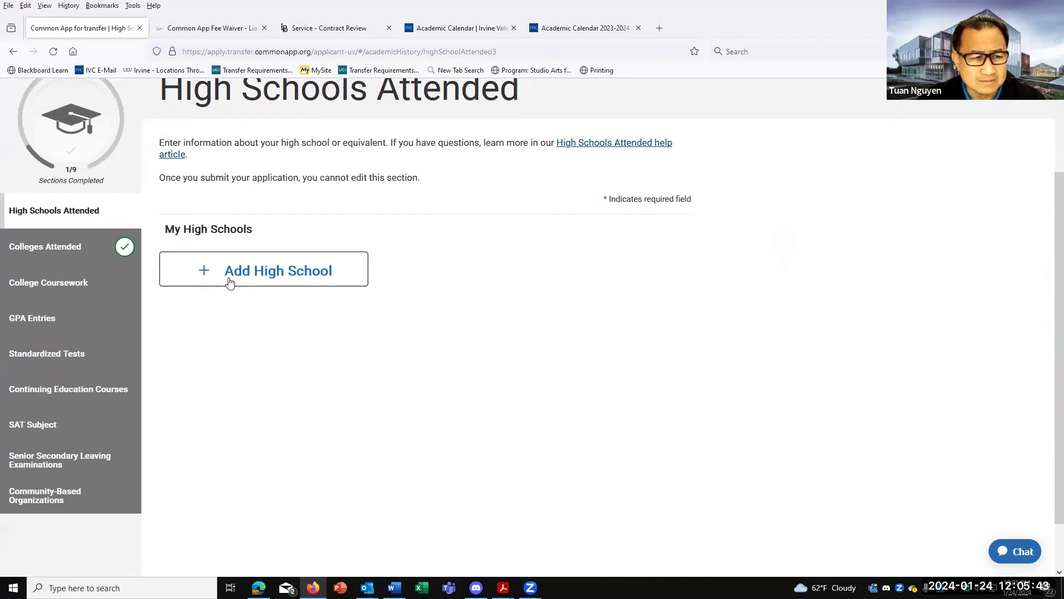
click(71, 257)
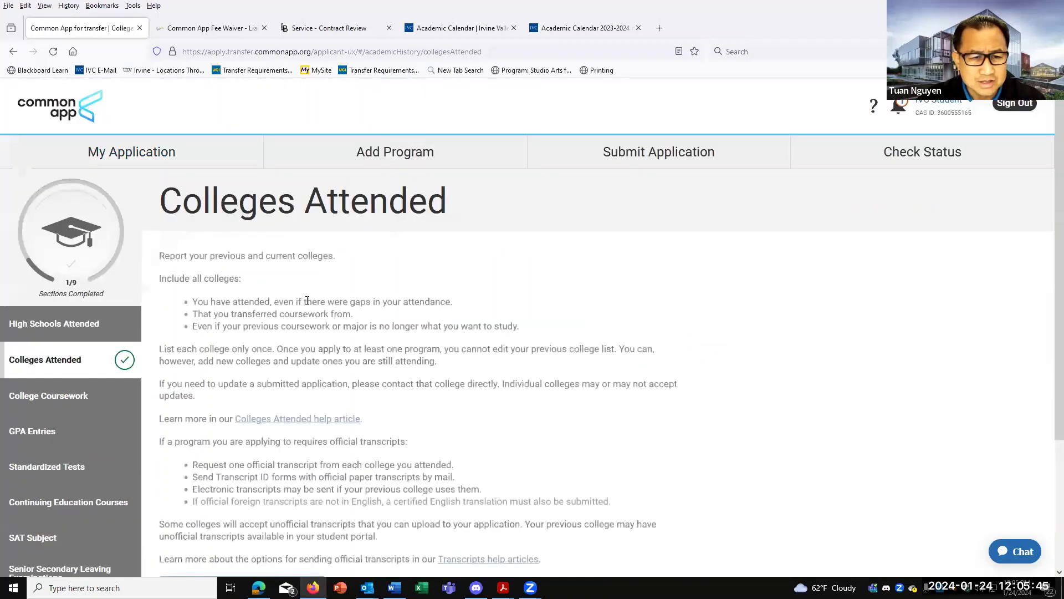
scroll(324, 304, down, 7)
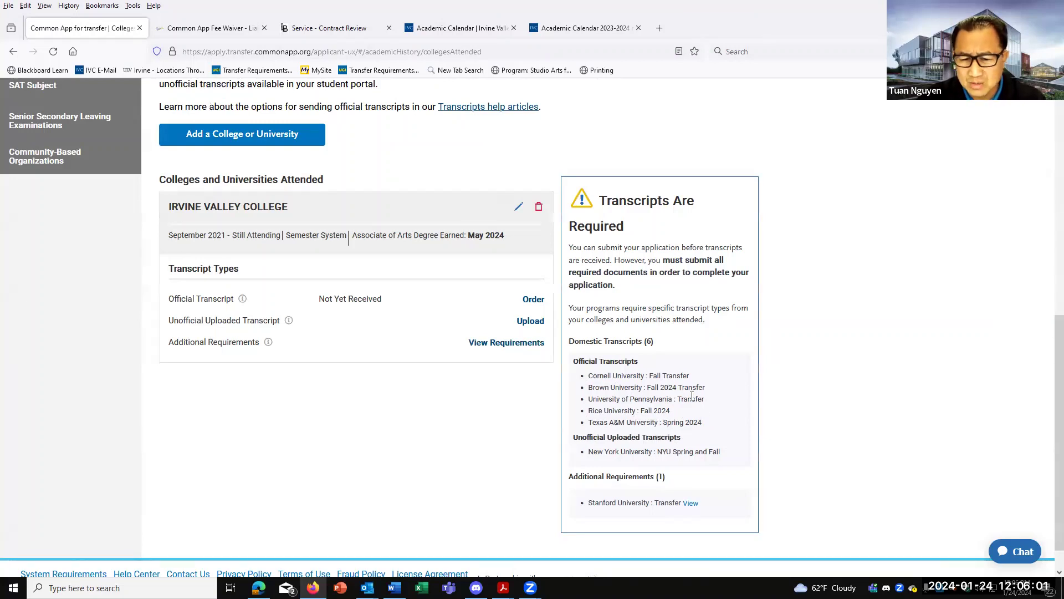
scroll(667, 401, down, 1)
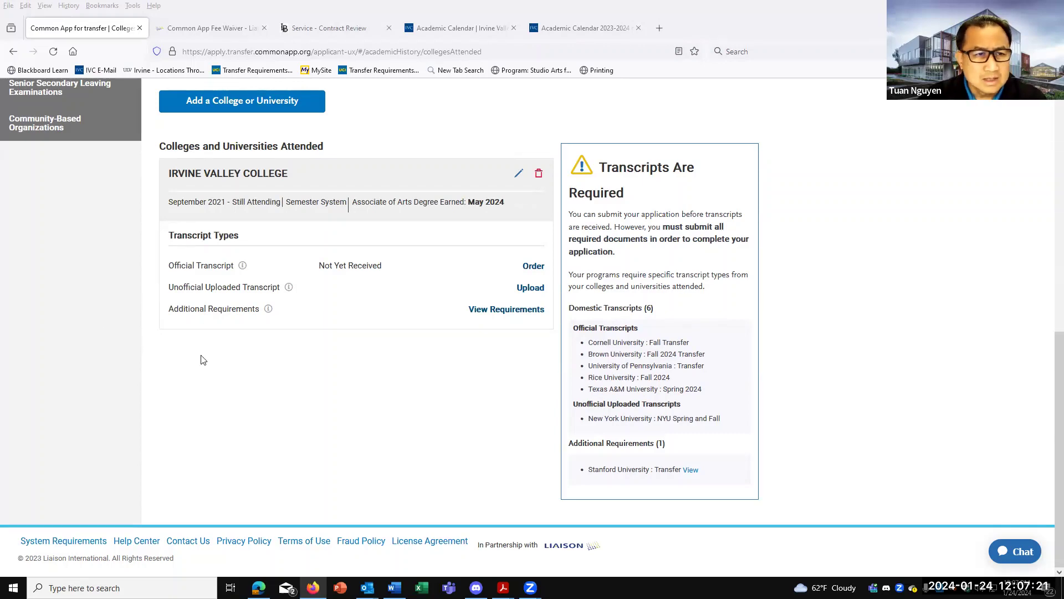
scroll(154, 357, up, 5)
scroll(154, 357, up, 3)
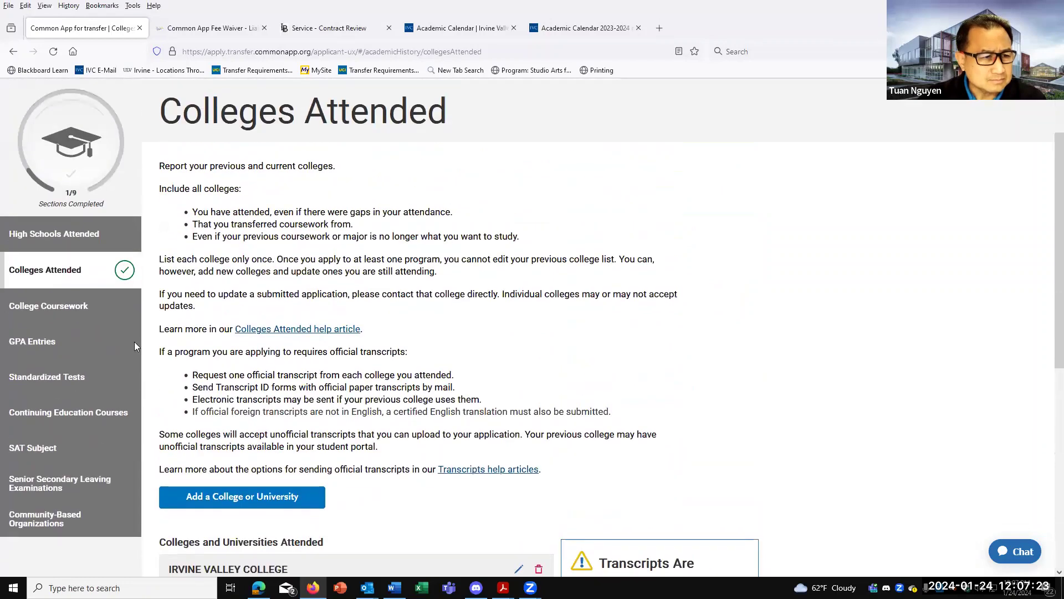
Review the College Coursework program requirements and start the Irvine Valley College transcript.
click(25, 308)
scroll(382, 368, down, 3)
scroll(407, 371, down, 2)
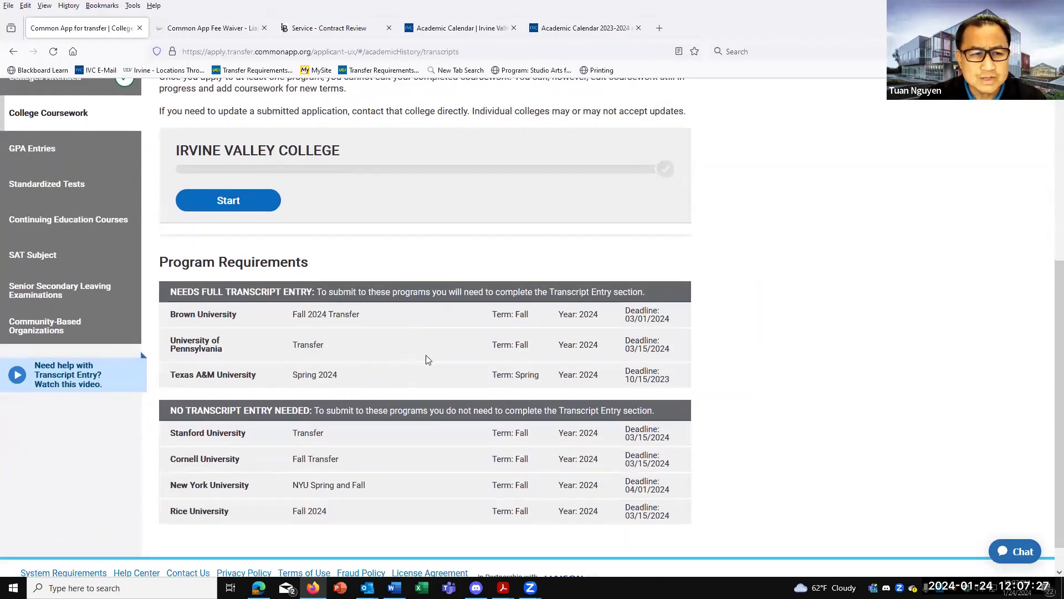
scroll(433, 358, up, 2)
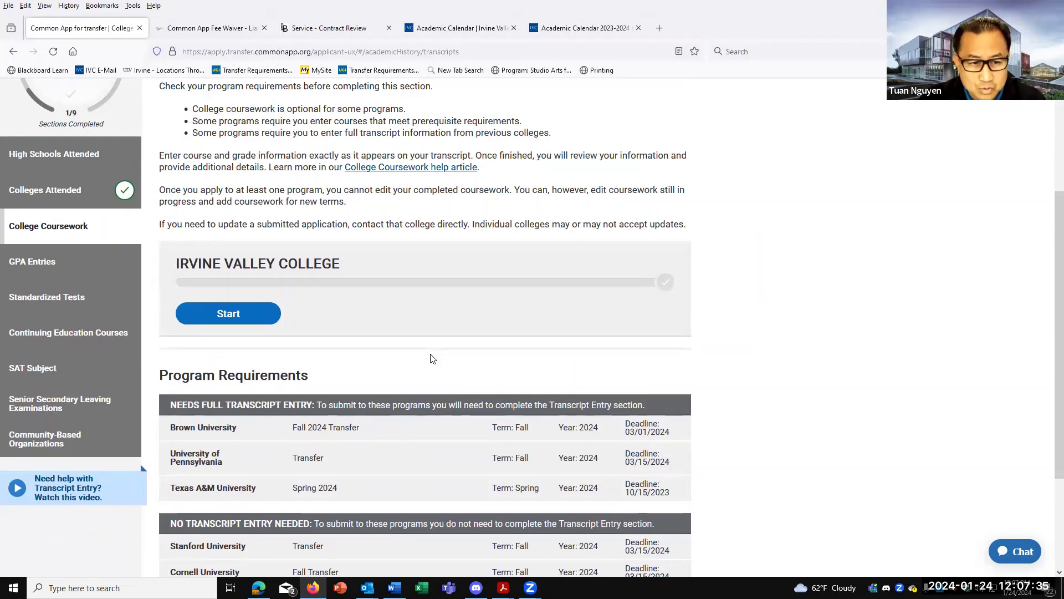
scroll(414, 358, down, 3)
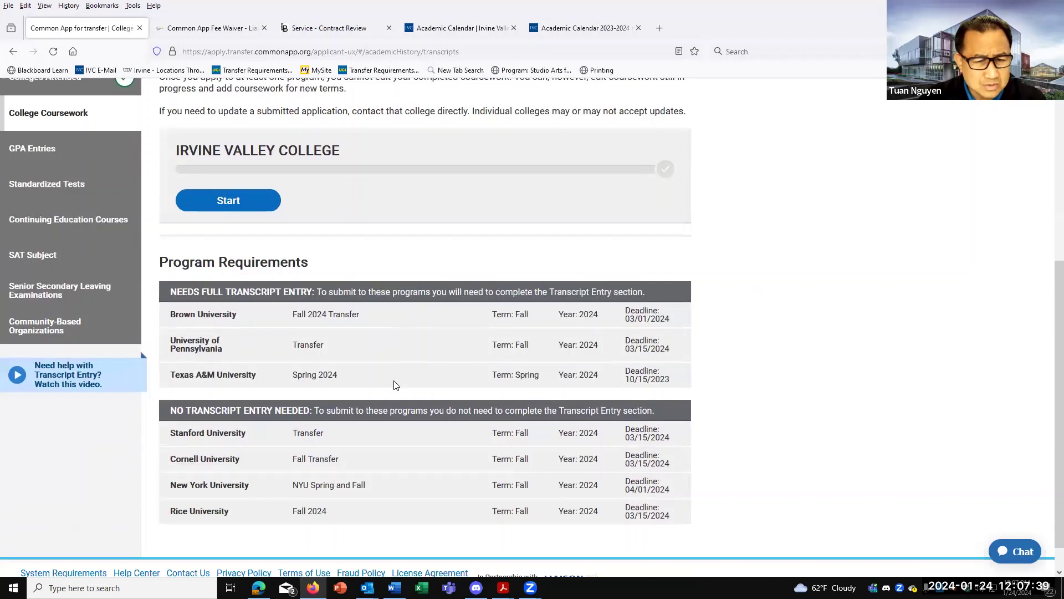
scroll(395, 385, down, 1)
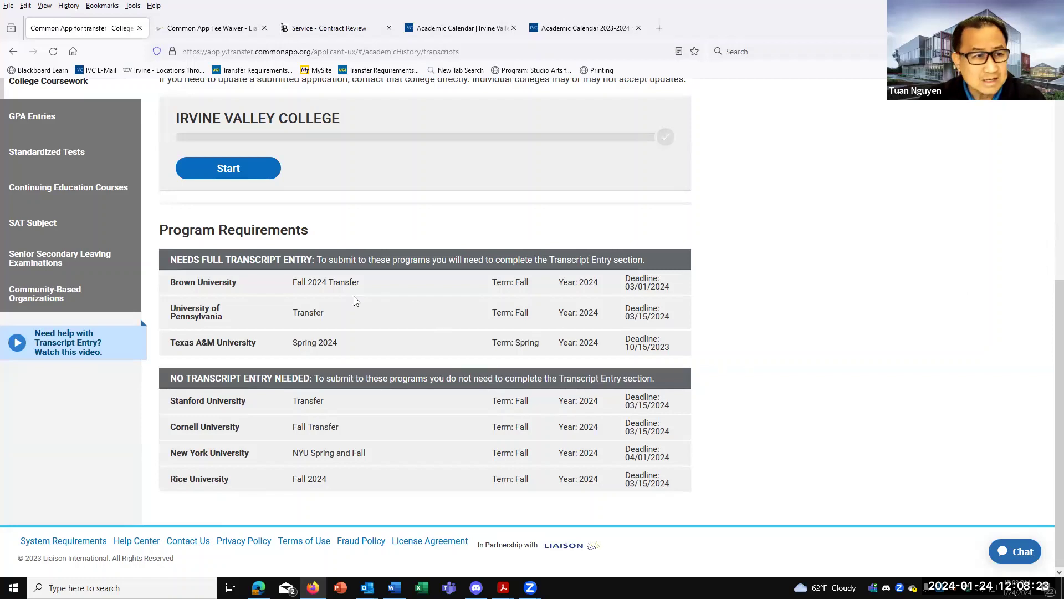
scroll(360, 363, up, 1)
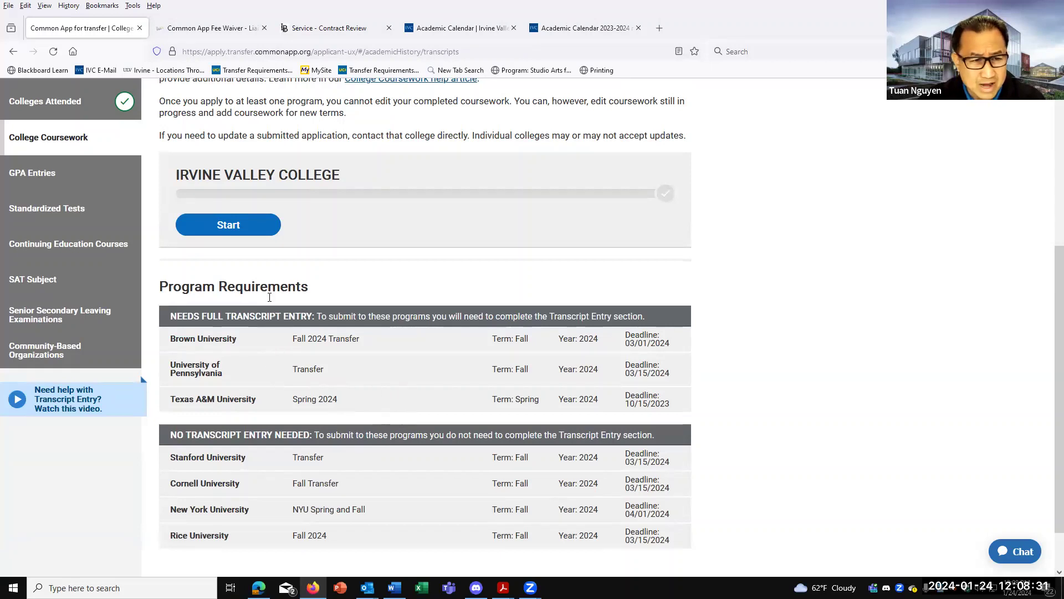
click(231, 226)
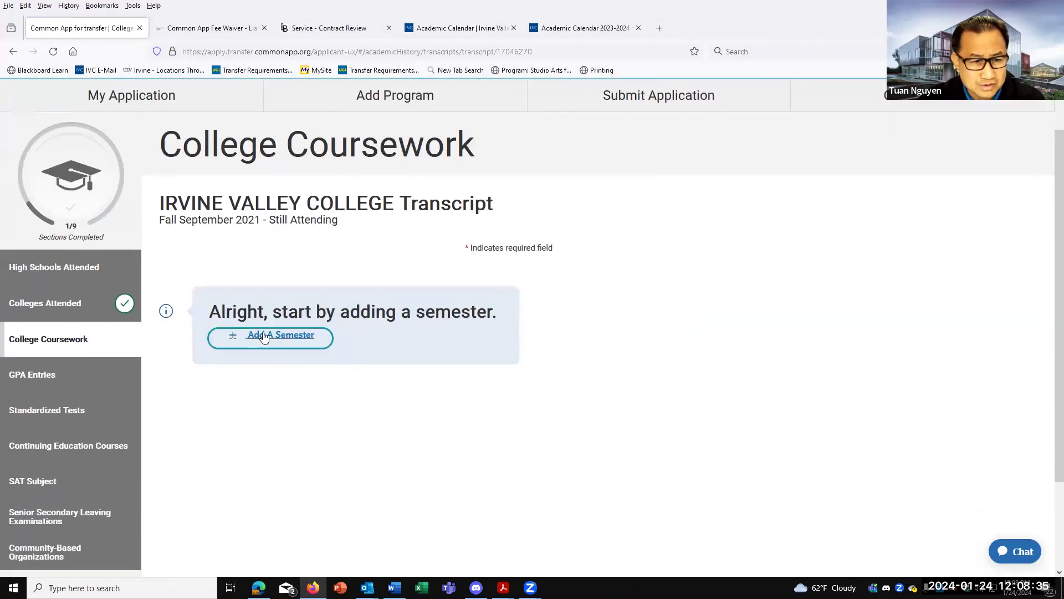
Add a Fall 2021 semester marked Freshman and Completed, with one blank course row.
click(264, 335)
click(226, 289)
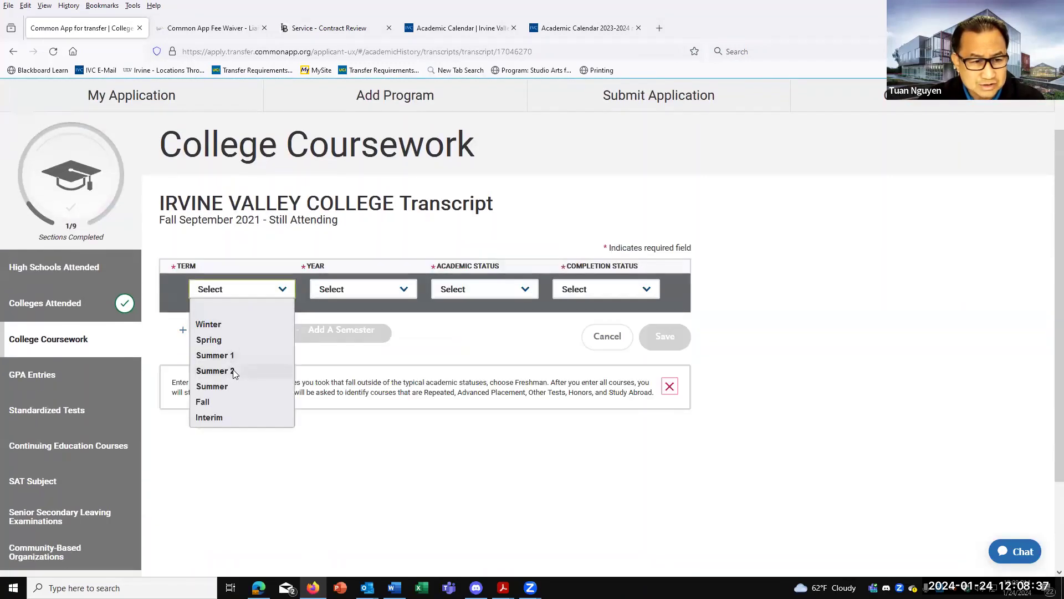
click(217, 402)
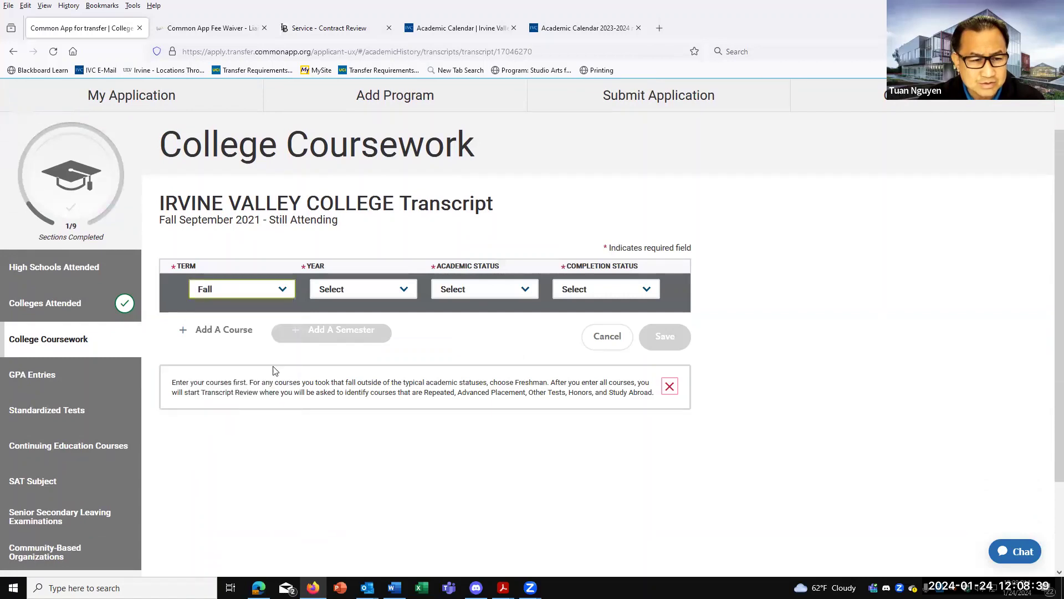
click(355, 294)
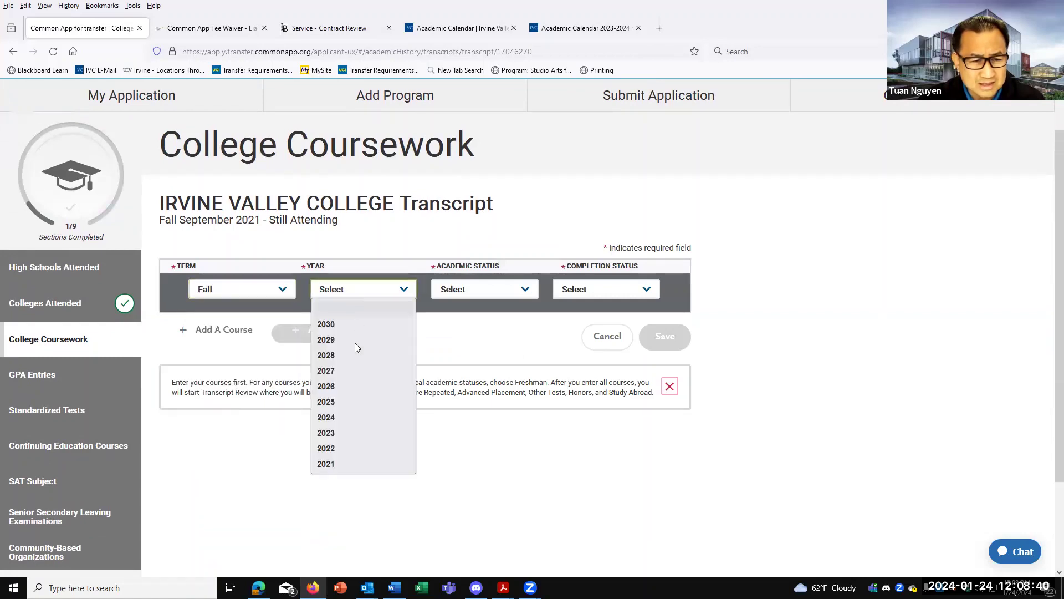
click(337, 464)
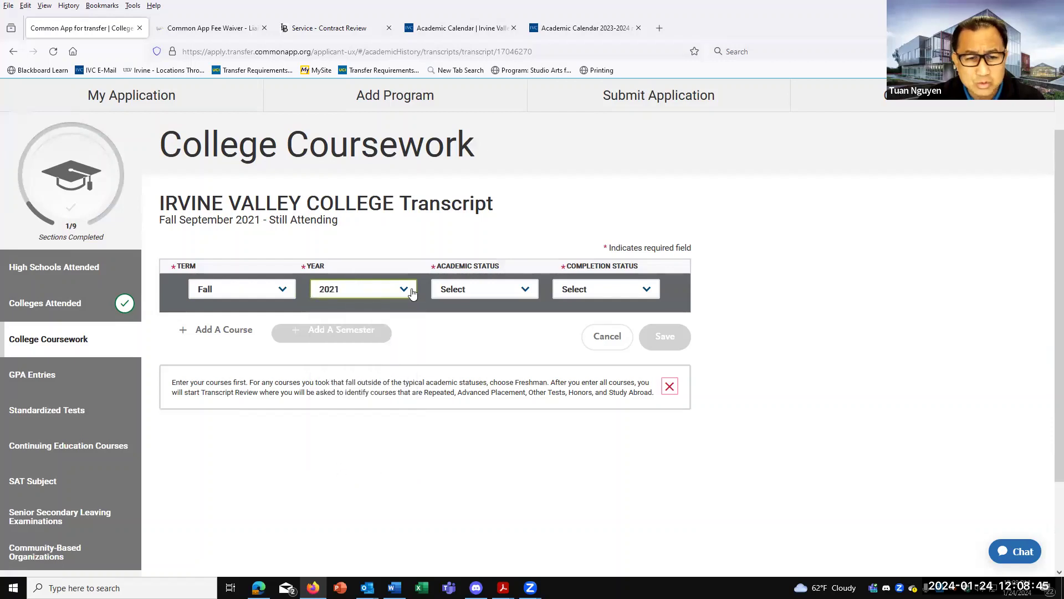
click(465, 290)
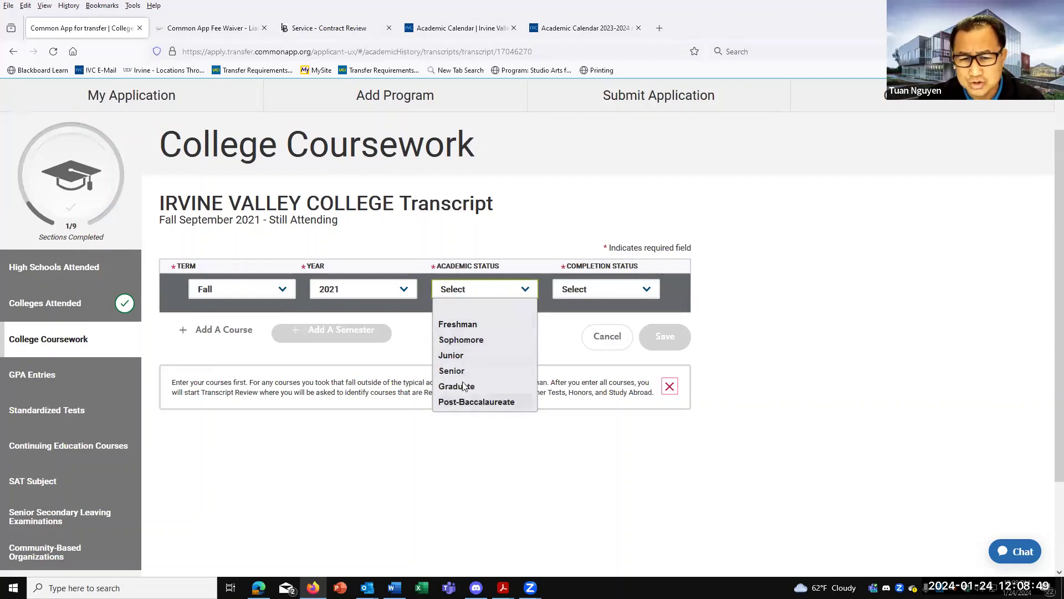
click(459, 325)
click(606, 293)
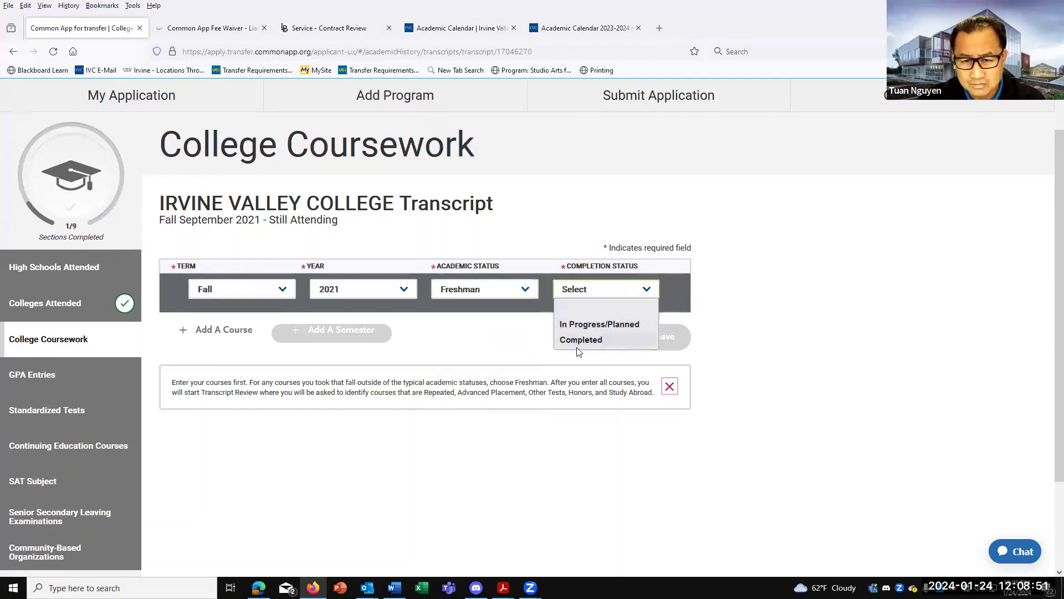
click(582, 341)
click(232, 331)
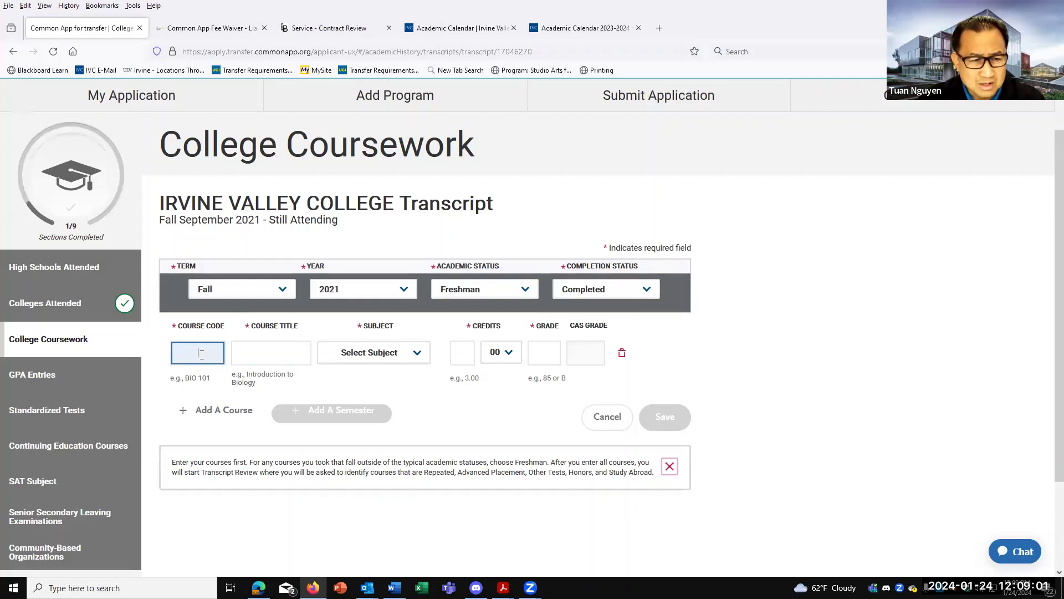
Enter the course as PSY 1, Intro to Psychology, worth 3 credits.
click(247, 352)
click(382, 362)
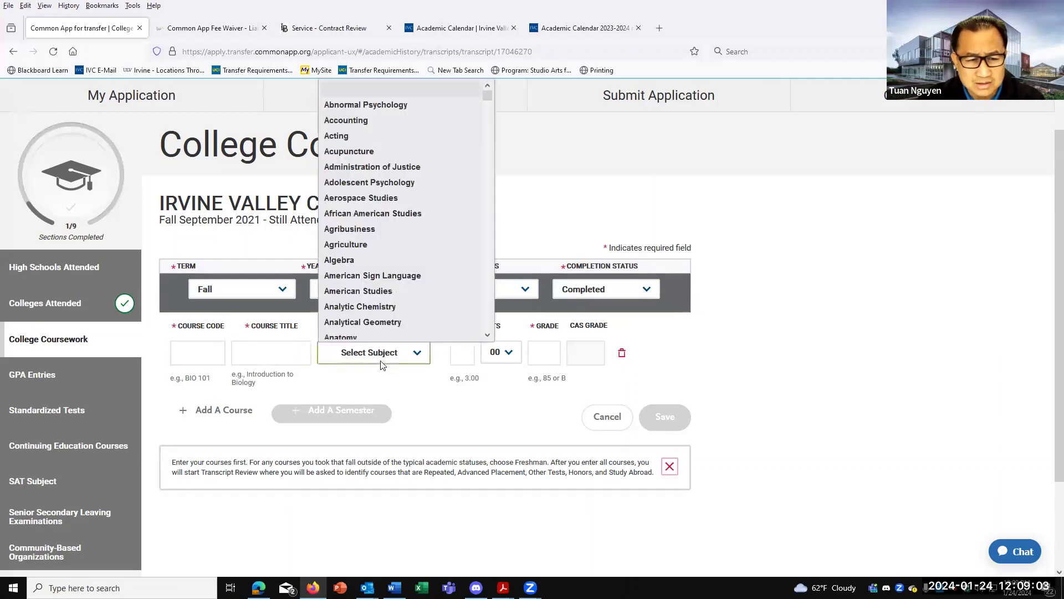
click(381, 362)
click(465, 352)
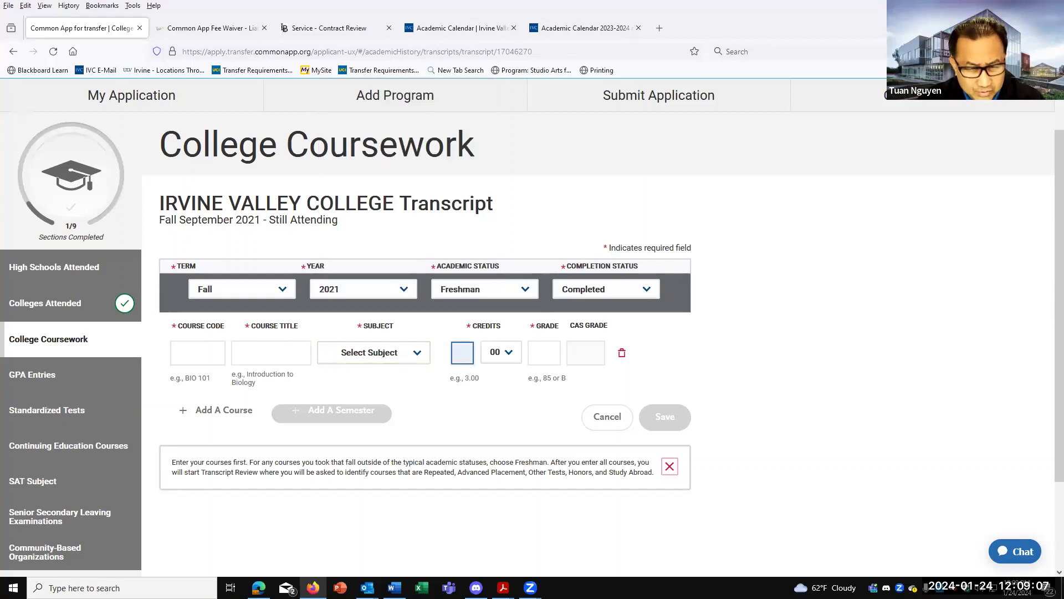
text(3)
click(551, 355)
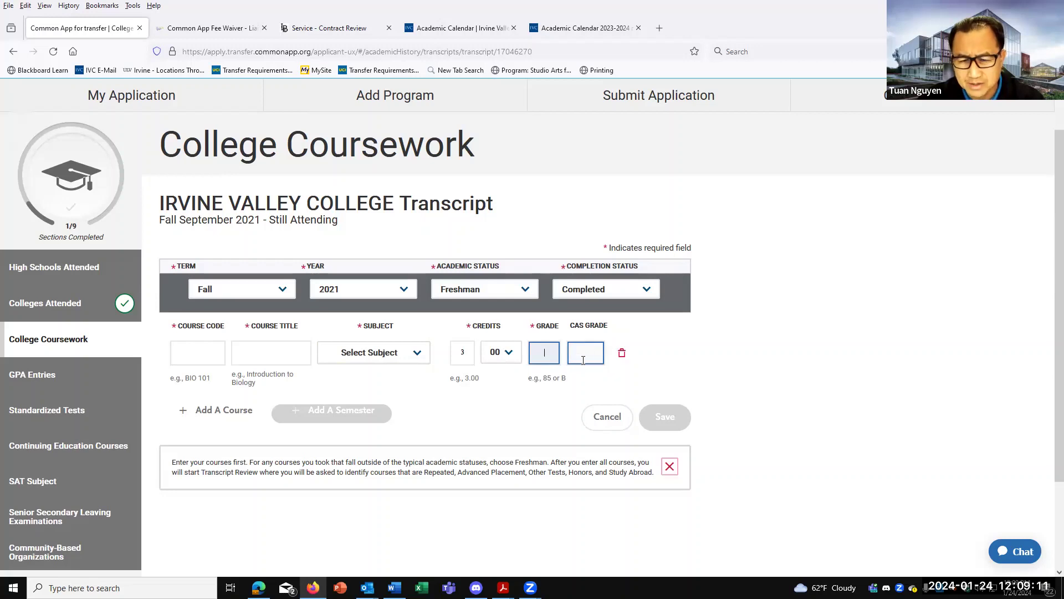
click(196, 349)
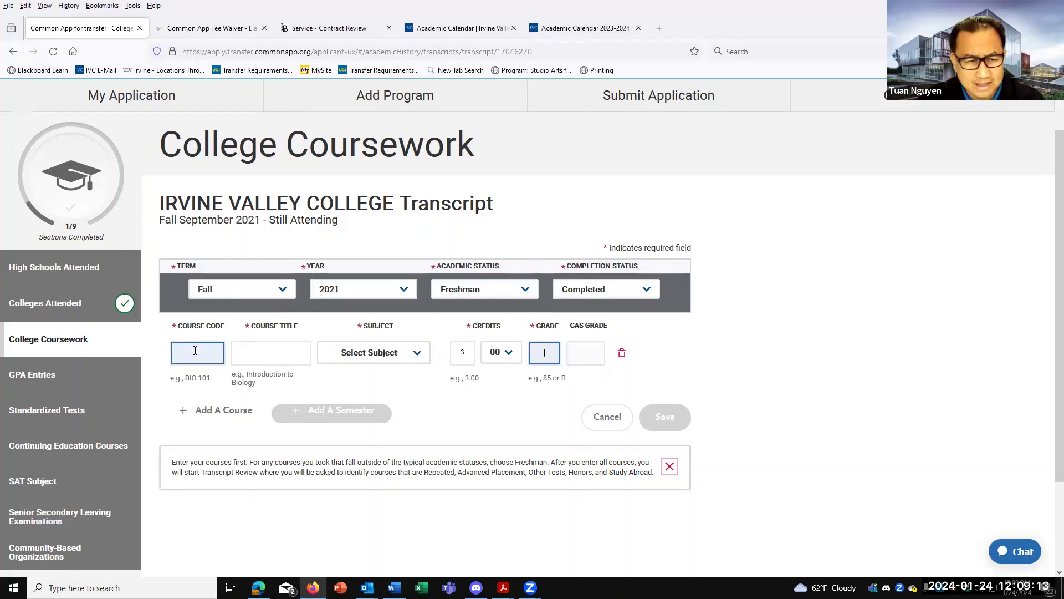
text(P)
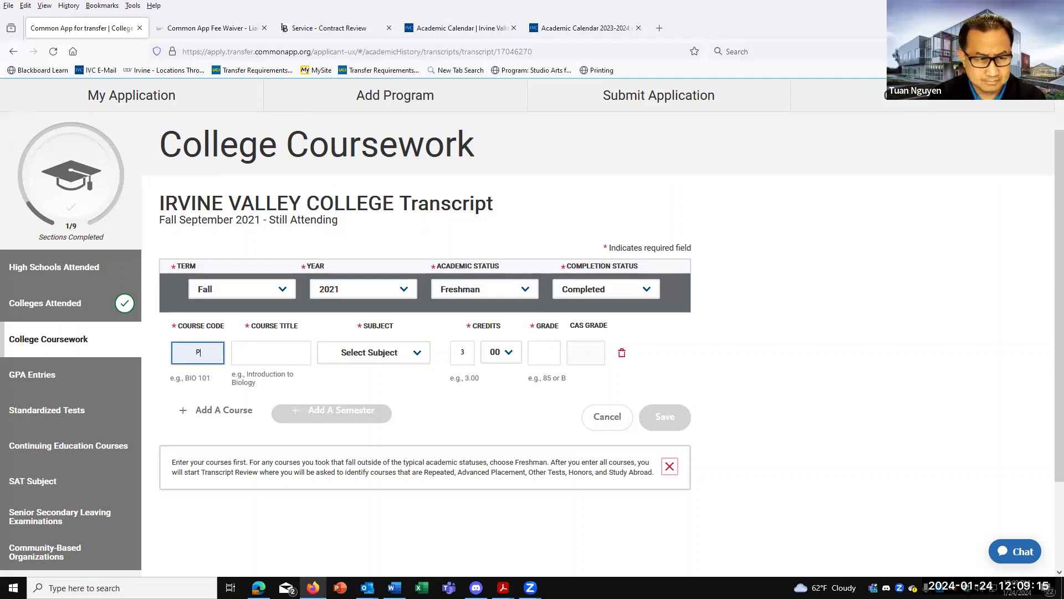
text(SY 1)
click(298, 356)
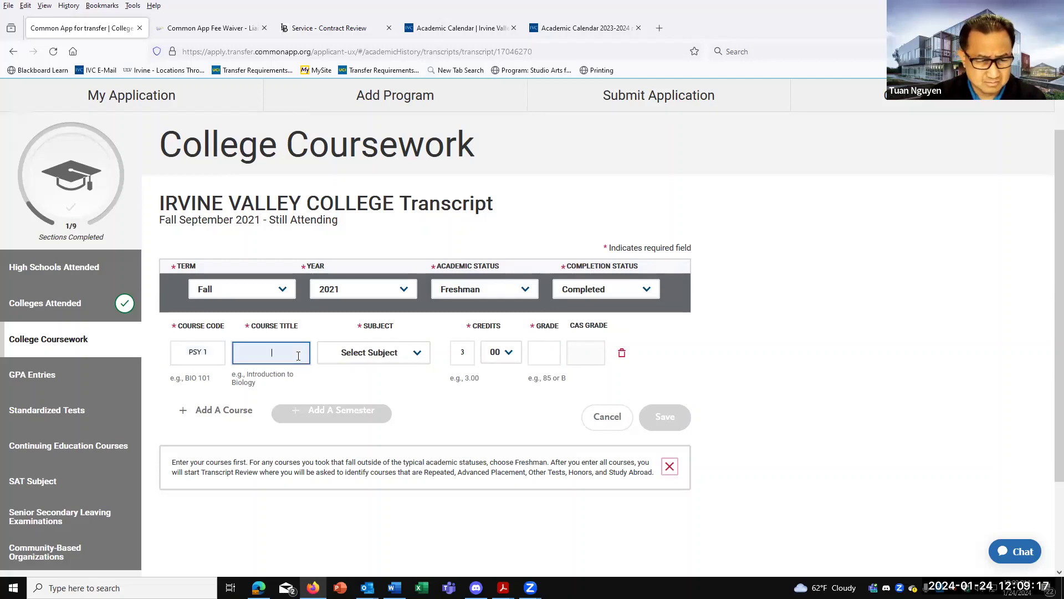
text(Intro to)
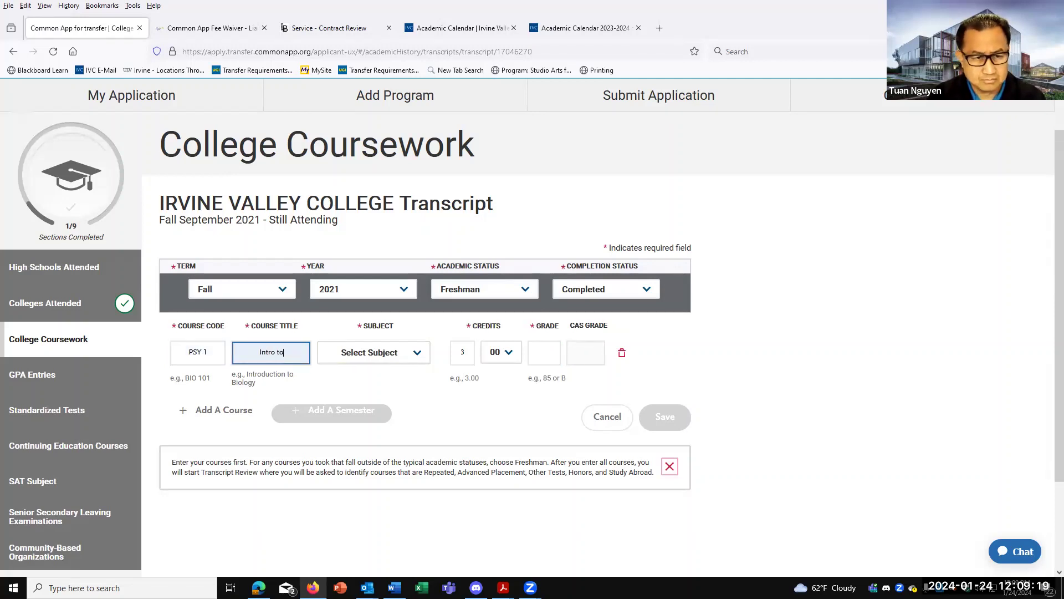
text( Psycho)
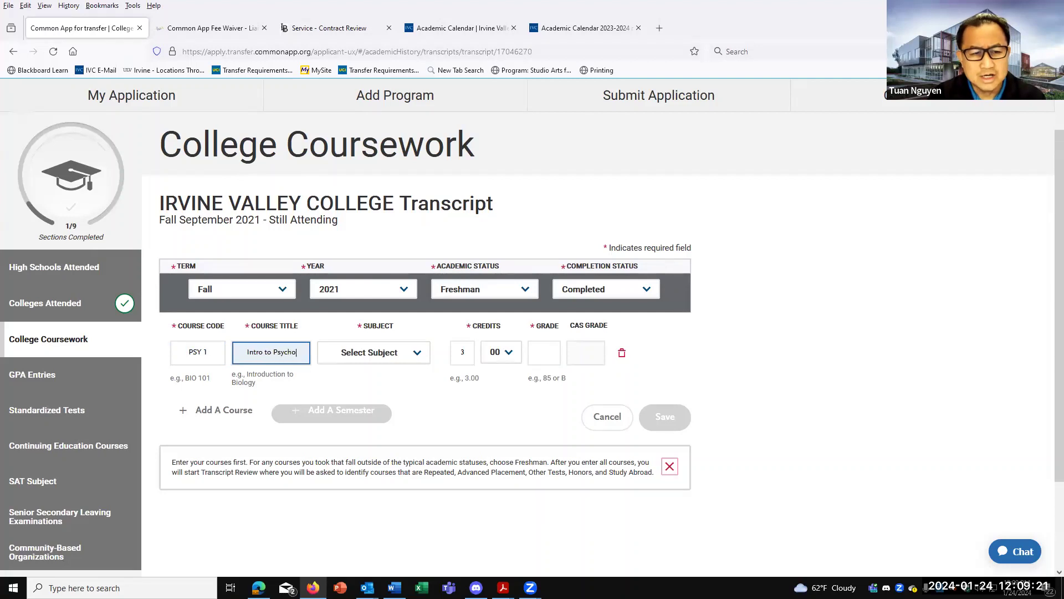
text(logy)
Set the subject to Psychology and the grade to A, then save the course.
click(386, 357)
click(386, 358)
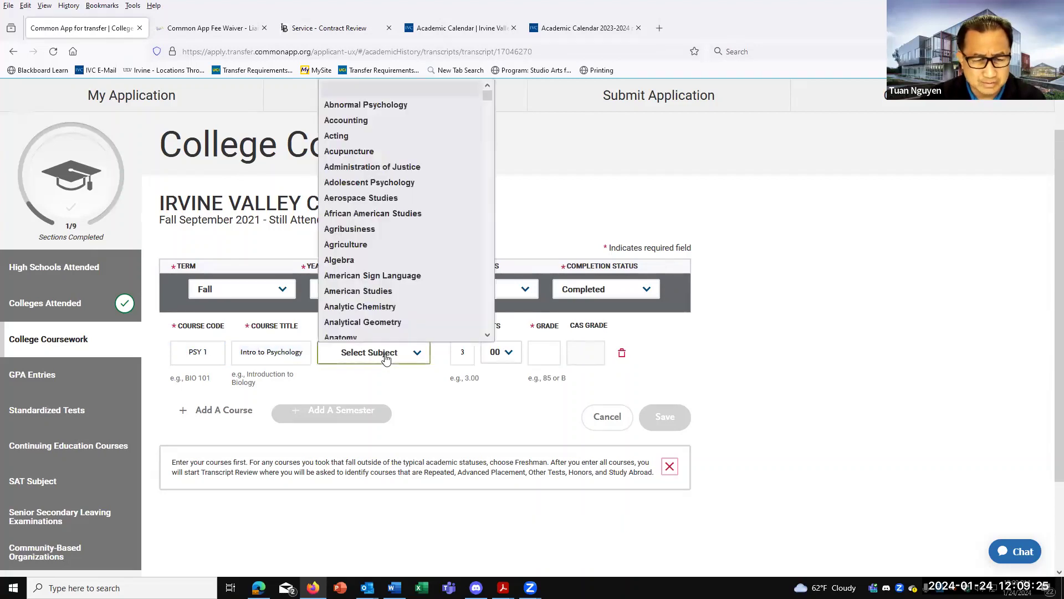
text(ps)
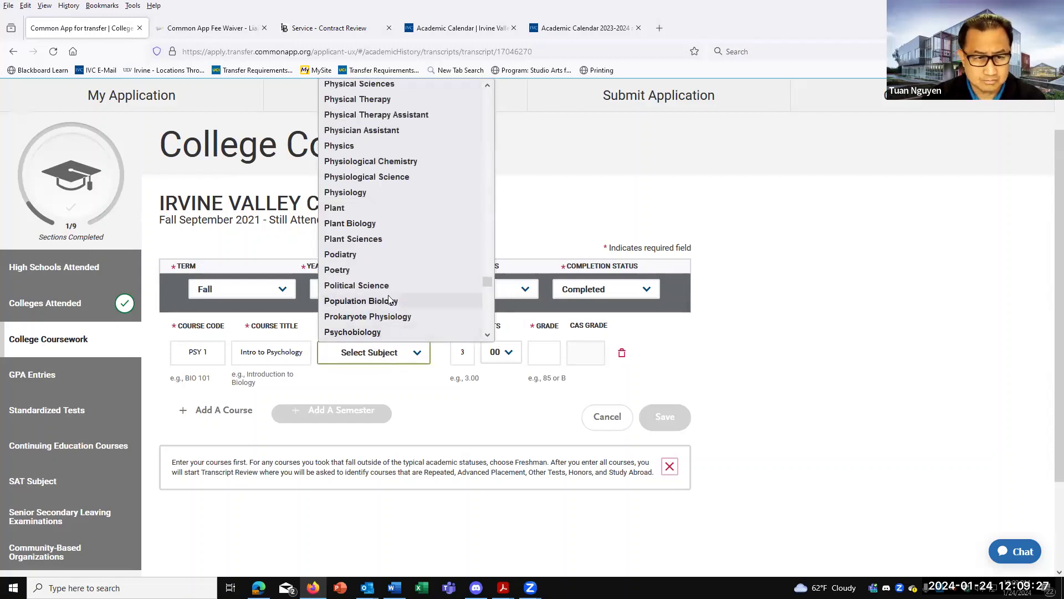
scroll(385, 208, down, 4)
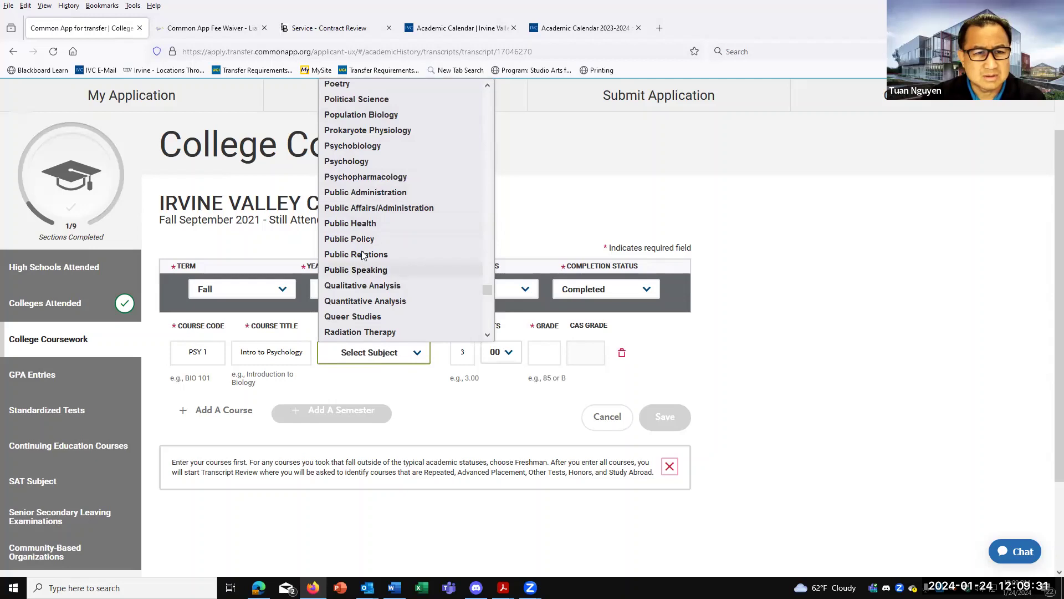
click(363, 162)
click(552, 354)
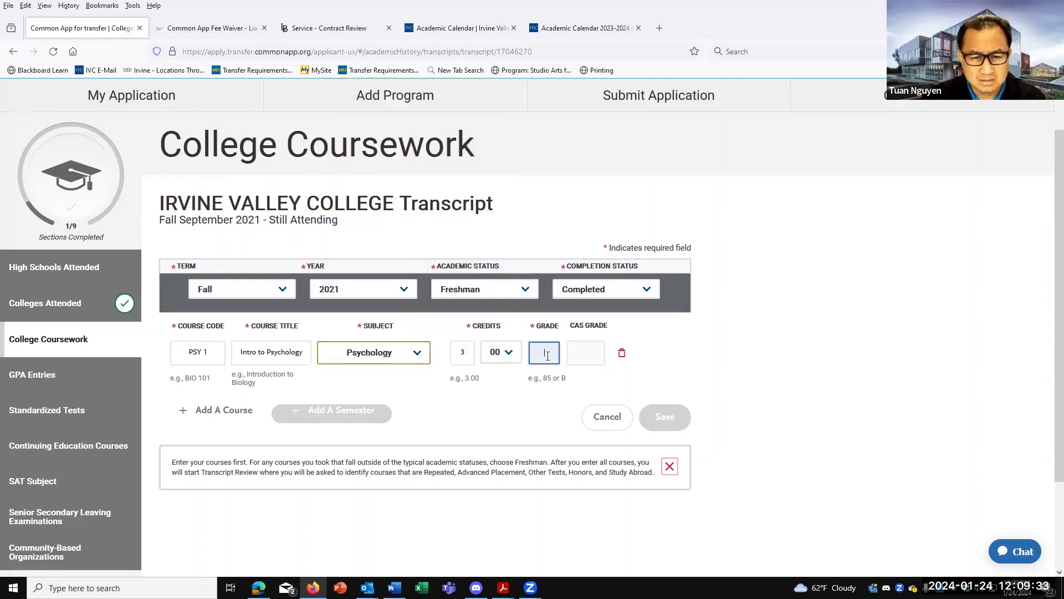
text(A)
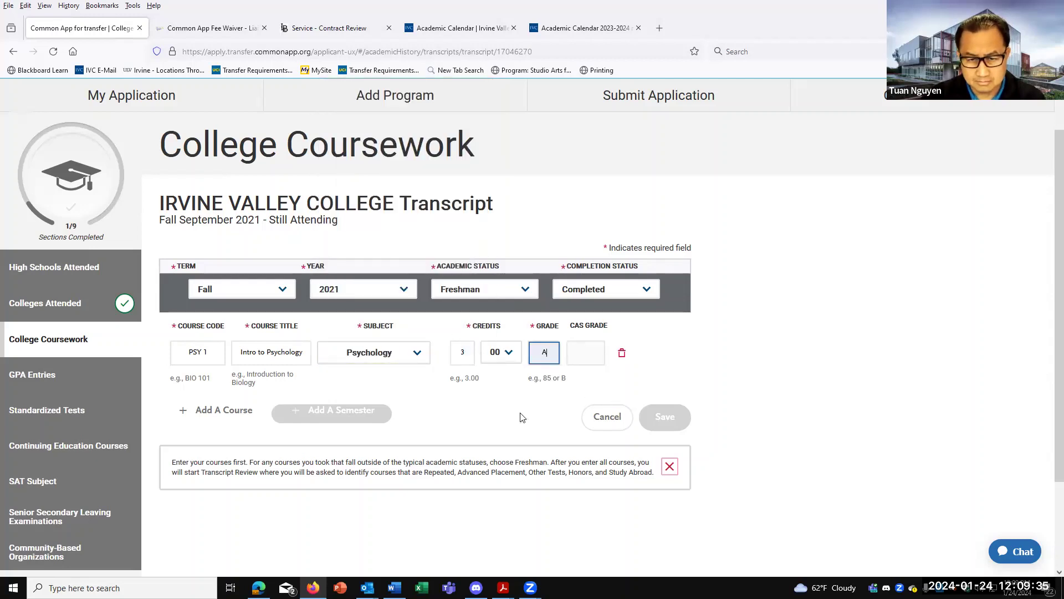
click(263, 350)
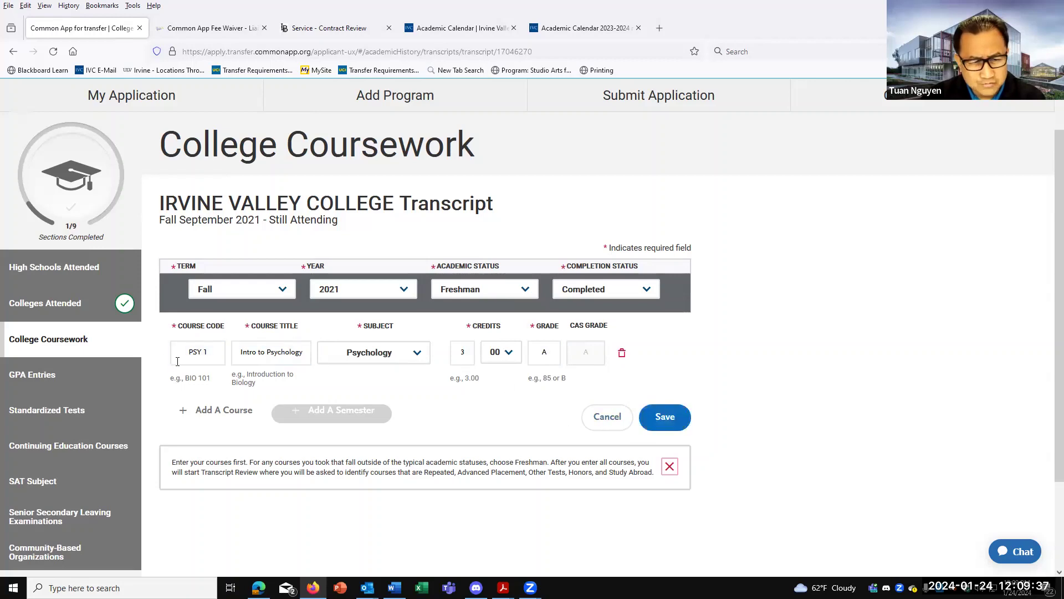
click(660, 421)
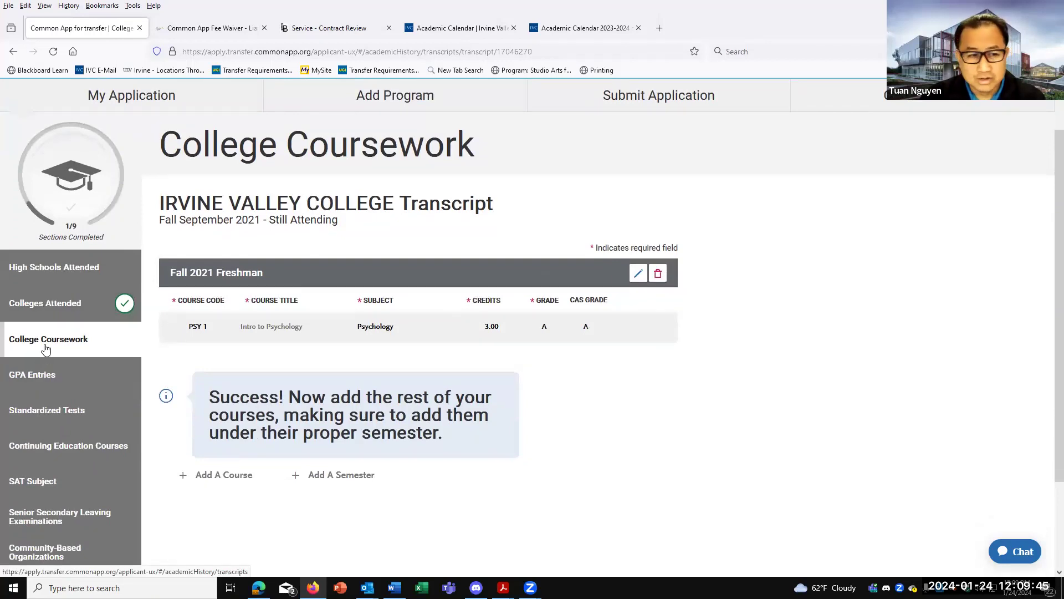
Review Colleges Attended, then confirm College Coursework shows the Irvine Valley College transcript complete.
click(52, 304)
scroll(562, 448, down, 5)
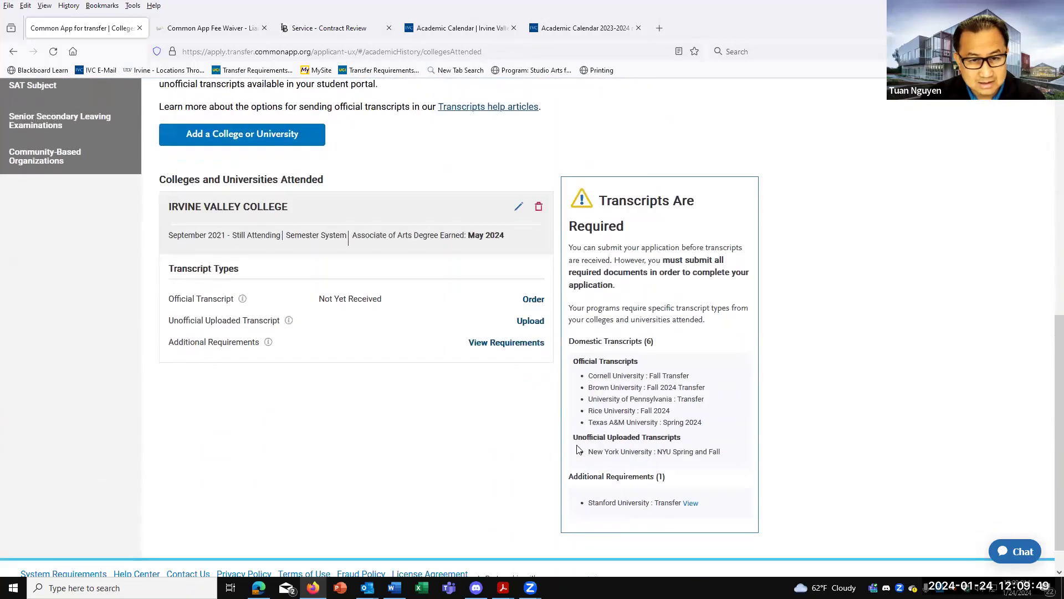
scroll(510, 438, up, 3)
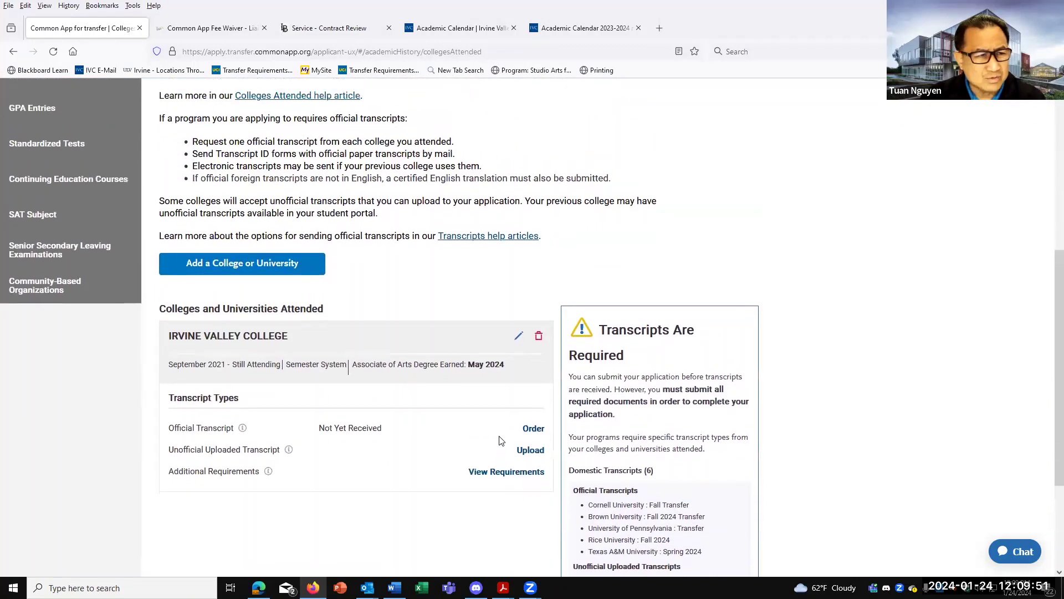
click(41, 175)
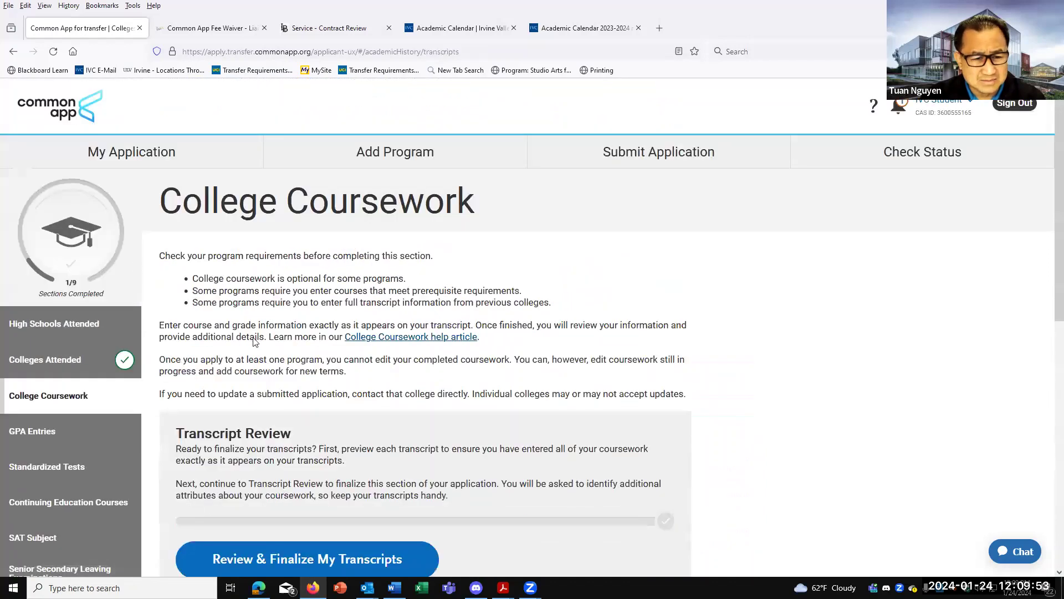
scroll(260, 341, down, 2)
scroll(276, 346, down, 6)
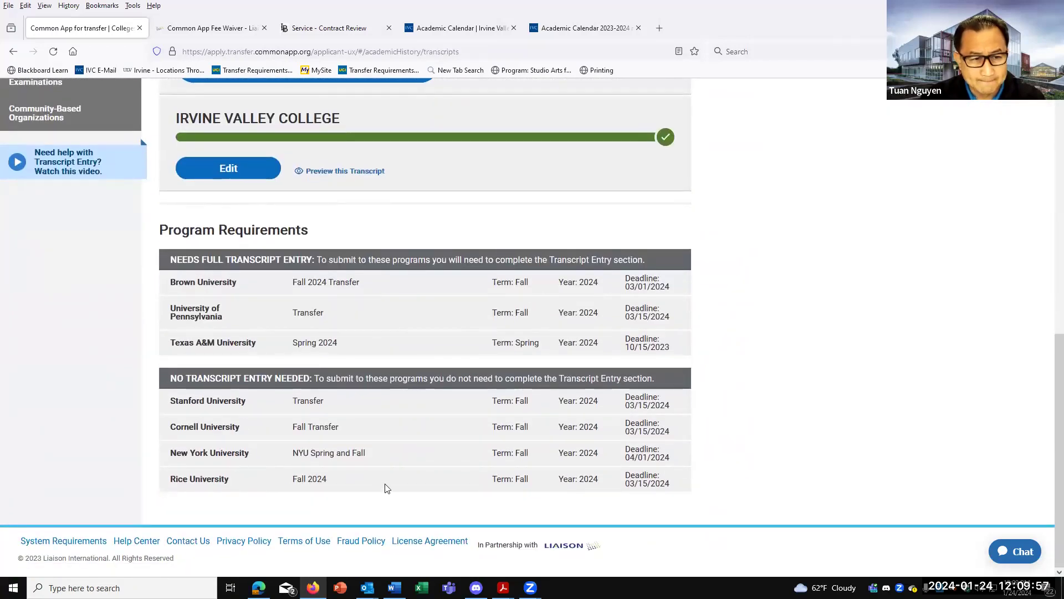
scroll(387, 488, up, 1)
scroll(387, 488, up, 5)
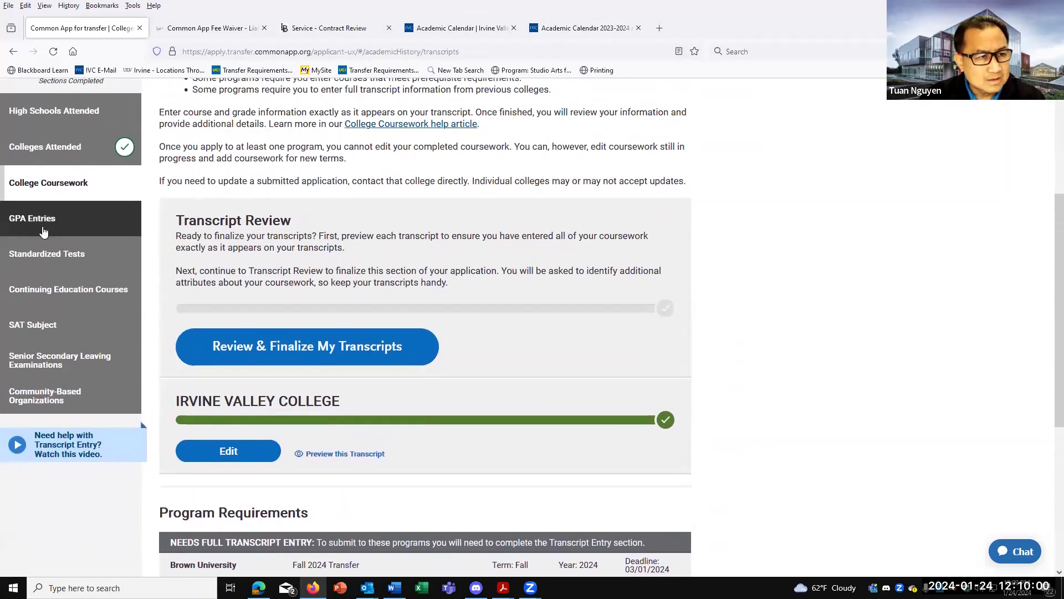
Open GPA Entries and add a new GPA row for Irvine Valley College.
click(44, 232)
scroll(240, 336, down, 2)
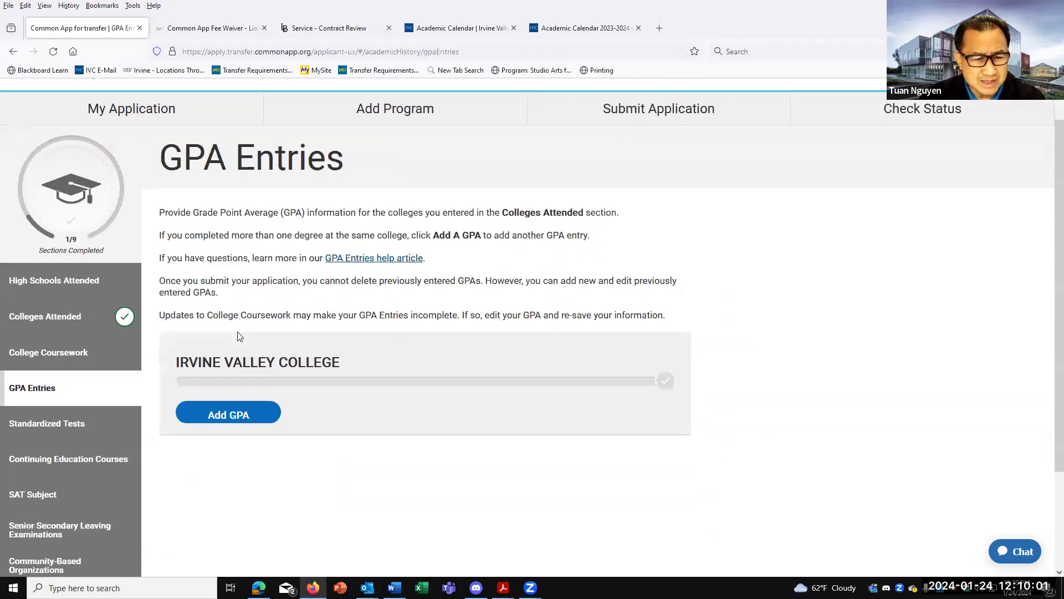
click(228, 342)
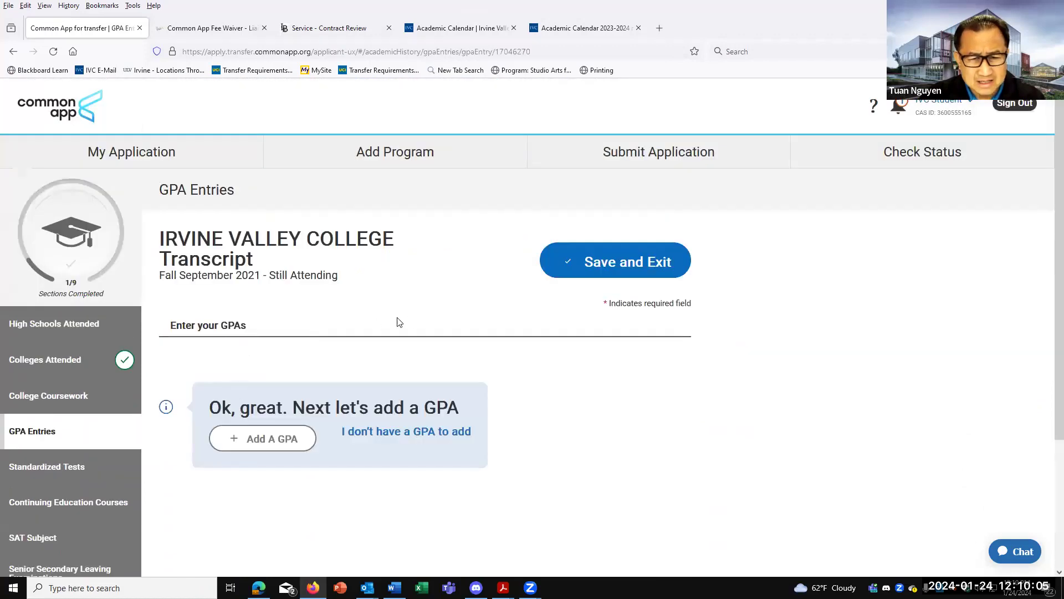
click(236, 443)
Enter an Undergraduate GPA of 3.8 over 30 credit hours and save the entry.
click(221, 379)
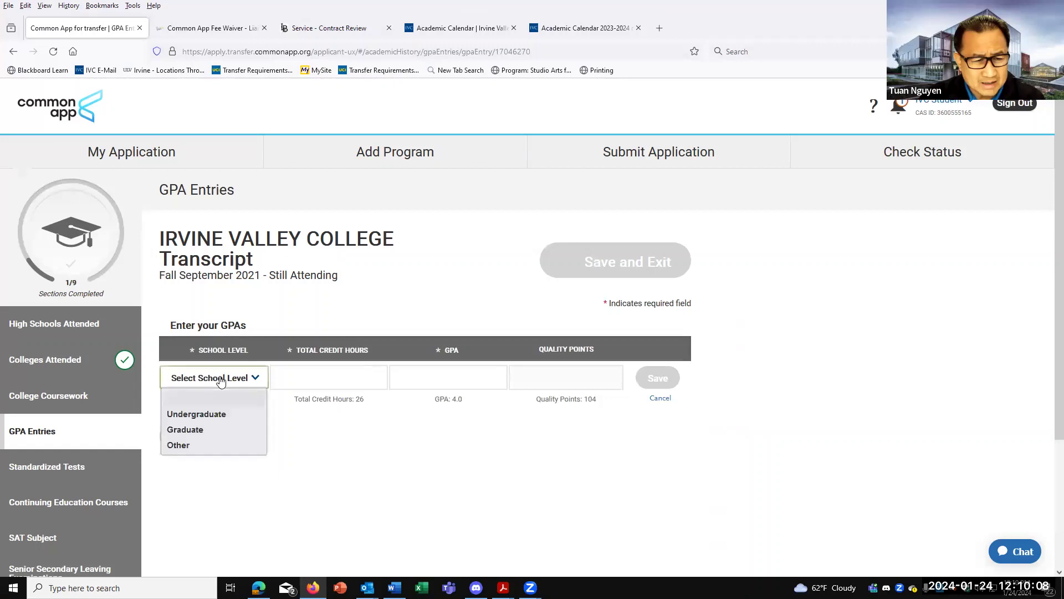
click(207, 421)
click(311, 377)
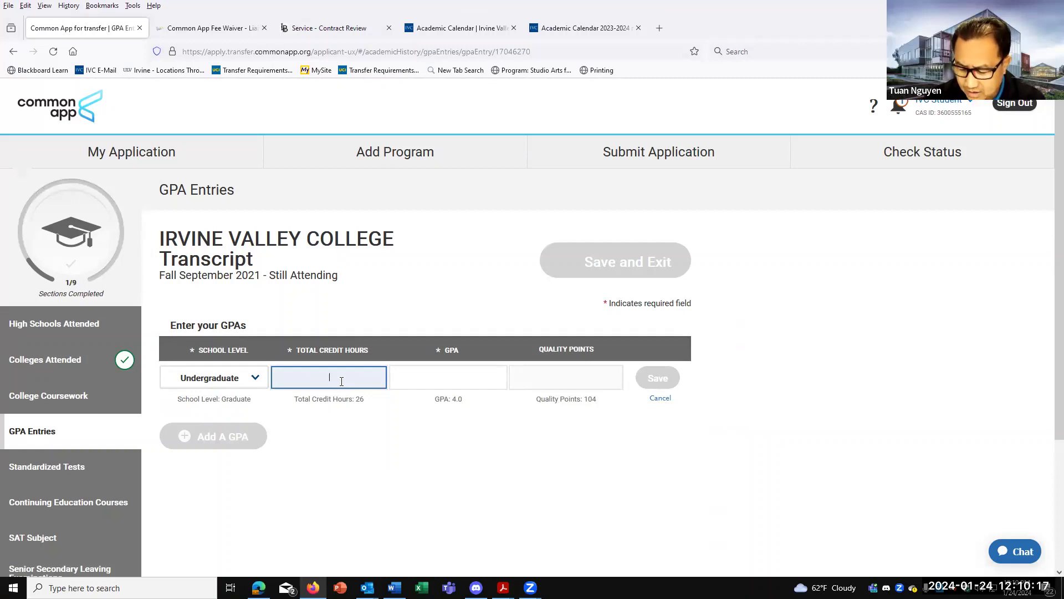
click(491, 378)
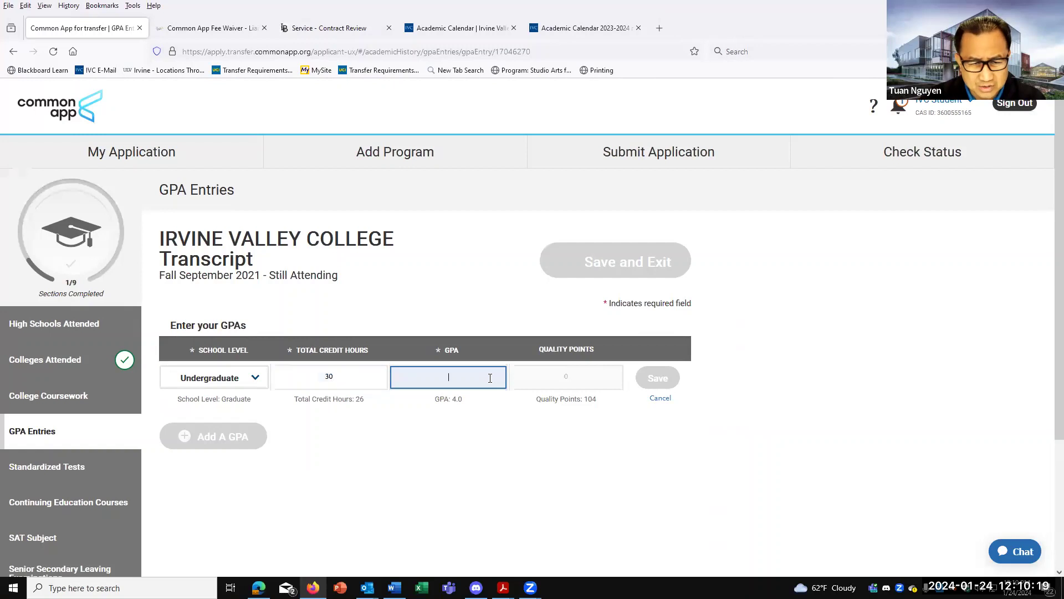
text(3.)
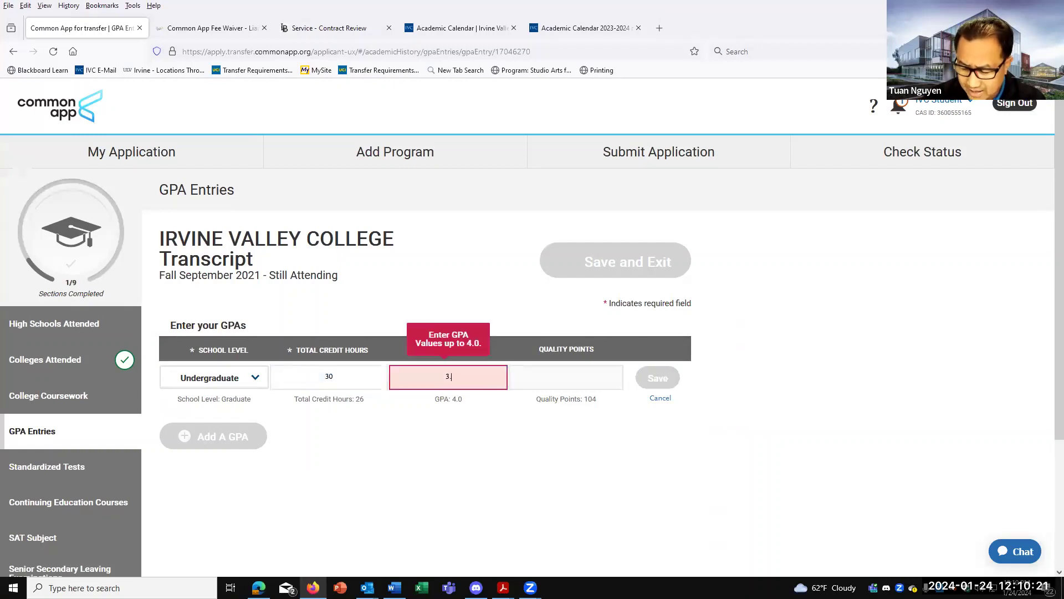
text(8)
click(644, 489)
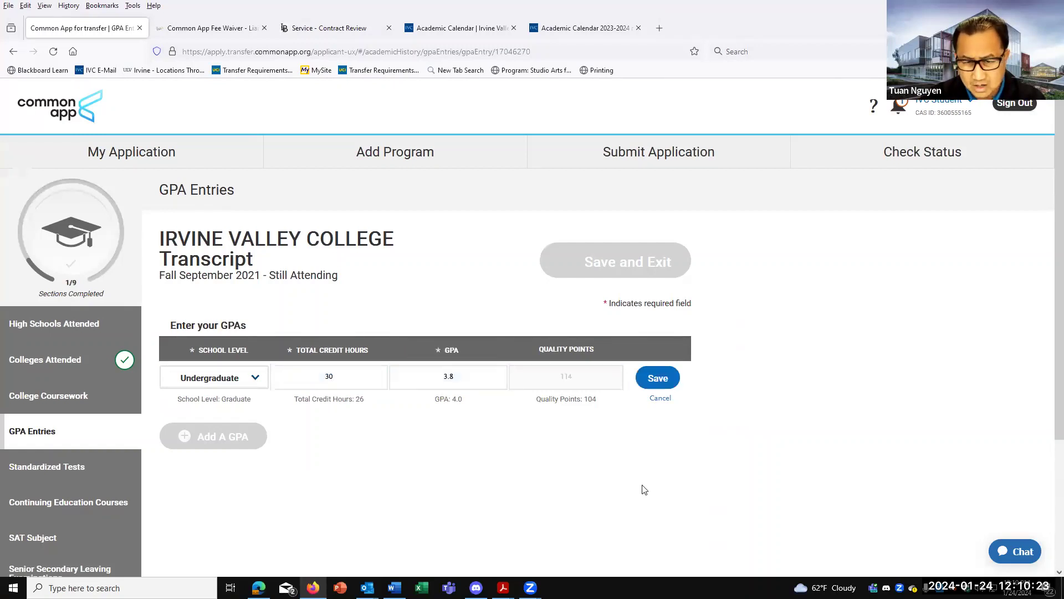
click(568, 367)
click(645, 380)
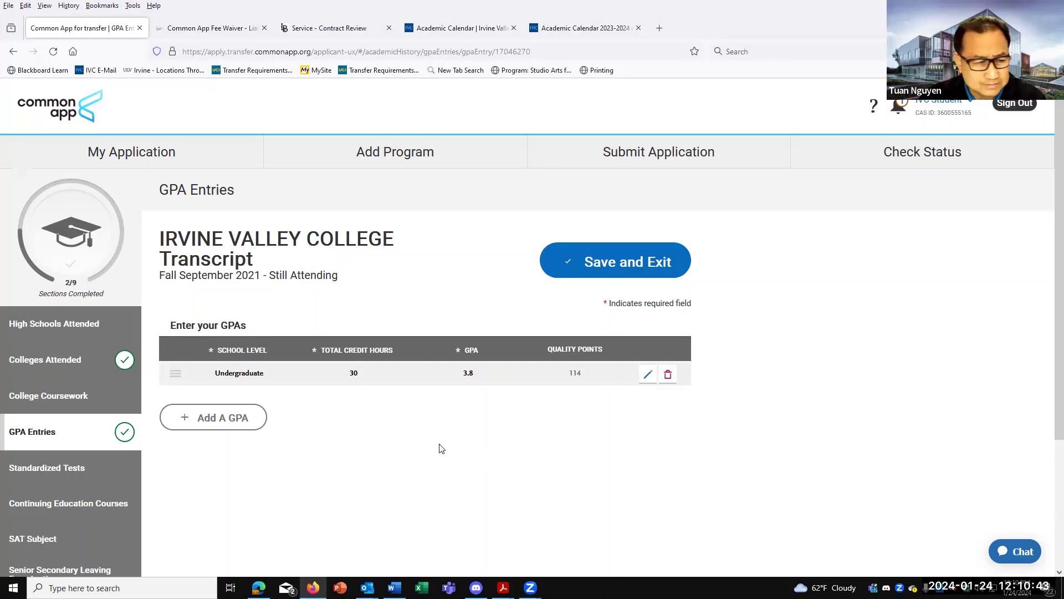
Look over the AP exam list without adding a score, then go to Continuing Education Courses.
click(74, 467)
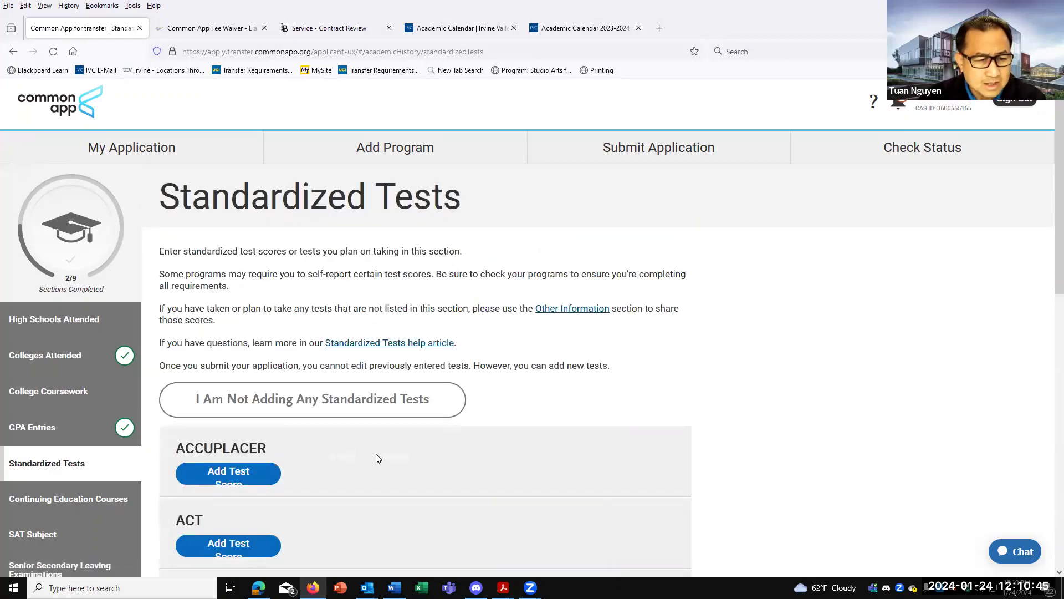
scroll(383, 452, down, 6)
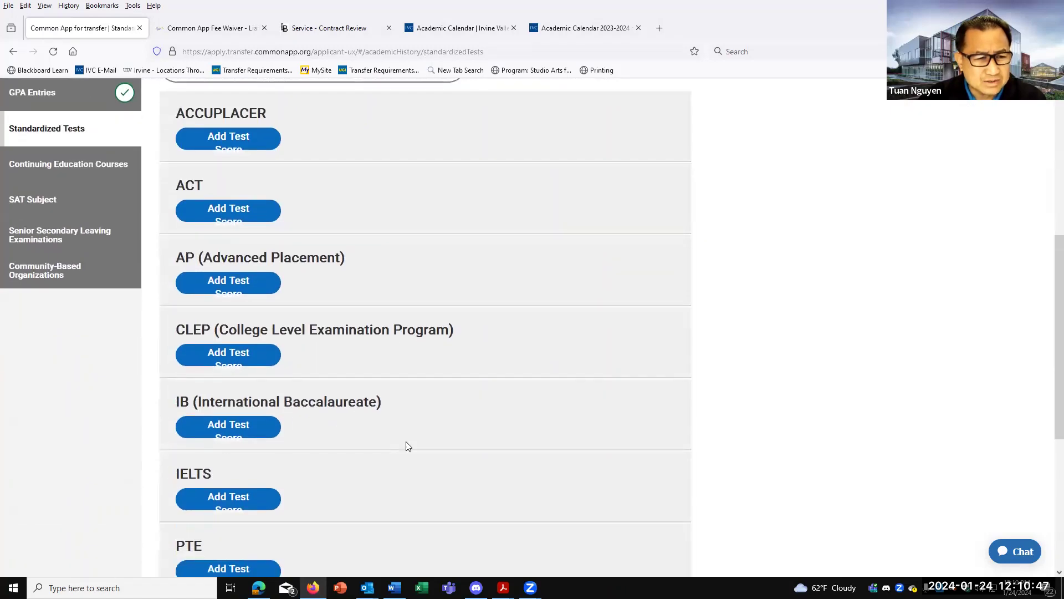
scroll(410, 339, up, 1)
click(250, 342)
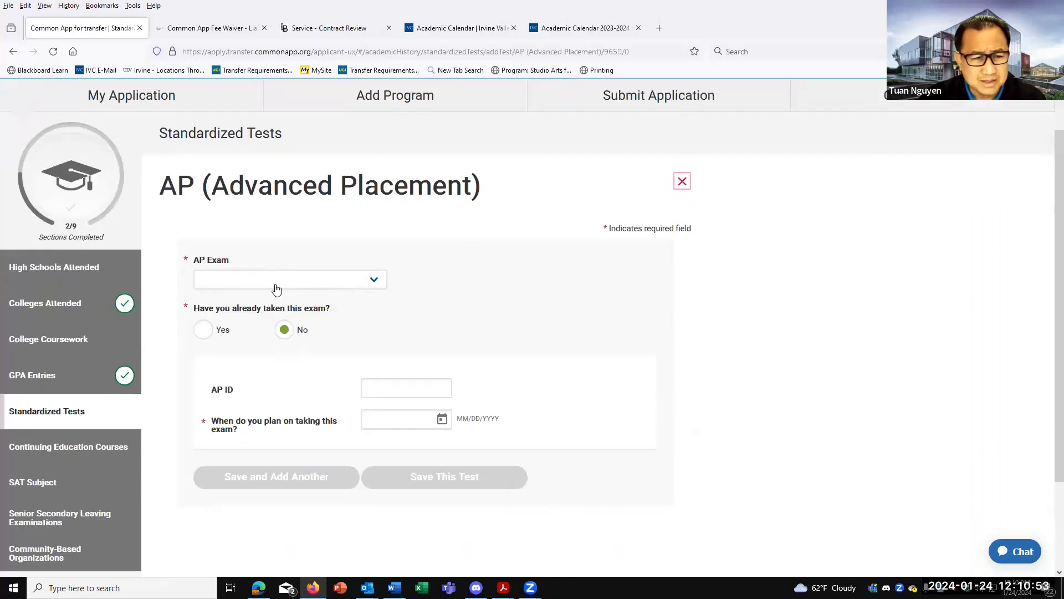
click(271, 282)
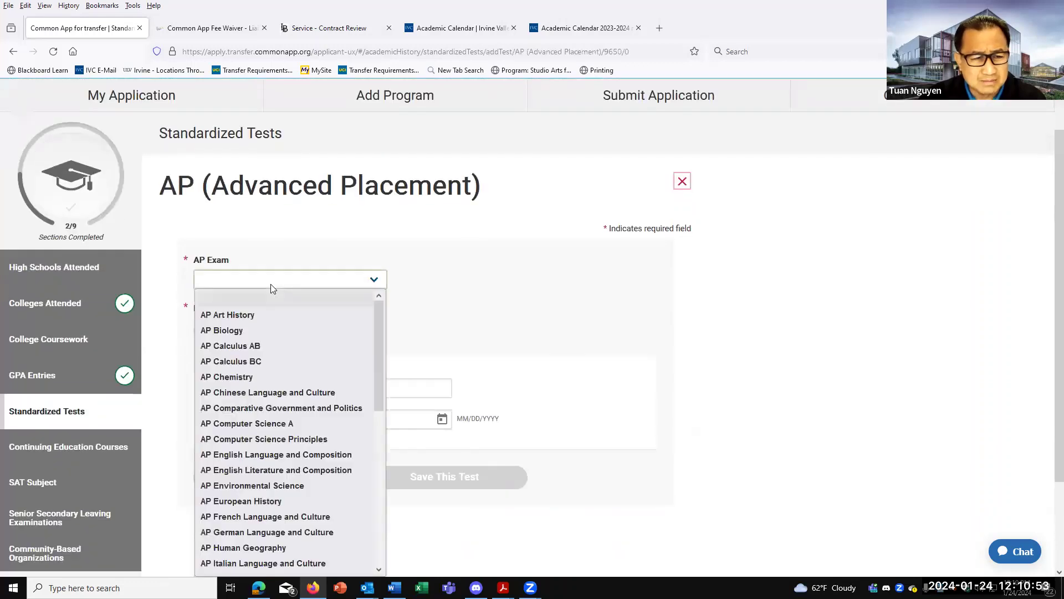
click(501, 289)
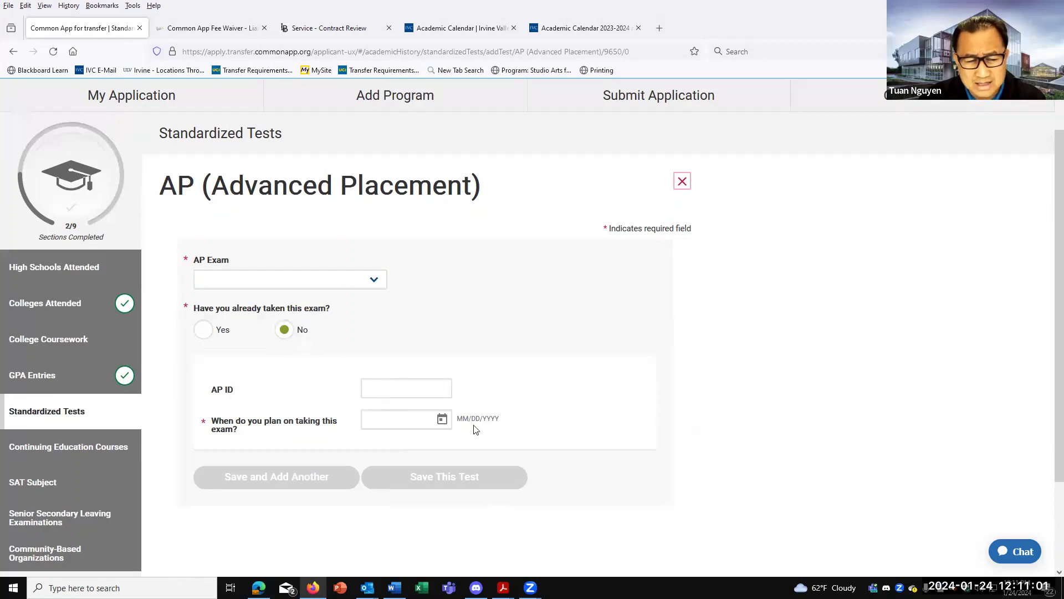
scroll(278, 422, down, 1)
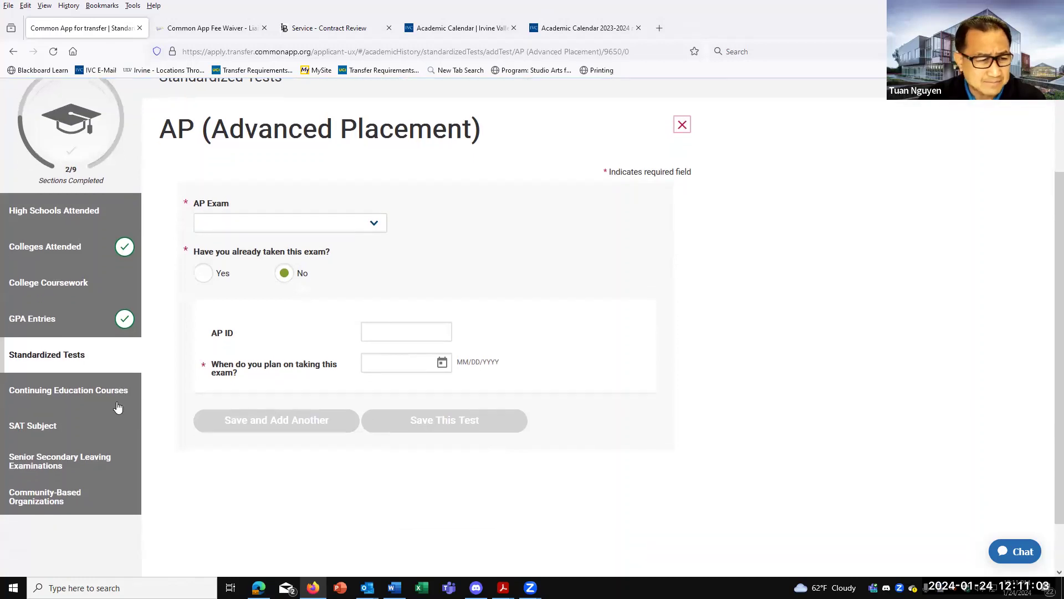
click(89, 398)
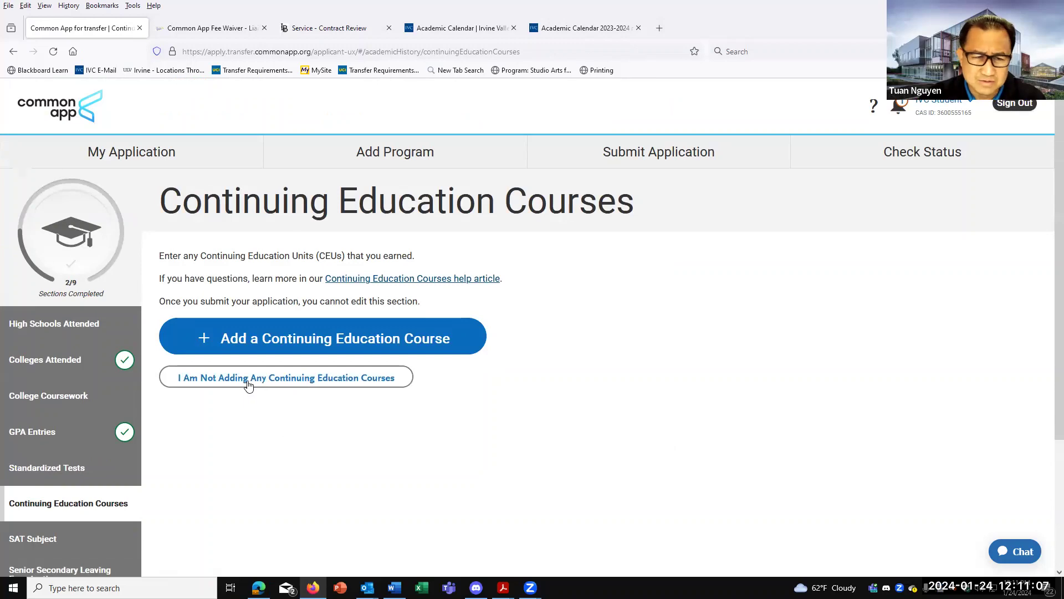
Mark Continuing Education Courses as none to add, then go to the SAT Subject page.
click(248, 383)
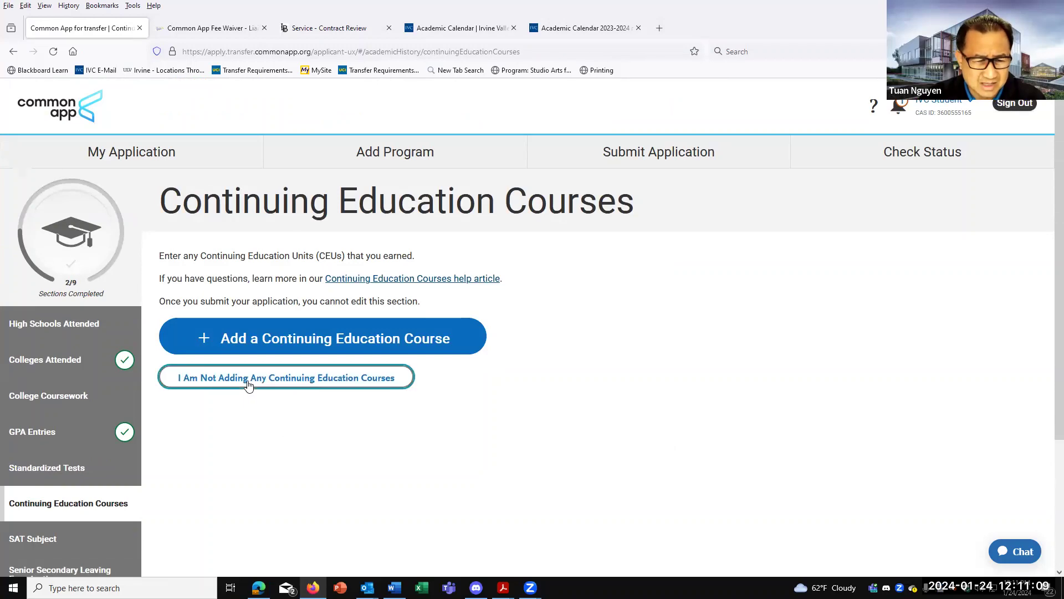
scroll(250, 400, down, 3)
click(42, 371)
scroll(257, 420, down, 2)
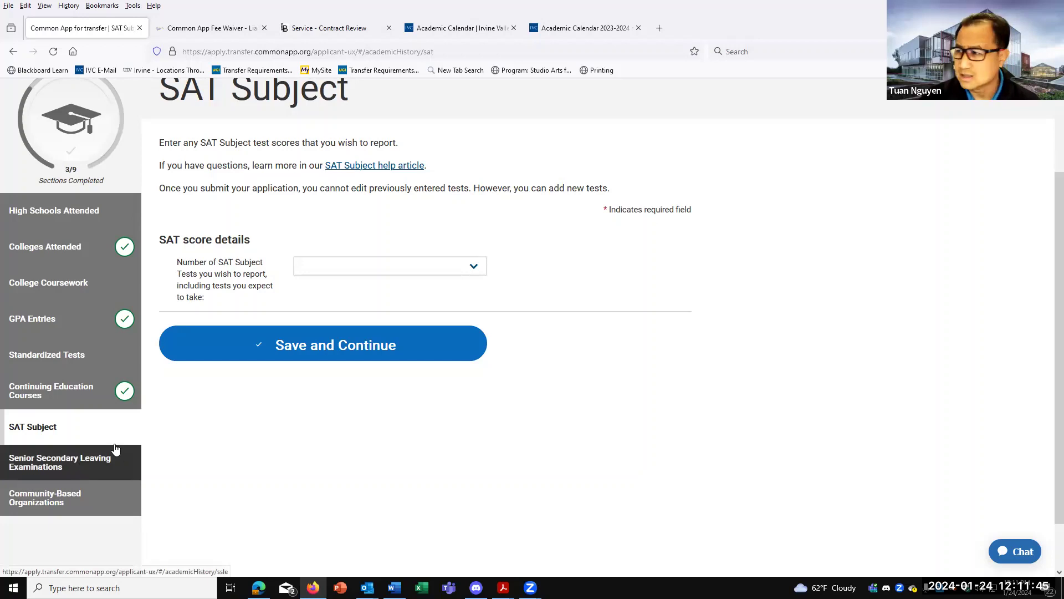
Search Google for 'cornell transfer application' in a new tab.
click(660, 29)
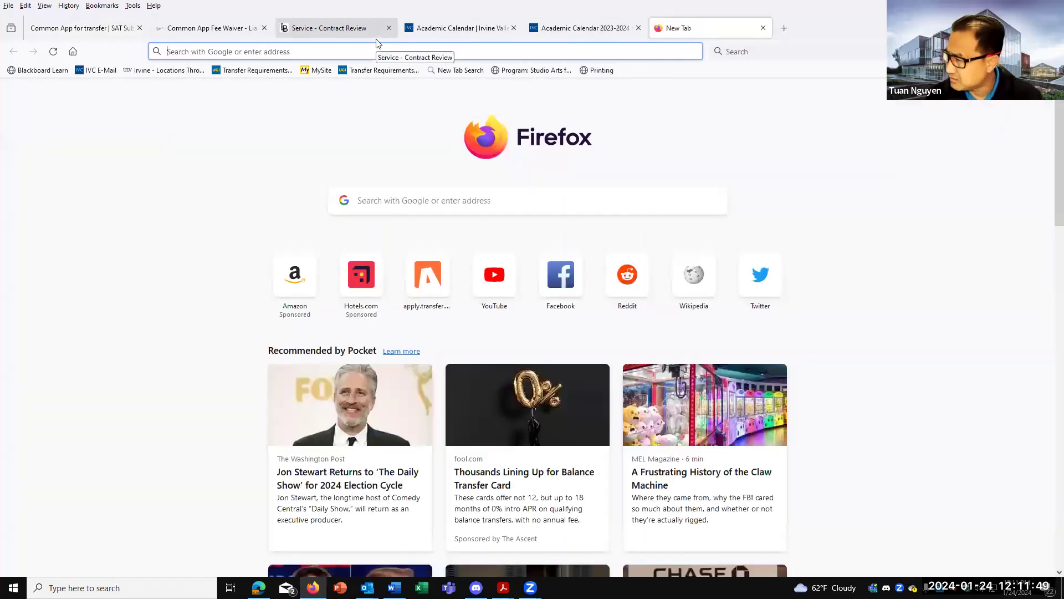
text(conr)
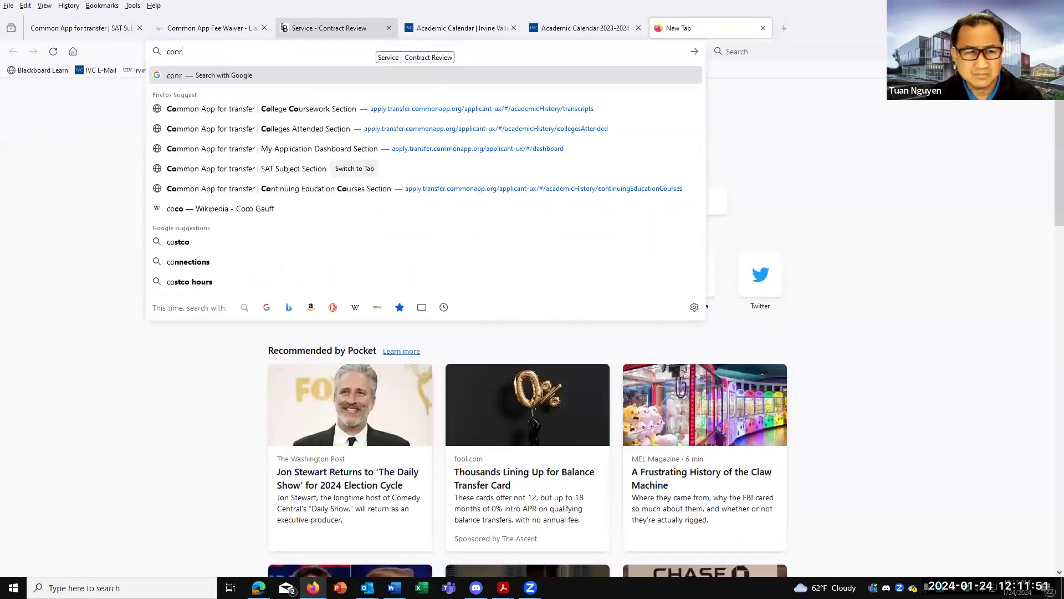
key(BackSpace)
key(BackSpace)
text(rn)
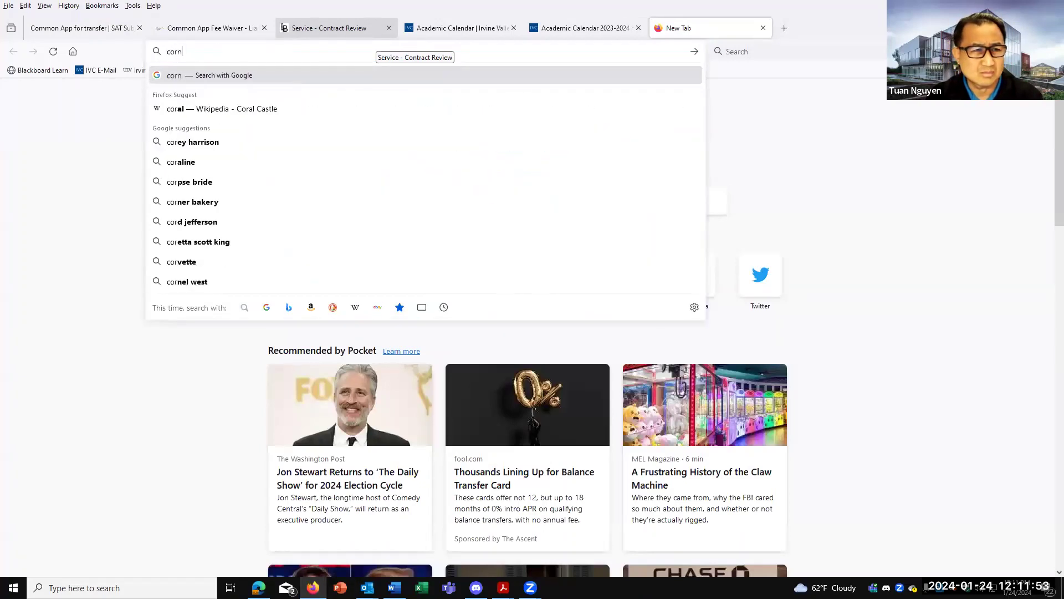
text(ell transfer a)
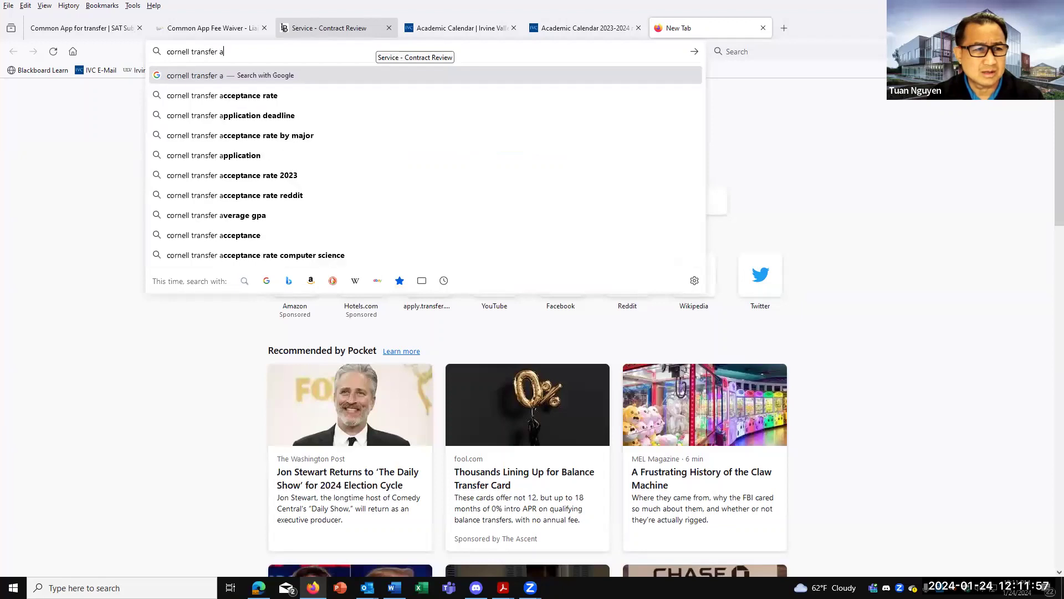
text(pplication)
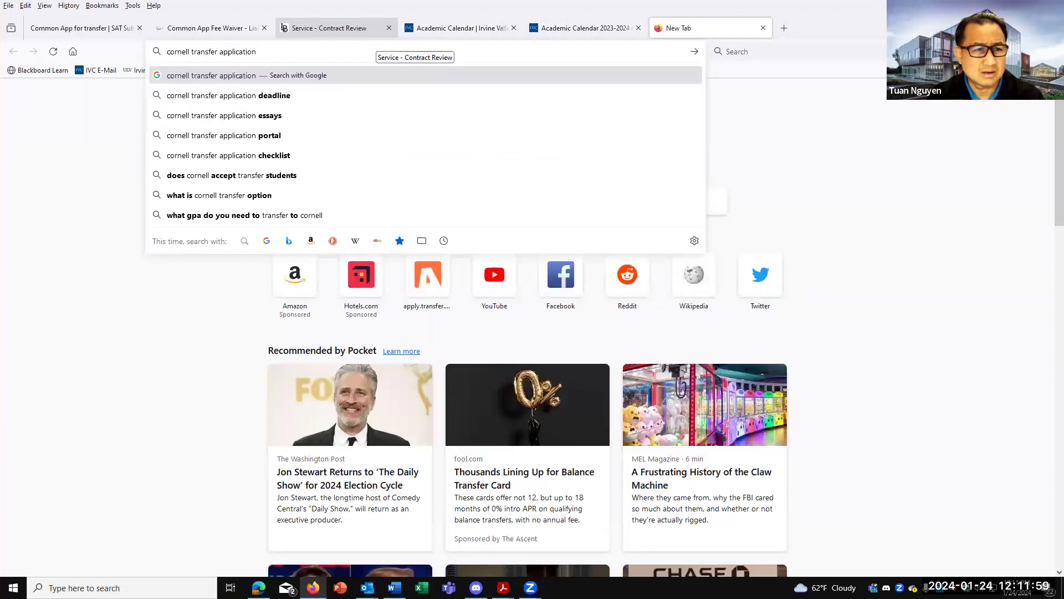
key(Return)
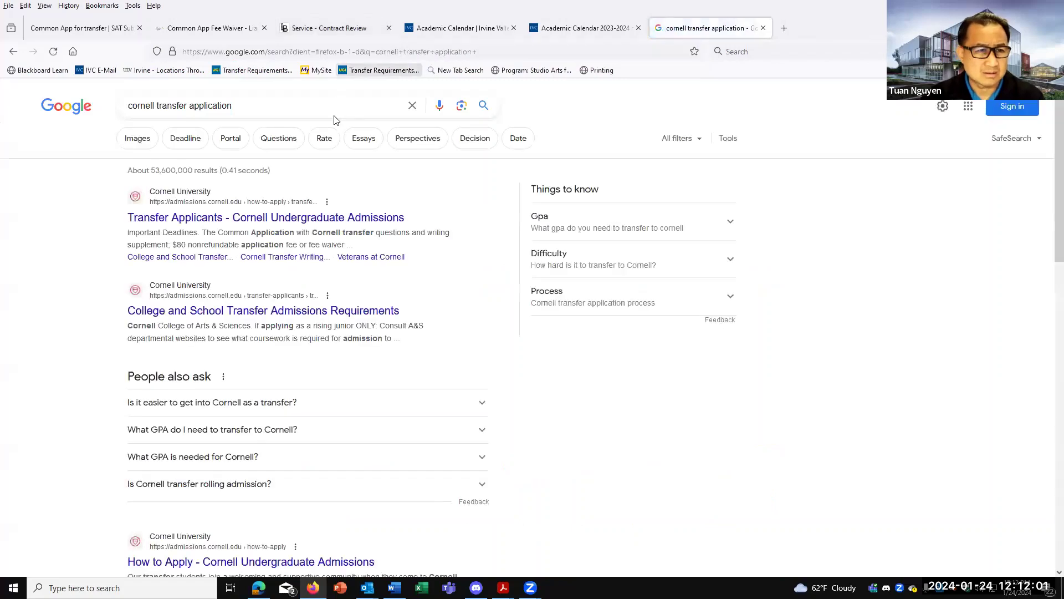
Narrow the search to 'cornell transfer application checklist' and scroll the results.
click(302, 105)
text(check)
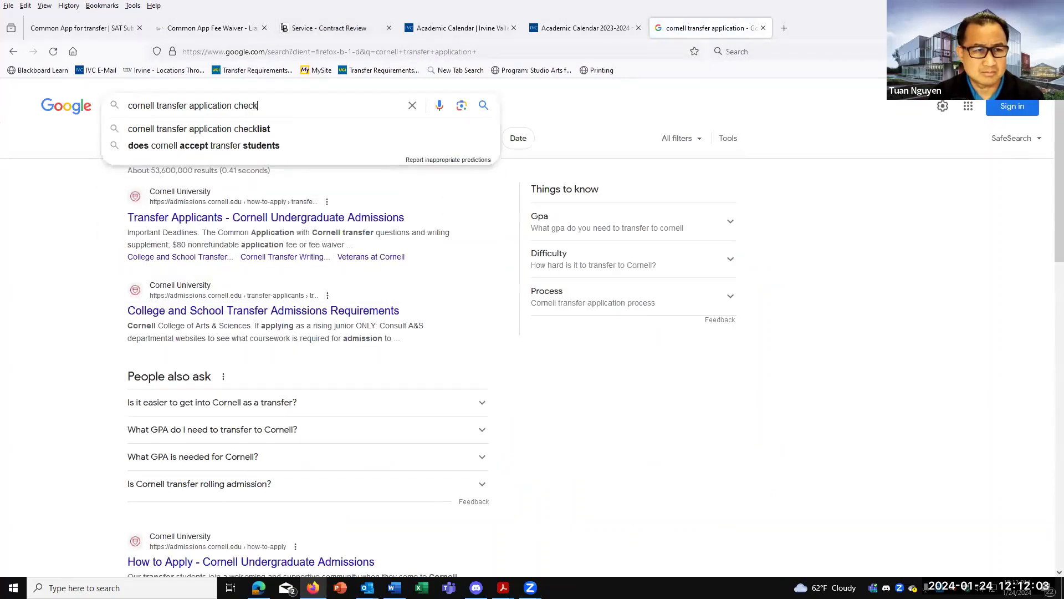
text(list)
key(Return)
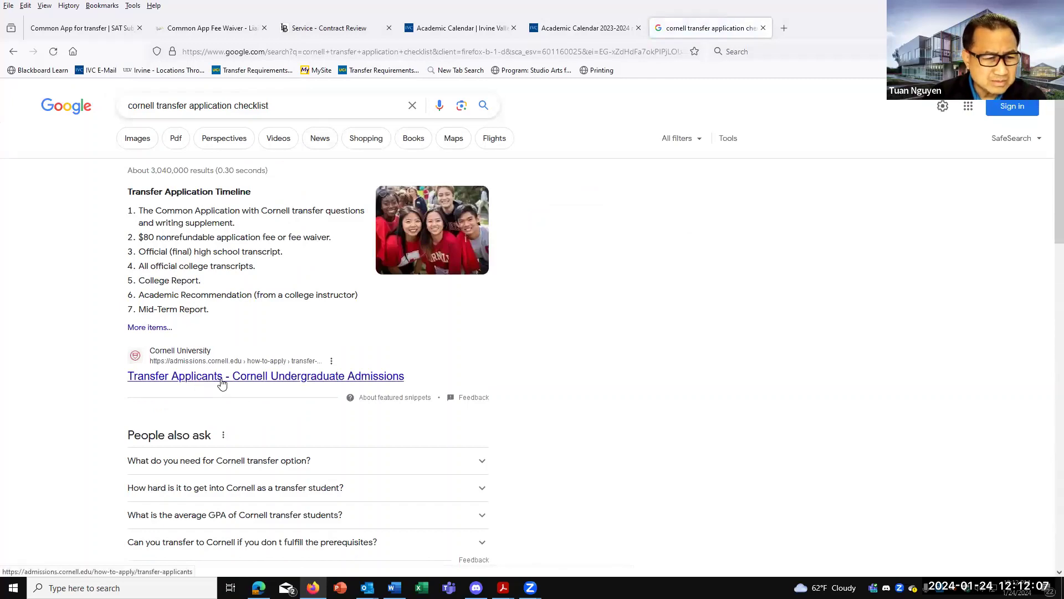
scroll(222, 382, down, 3)
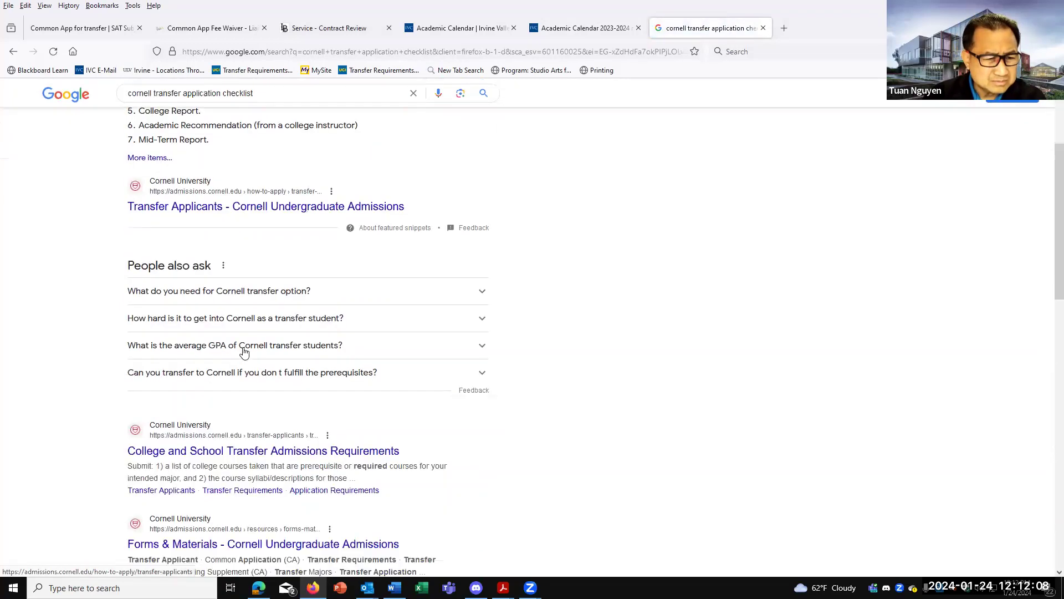
Open Cornell's Transfer Applicants page and review its Transfer Application Timeline of March 15 materials.
click(242, 210)
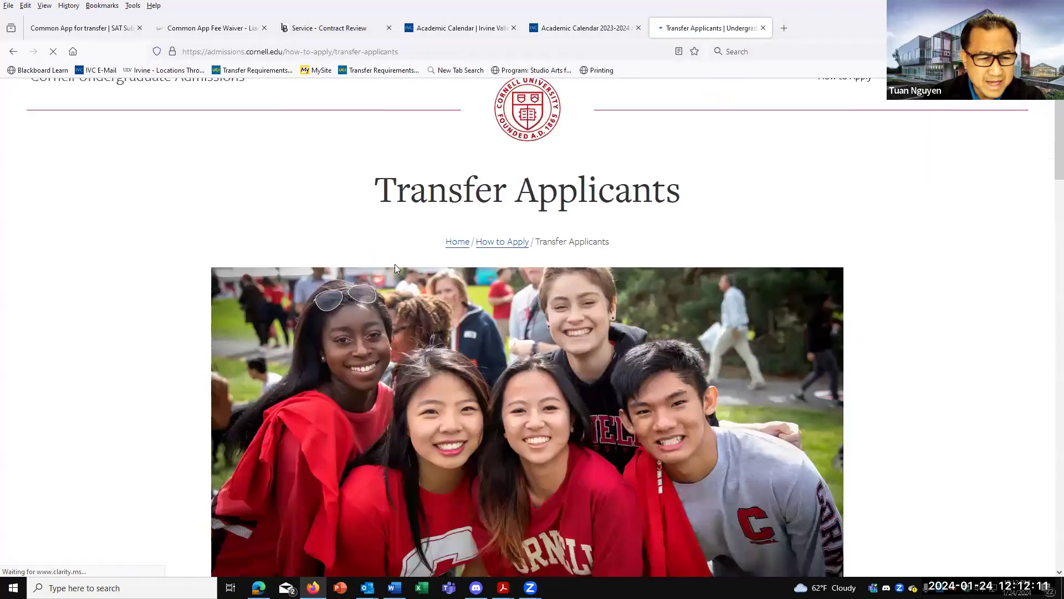
scroll(395, 265, down, 10)
scroll(510, 323, down, 3)
scroll(521, 279, down, 5)
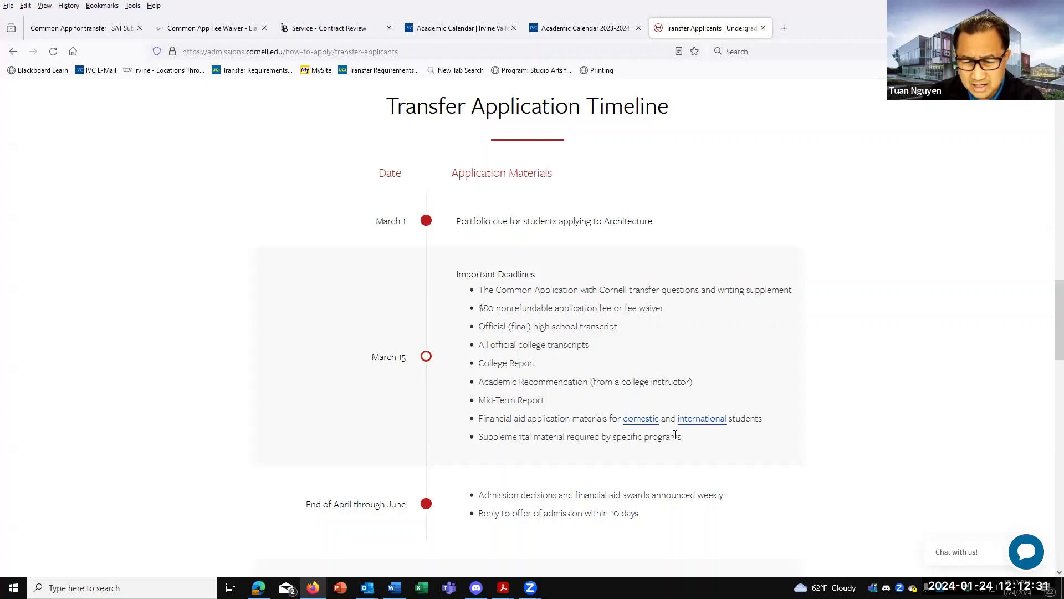
scroll(675, 434, down, 2)
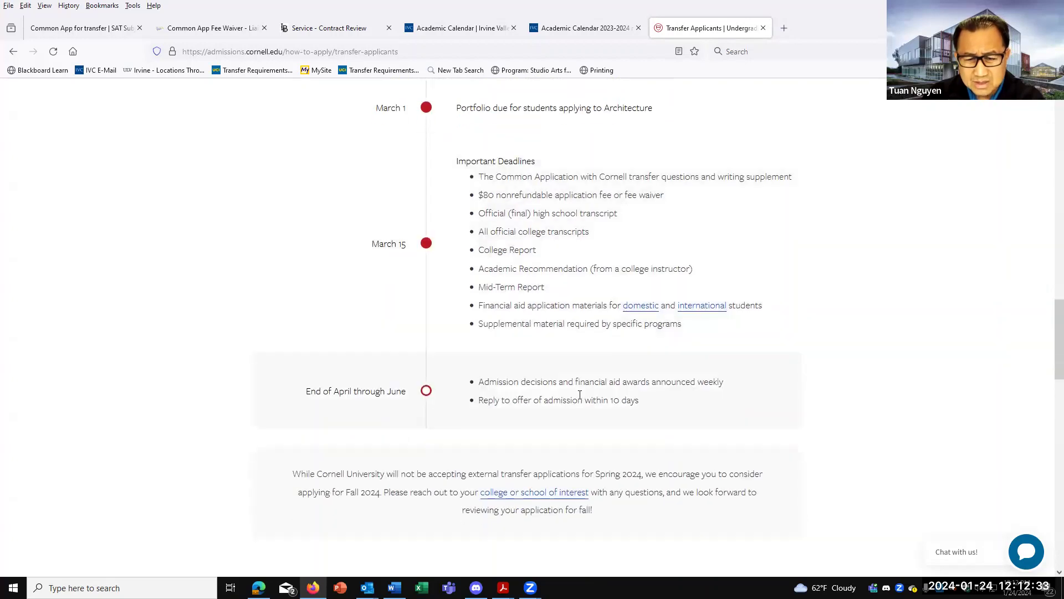
scroll(579, 394, up, 2)
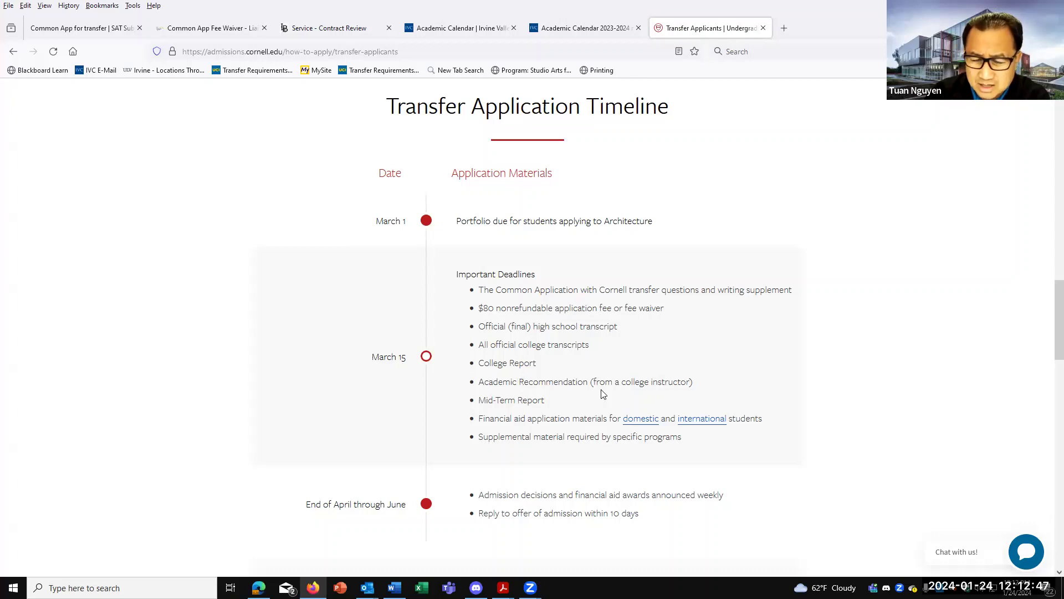
scroll(603, 393, down, 3)
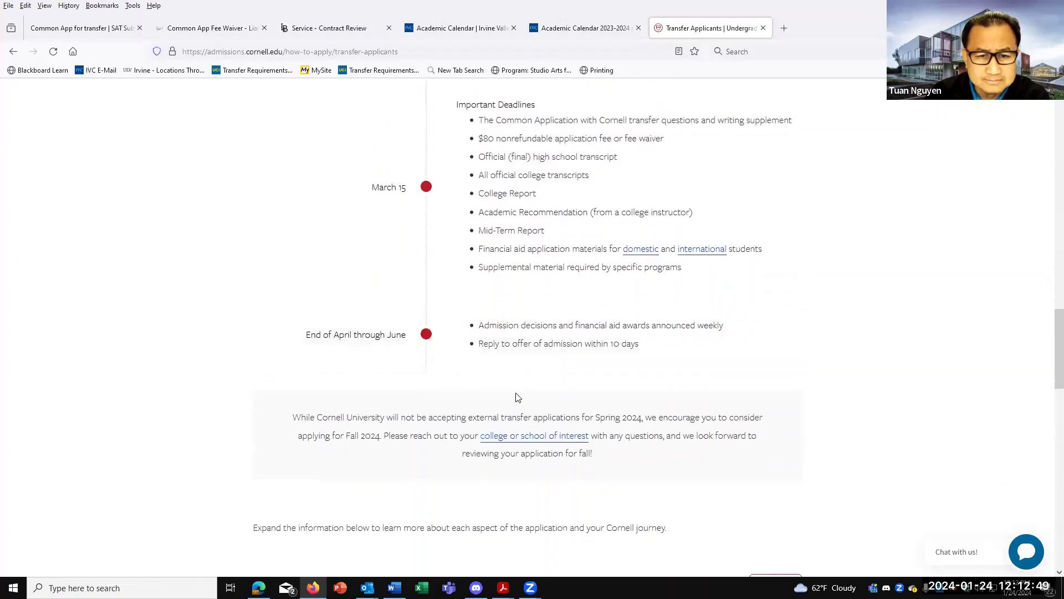
scroll(518, 397, up, 15)
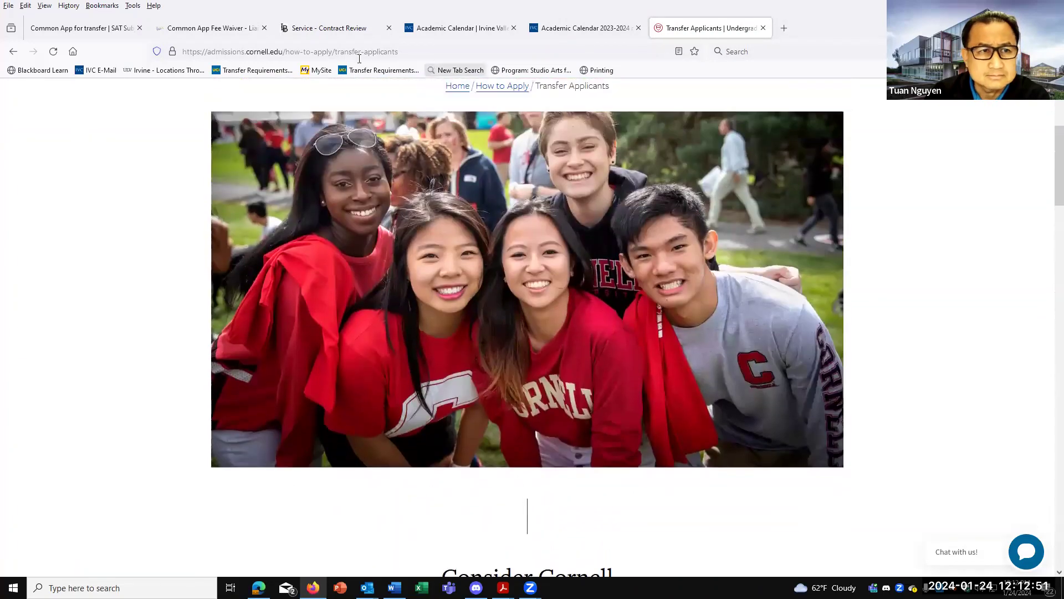
Return to the Common App tab and go to Senior Secondary Leaving Examinations.
click(178, 32)
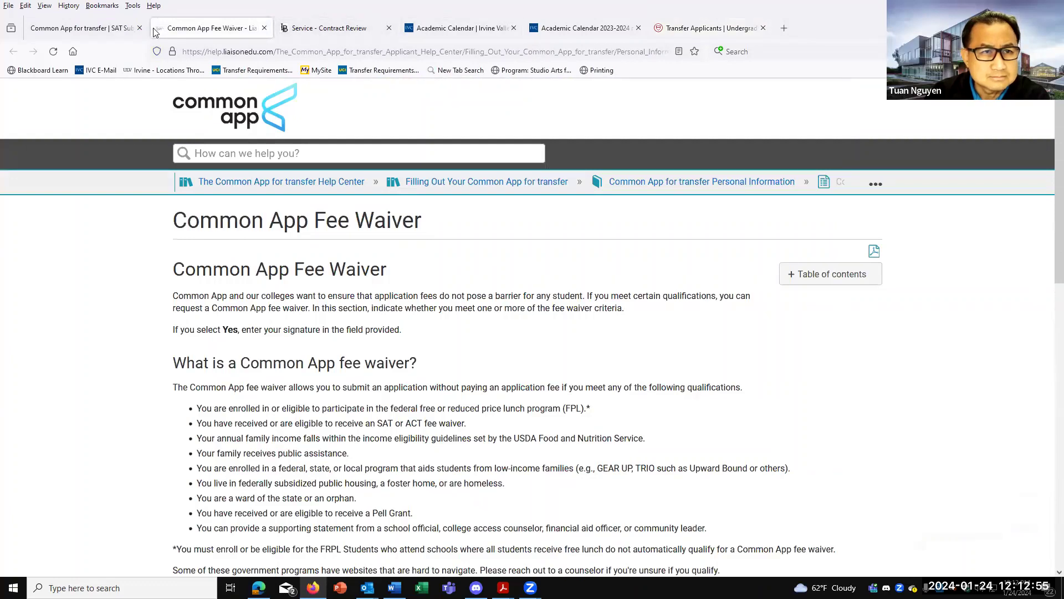
click(95, 30)
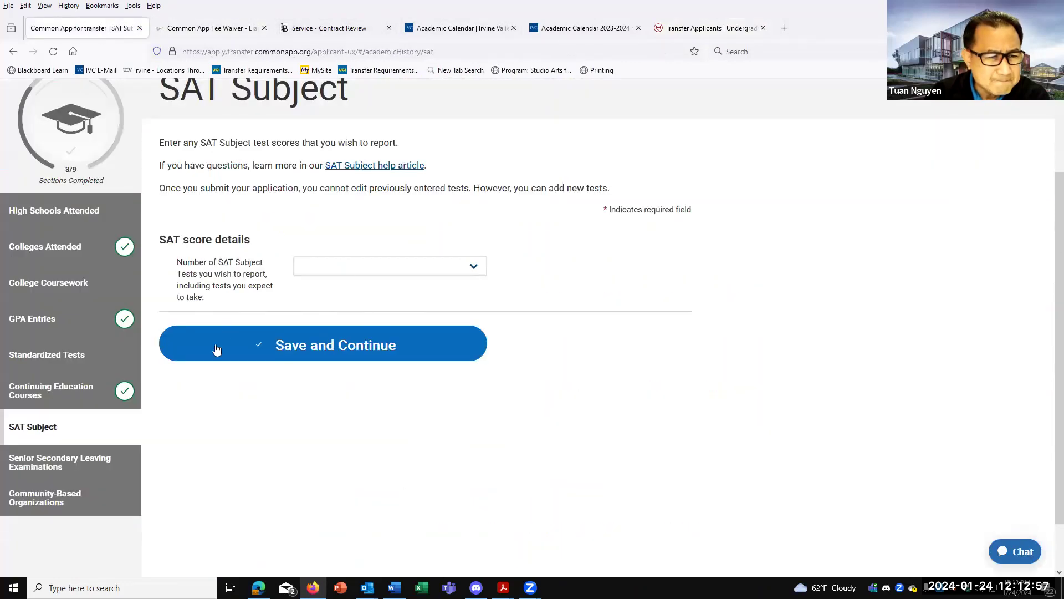
click(77, 471)
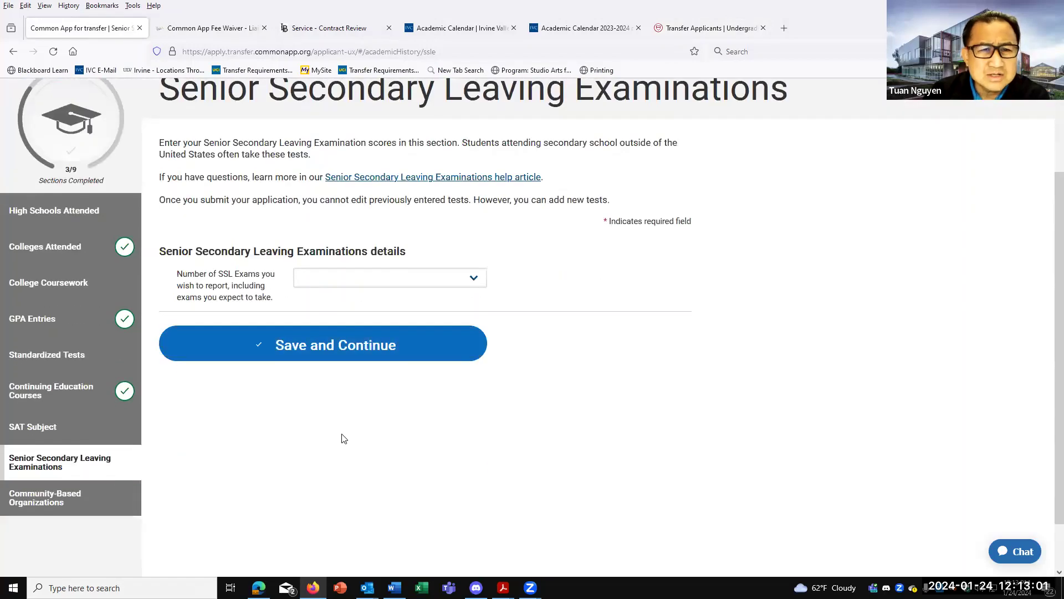
scroll(342, 439, up, 1)
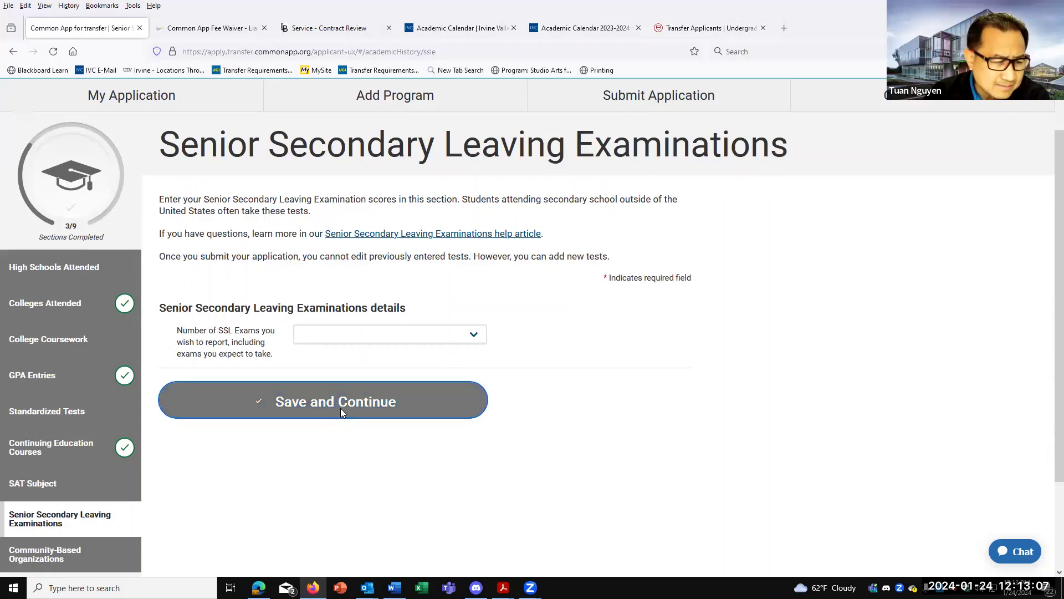
Save the empty section and continue on to Community-Based Organizations.
click(340, 408)
click(567, 252)
scroll(564, 294, down, 3)
click(95, 439)
scroll(298, 395, up, 2)
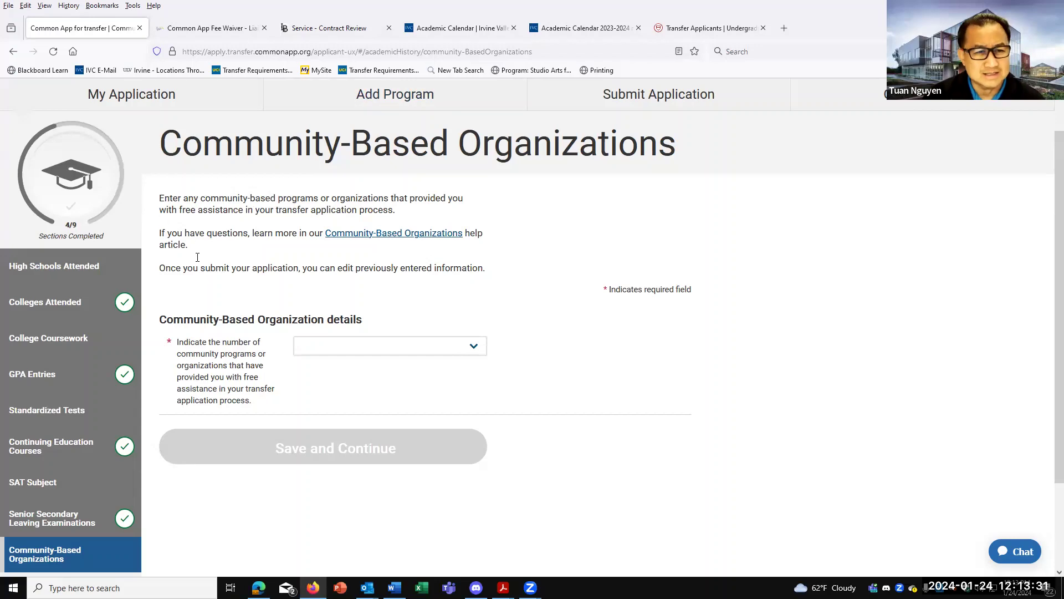
click(323, 345)
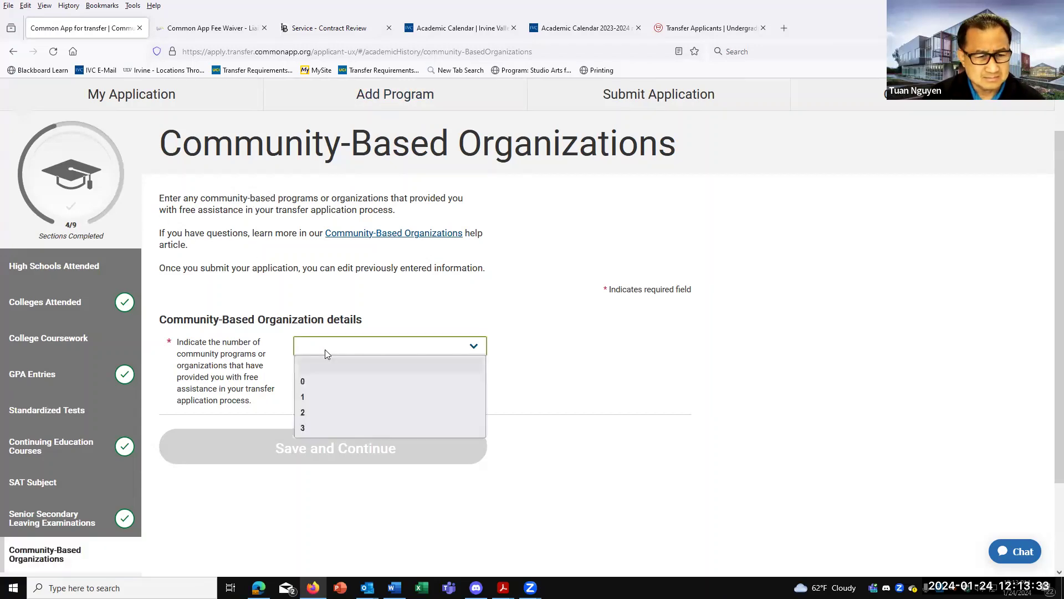
click(360, 315)
scroll(161, 477, down, 2)
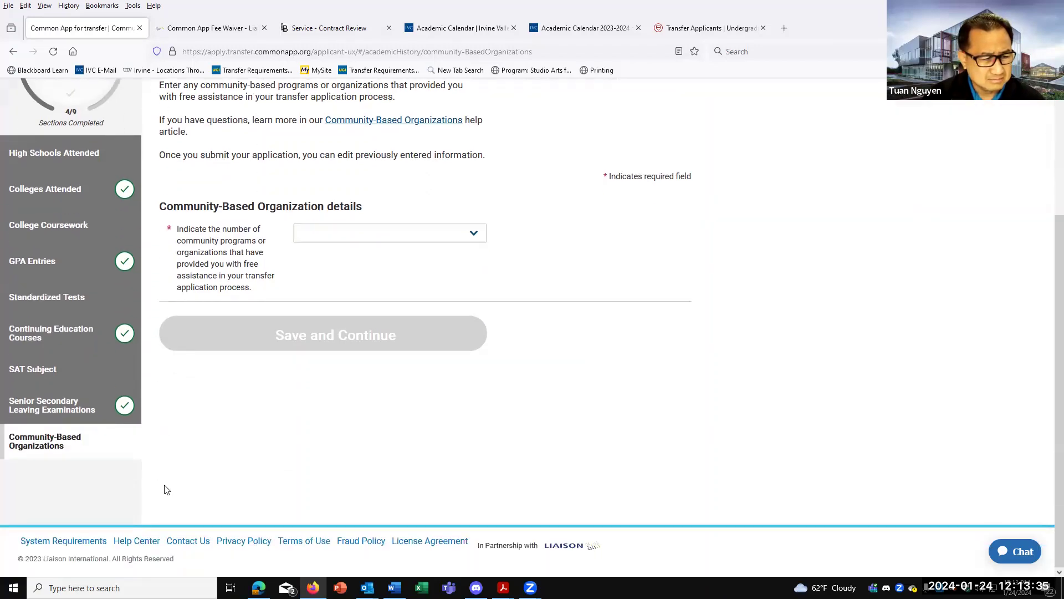
scroll(170, 484, up, 3)
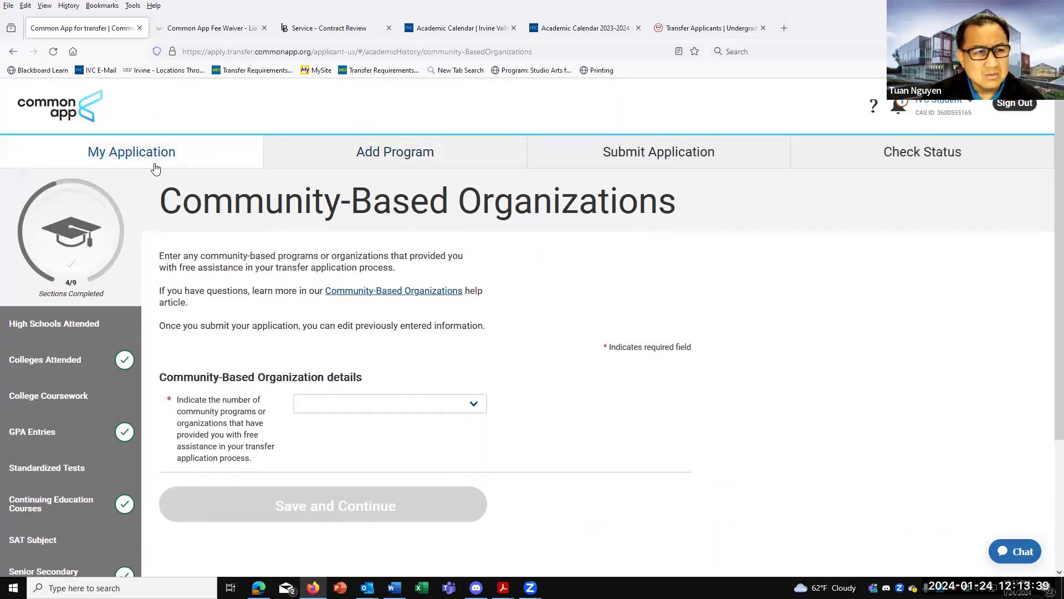
Go back to My Application and scroll the dashboard showing Academic History at 4/9.
click(138, 159)
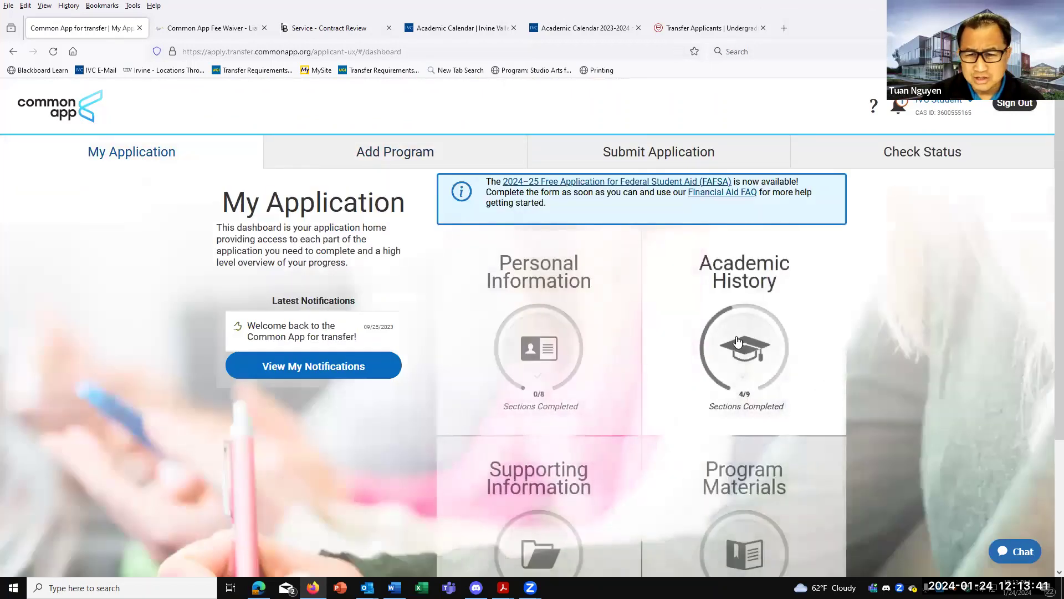
scroll(651, 209, down, 2)
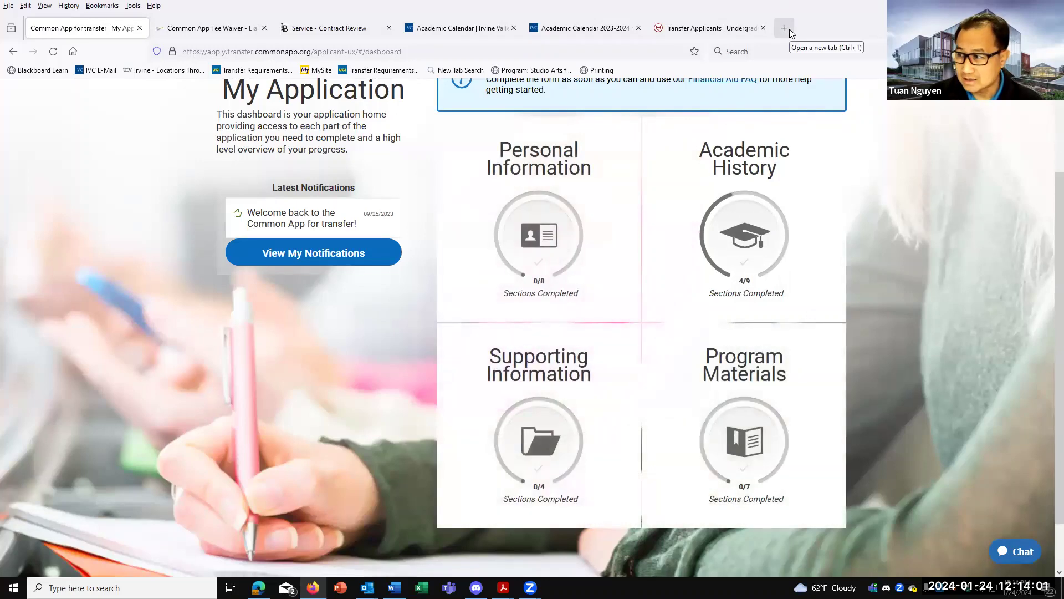
Search 'usc transcript submission' in a new tab and open USC's answer on mailing official transcripts.
click(783, 27)
click(271, 52)
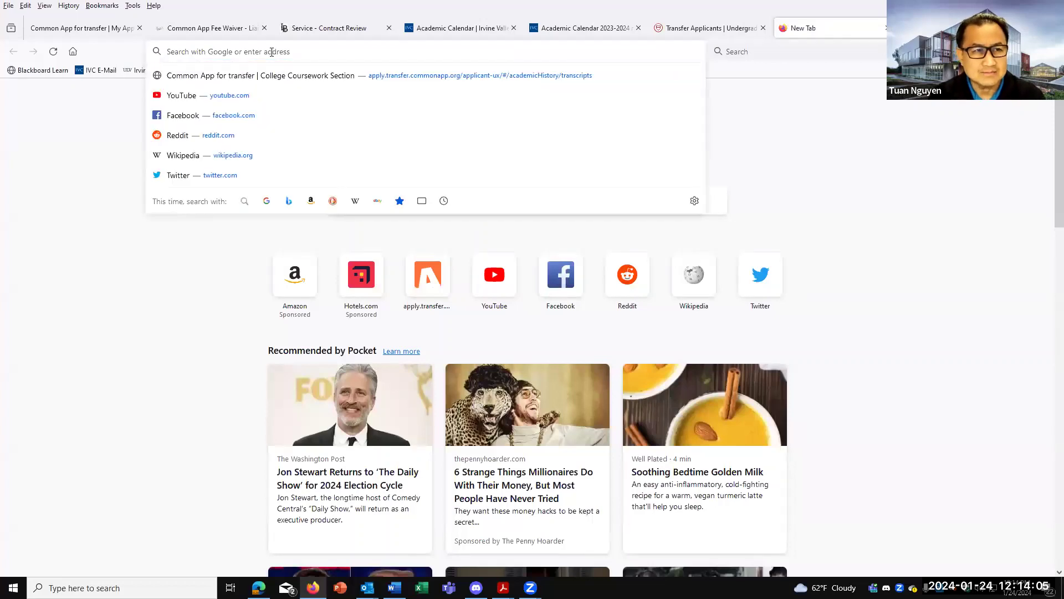
text(usc trans)
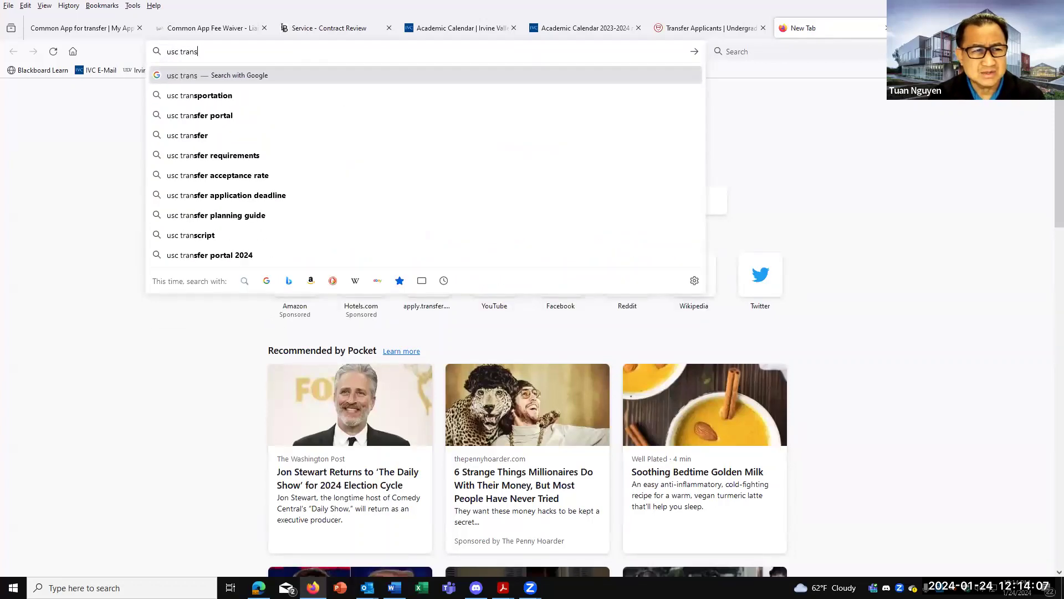
text(cript subm)
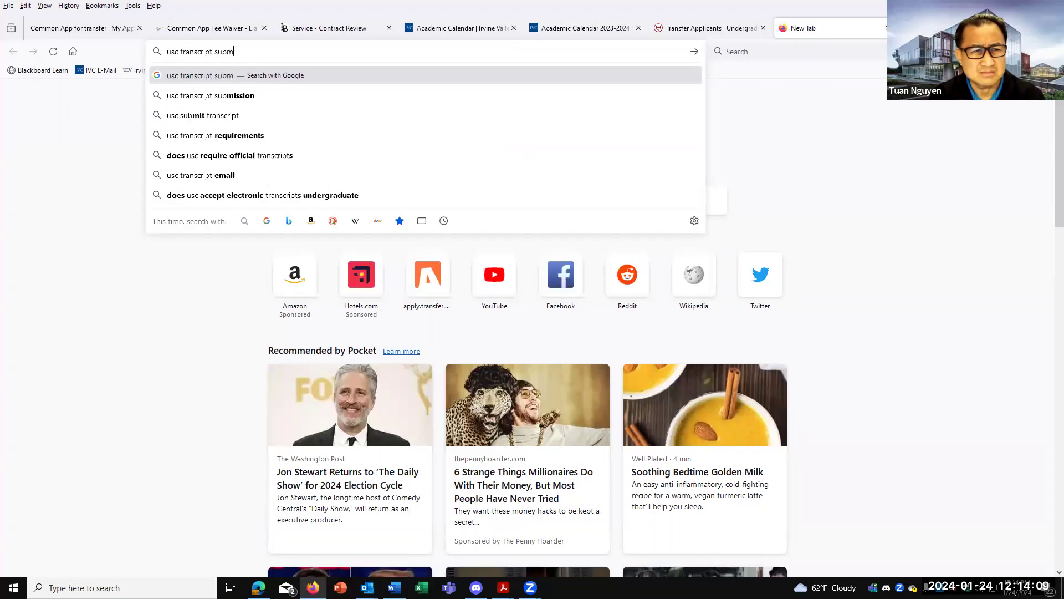
text(ission)
key(Return)
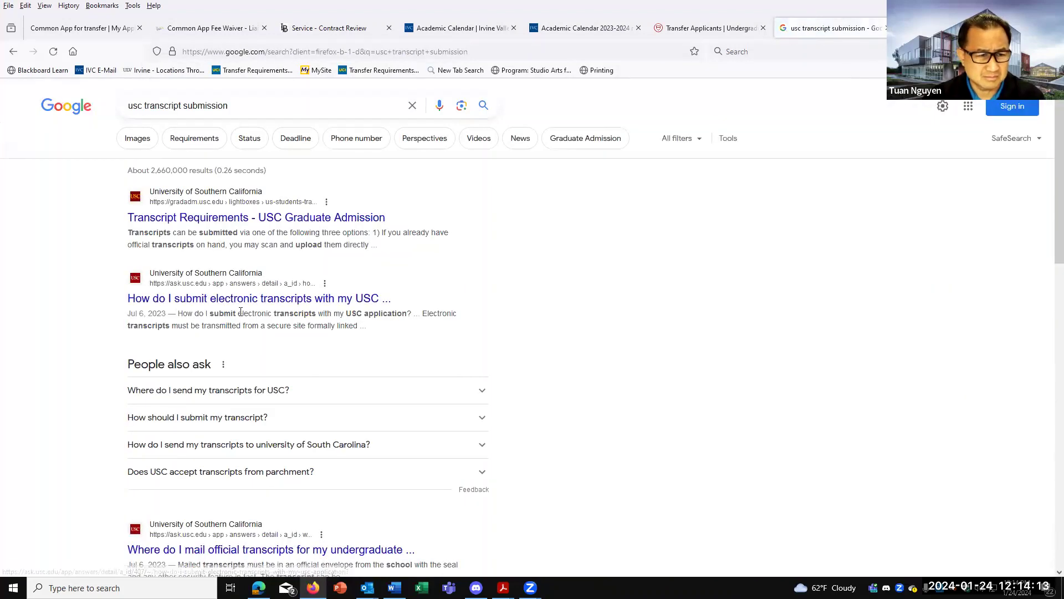
scroll(243, 300, down, 2)
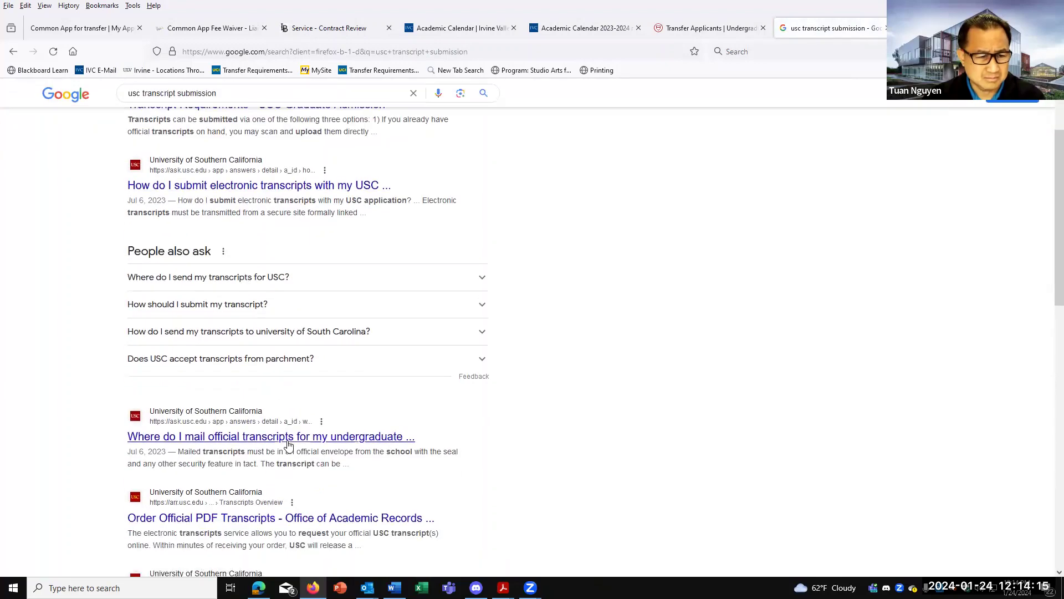
click(265, 440)
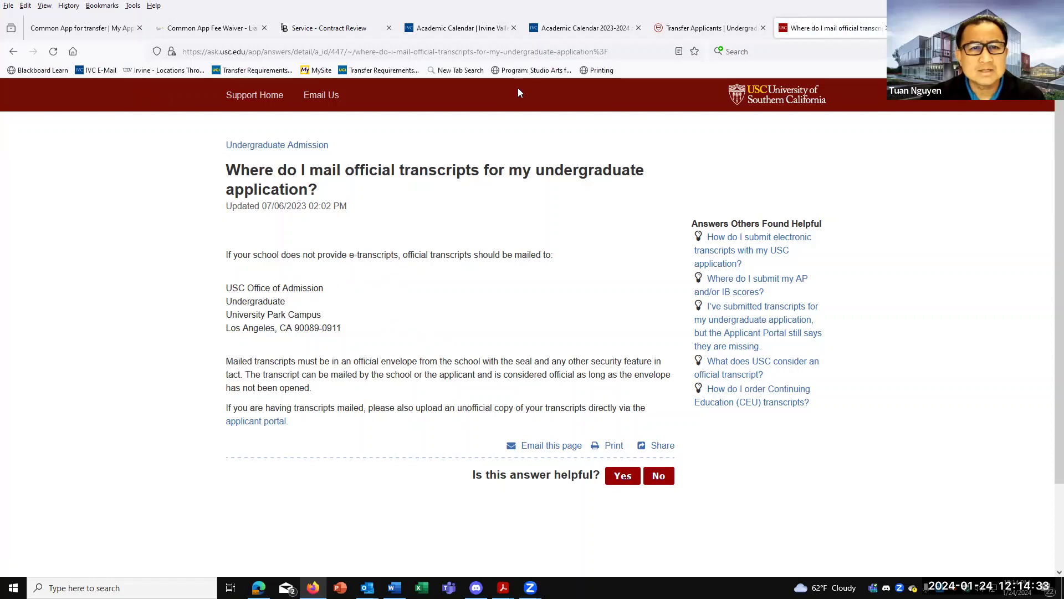
From the IVC calendar tab, search for 'ivc transcript submission'.
click(585, 26)
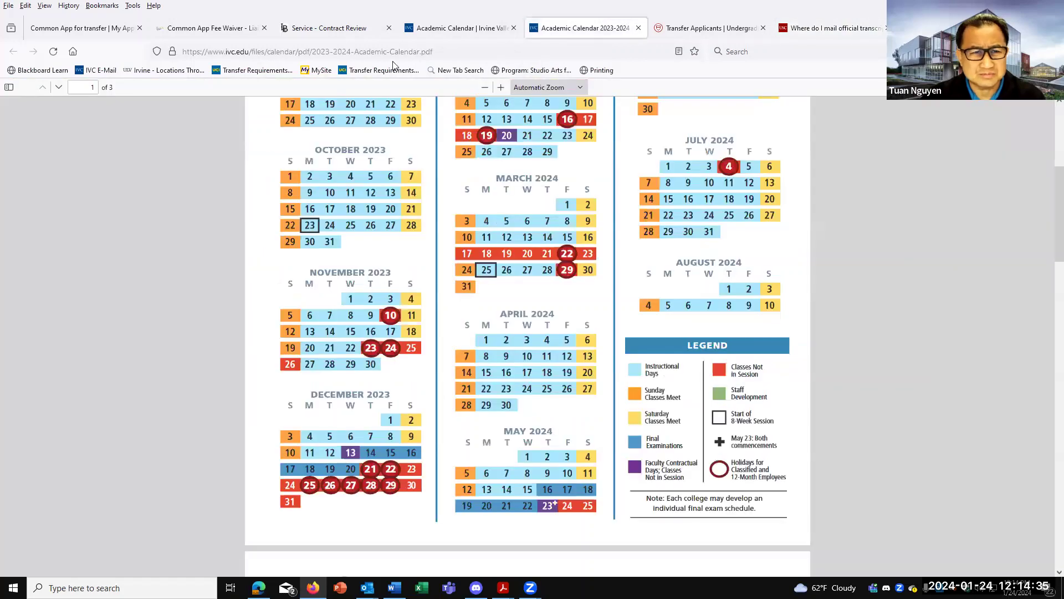
key(ctrl+l)
text(ivc transcription)
key(BackSpace)
key(BackSpace)
key(BackSpace)
text(t submission)
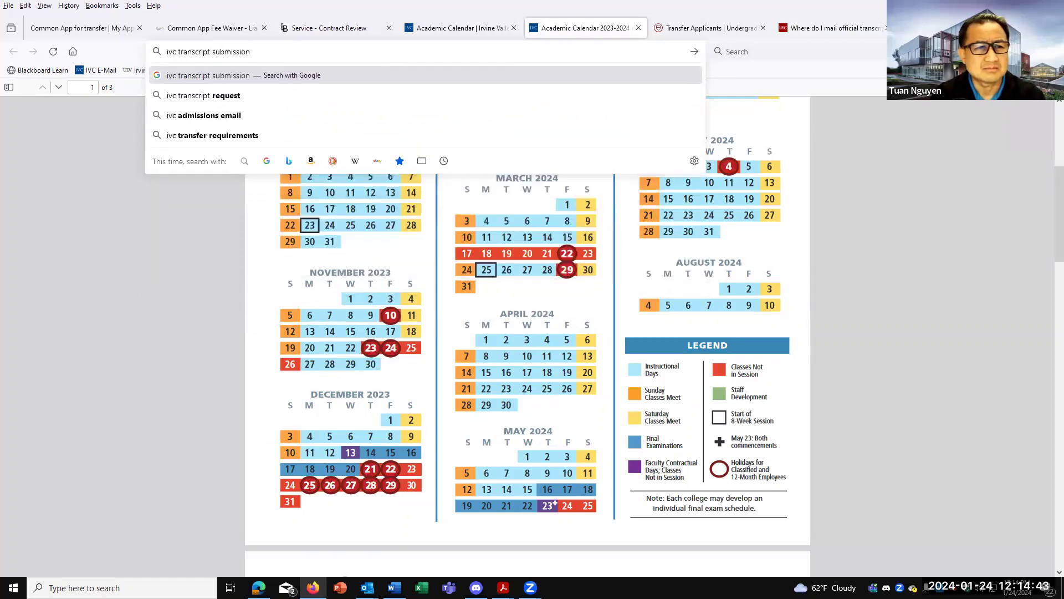
key(Return)
Open Providing Transcripts to IVC, then the Ordering Transcripts page with its fee table.
click(189, 216)
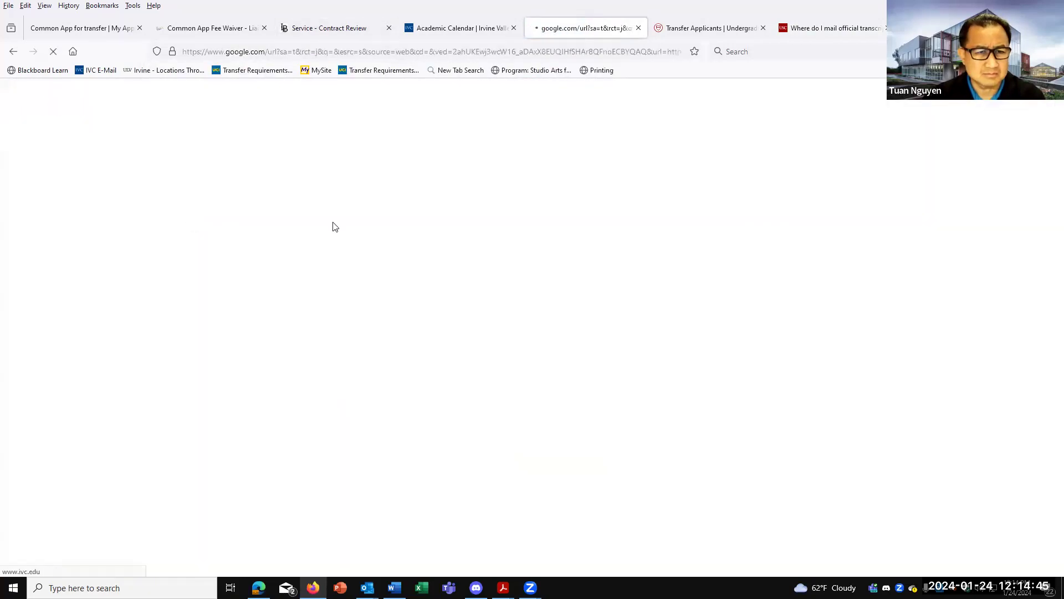
scroll(527, 354, down, 7)
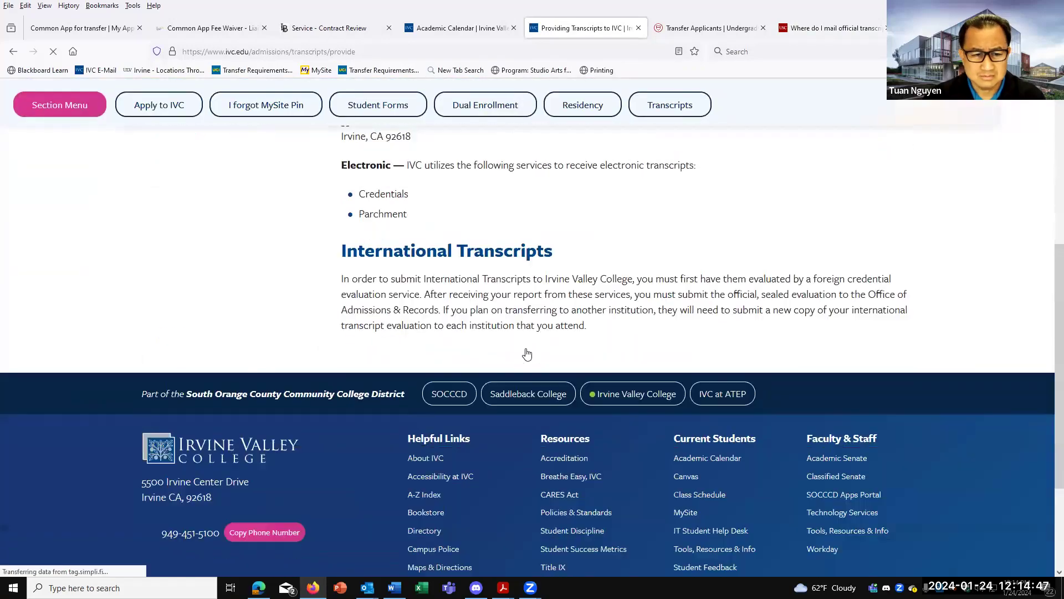
scroll(526, 347, up, 5)
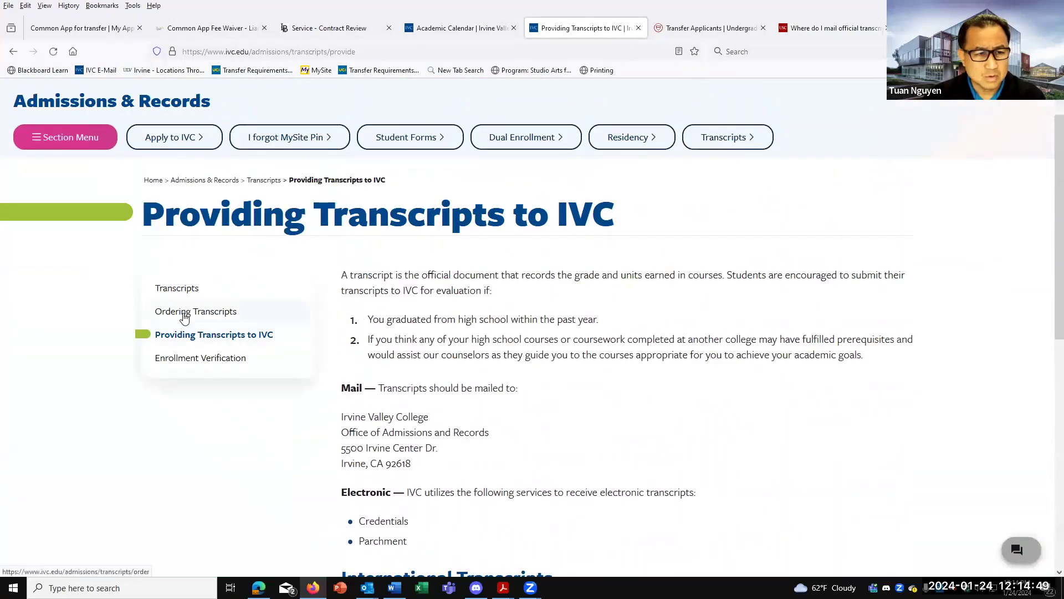
click(185, 317)
scroll(425, 388, down, 8)
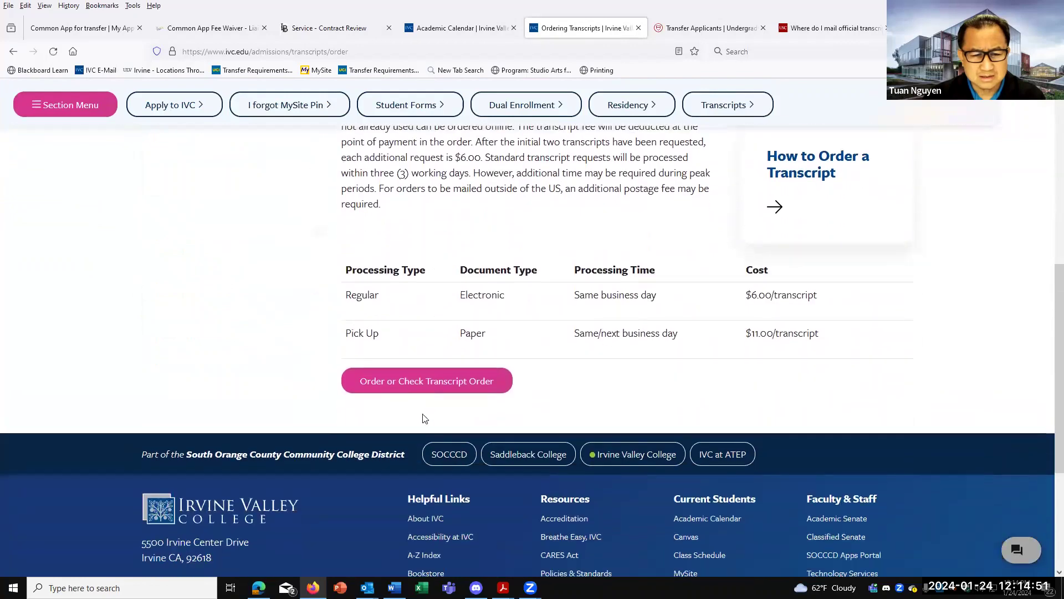
Start an online IVC transcript order on Parchment, review the sign-up, then return to Common App.
click(387, 380)
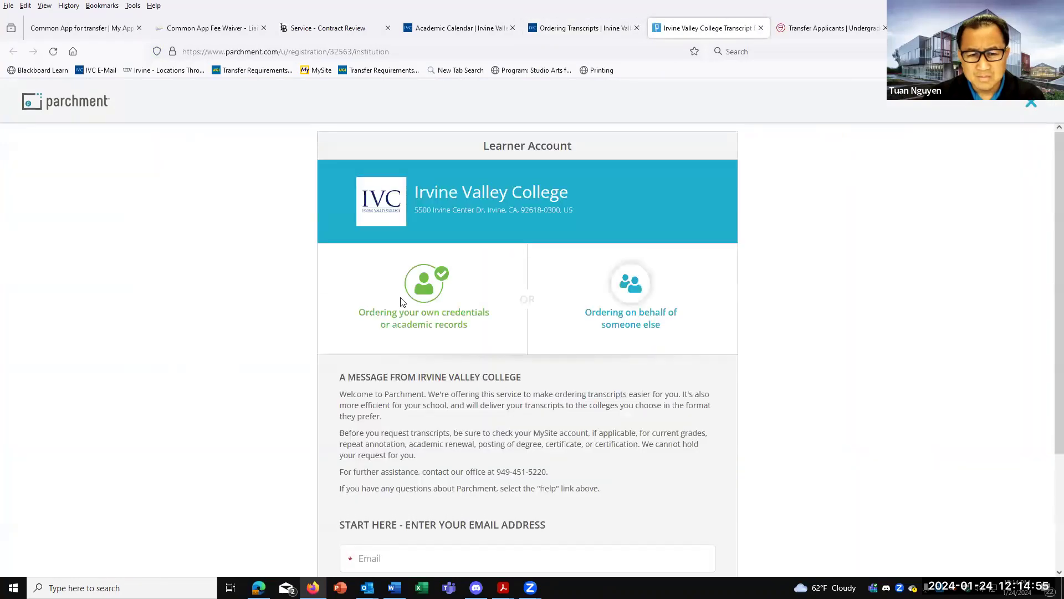
scroll(417, 312, down, 3)
click(387, 413)
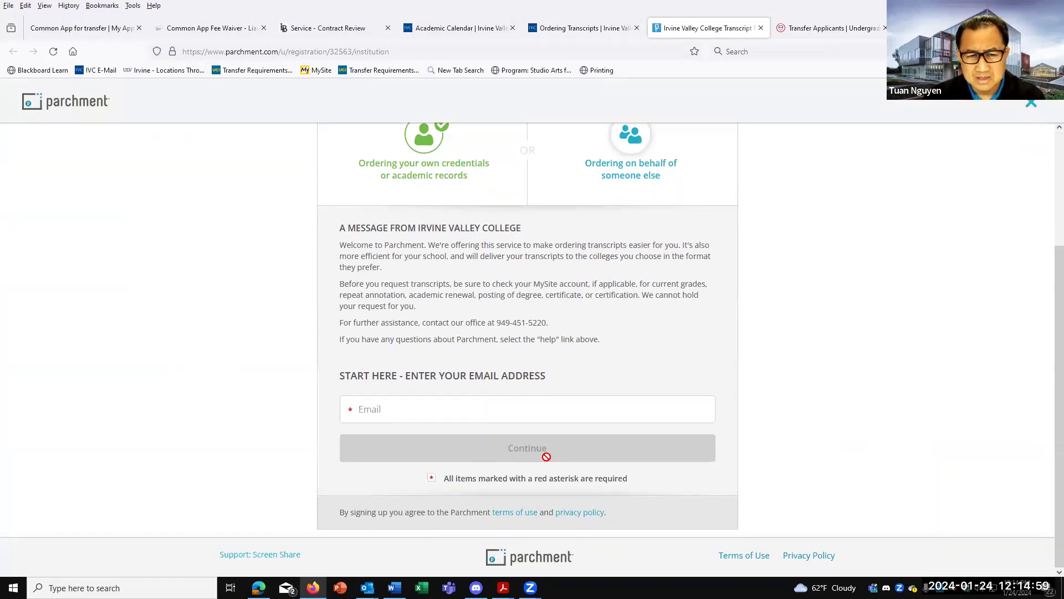
scroll(551, 454, up, 3)
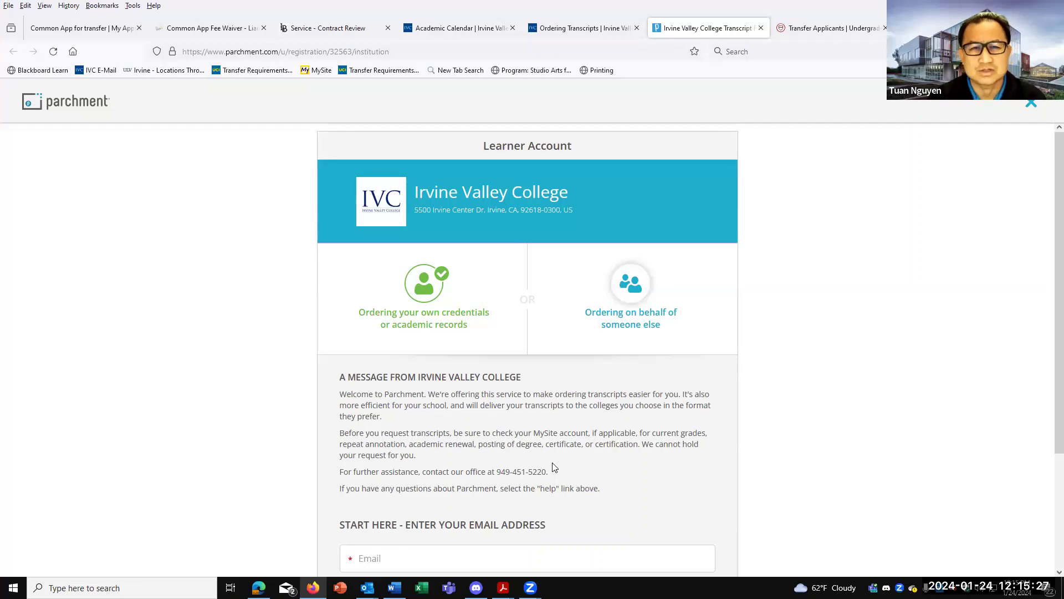
click(73, 34)
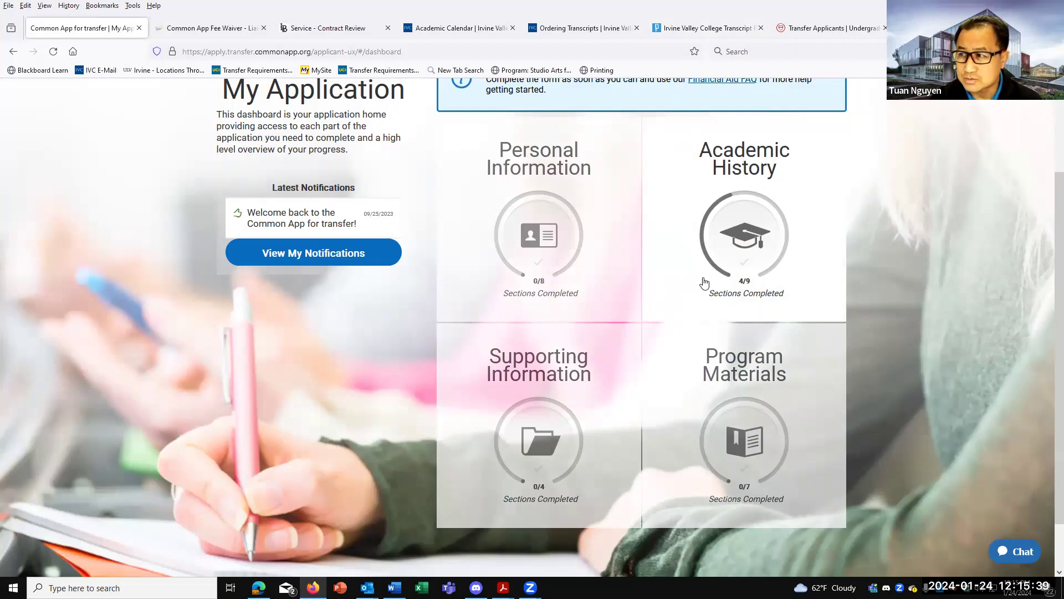
Expand the Academic History sections, glance at the Fee Waiver page, then return to the dashboard.
click(740, 255)
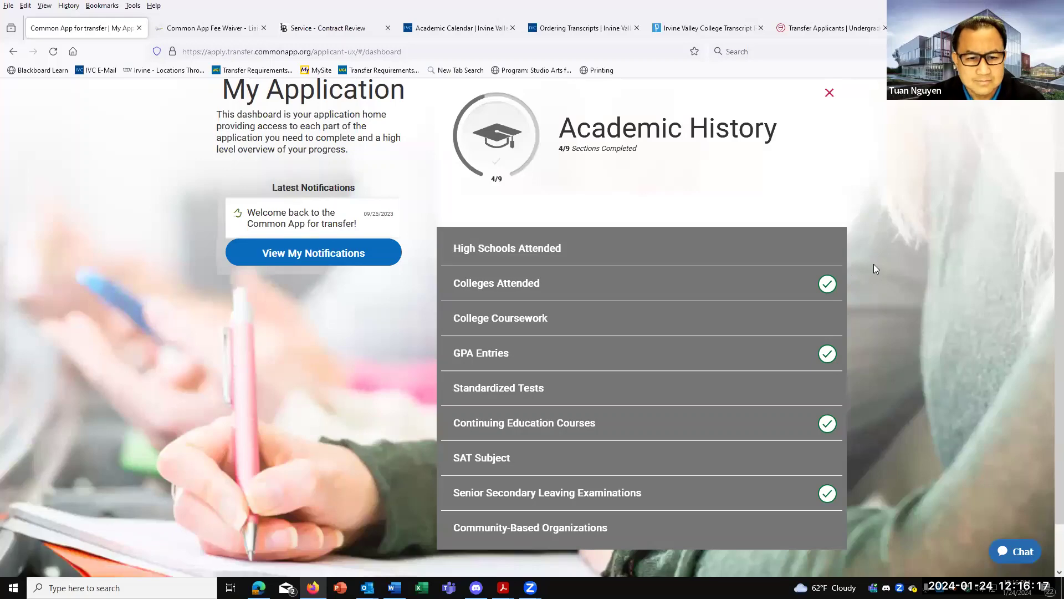
click(158, 27)
click(87, 28)
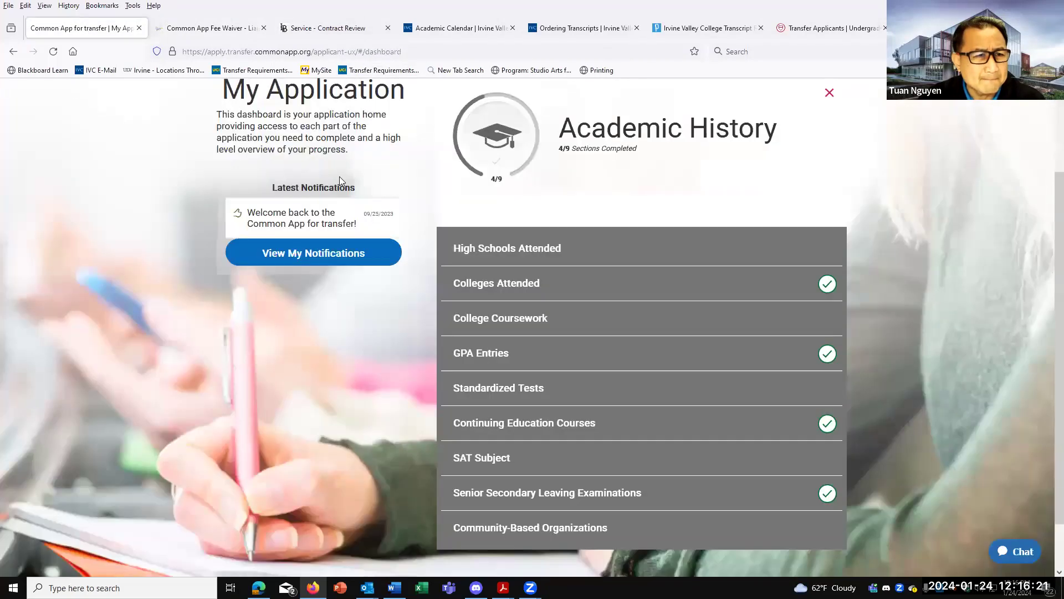
scroll(382, 173, up, 3)
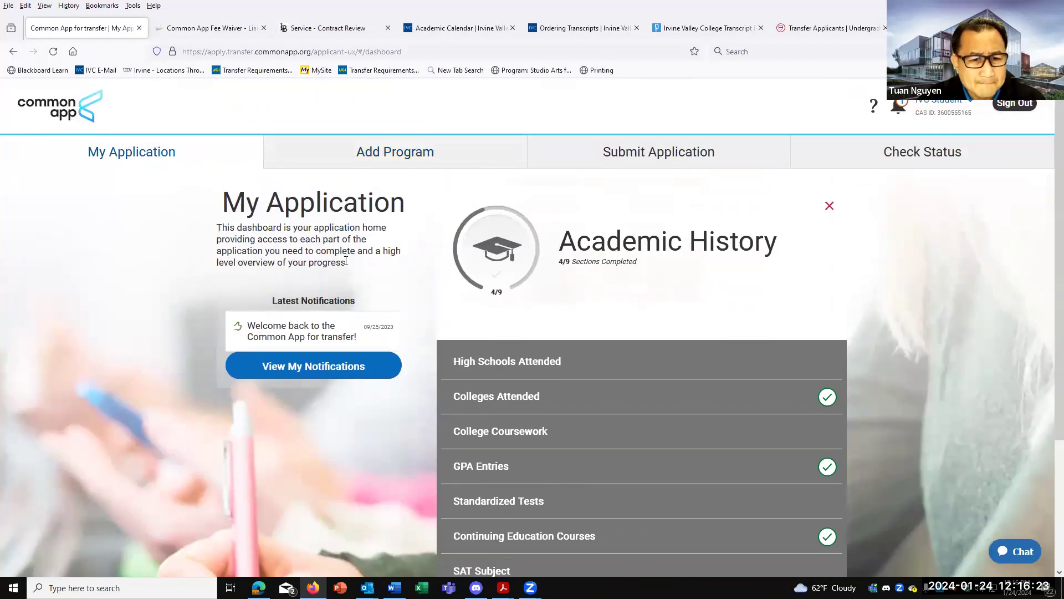
scroll(377, 286, down, 3)
scroll(351, 238, up, 3)
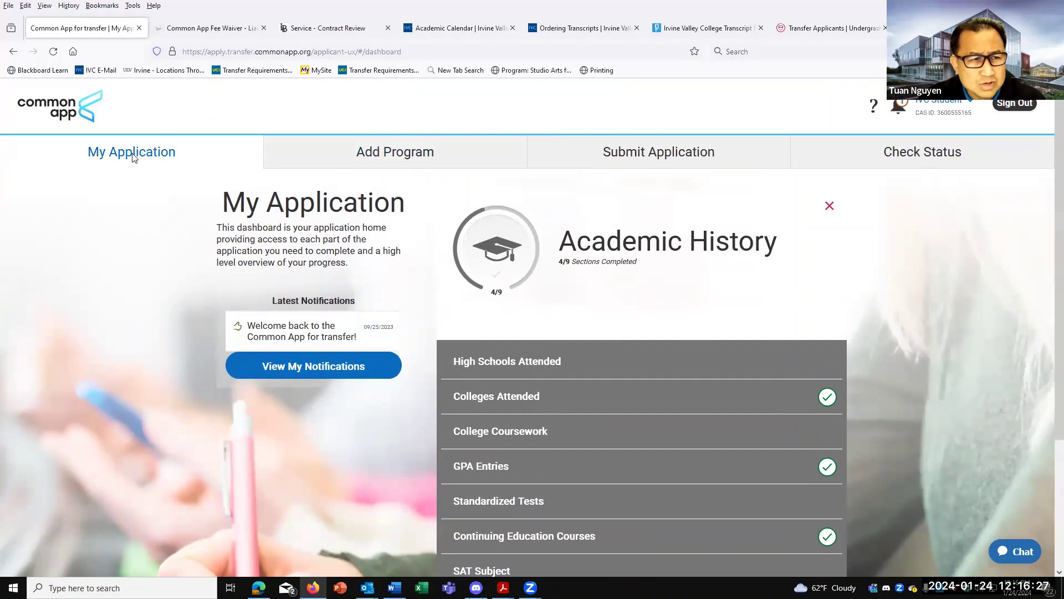
Bring up the Add Programs page from the application dashboard.
click(381, 162)
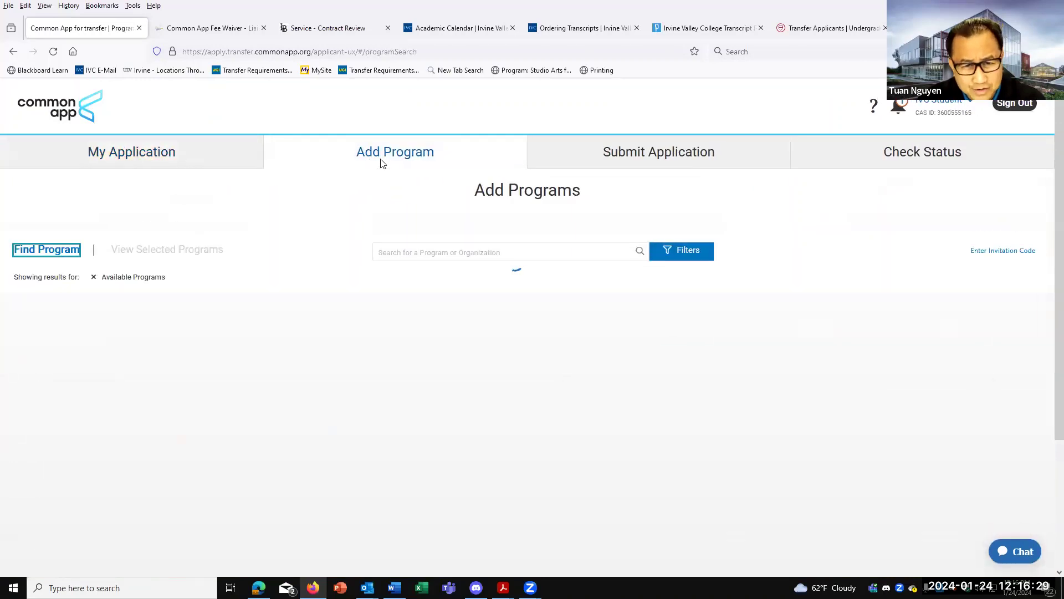
click(144, 161)
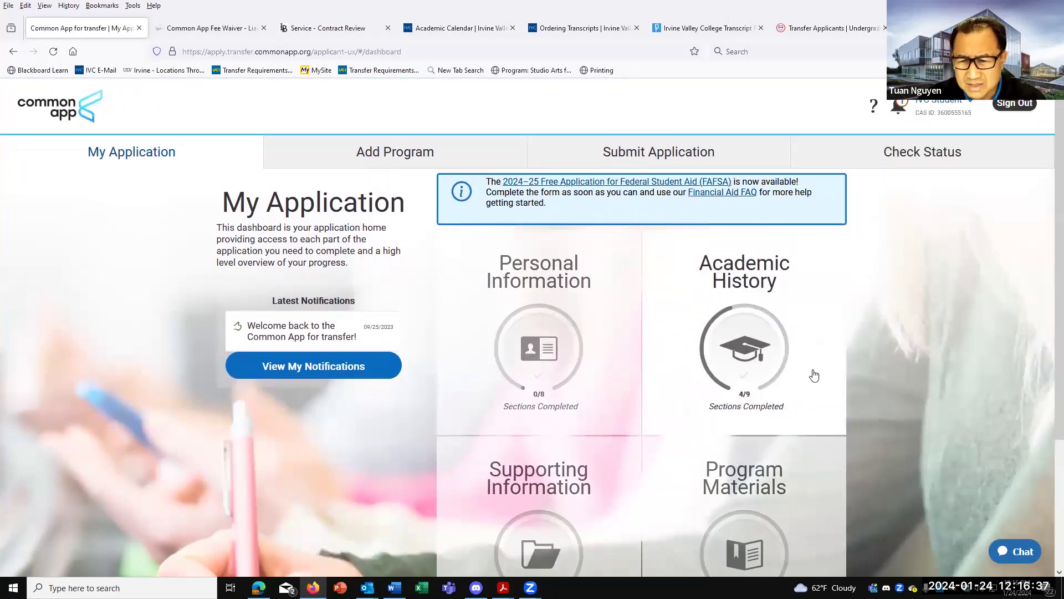
scroll(728, 326, down, 1)
scroll(728, 325, up, 1)
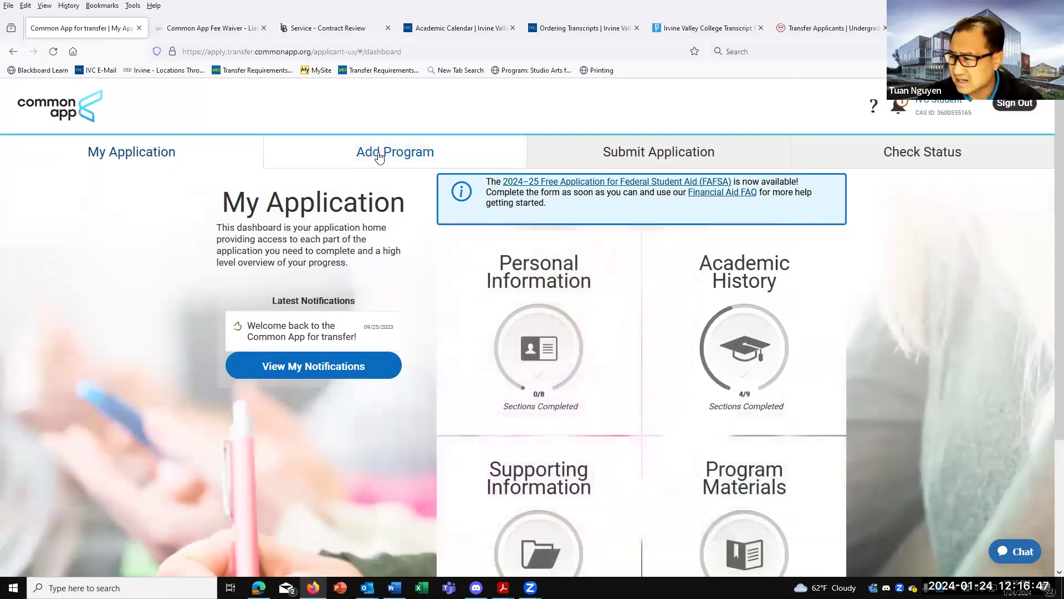
click(379, 157)
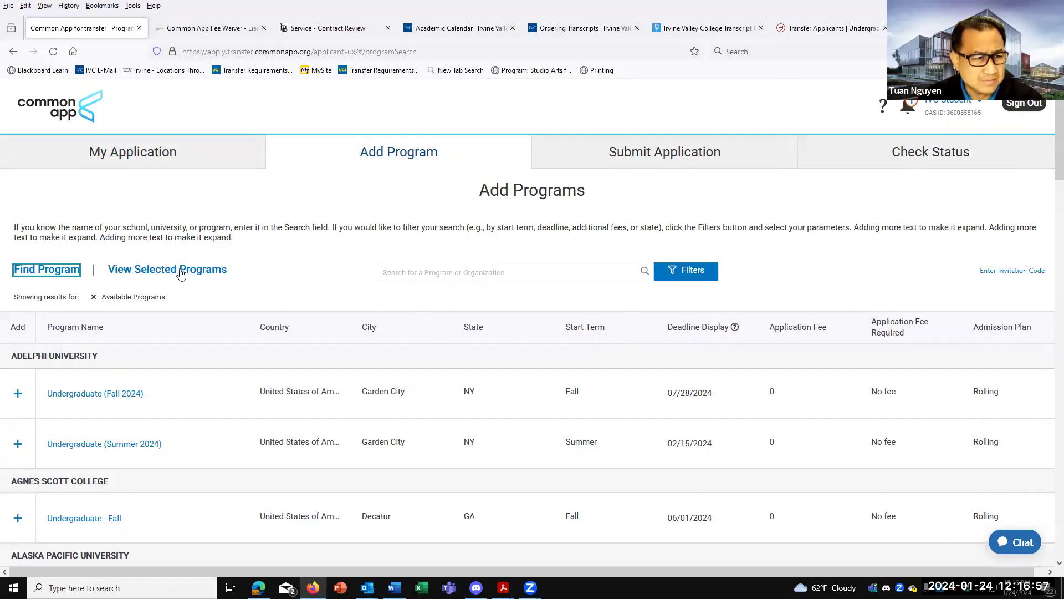
Search for 'yal' and add Yale University's Transfer Program (Fall, $80 fee).
click(444, 275)
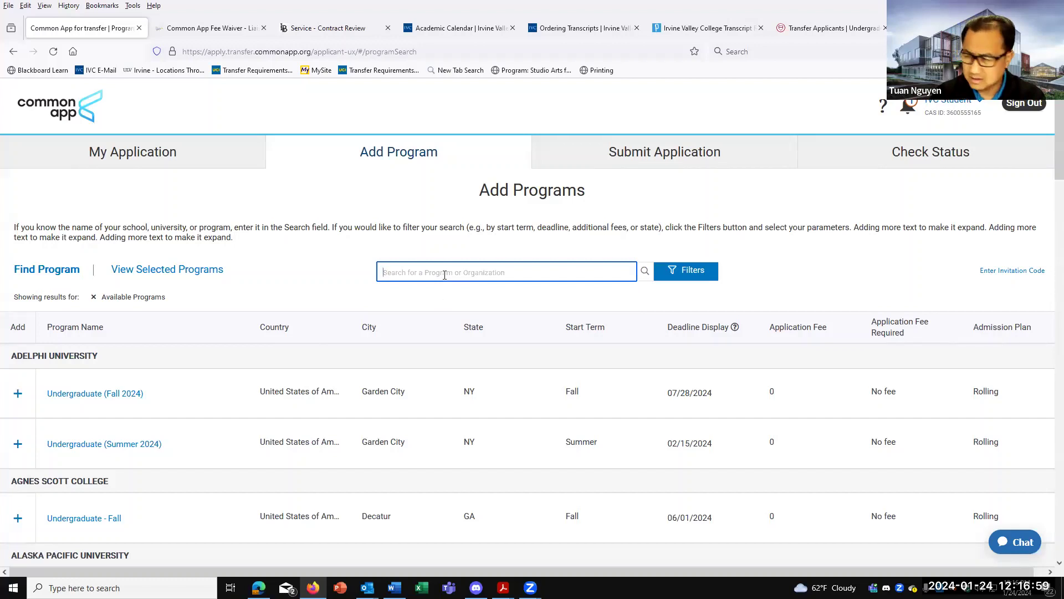
text(yale)
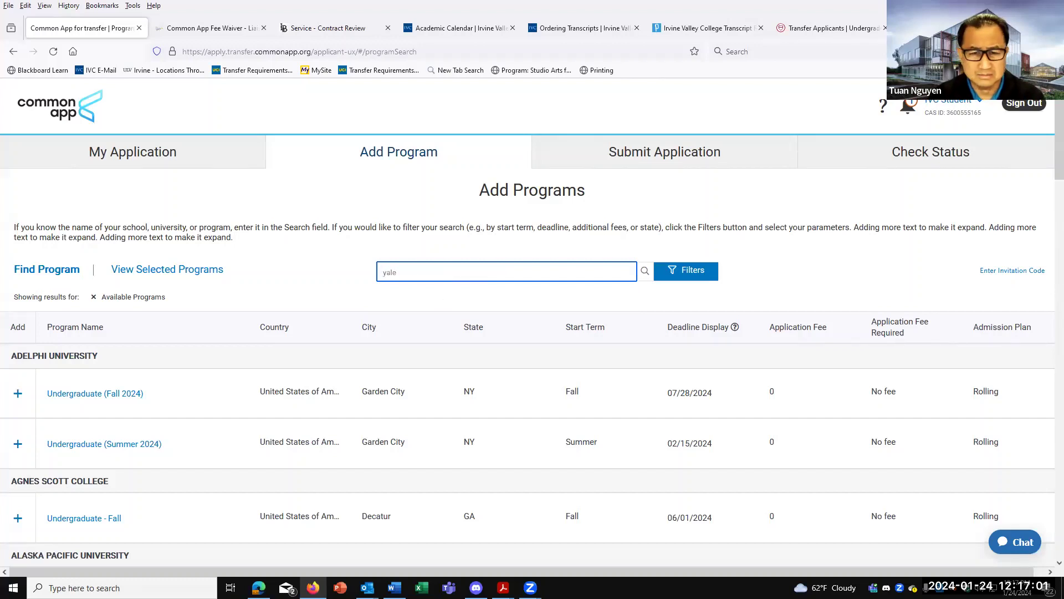
click(678, 275)
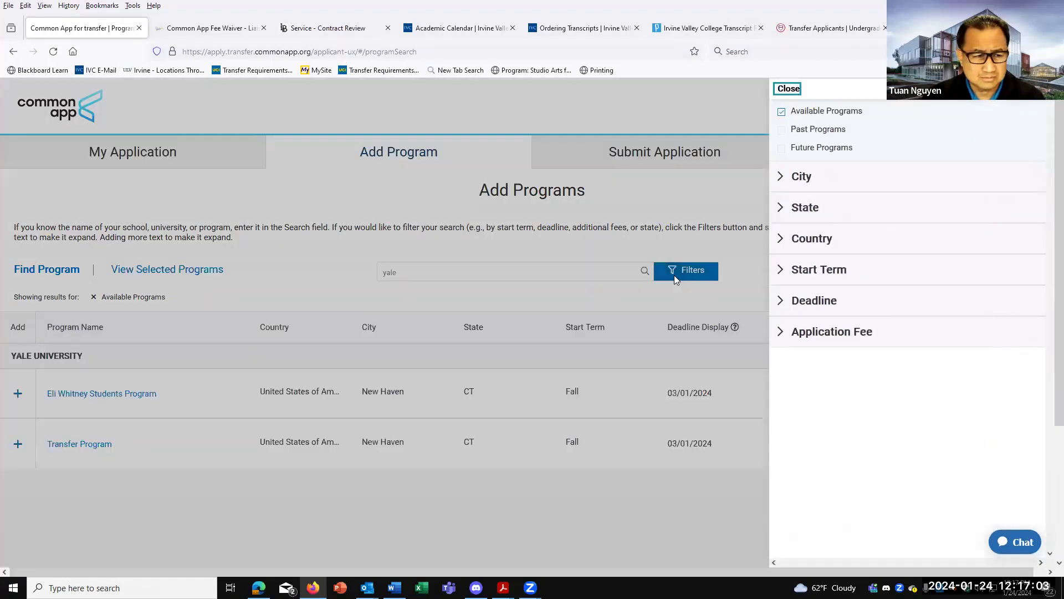
click(633, 243)
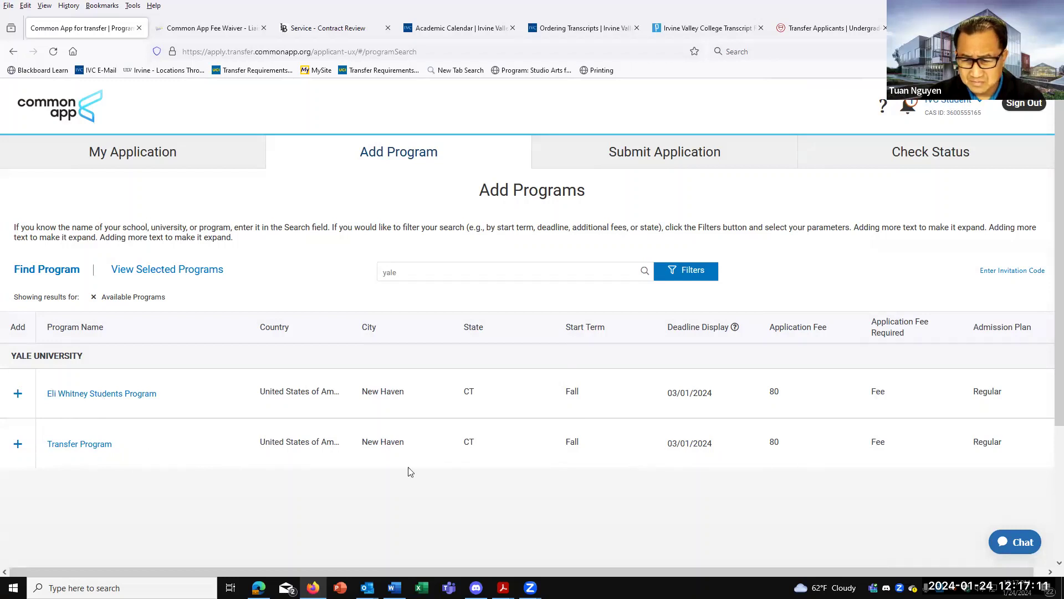
click(18, 444)
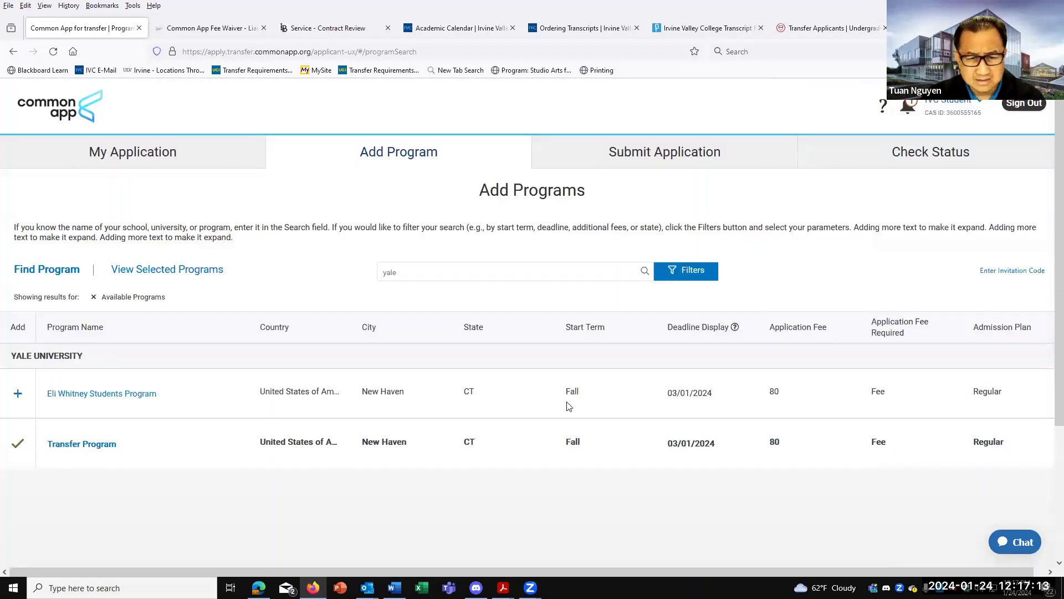
Search 'loyola' and add Loyola Marymount University's Fall Transfer program.
drag(413, 276, 344, 267)
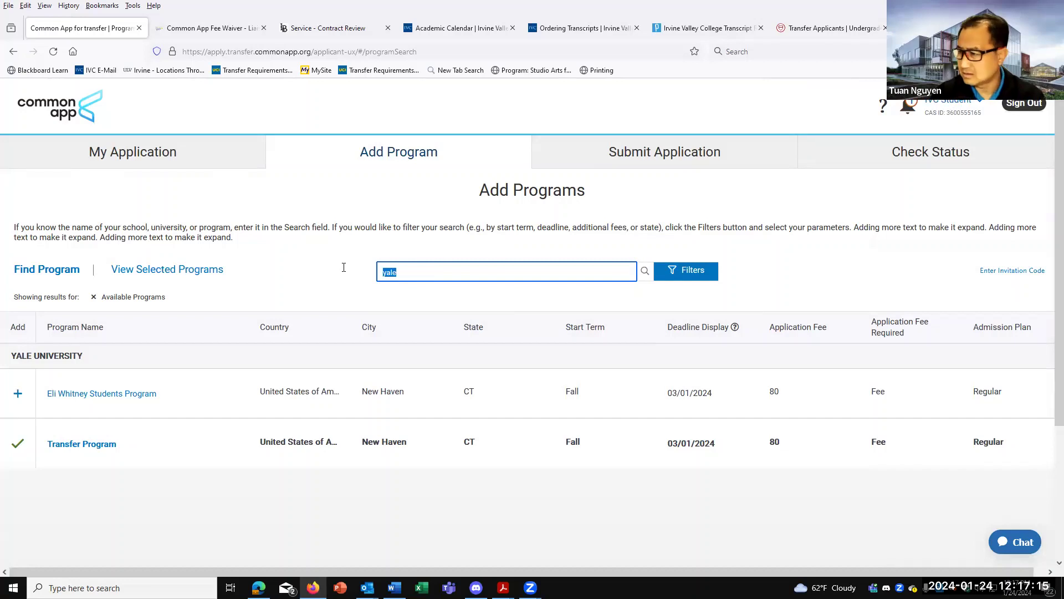
key(BackSpace)
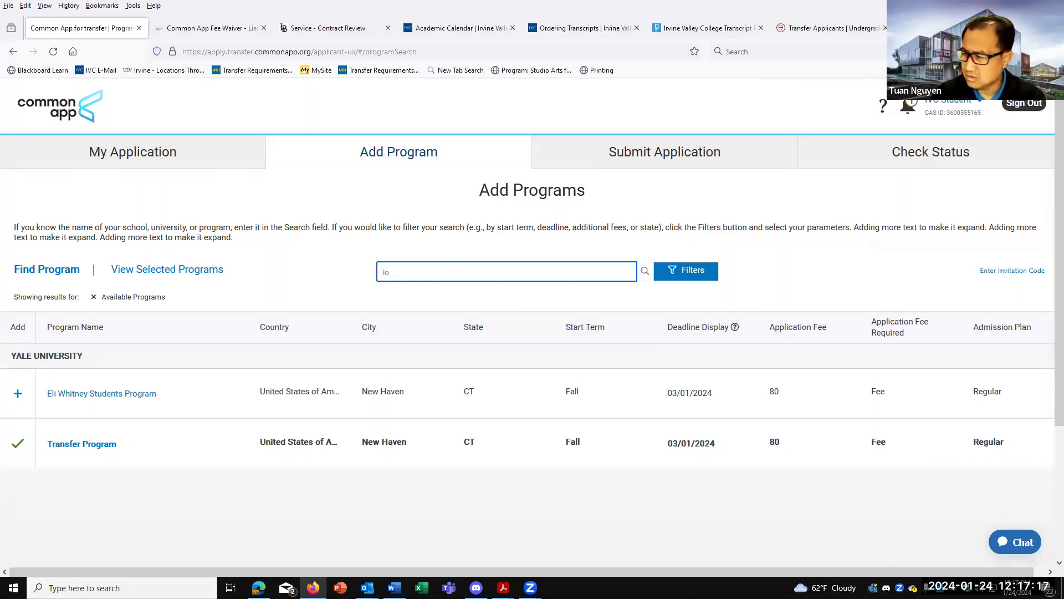
text(loyola)
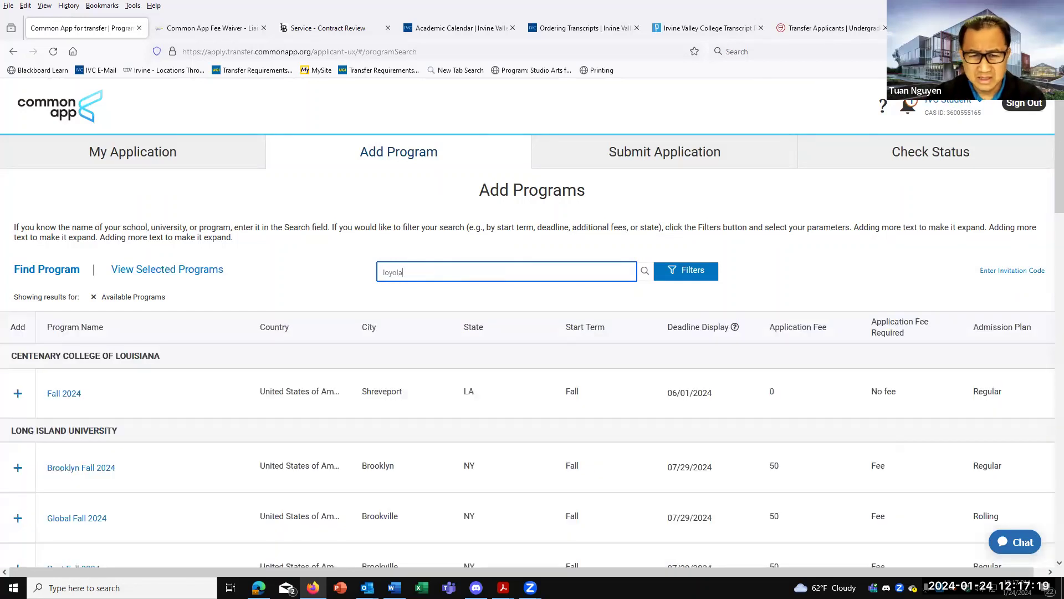
click(662, 282)
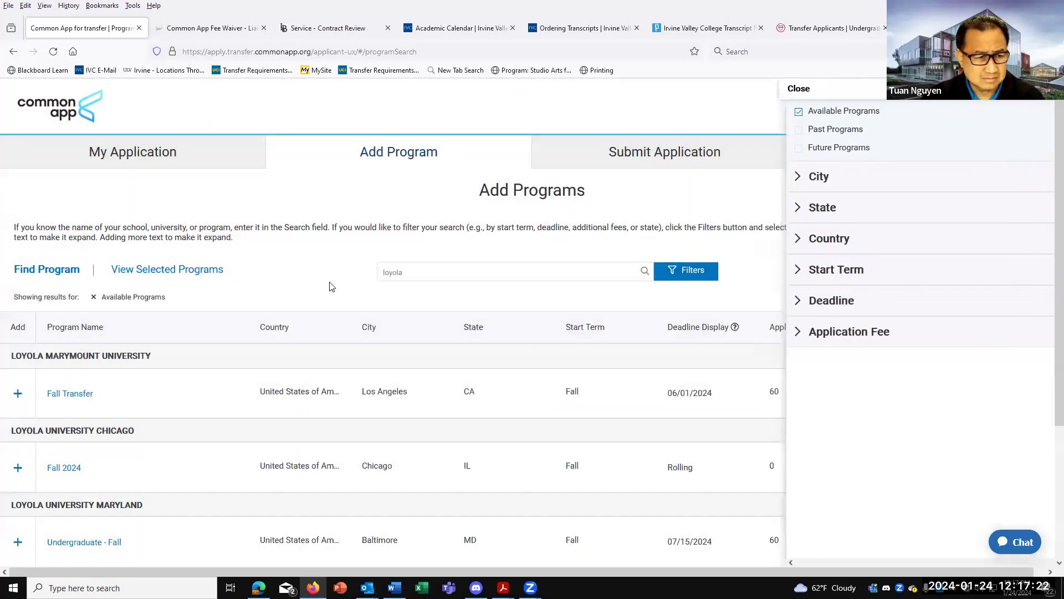
click(329, 287)
scroll(221, 284, down, 2)
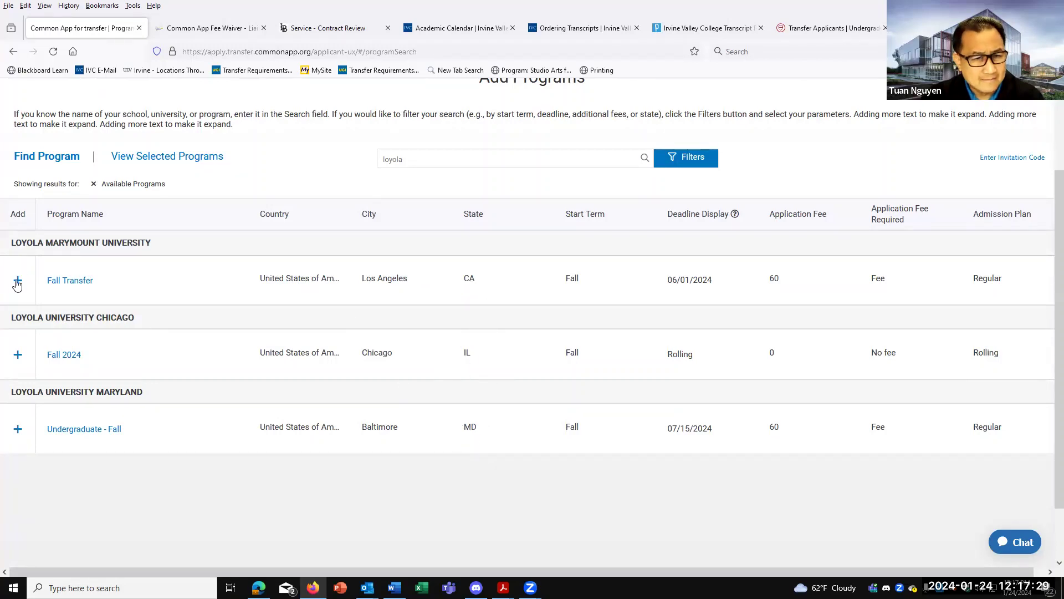
click(18, 280)
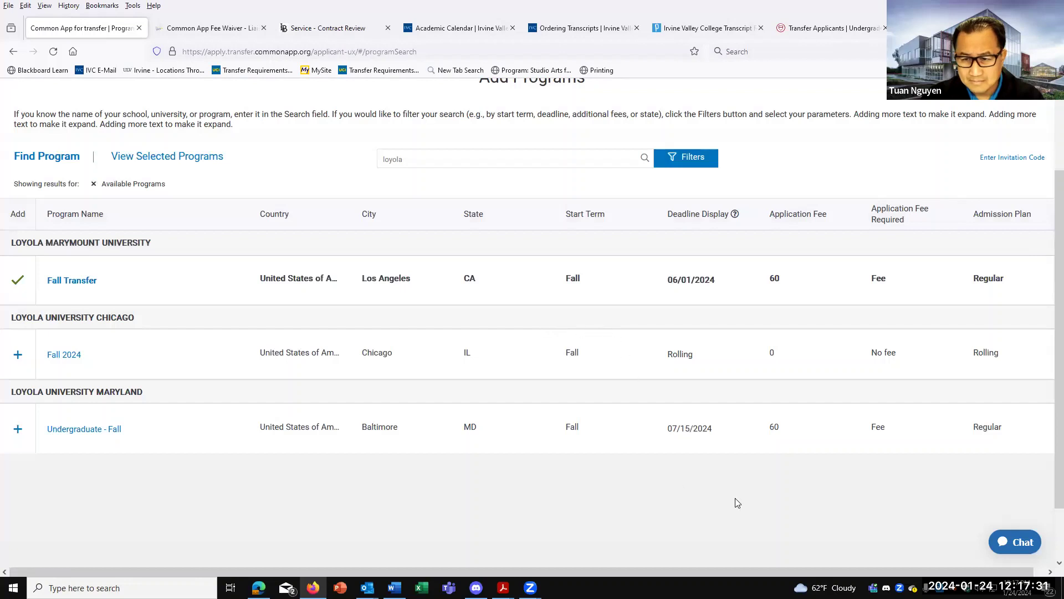
Search for Duke and add its Transfer Fall 2024 program ($85, 03/15/2024 deadline).
scroll(665, 288, up, 1)
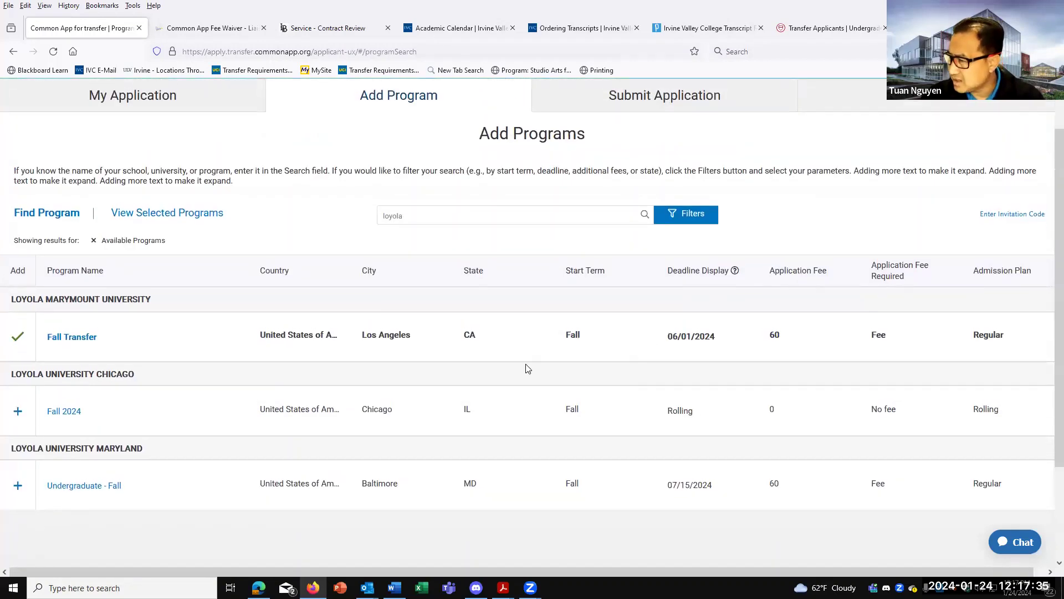
scroll(527, 369, up, 1)
click(421, 267)
key(ctrl+a)
text(d)
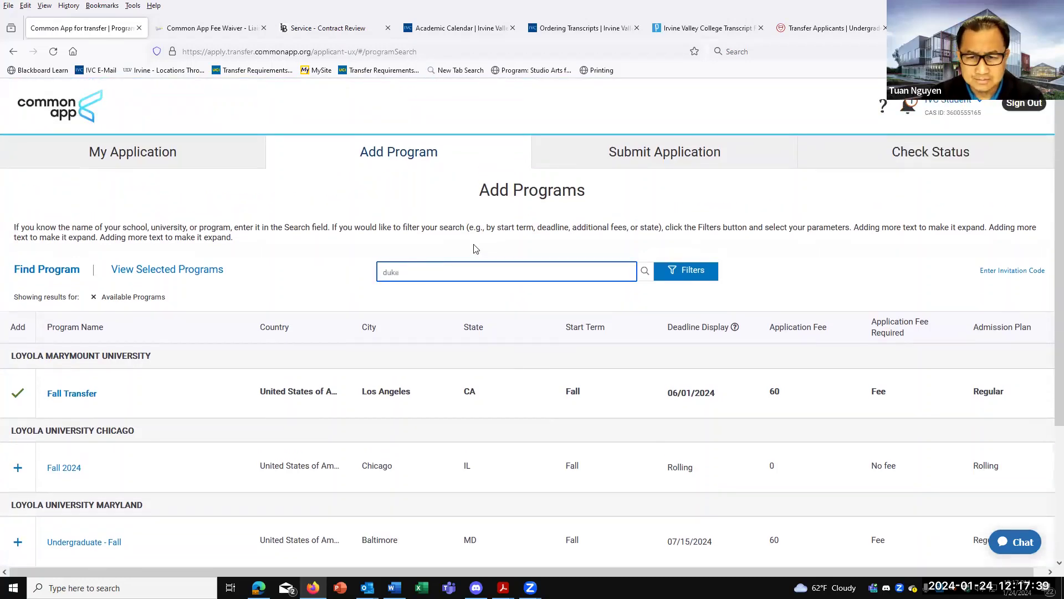
key(Return)
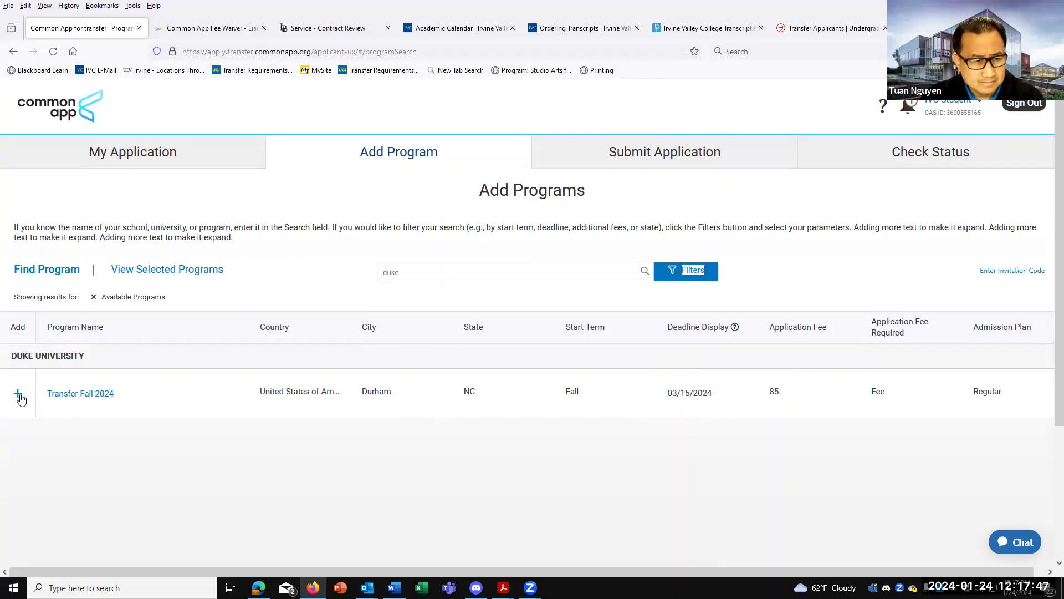
click(18, 393)
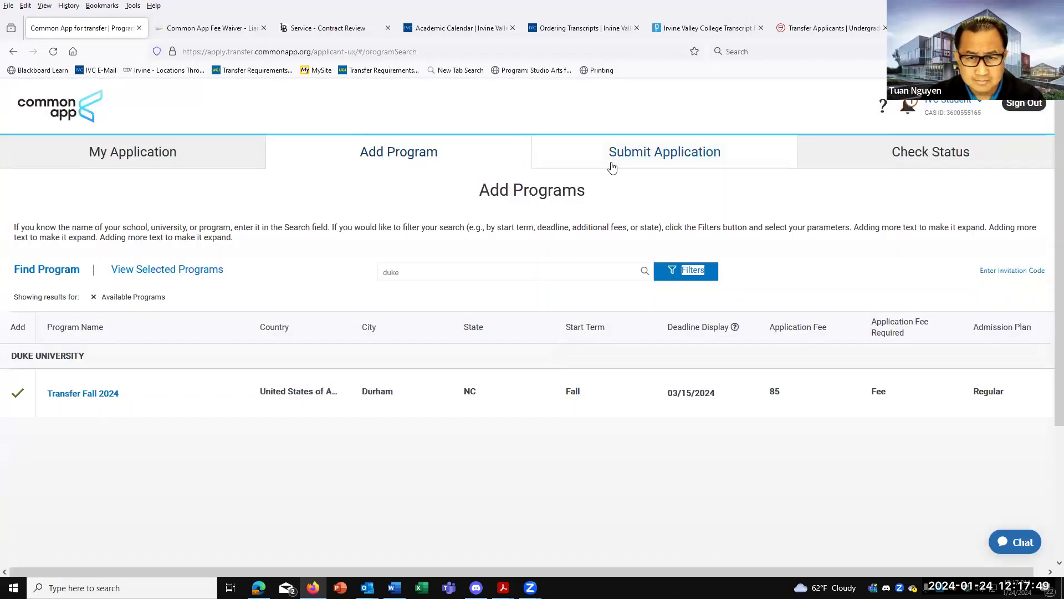
Open the College Coursework section from the Academic History list.
click(126, 160)
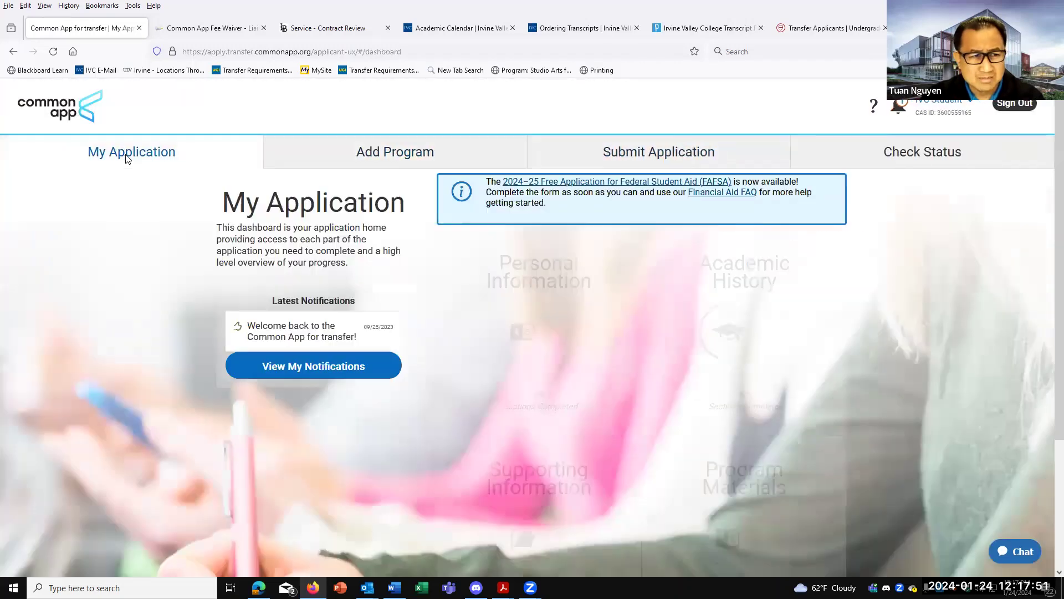
click(717, 335)
scroll(715, 329, down, 2)
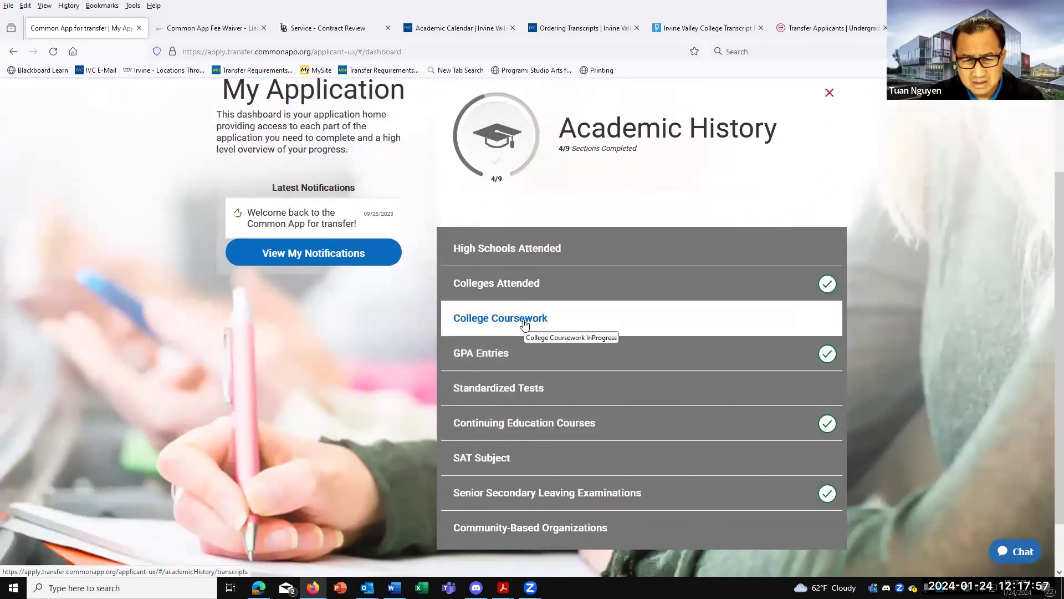
click(524, 324)
Review Program Requirements, where Duke and Loyola Marymount need full transcript entry, then return to top.
scroll(564, 383, down, 4)
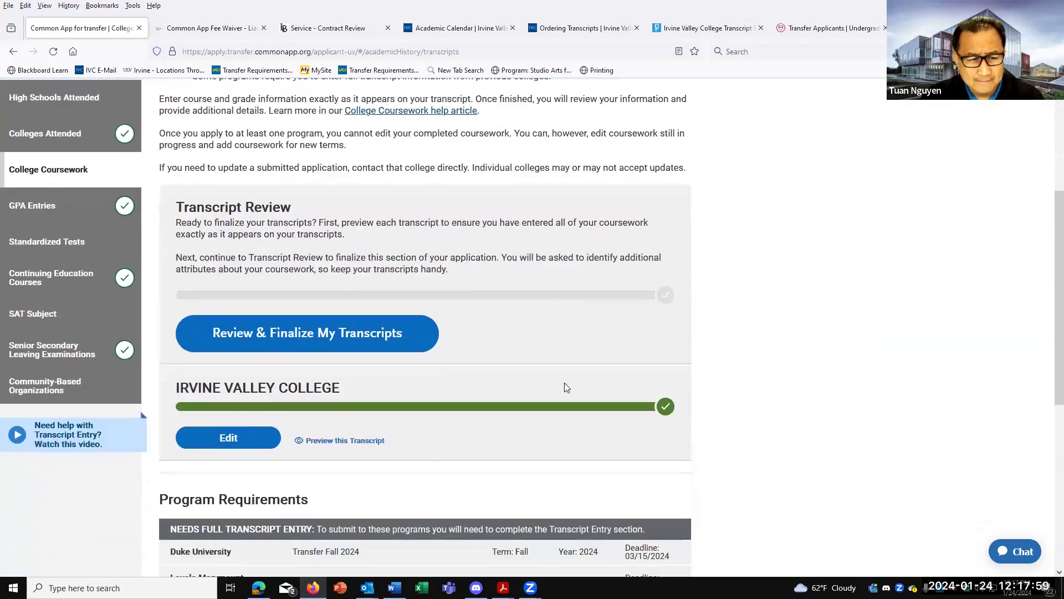
scroll(565, 383, down, 6)
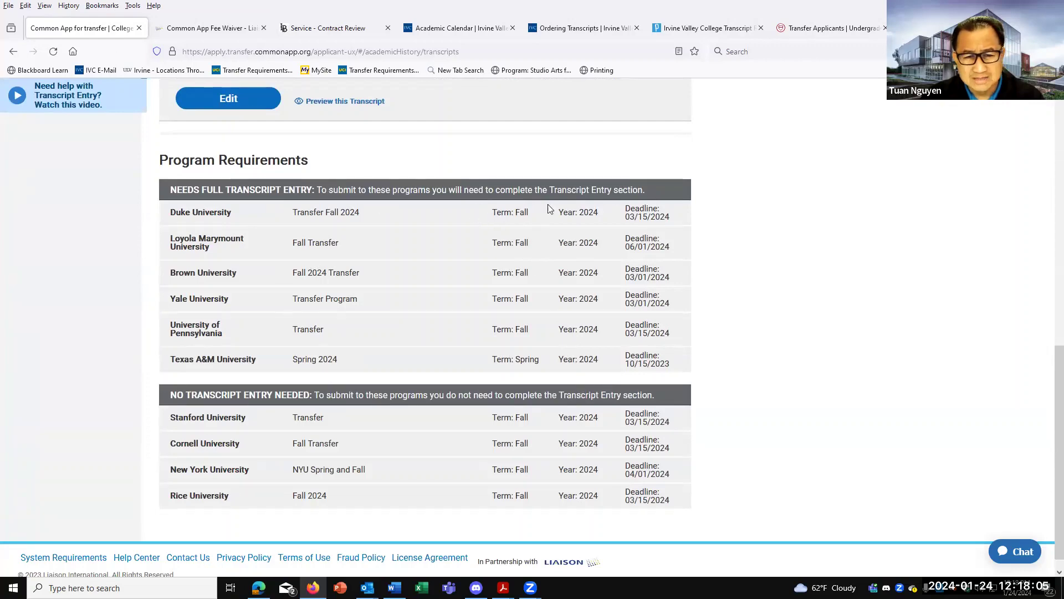
scroll(250, 216, up, 3)
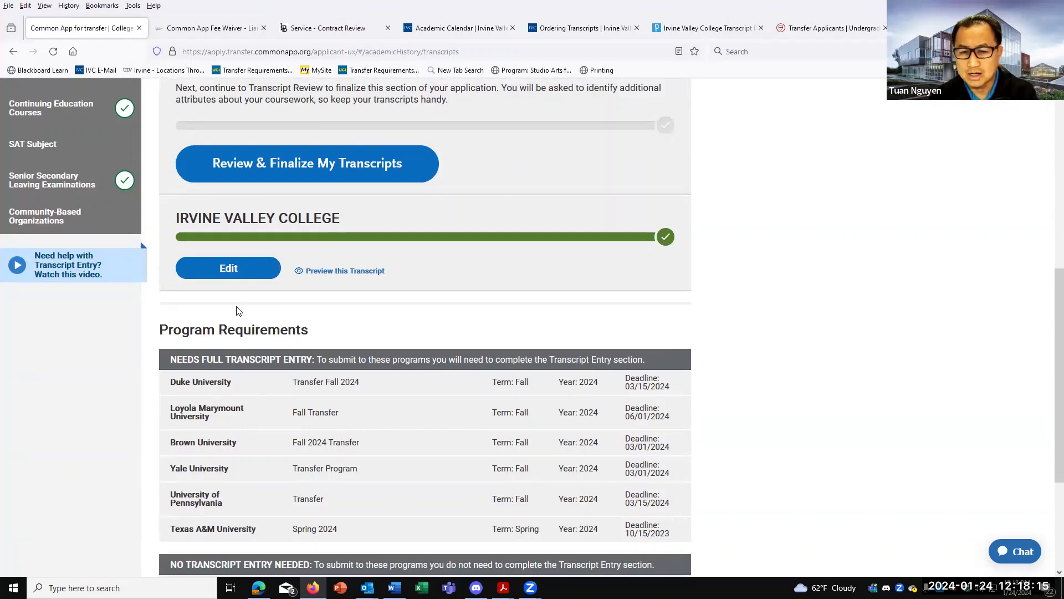
scroll(264, 329, down, 3)
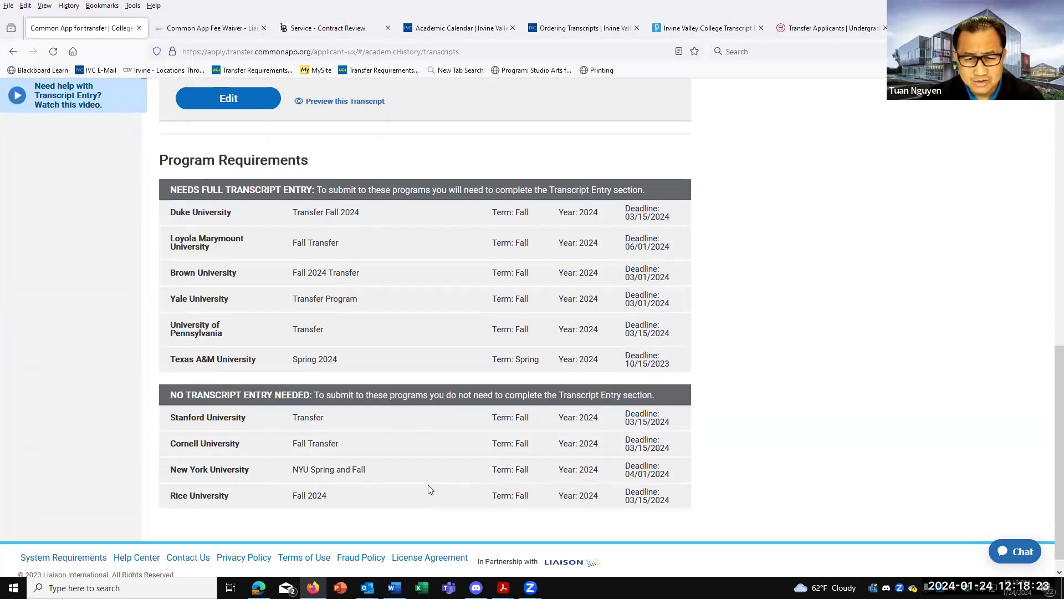
scroll(428, 485, up, 1)
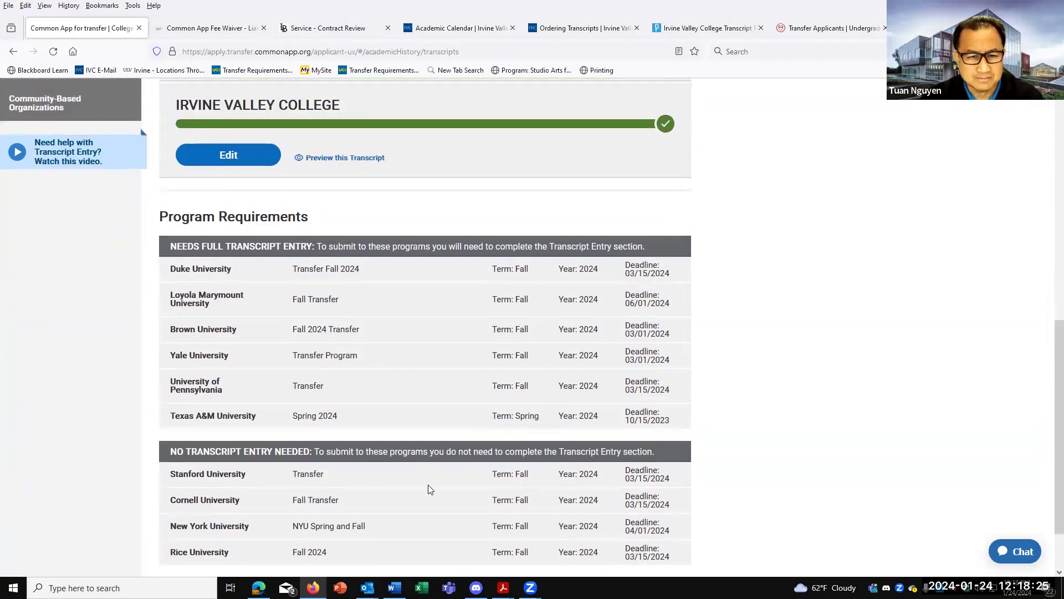
scroll(428, 484, up, 3)
scroll(427, 483, up, 1)
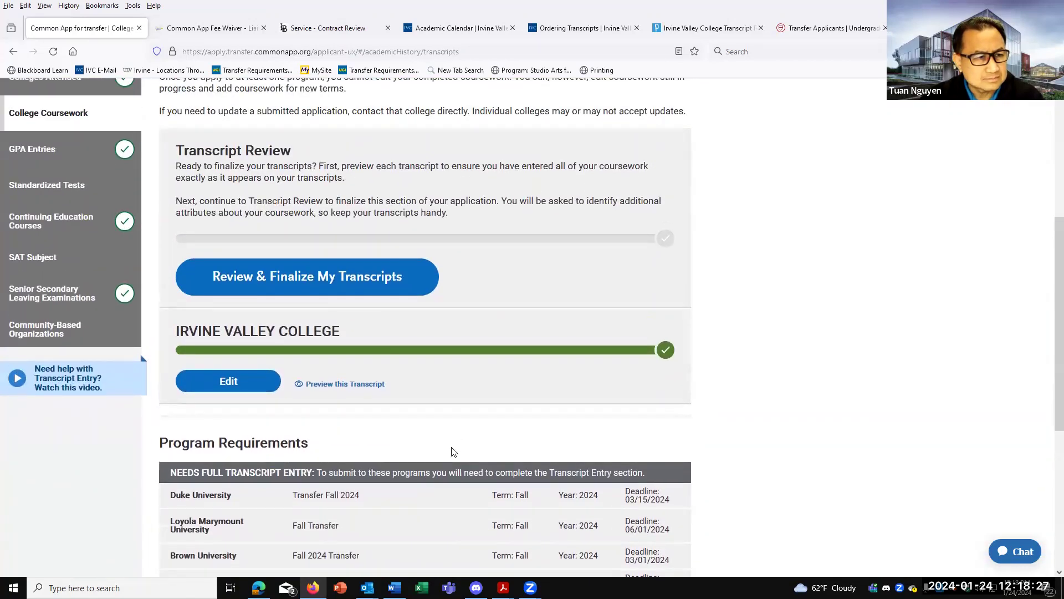
scroll(458, 428, up, 5)
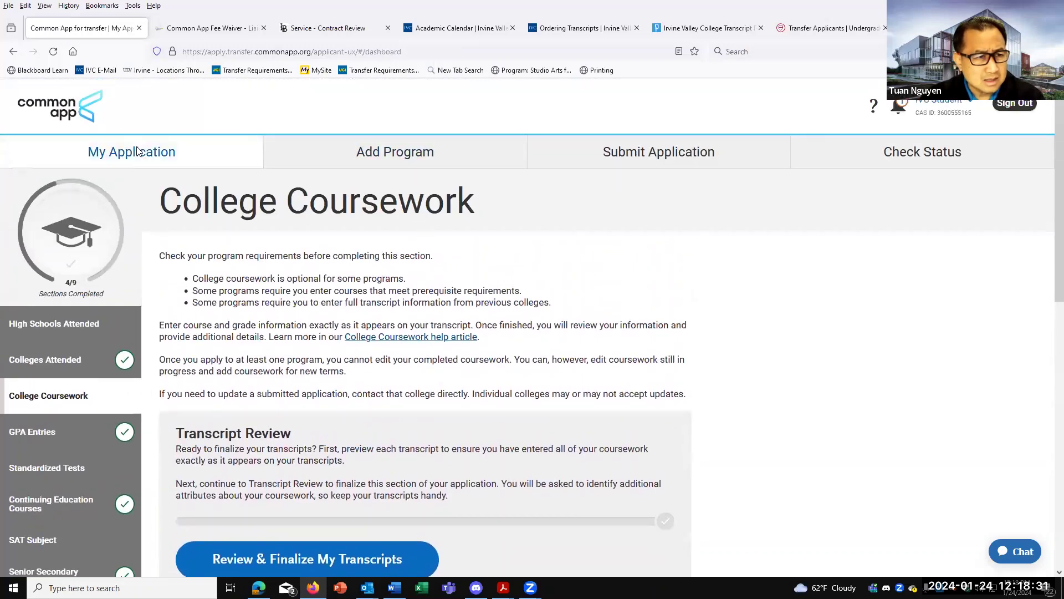
Return to the dashboard and open Supporting Information's Experiences section.
click(138, 152)
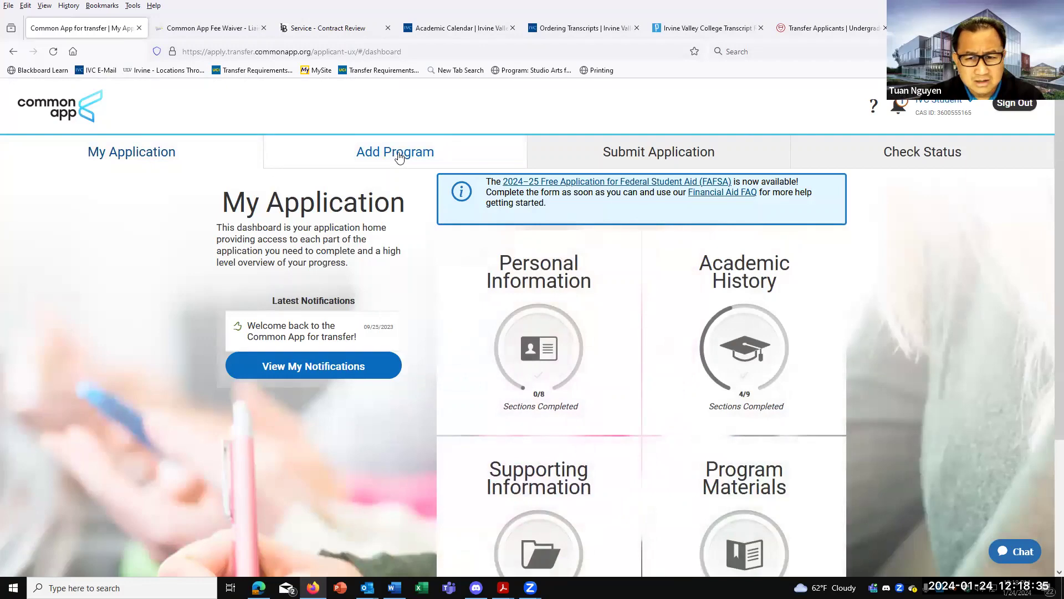
drag(398, 157, 561, 505)
scroll(561, 504, down, 1)
click(519, 464)
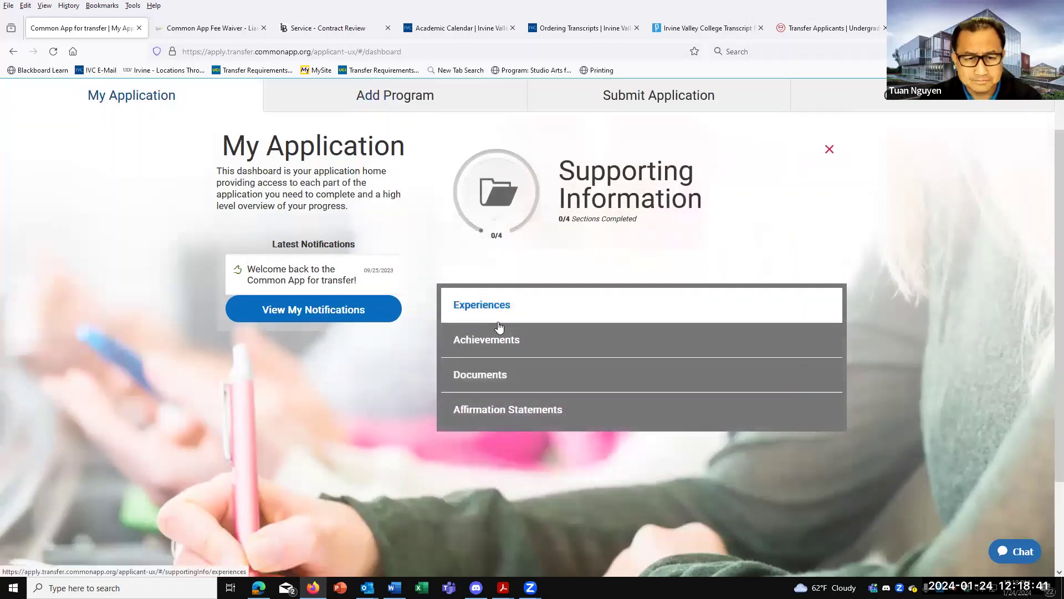
click(499, 321)
scroll(502, 344, down, 2)
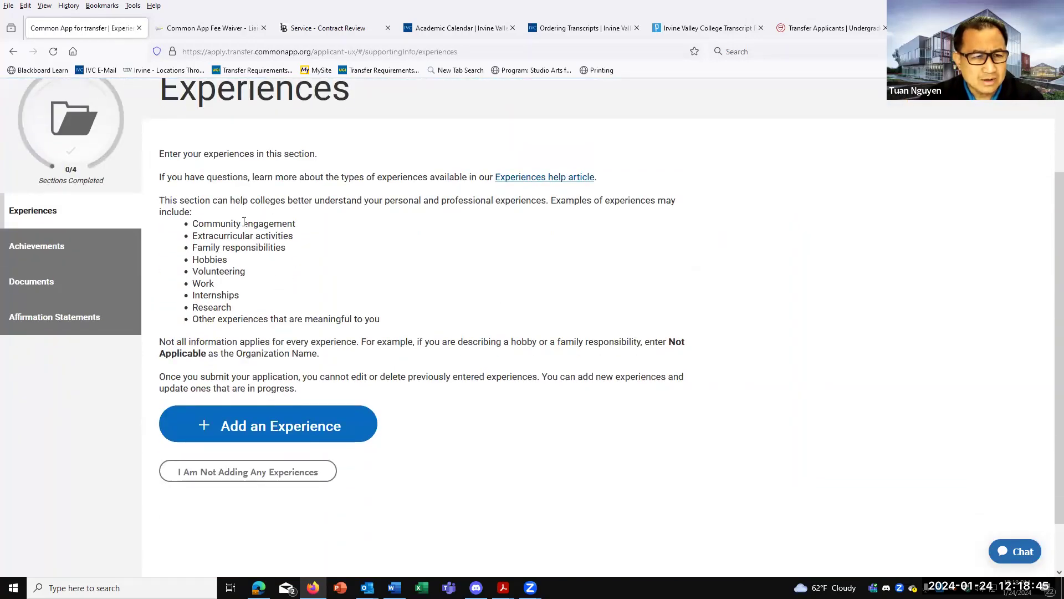
scroll(244, 222, up, 1)
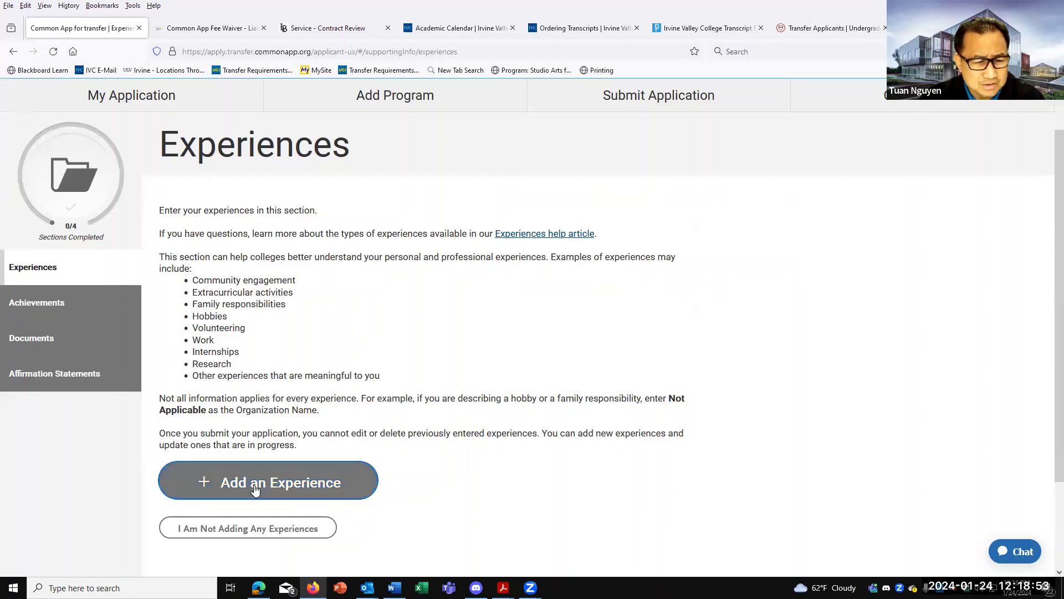
Start a new experience and view the Type options without choosing one.
click(230, 486)
scroll(230, 485, down, 2)
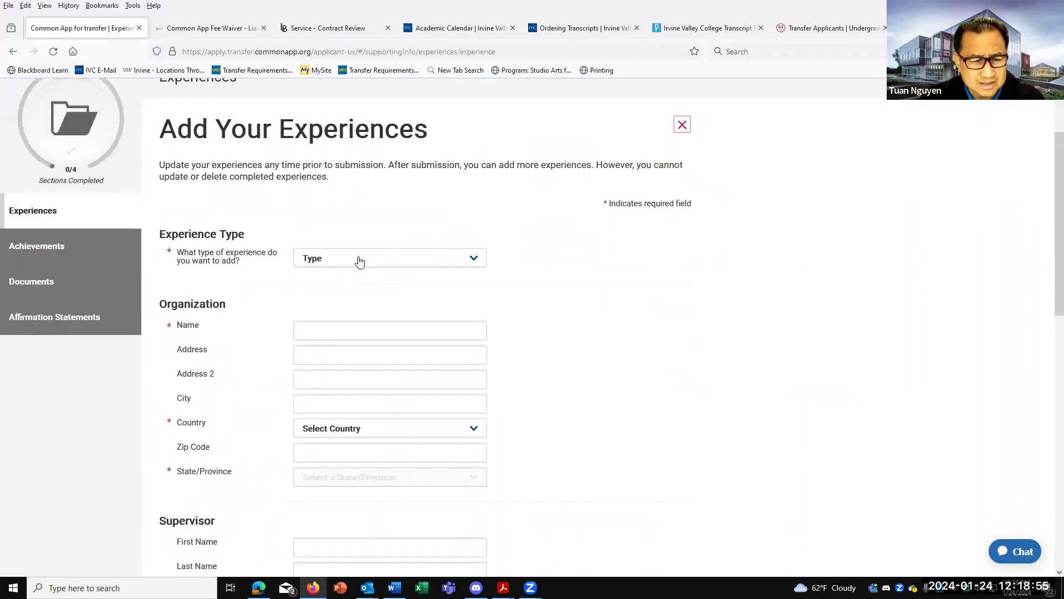
click(353, 266)
click(258, 377)
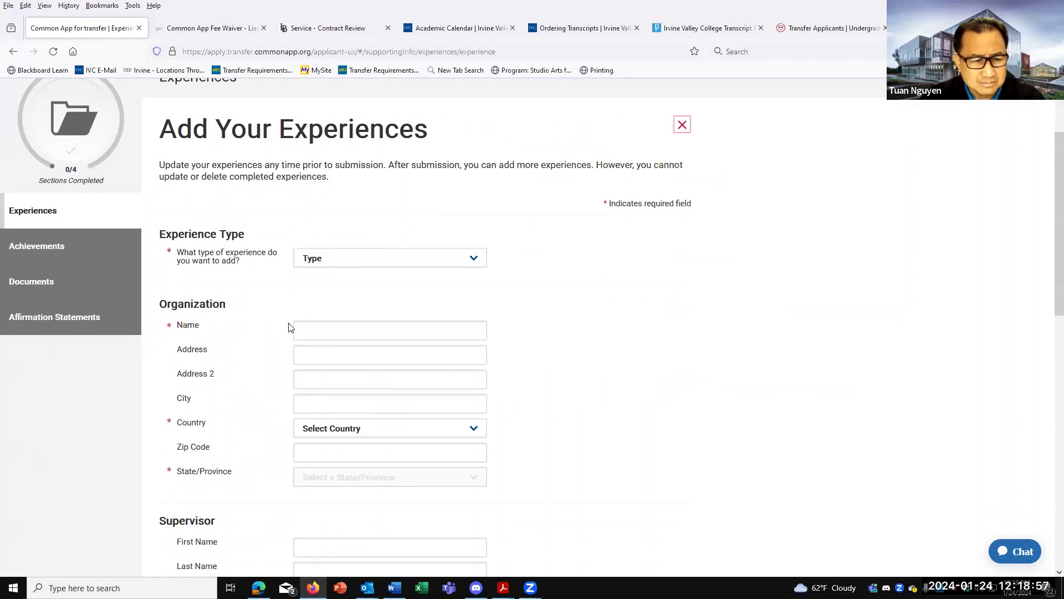
Look through the rest of the experience form, including the key responsibilities description box.
scroll(291, 326, down, 3)
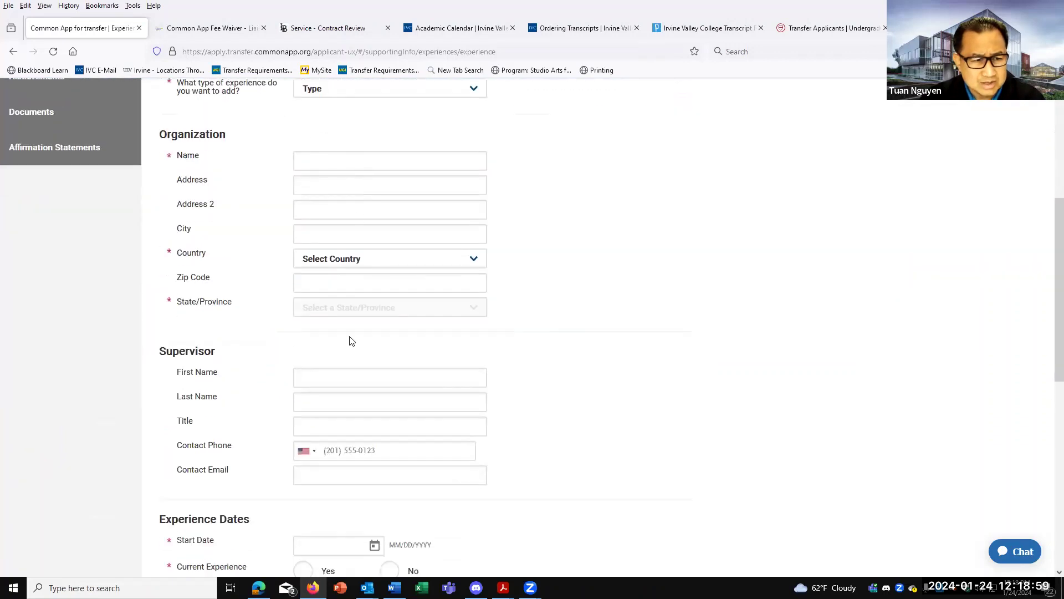
scroll(332, 294, down, 2)
scroll(382, 359, down, 2)
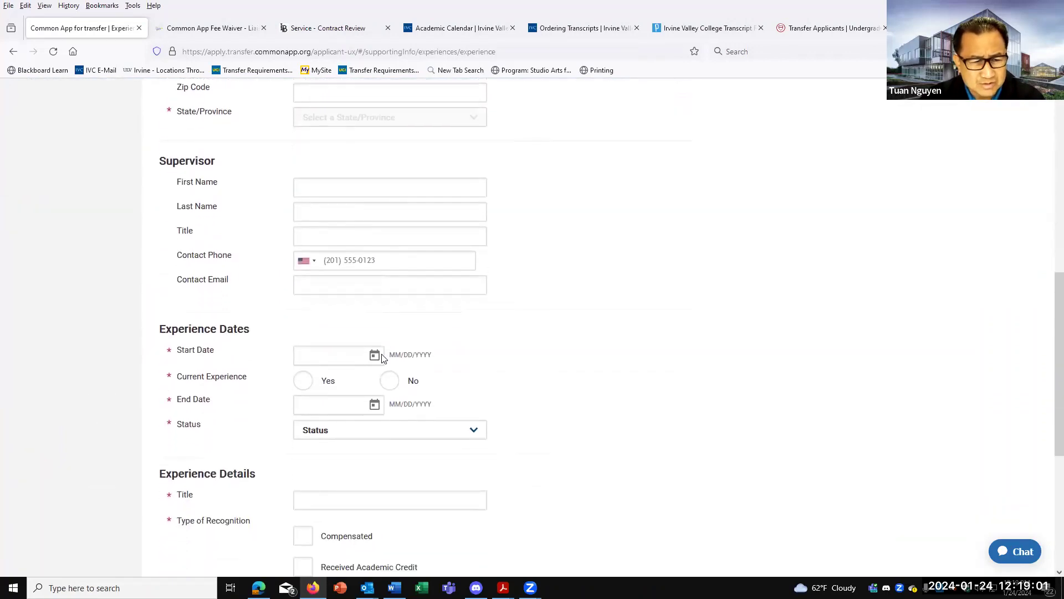
scroll(394, 354, down, 2)
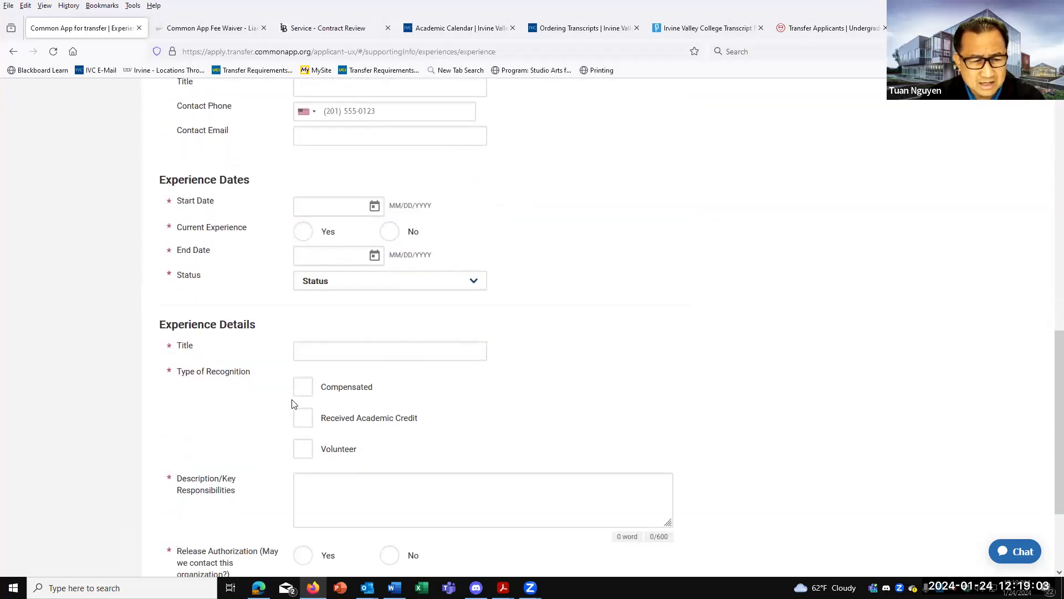
scroll(355, 443, down, 1)
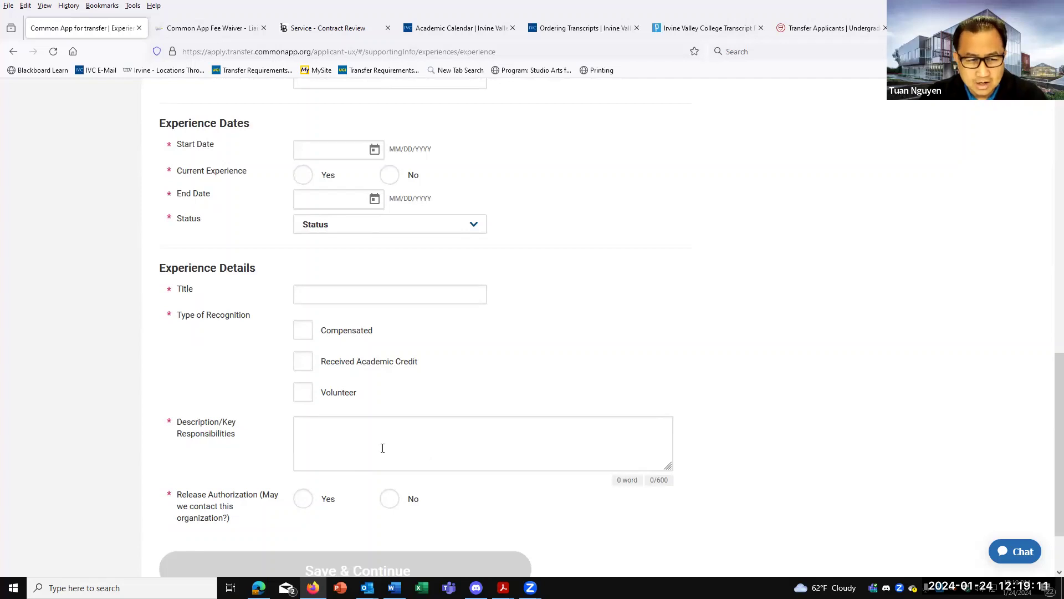
click(303, 419)
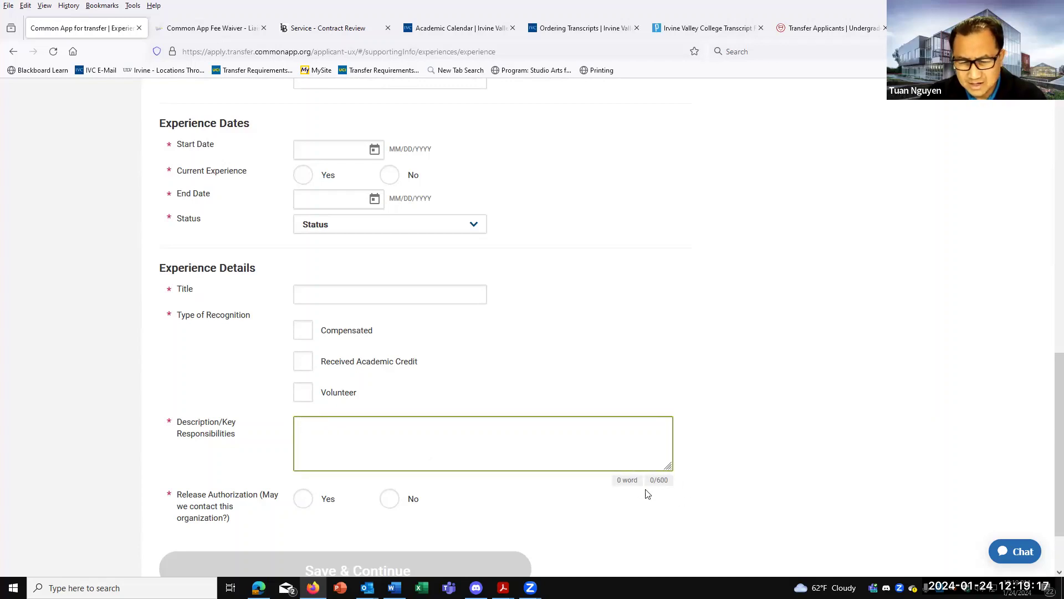
scroll(660, 498, down, 2)
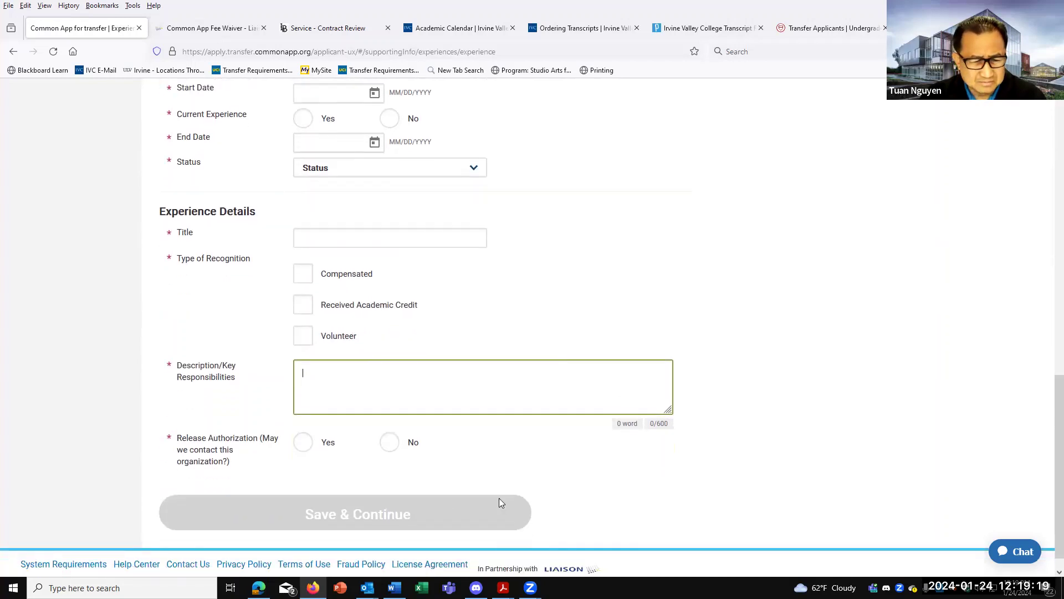
scroll(444, 502, up, 10)
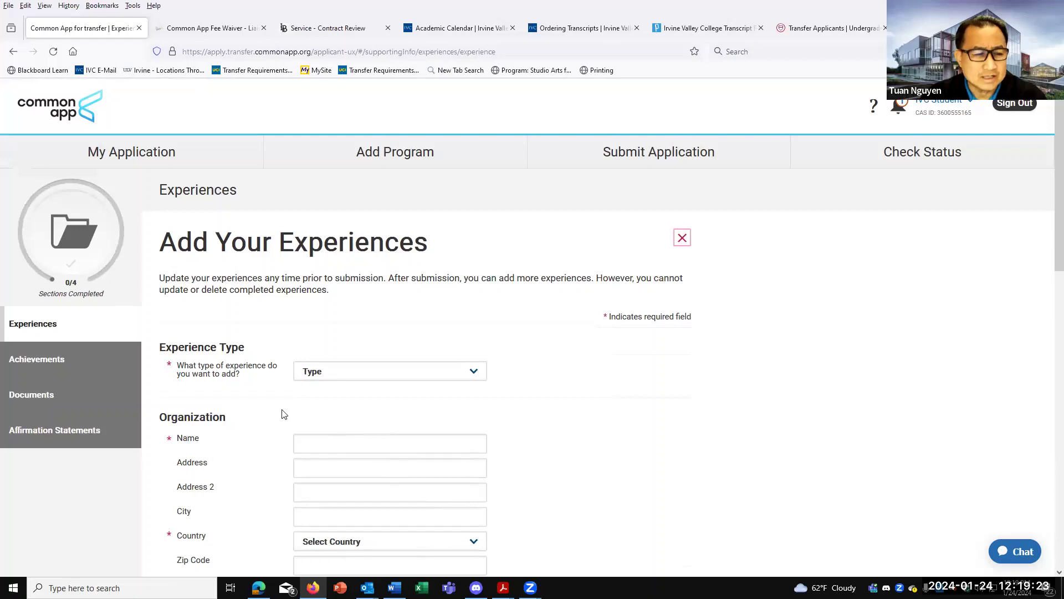
Start a new achievement and view the Honors, Publications and Awards types without choosing.
click(38, 363)
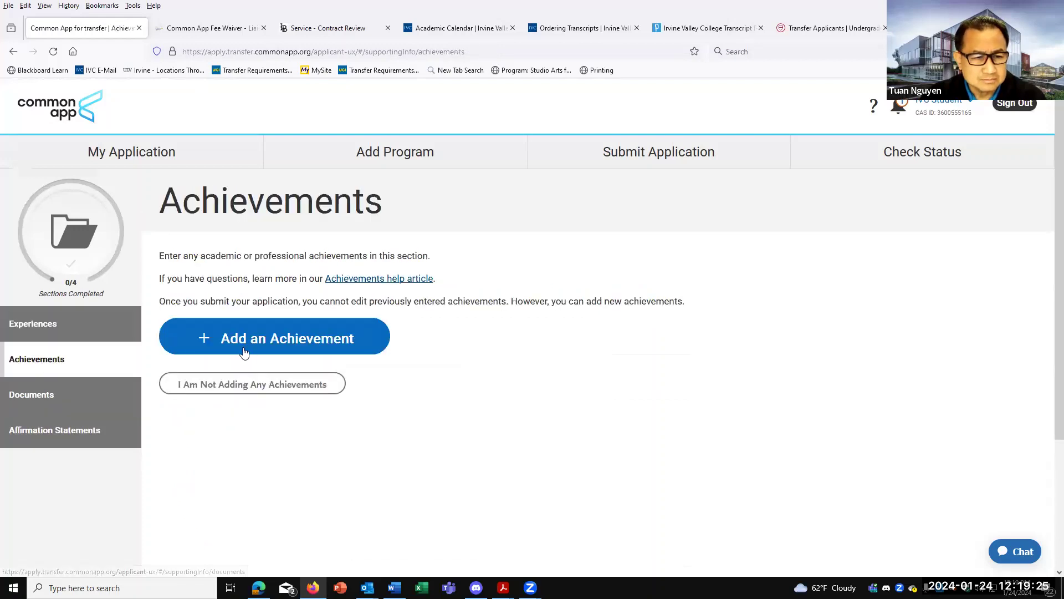
click(236, 339)
scroll(291, 400, down, 2)
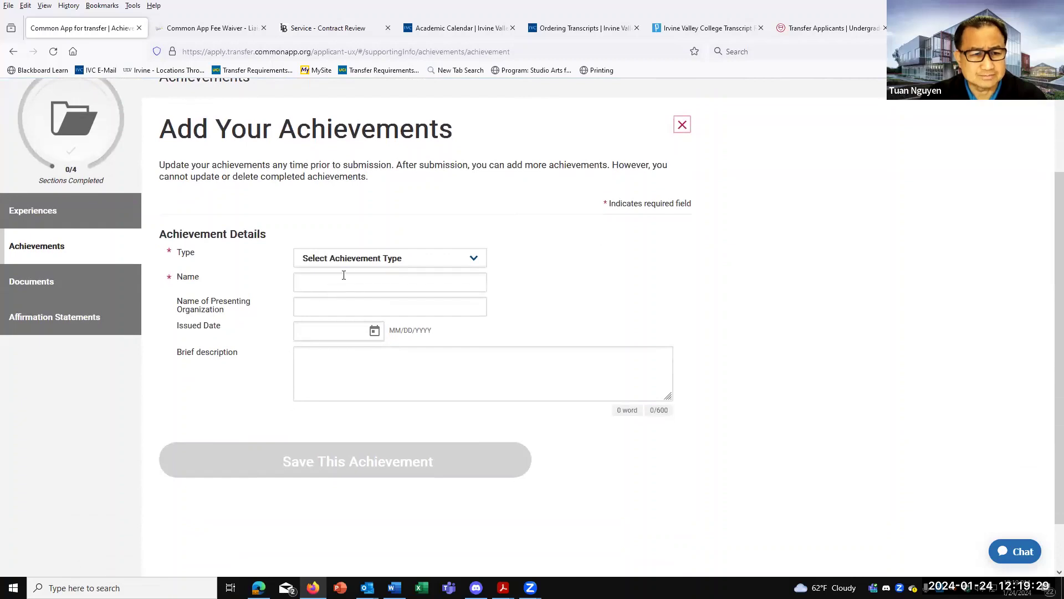
click(348, 267)
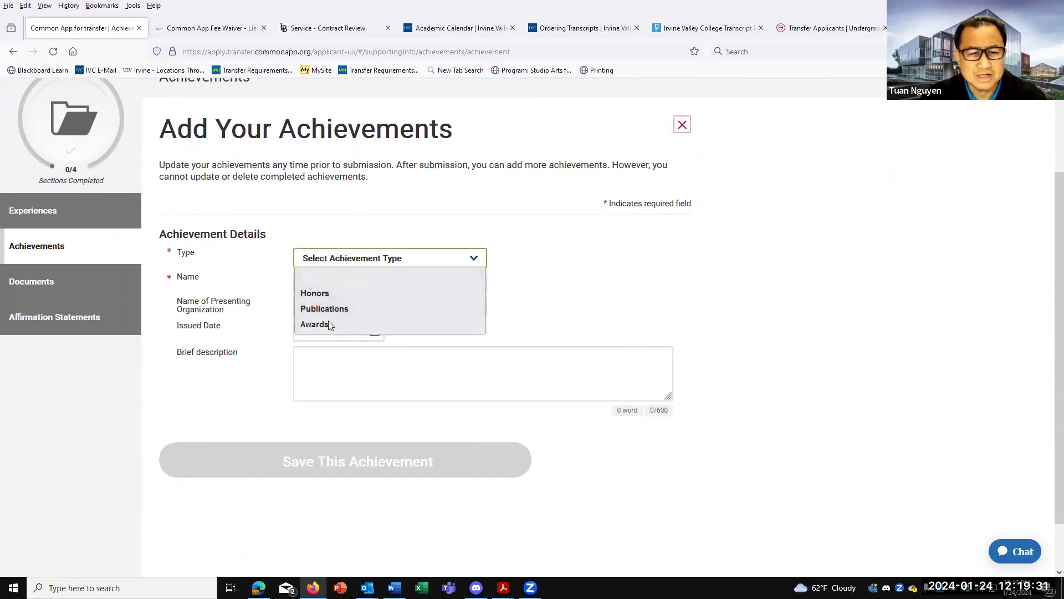
click(247, 414)
Open the Documents section and look over its upload areas.
click(40, 287)
scroll(313, 399, down, 3)
scroll(313, 399, down, 2)
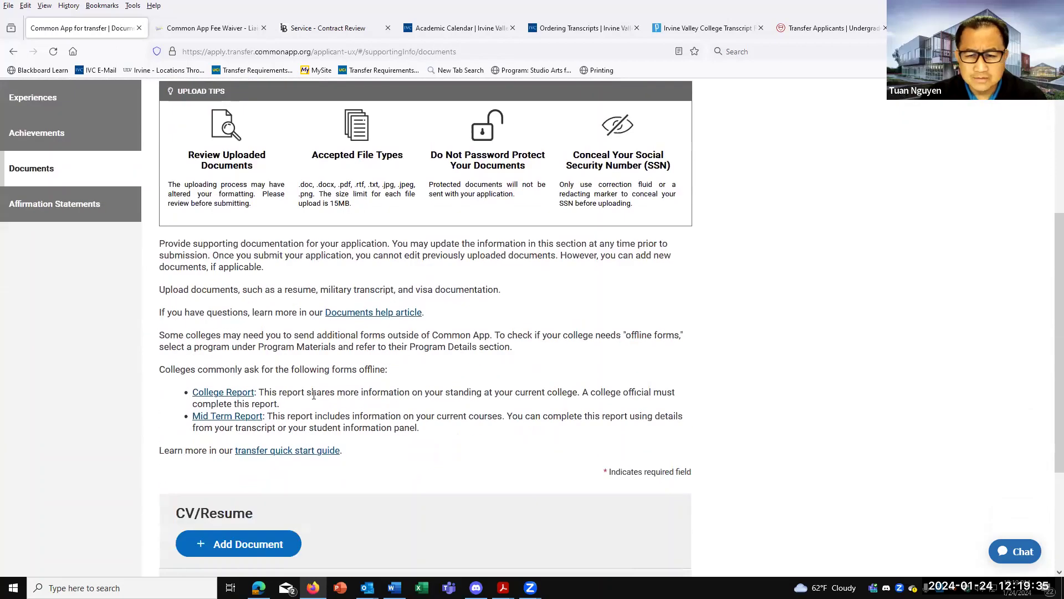
scroll(346, 371, down, 2)
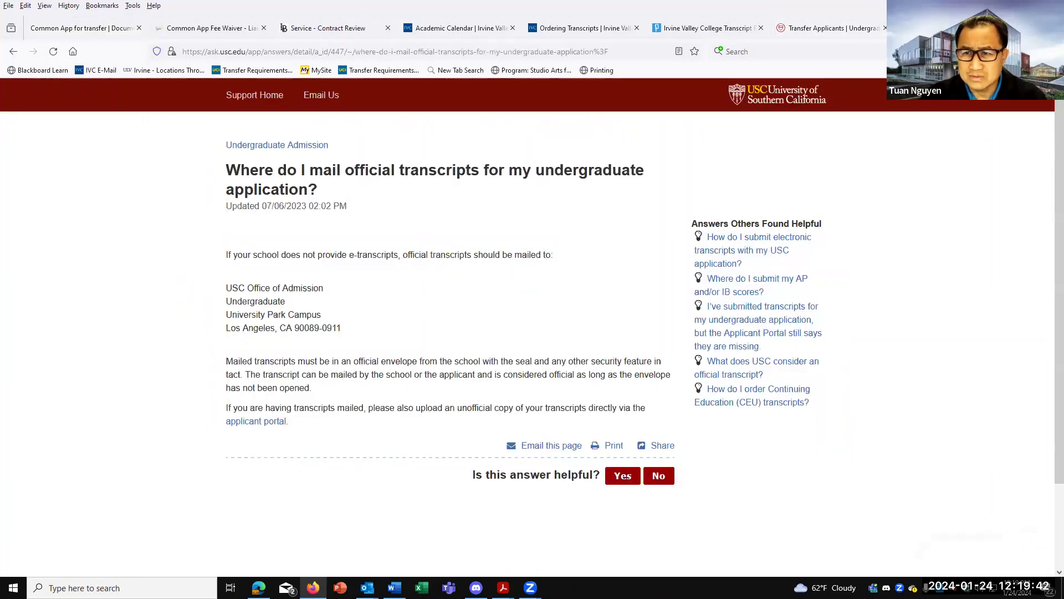
Check Cornell's transfer application timeline and March 15 deadlines, then return to Common App Documents.
click(909, 28)
click(837, 33)
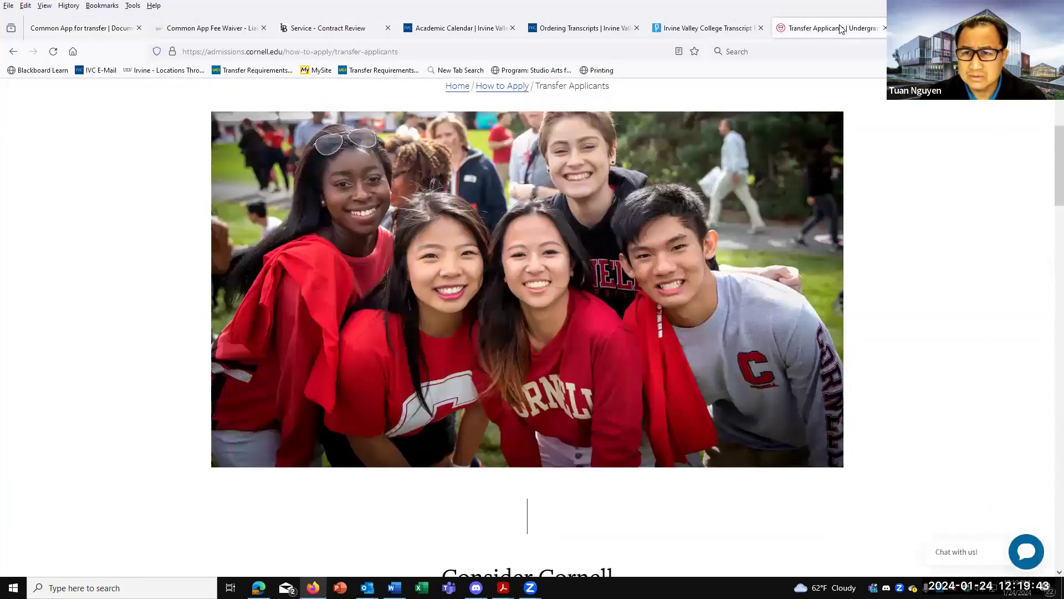
scroll(564, 312, down, 10)
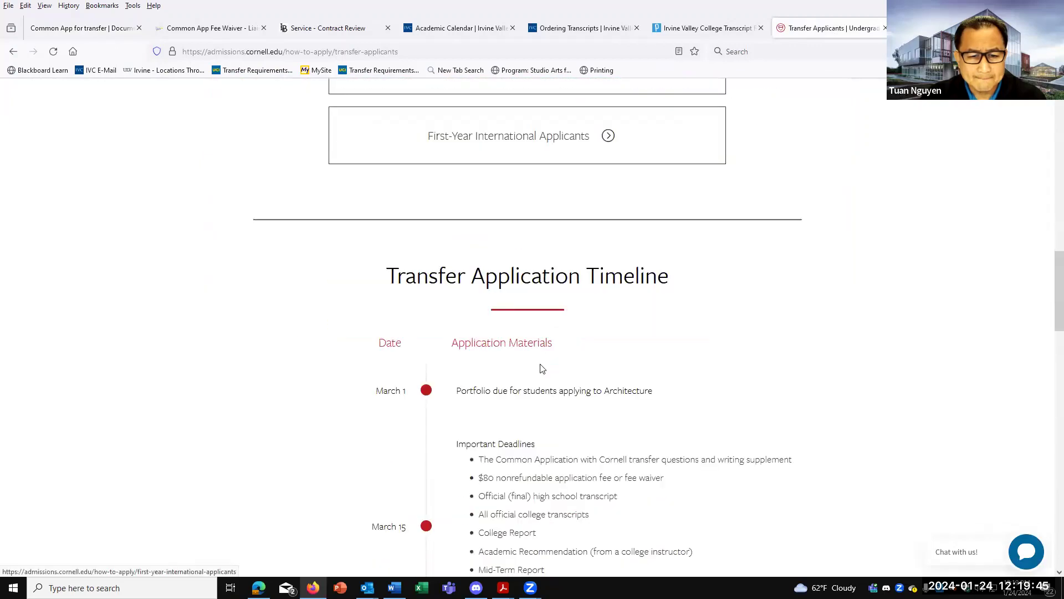
scroll(542, 370, down, 4)
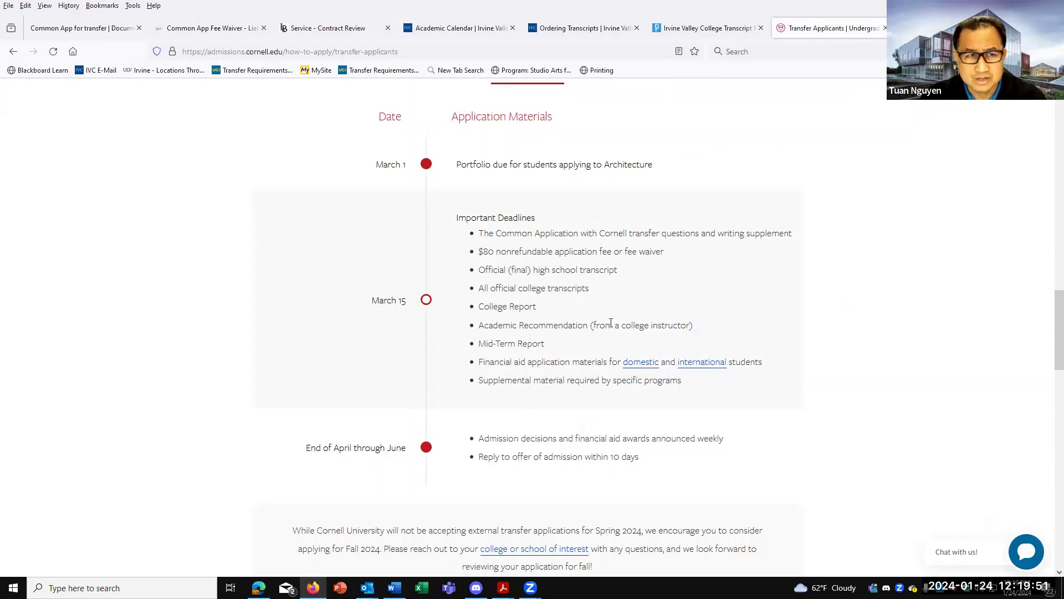
click(214, 27)
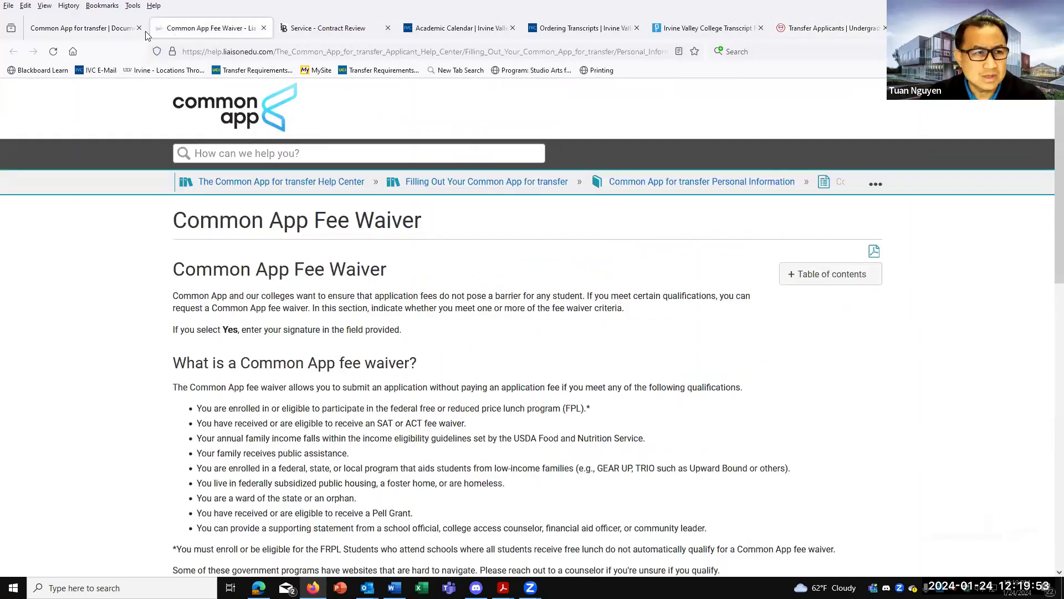
click(85, 28)
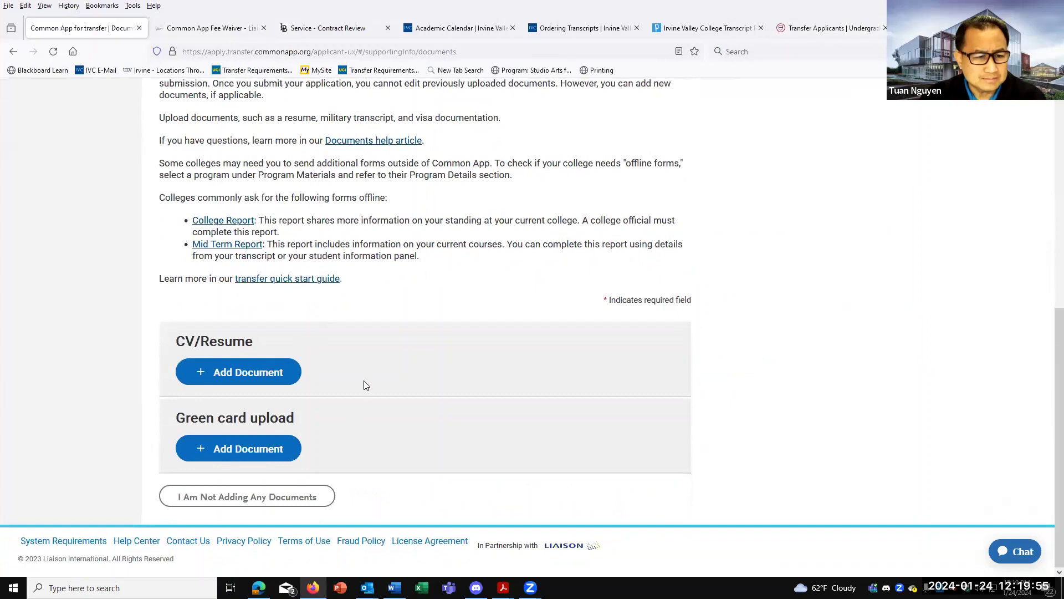
Open the College Report PDF and scroll from the student section to the college official section.
scroll(386, 391, up, 1)
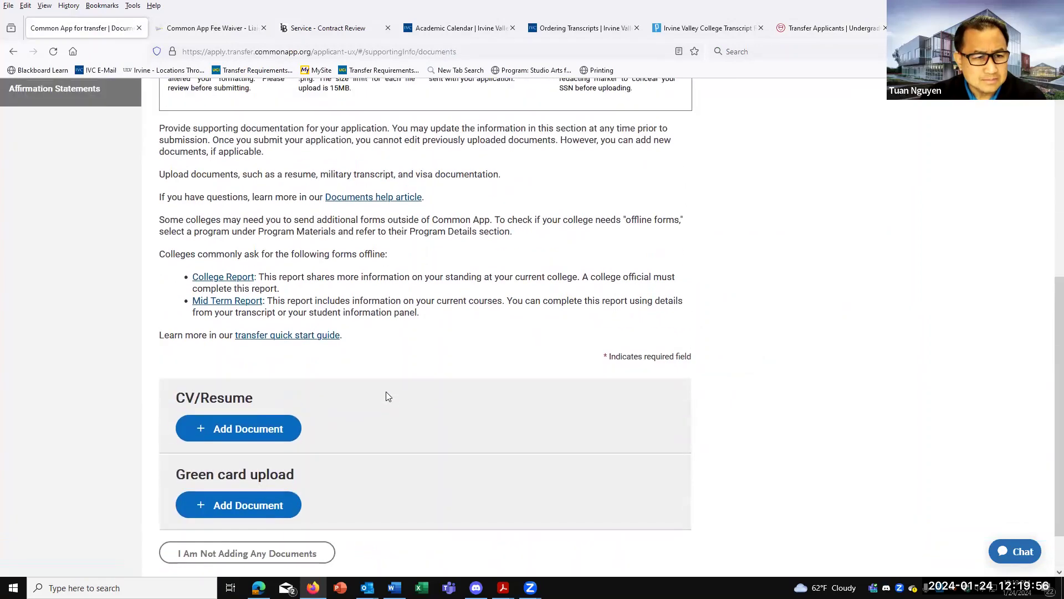
click(232, 280)
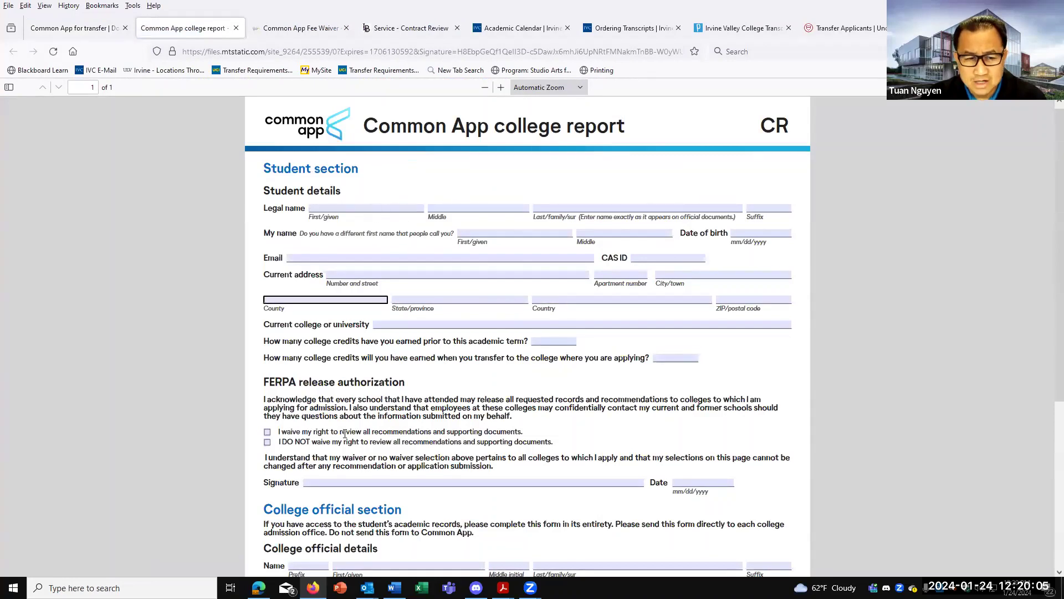
scroll(589, 494, down, 4)
scroll(589, 421, down, 1)
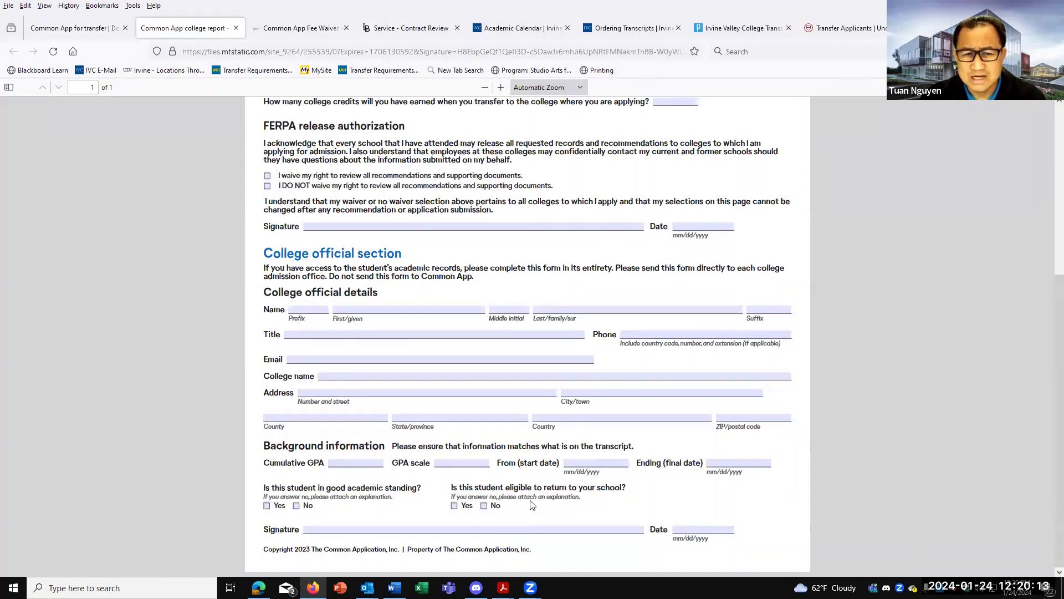
scroll(532, 505, up, 2)
scroll(544, 506, up, 6)
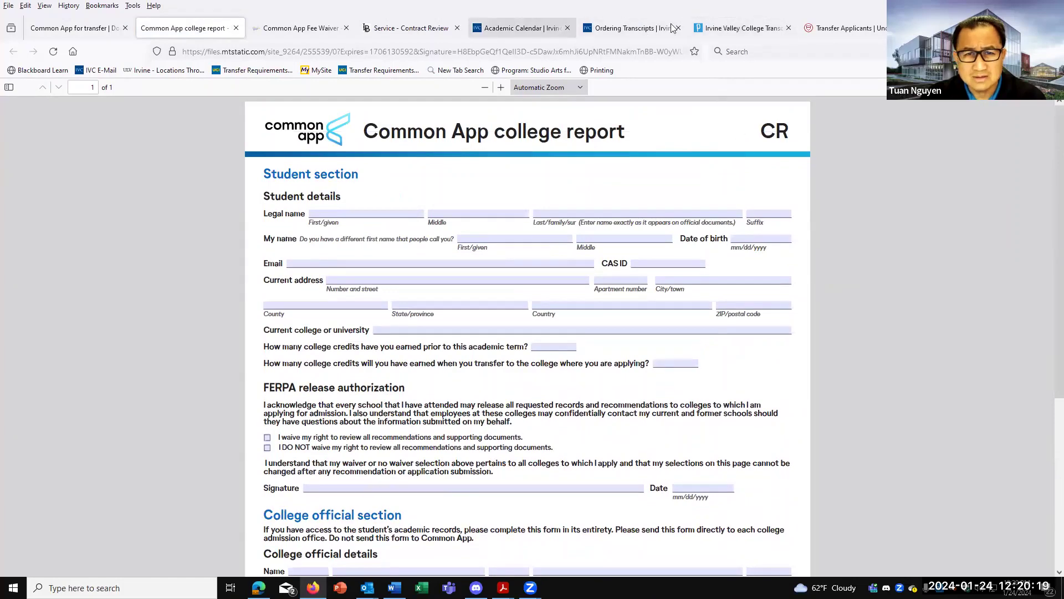
Search the web for 'ivc forms' in another tab.
click(408, 29)
click(379, 52)
text(ivc )
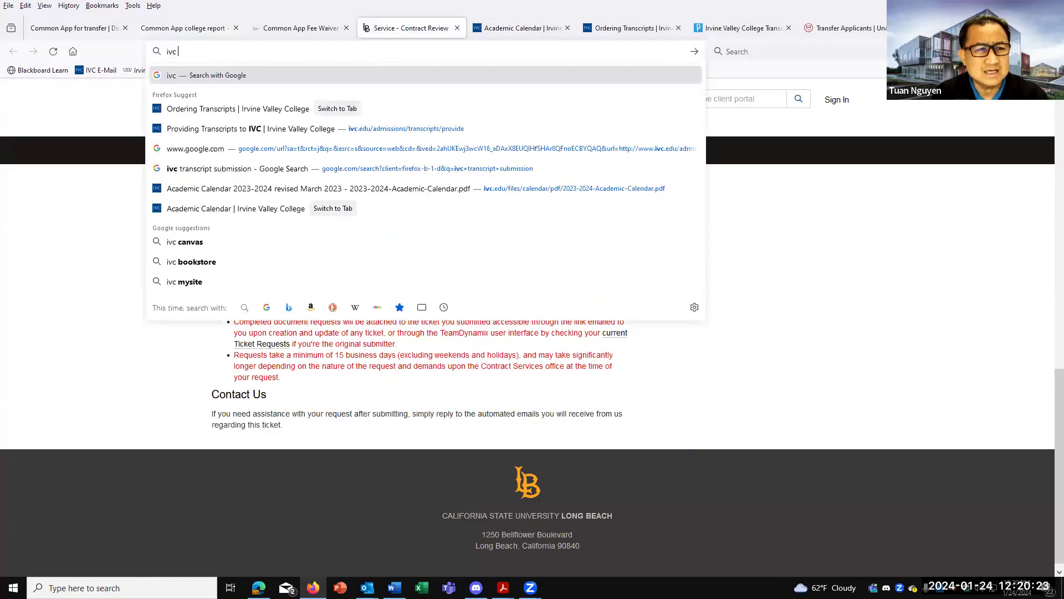
text(forms)
key(Return)
Open IVC's Student Forms page and expand the Common Application Request entry.
click(161, 219)
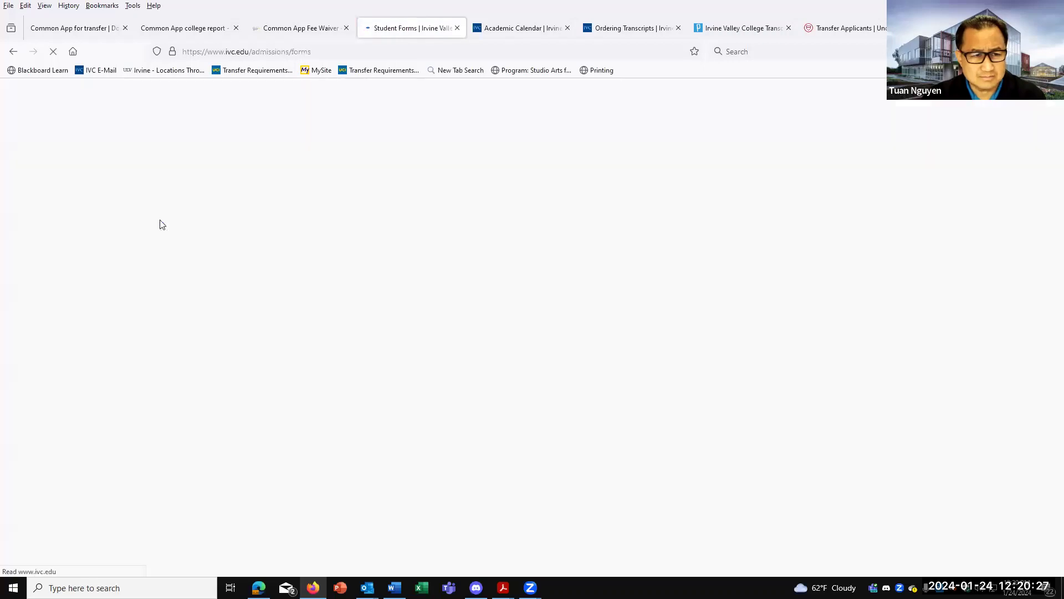
scroll(402, 311, down, 8)
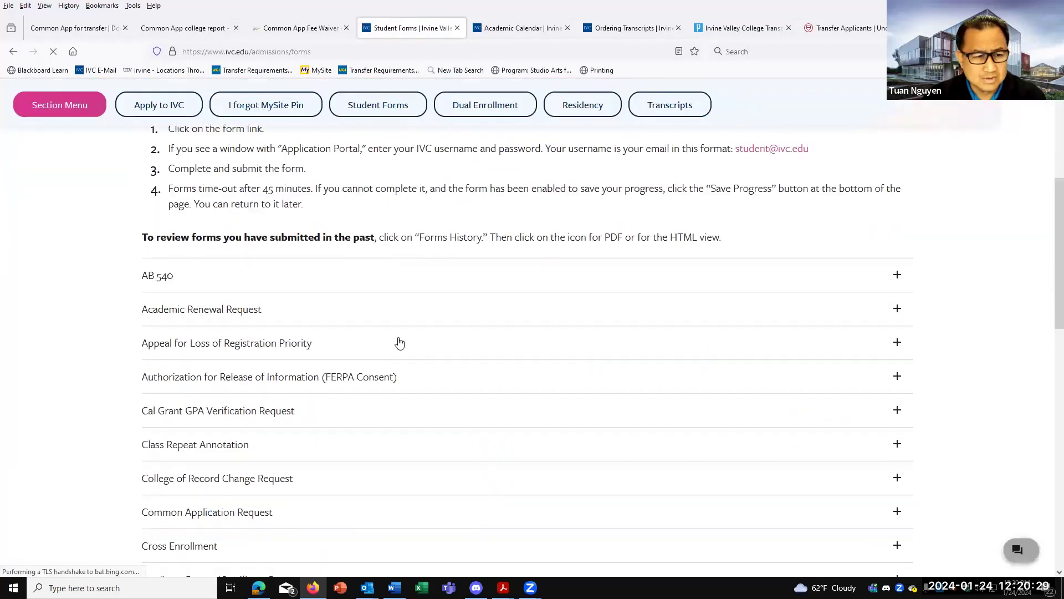
scroll(469, 423, down, 1)
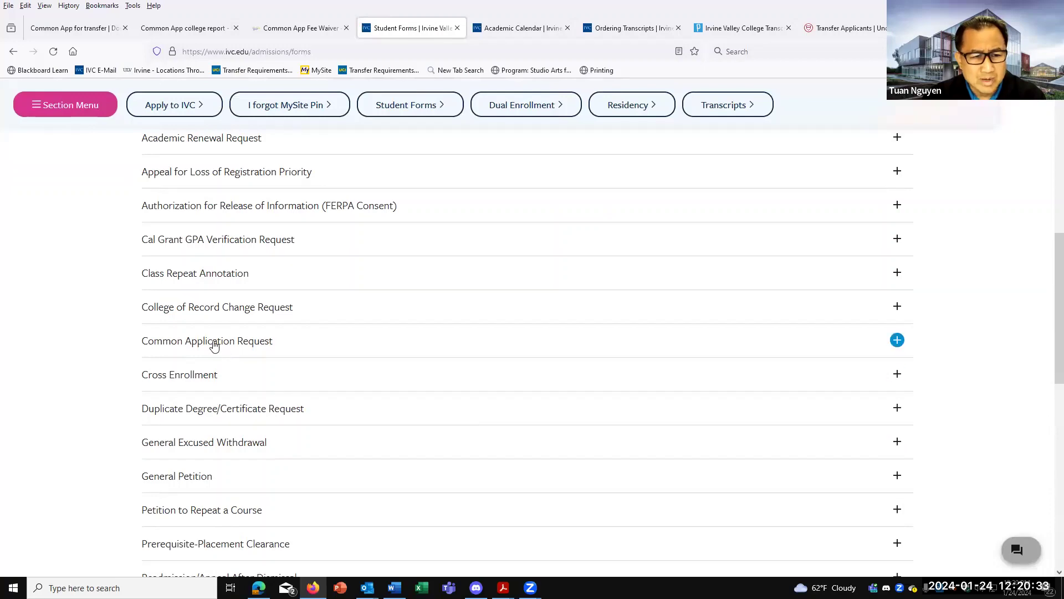
click(214, 345)
Sign in to Microsoft with the college email and account password to open the Common Application Request form.
click(233, 409)
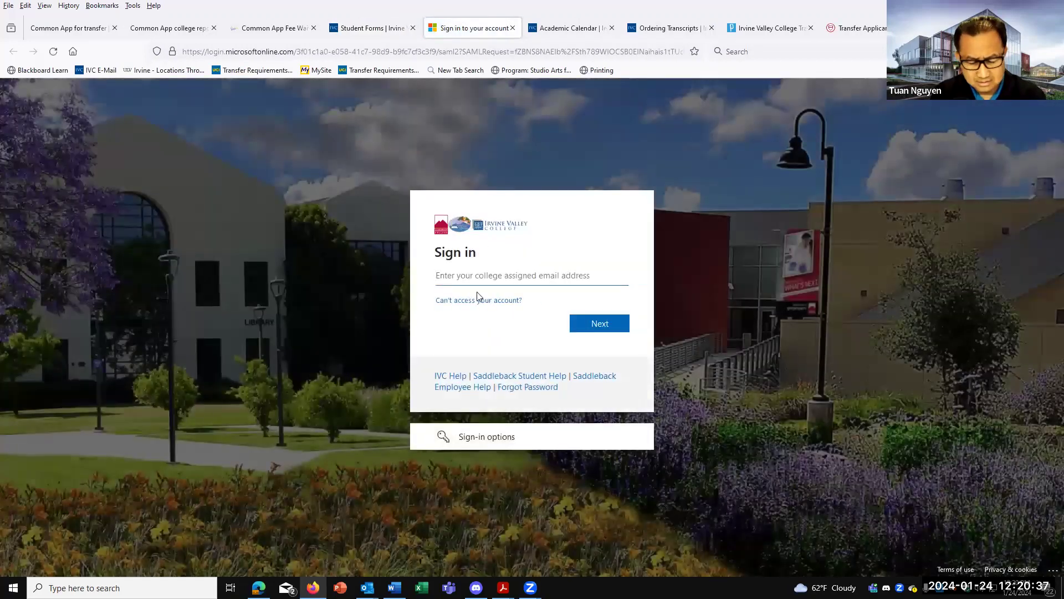
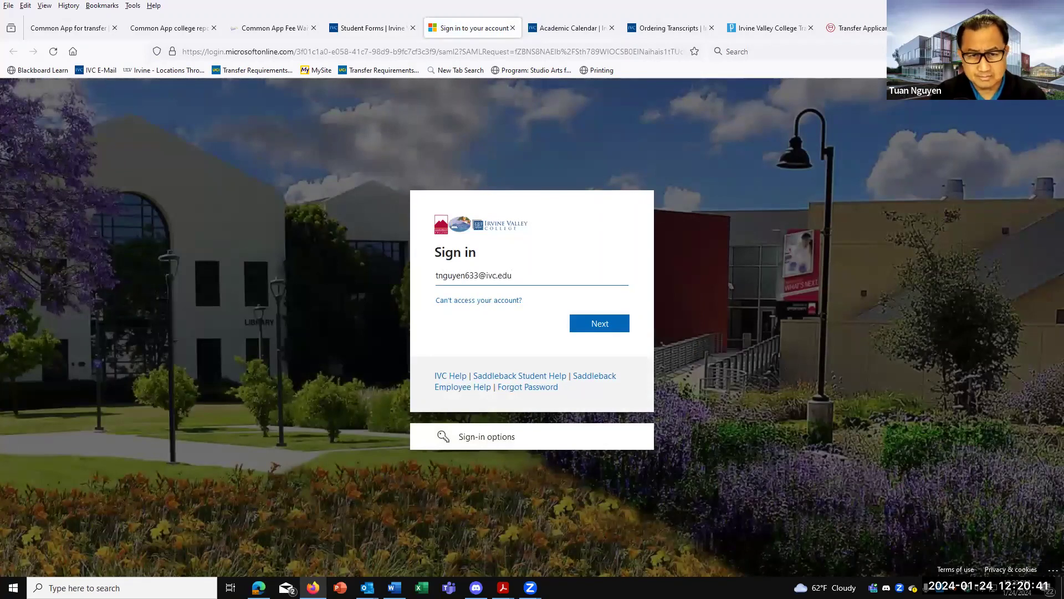
click(600, 325)
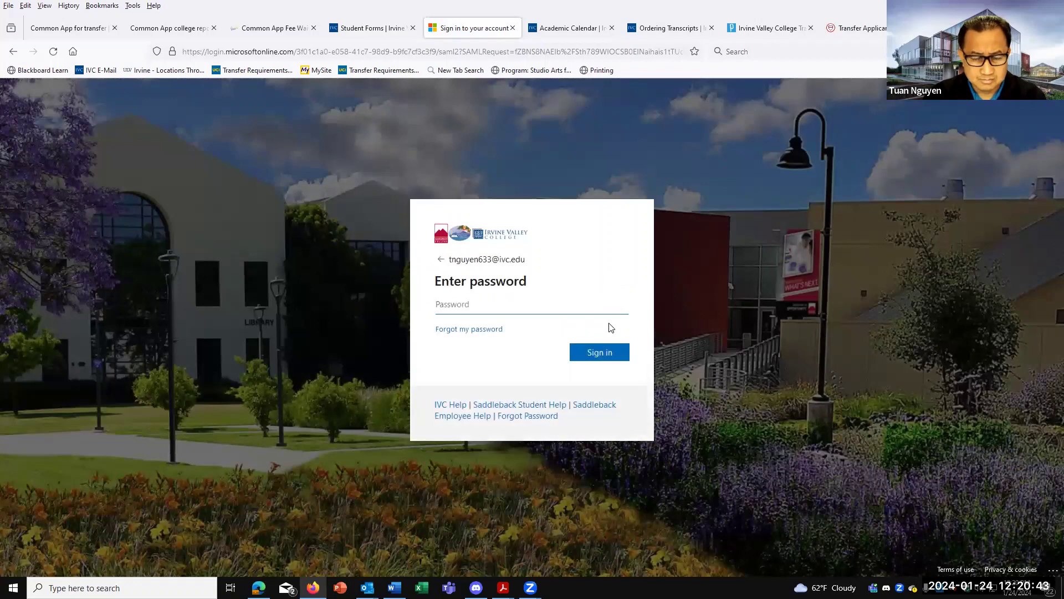
text(******)
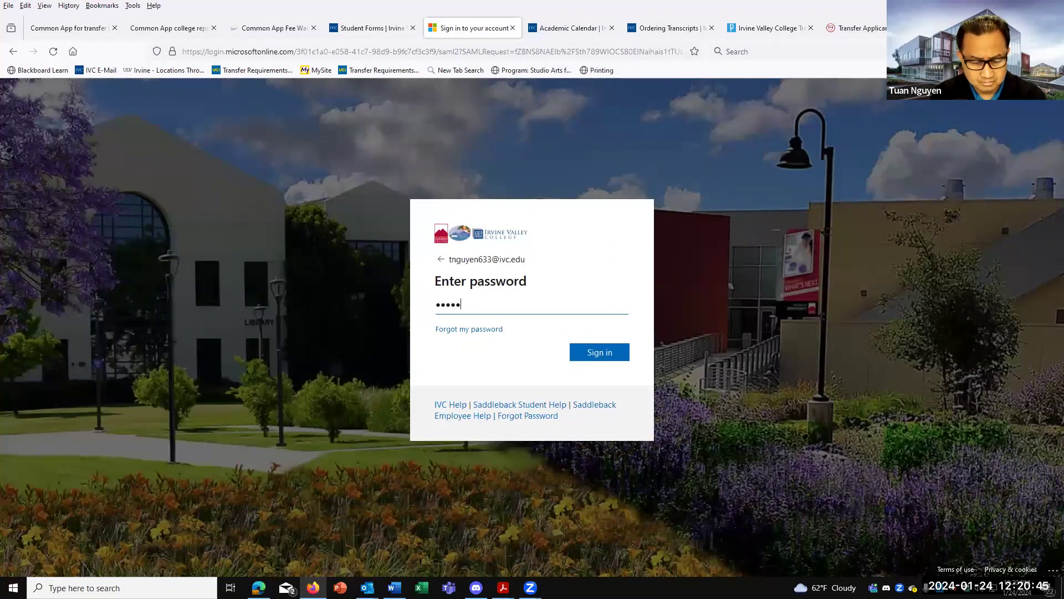
text(**)
key(Return)
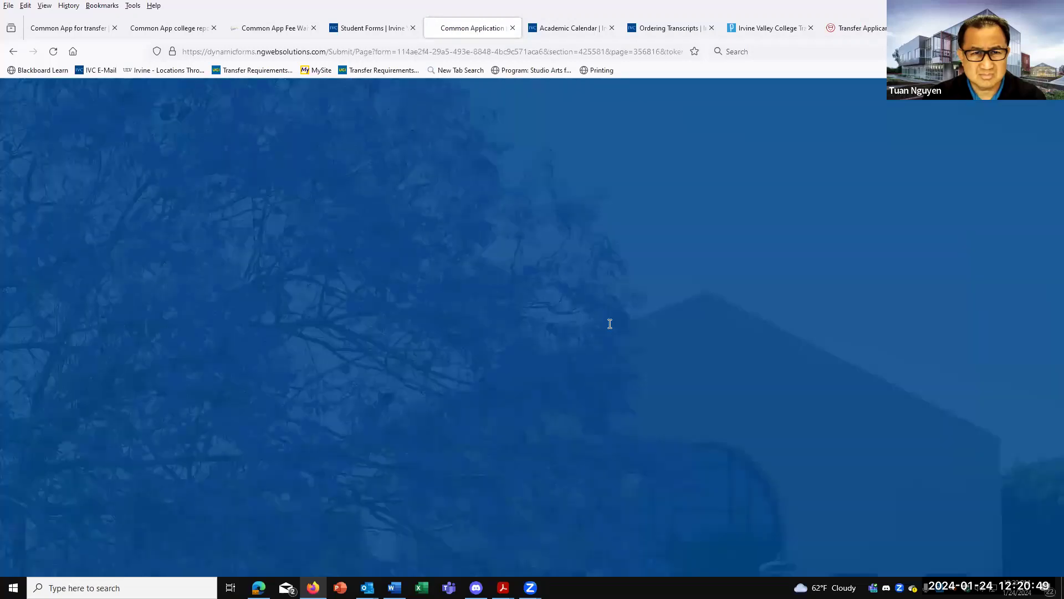
Open the request form's Attach File dialog and cancel it without attaching anything.
scroll(501, 344, down, 1)
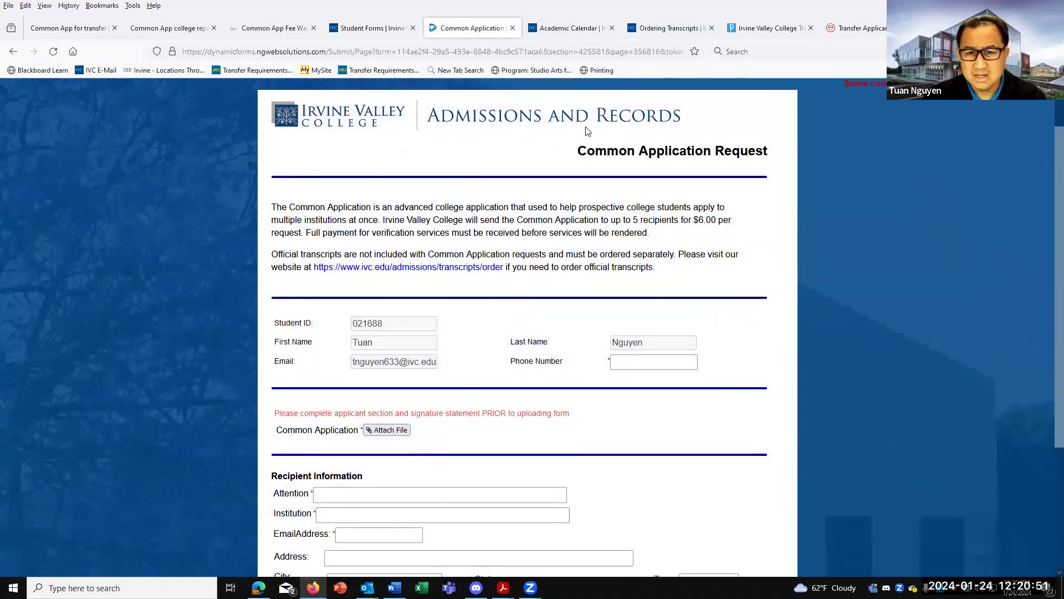
scroll(520, 296, down, 1)
scroll(520, 296, down, 1)
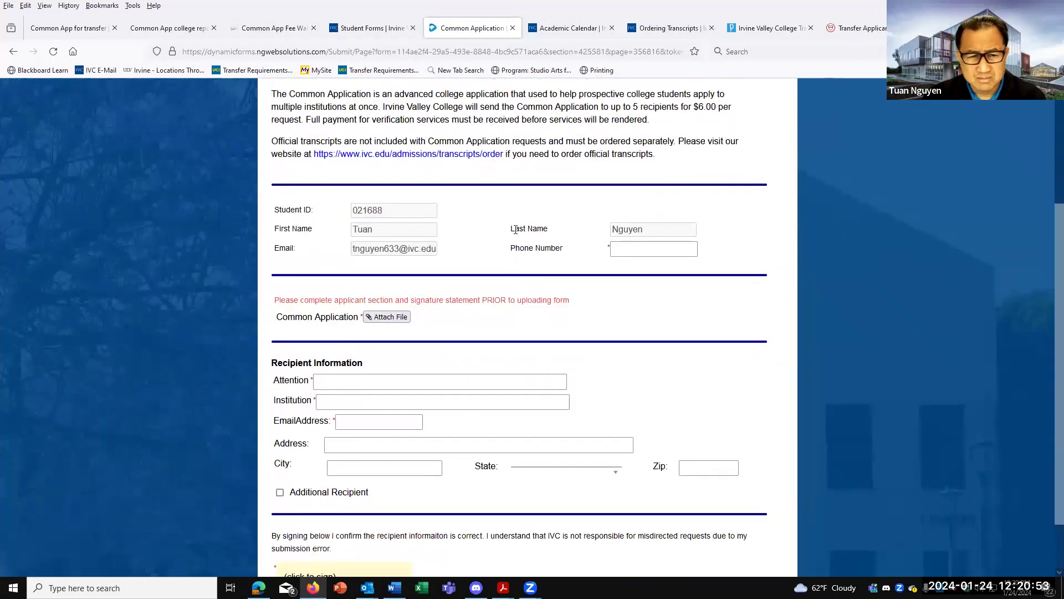
click(386, 317)
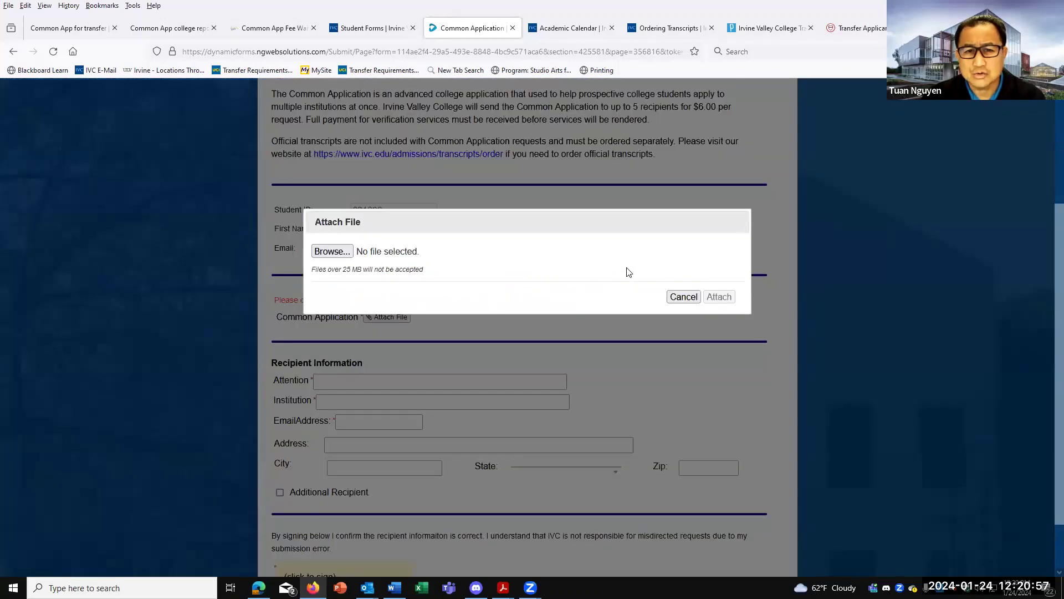
click(684, 297)
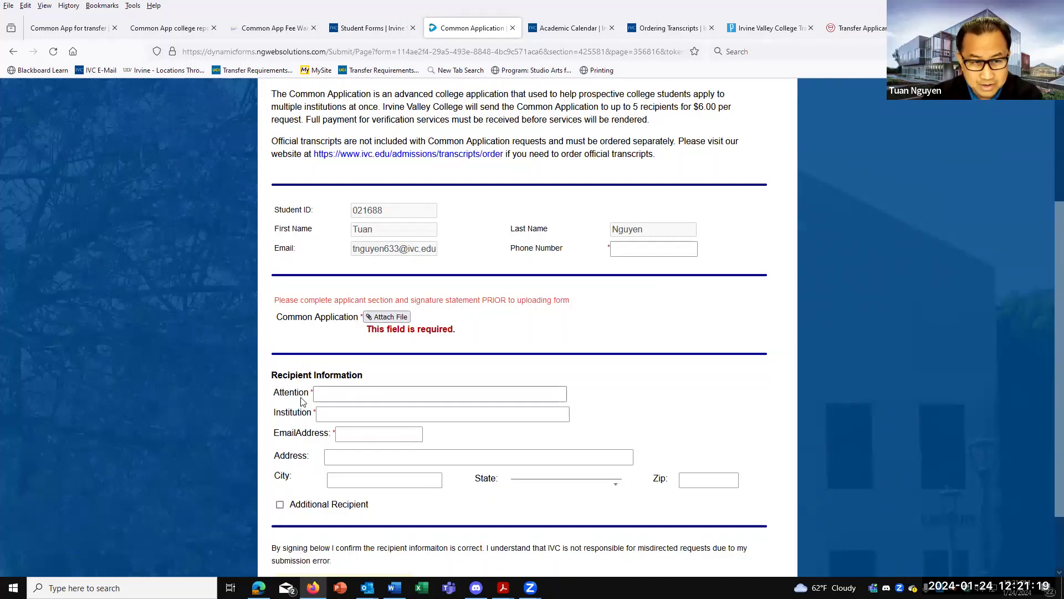
Add second and third Additional Recipient sections, then return to the Common App documents tab.
click(341, 434)
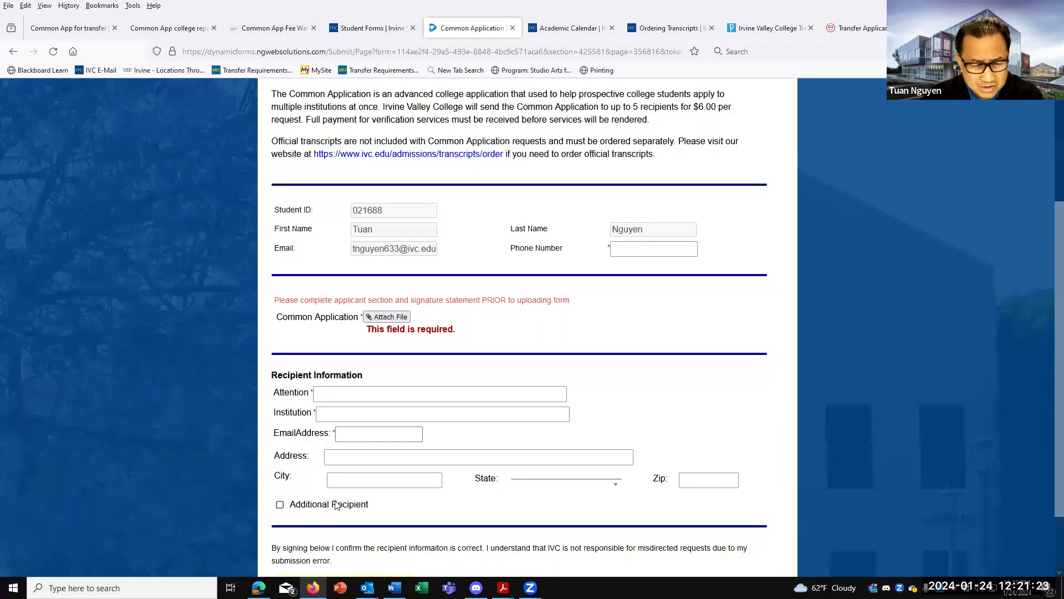
scroll(327, 471, down, 2)
scroll(360, 421, down, 1)
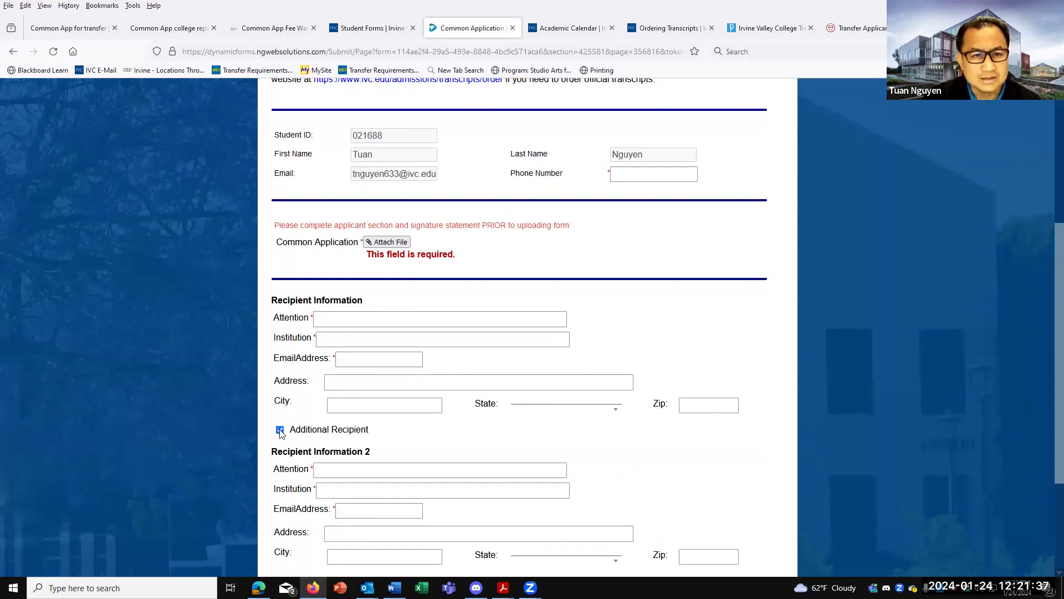
scroll(280, 432, down, 2)
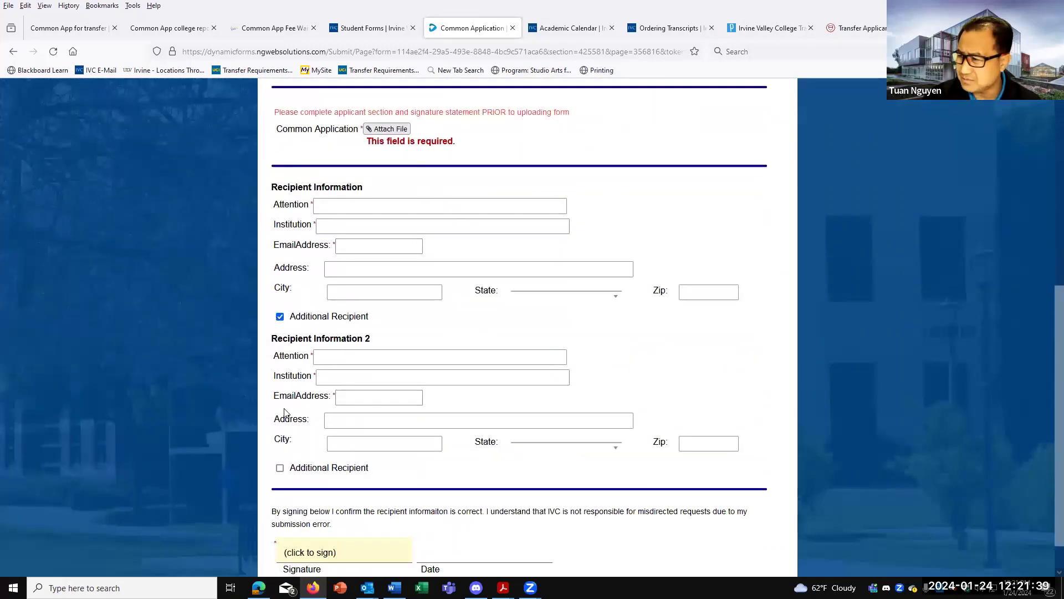
click(279, 469)
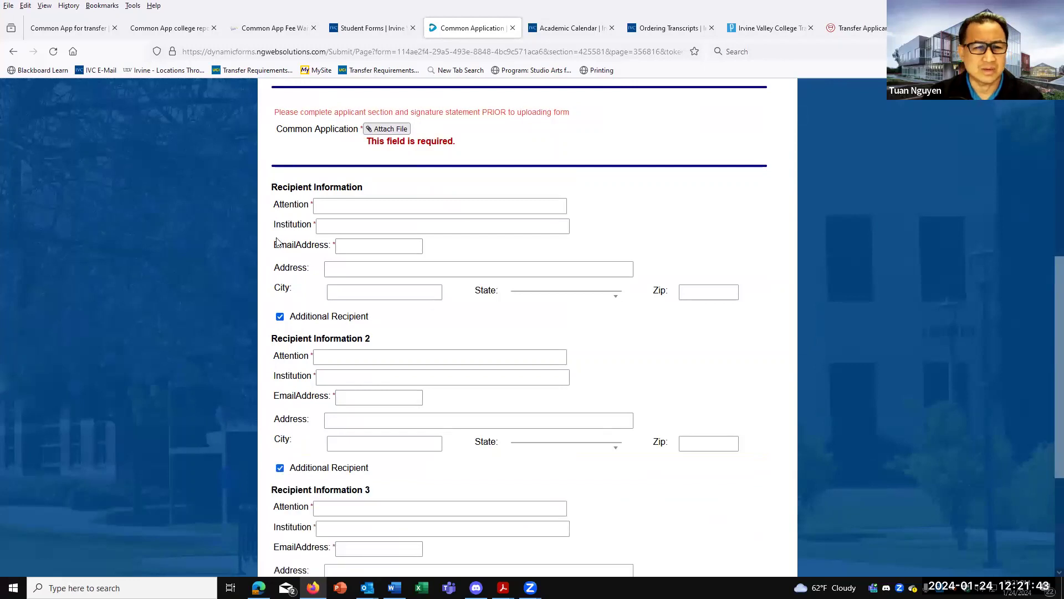
click(57, 28)
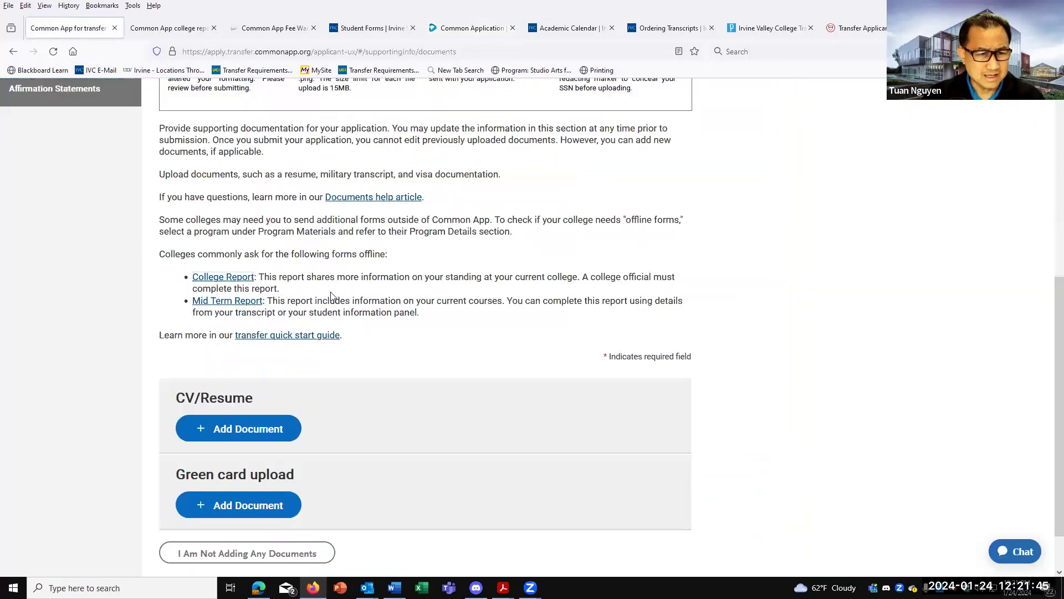
Look through the College Report PDF, then move on to the Common App Fee Waiver help article.
click(239, 279)
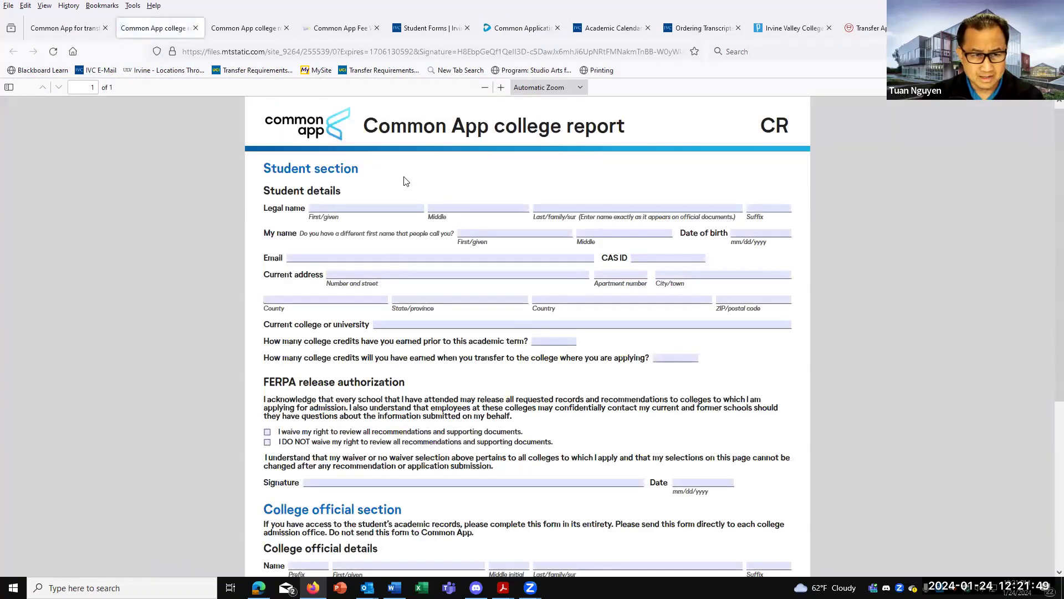
scroll(473, 364, down, 1)
scroll(472, 364, down, 4)
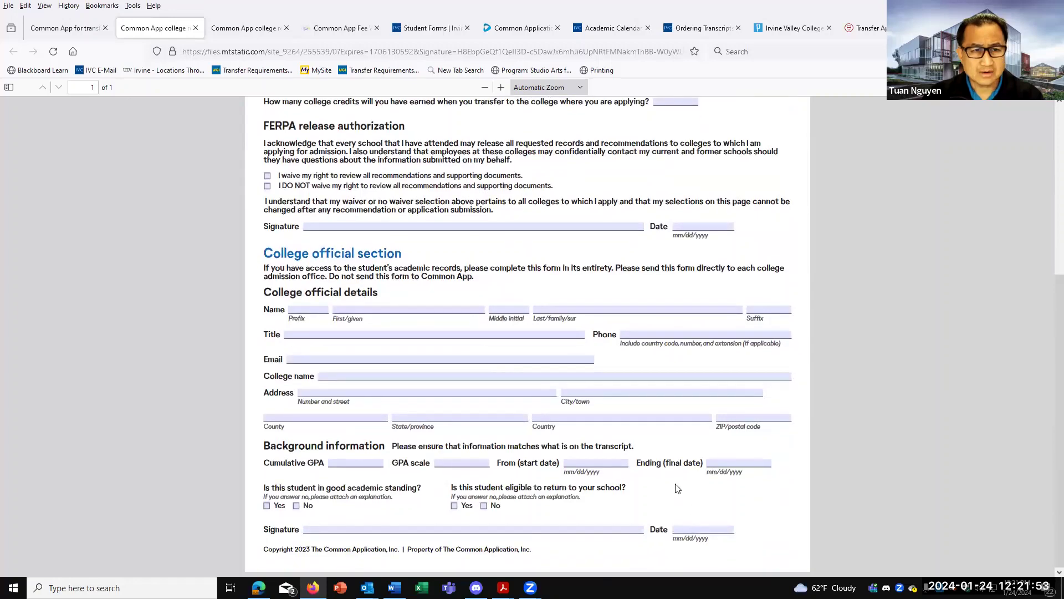
scroll(666, 476, up, 2)
scroll(647, 465, up, 2)
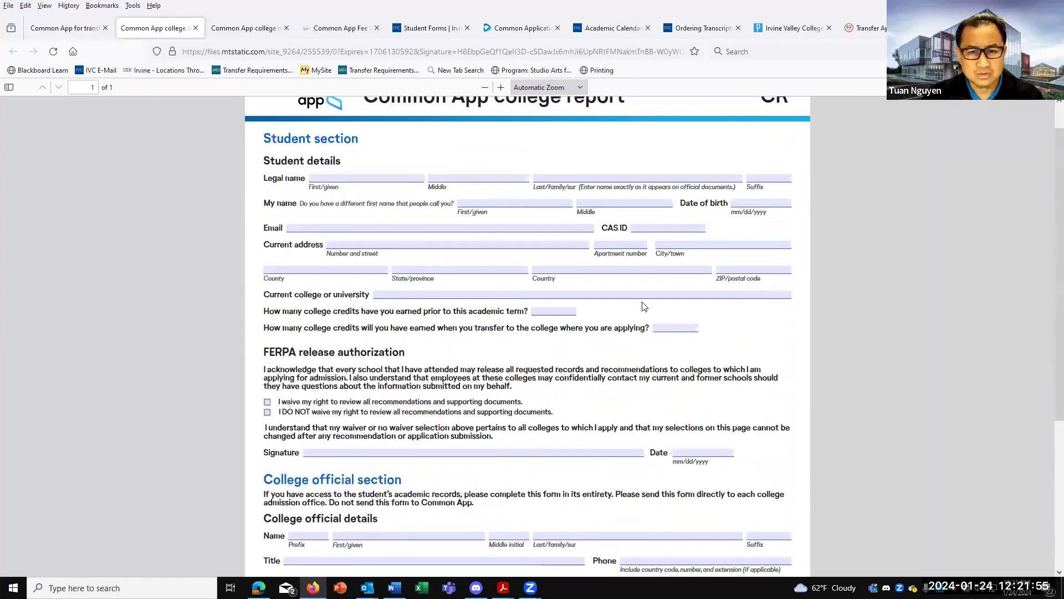
scroll(622, 430, up, 1)
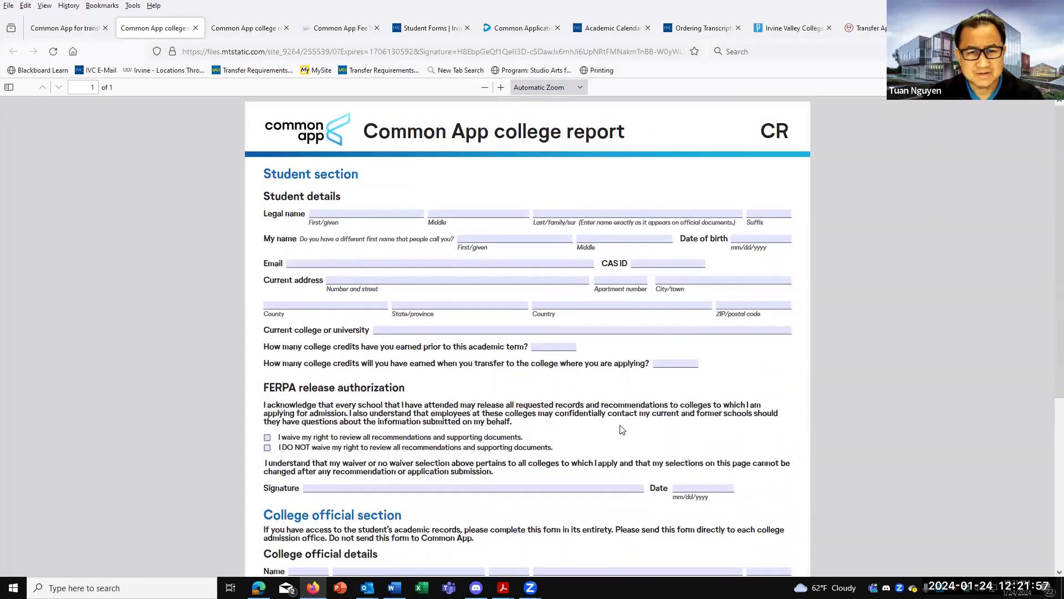
click(248, 27)
click(335, 31)
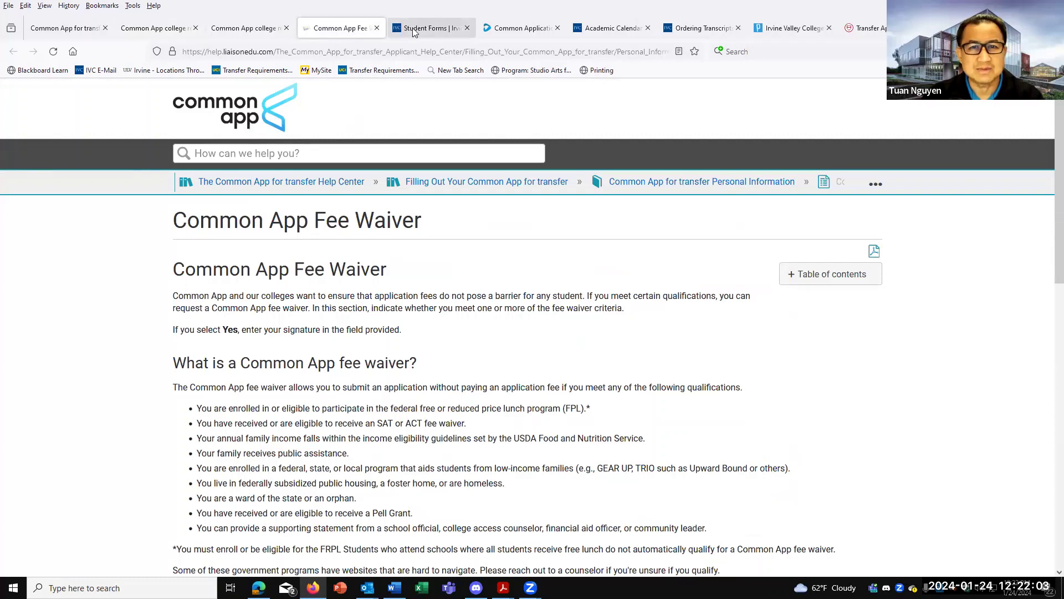
Review the Common Application Request's $6.00-per-recipient note and its three recipient sections.
click(519, 27)
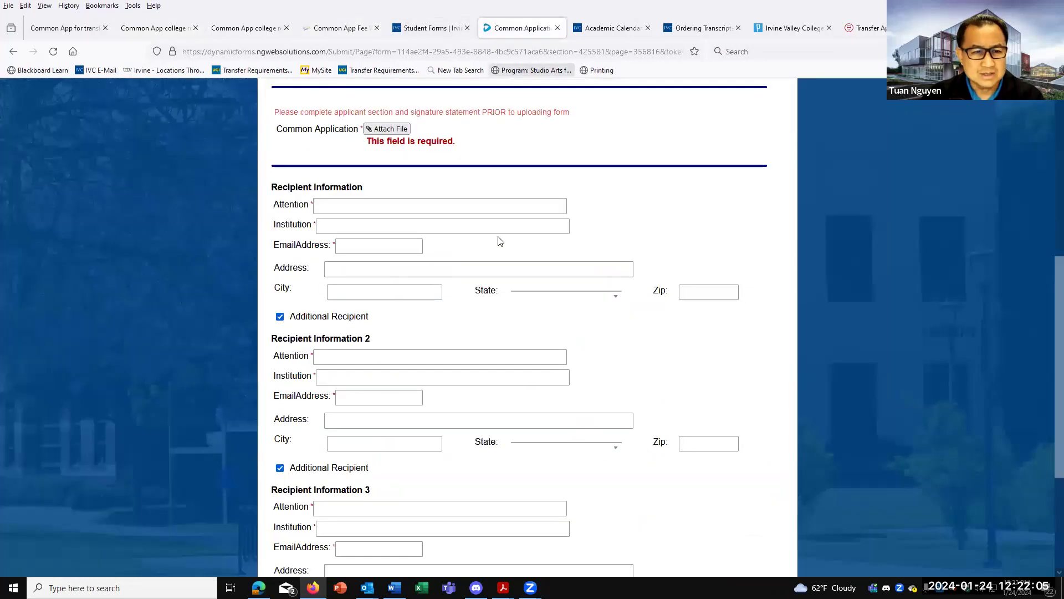
scroll(485, 301, down, 2)
scroll(485, 301, up, 6)
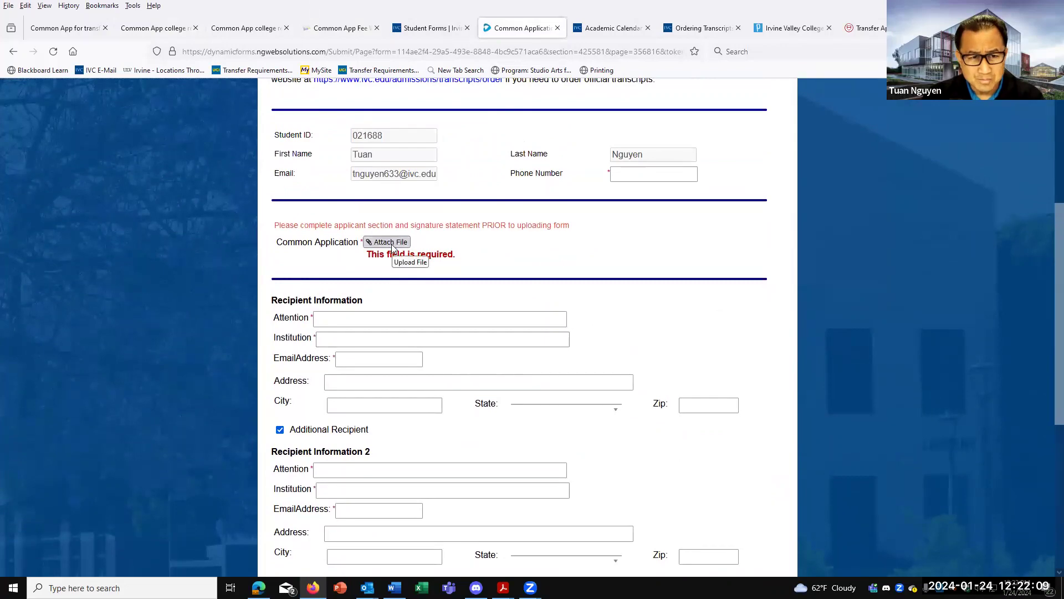
scroll(419, 336, down, 4)
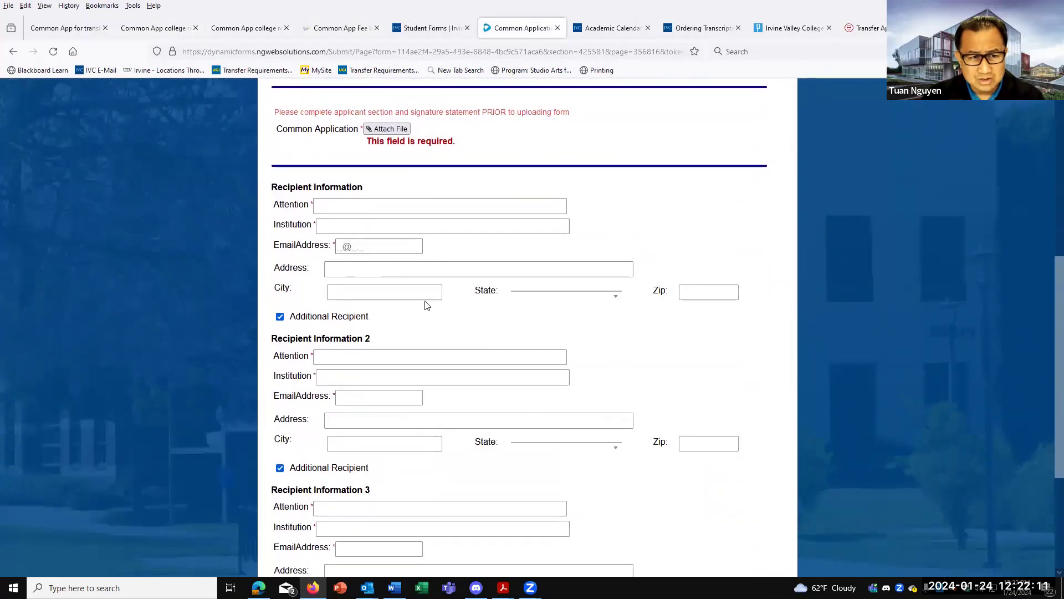
scroll(404, 265, down, 4)
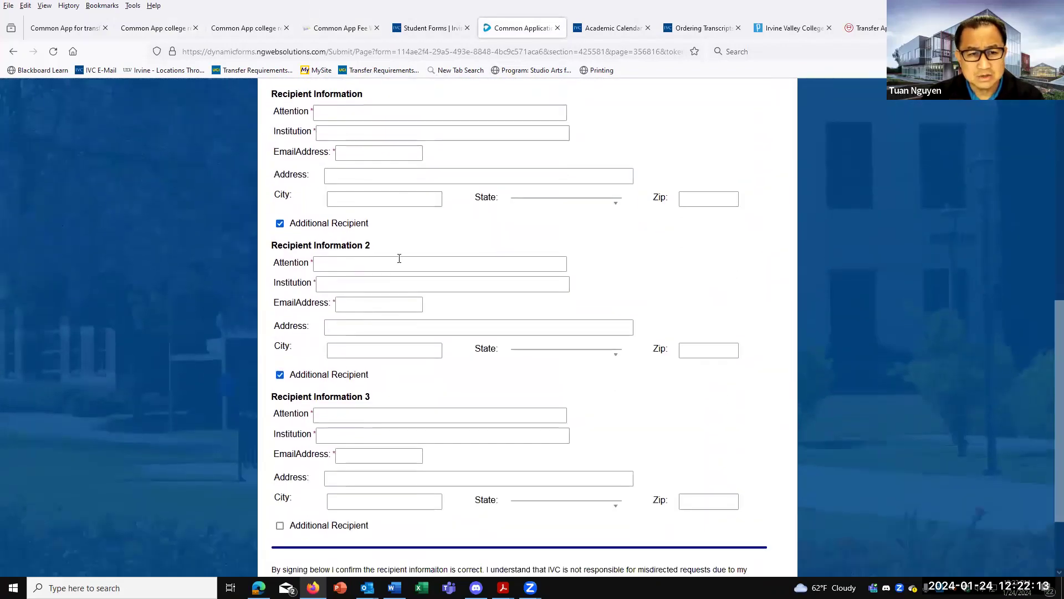
scroll(387, 378, down, 2)
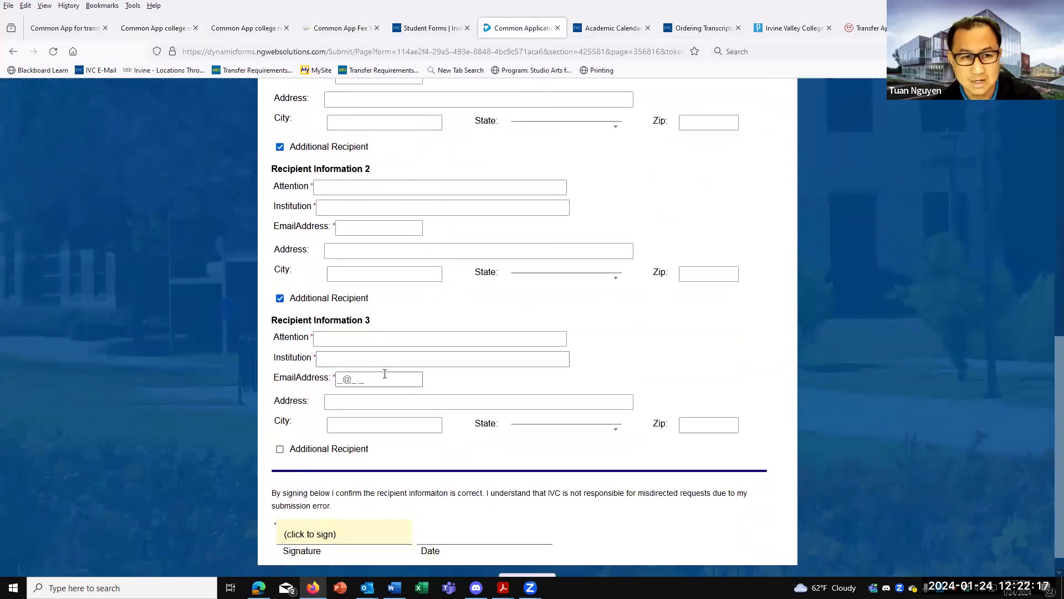
scroll(384, 373, up, 12)
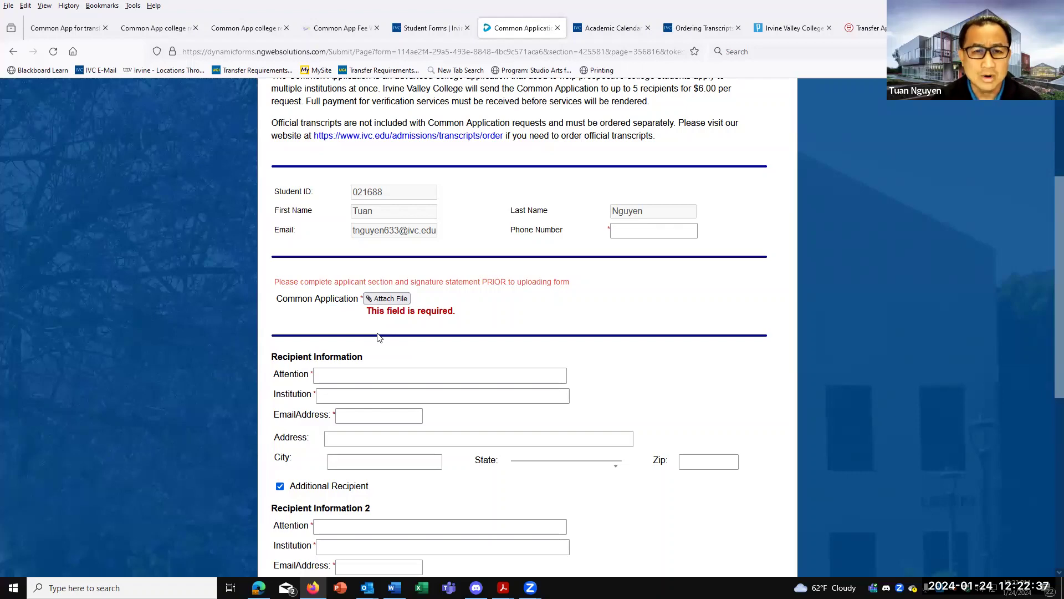
scroll(388, 364, down, 6)
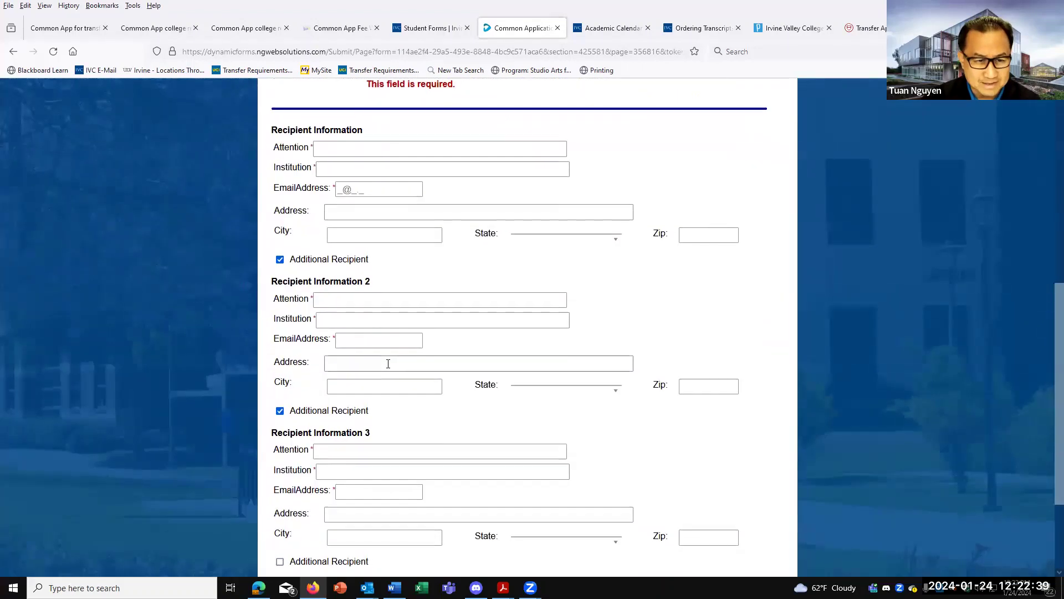
scroll(390, 380, up, 6)
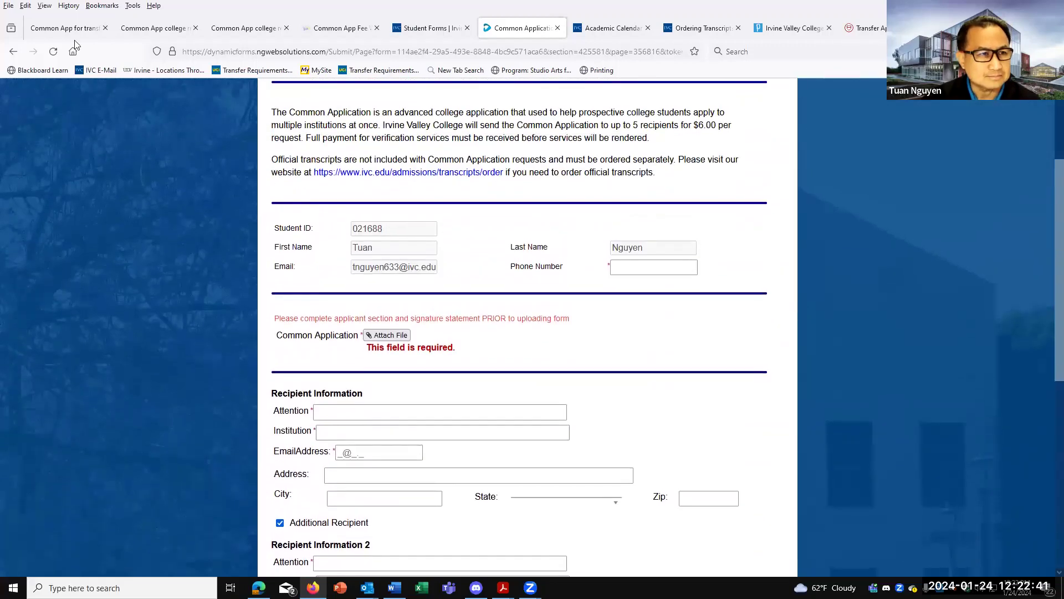
Glance at the College Report PDF, then go back to the transfer Documents page.
click(158, 28)
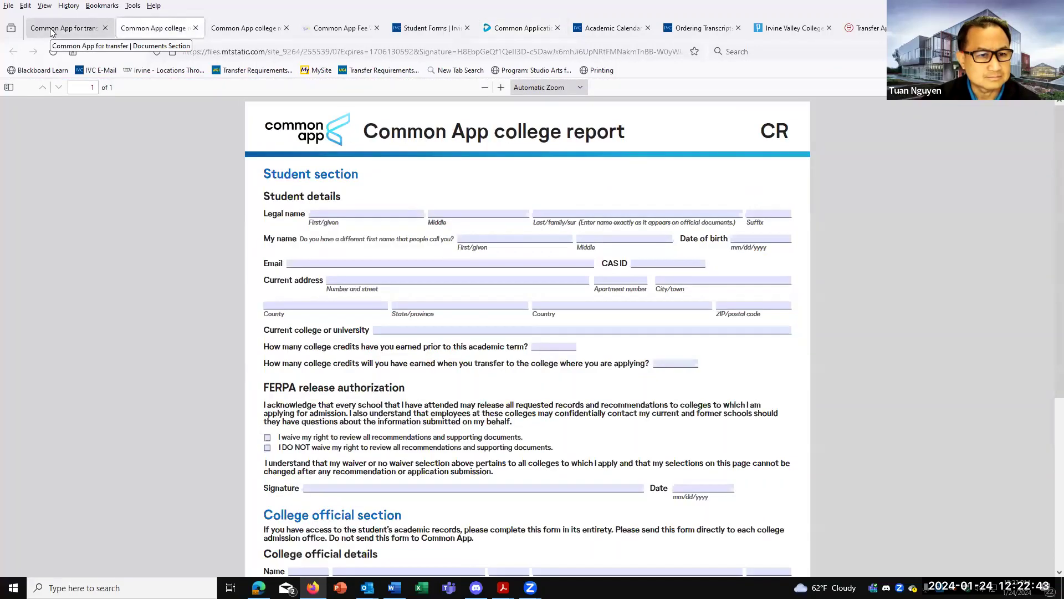
click(50, 28)
scroll(374, 296, up, 2)
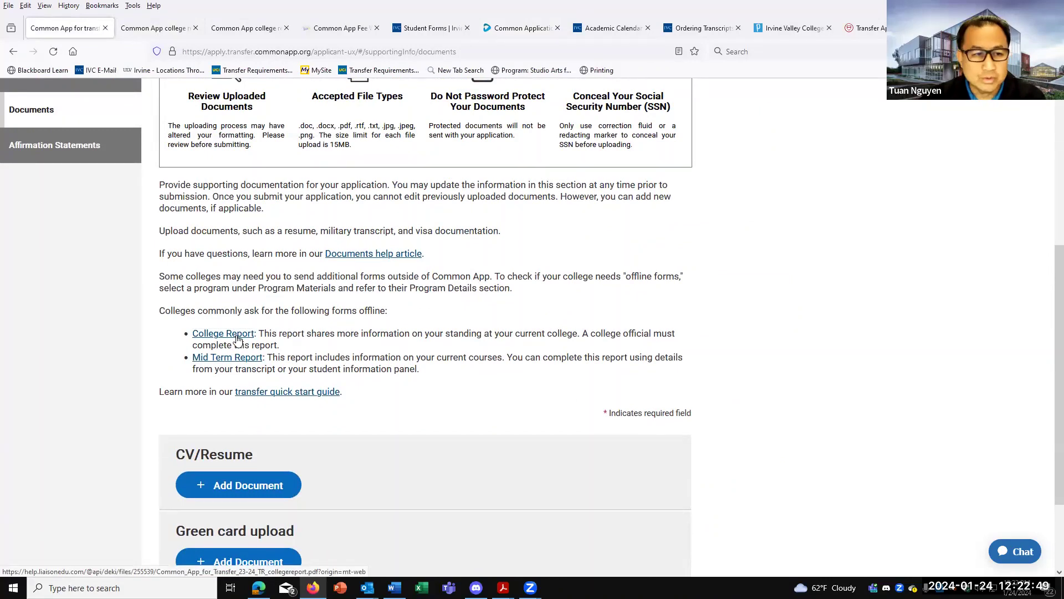
Open the Mid Term Report PDF and look over its blank student information and course fields.
click(238, 358)
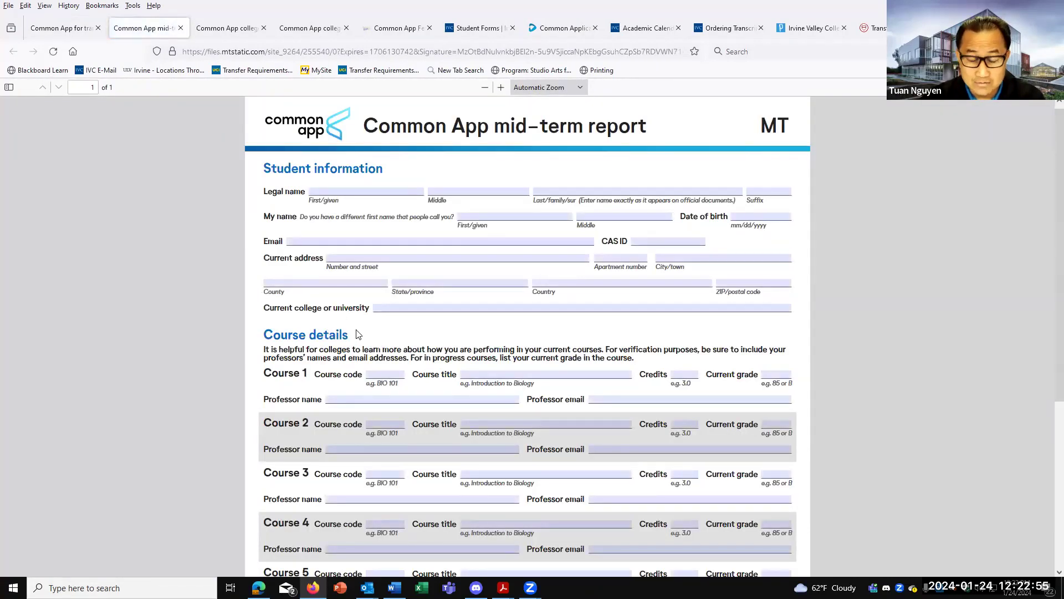
click(384, 312)
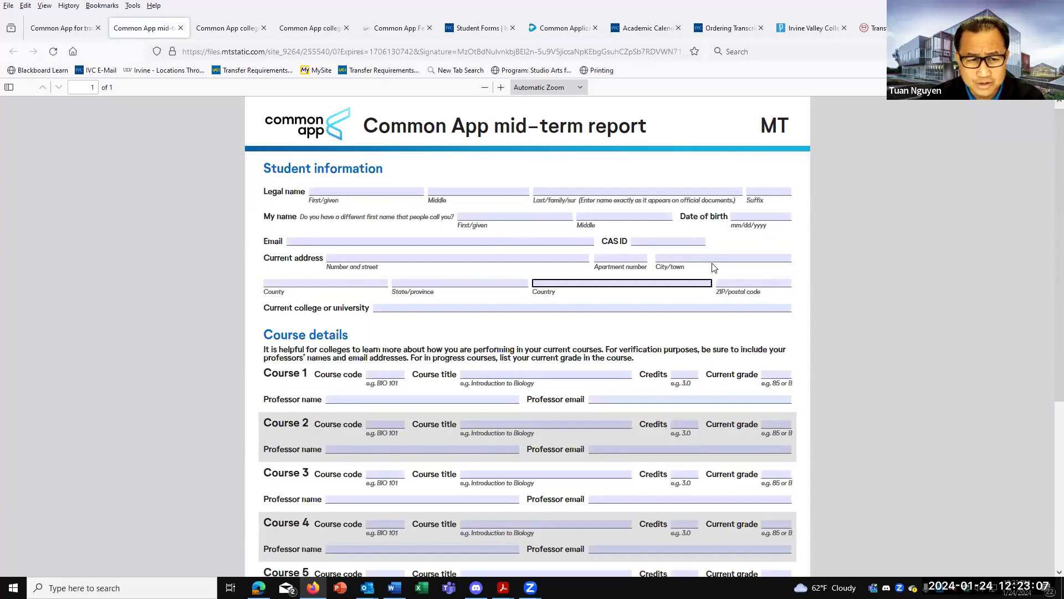
scroll(668, 260, down, 1)
scroll(669, 261, down, 2)
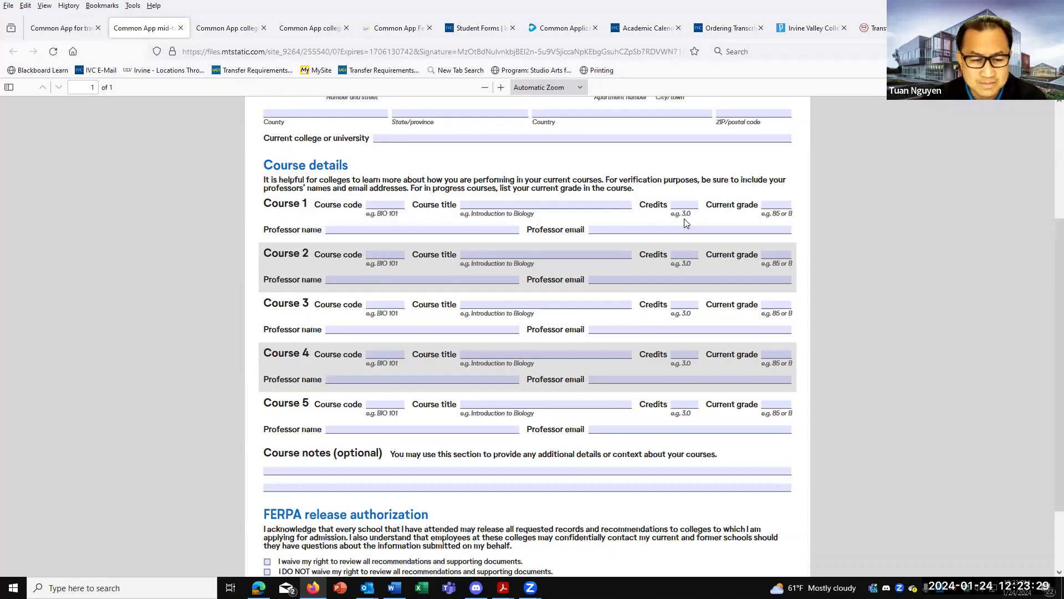
scroll(460, 462, down, 3)
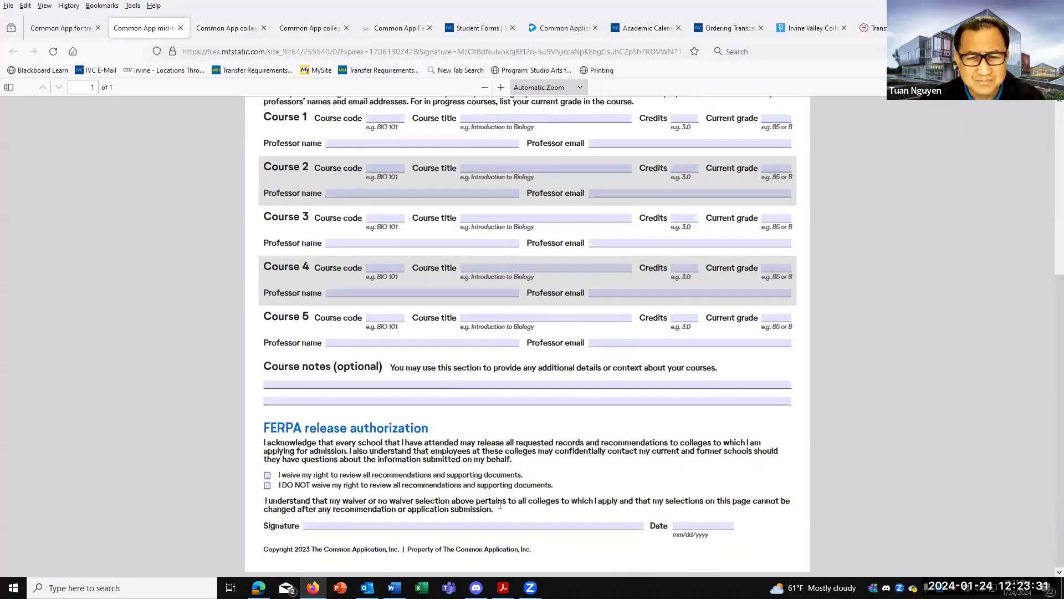
scroll(499, 504, up, 8)
scroll(500, 505, up, 1)
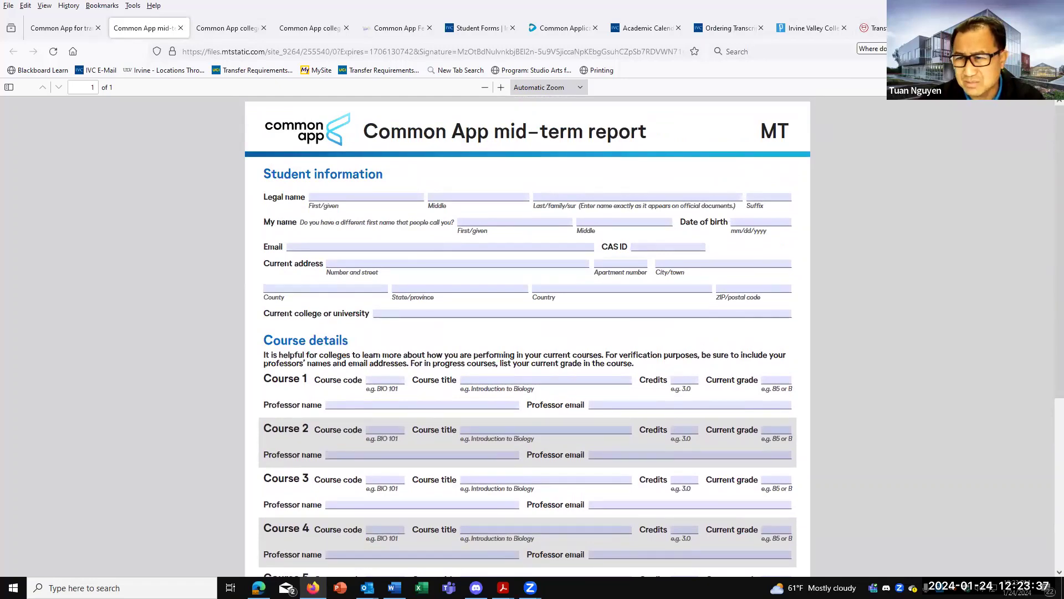
Show Cornell's Transfer Application Timeline listing the March 15 College Report and Mid-Term Report.
click(943, 28)
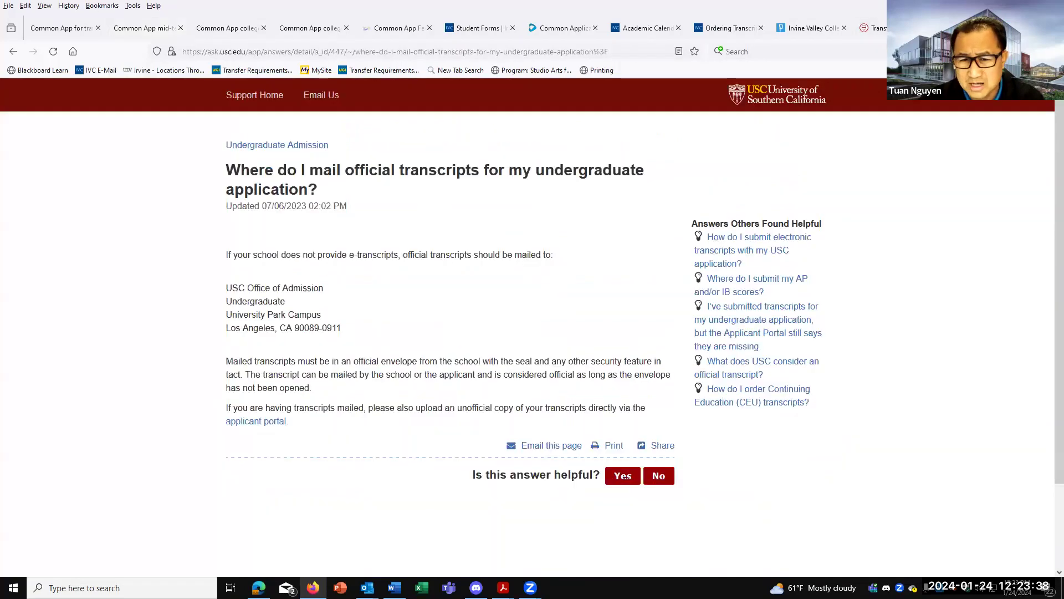
click(884, 30)
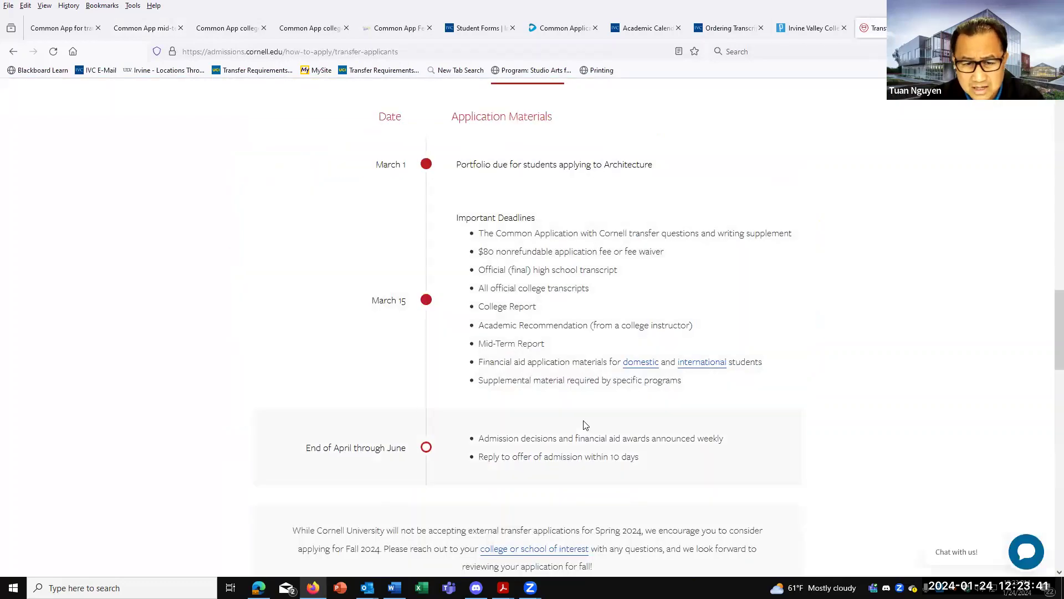
scroll(585, 425, down, 3)
scroll(582, 424, up, 4)
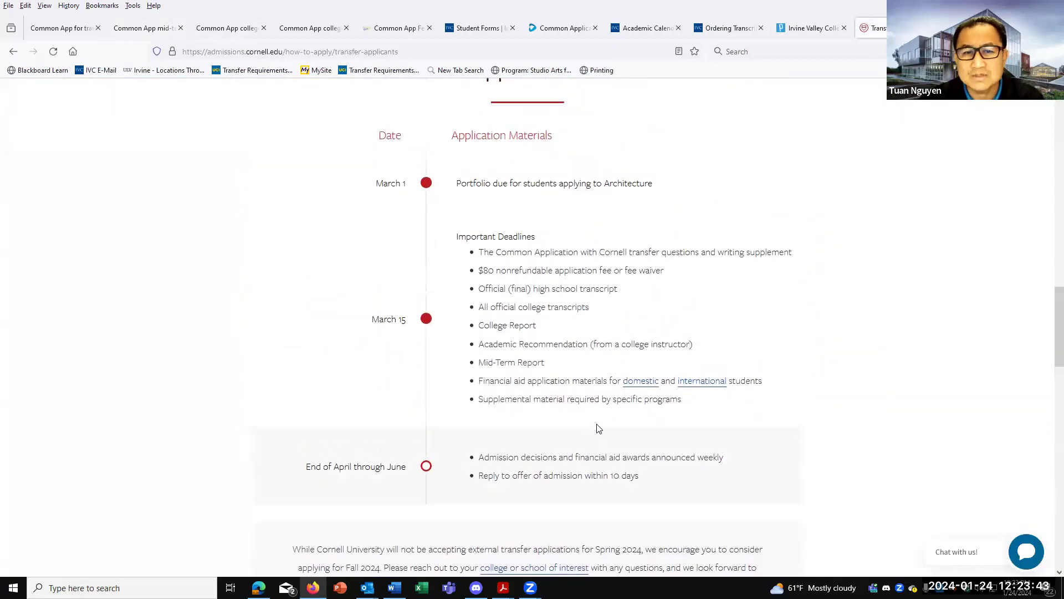
scroll(598, 428, up, 2)
scroll(598, 428, up, 4)
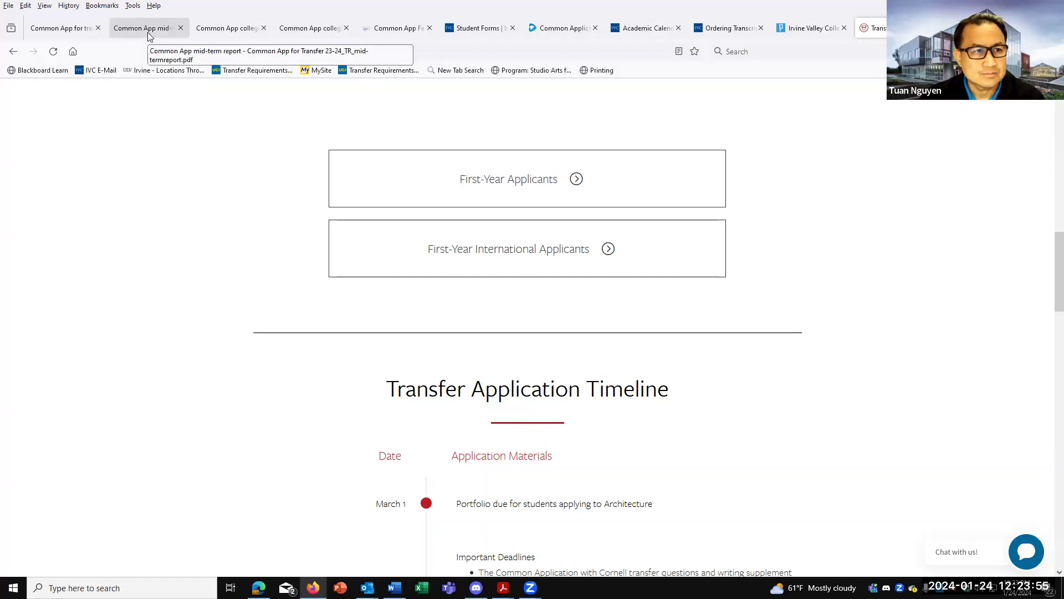
Go back to the Common App transfer Documents page.
click(69, 29)
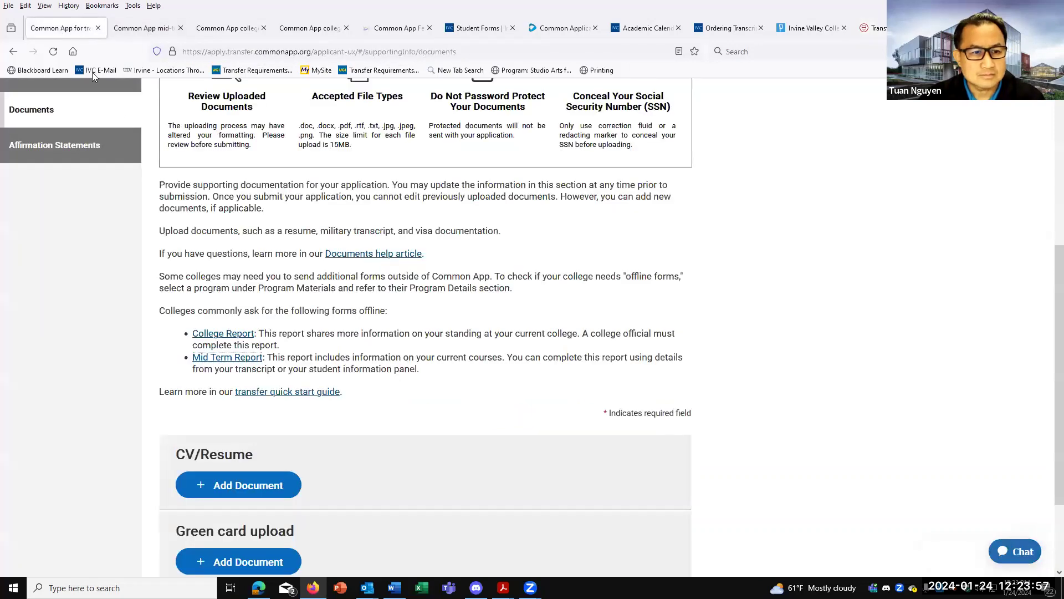
scroll(314, 280, down, 4)
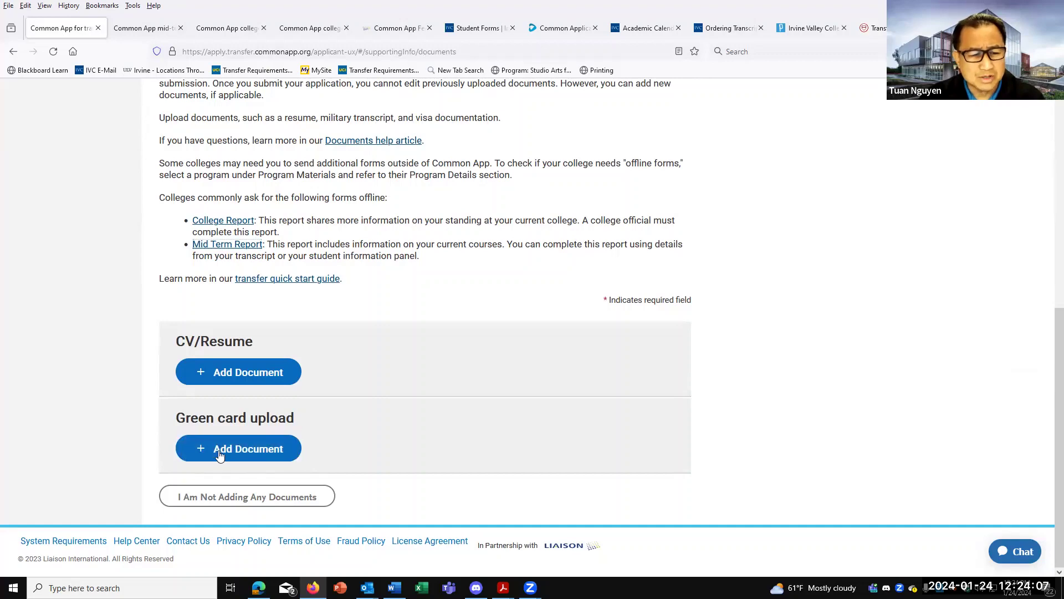
scroll(293, 449, up, 6)
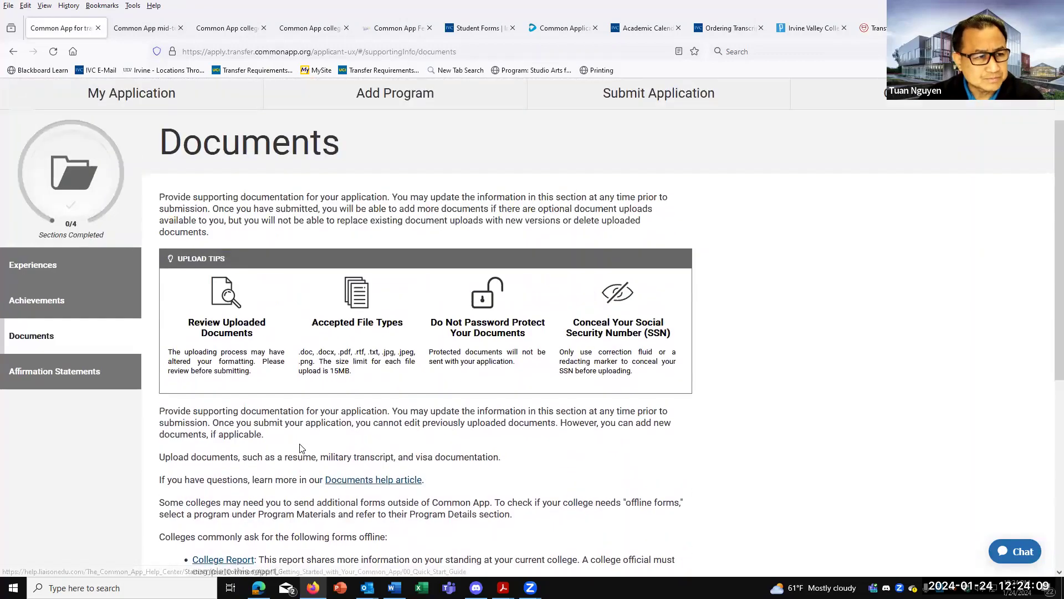
Read through the six required Affirmation Statements and the Applicant Signature field.
click(49, 384)
scroll(412, 424, down, 3)
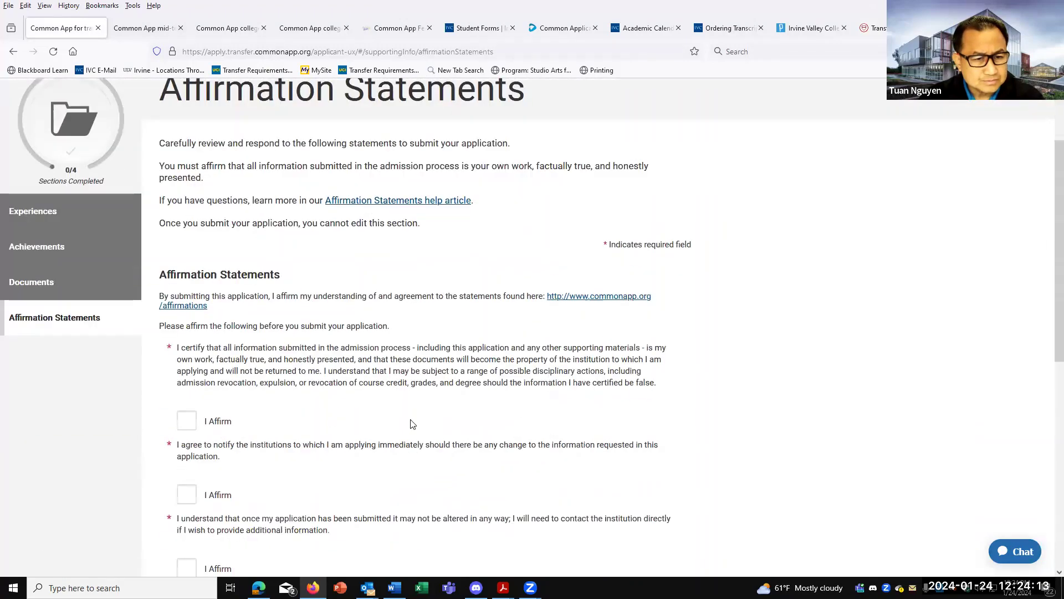
scroll(412, 424, up, 2)
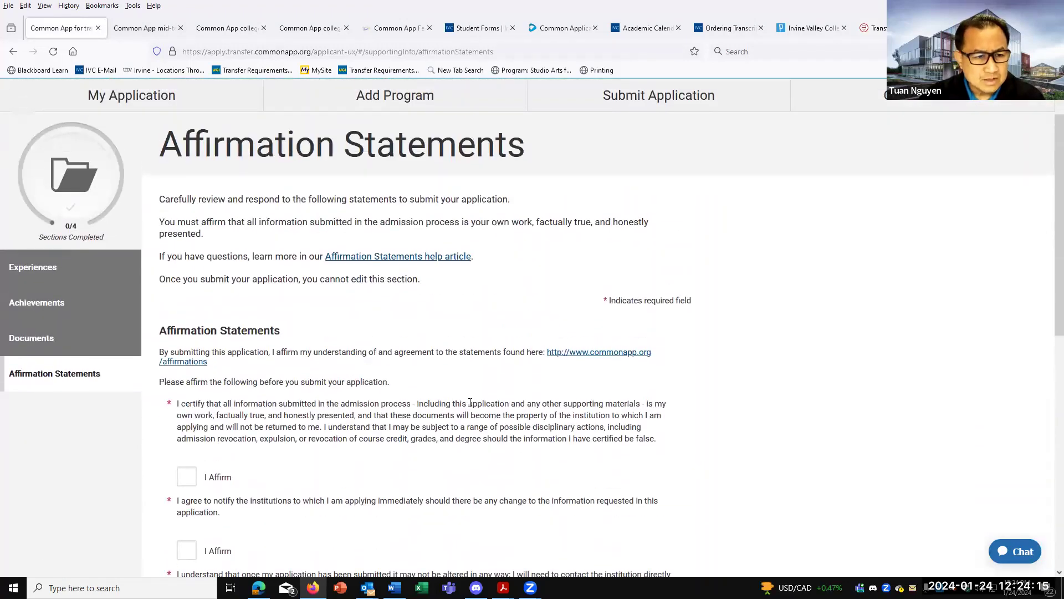
scroll(470, 403, down, 4)
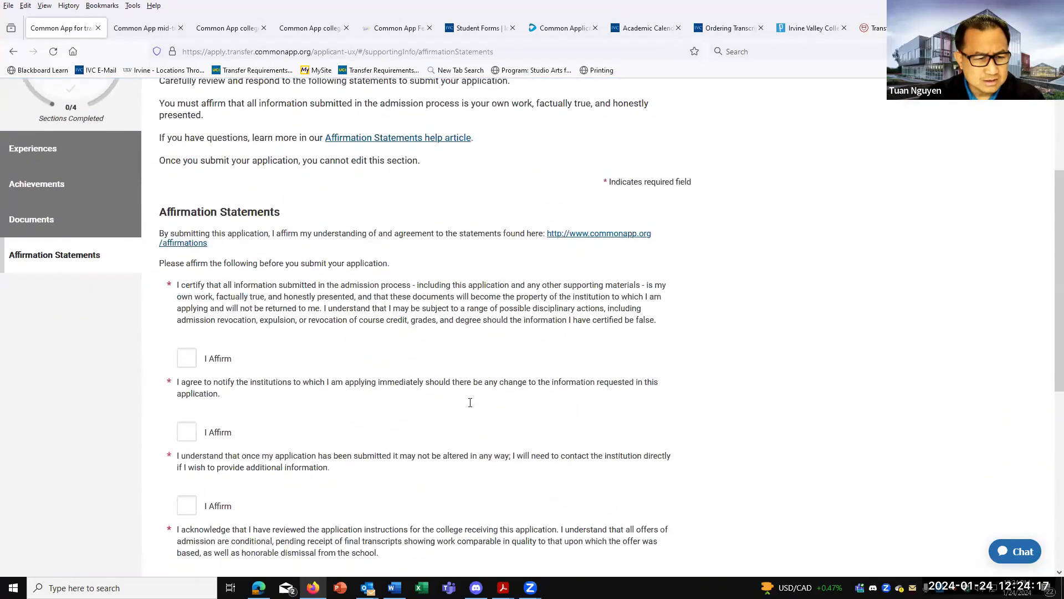
scroll(470, 407, up, 3)
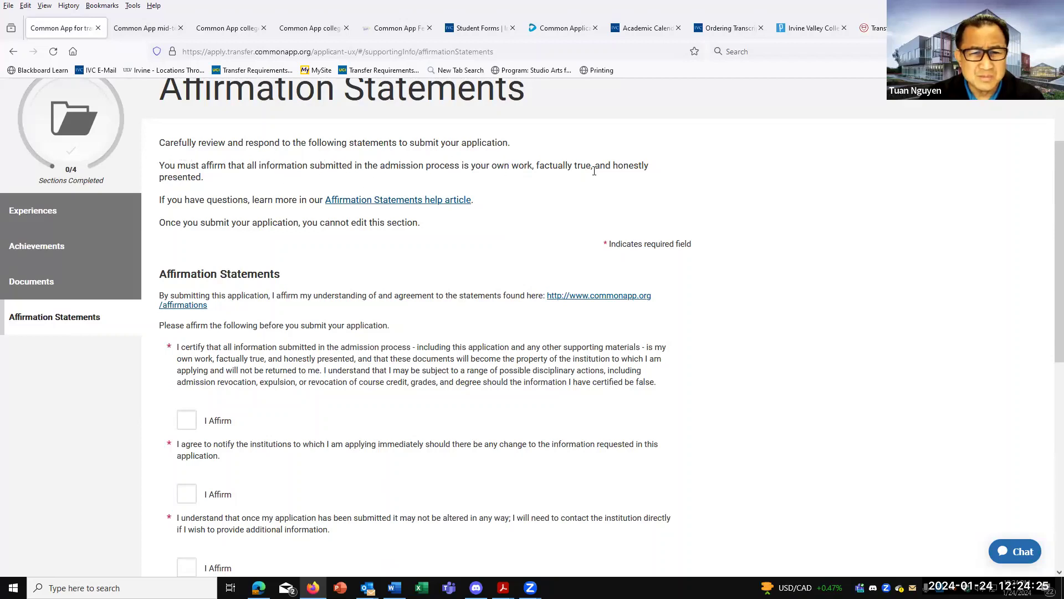
scroll(579, 244, down, 2)
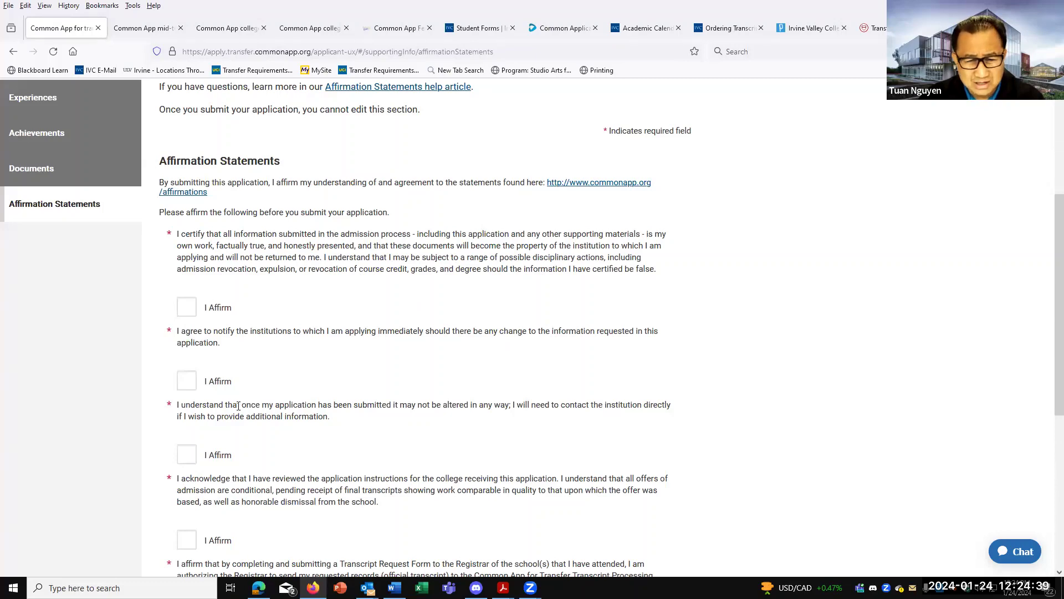
scroll(222, 399, down, 3)
scroll(187, 386, down, 3)
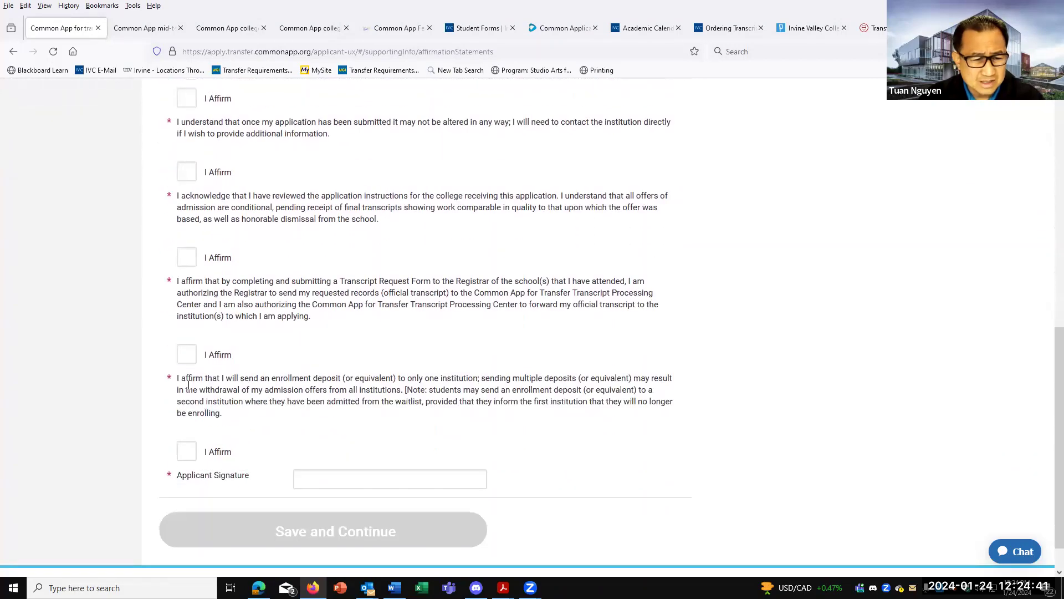
scroll(314, 488, up, 10)
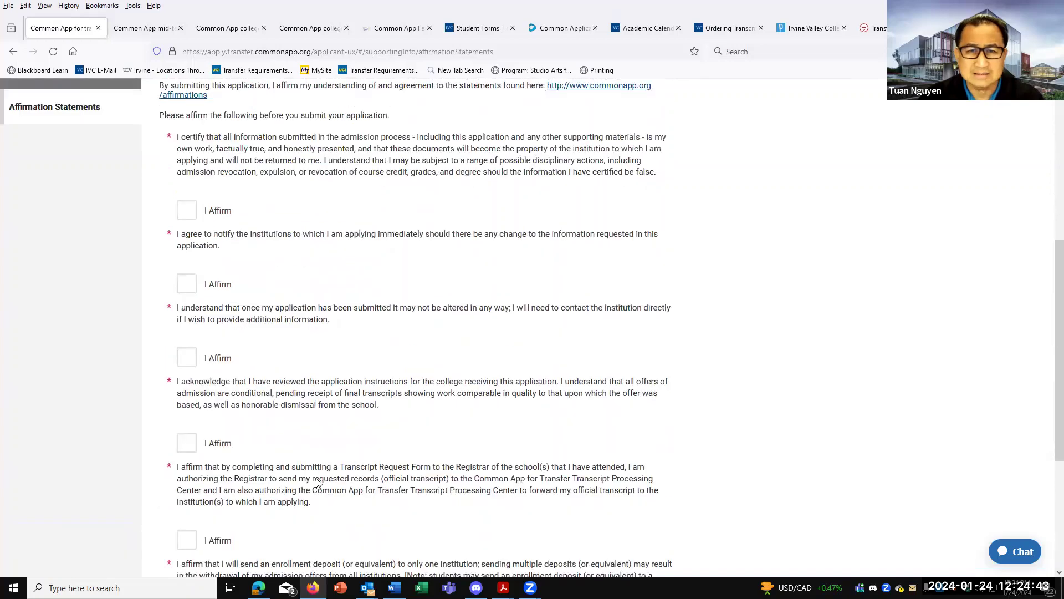
Open the NYU Spring and Fall program's Questions page from My Application's Program Materials.
click(142, 154)
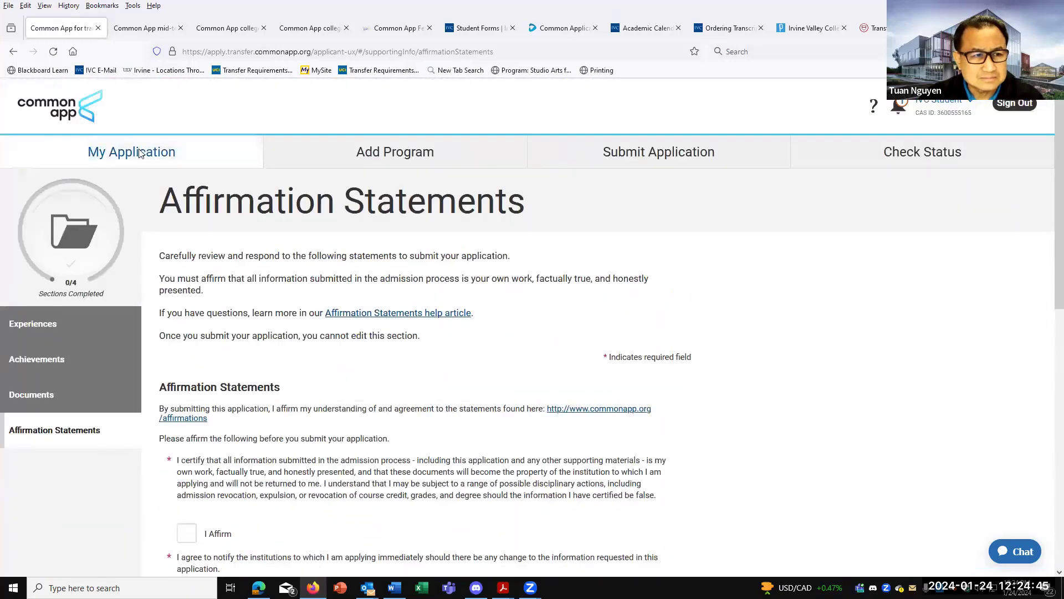
click(742, 503)
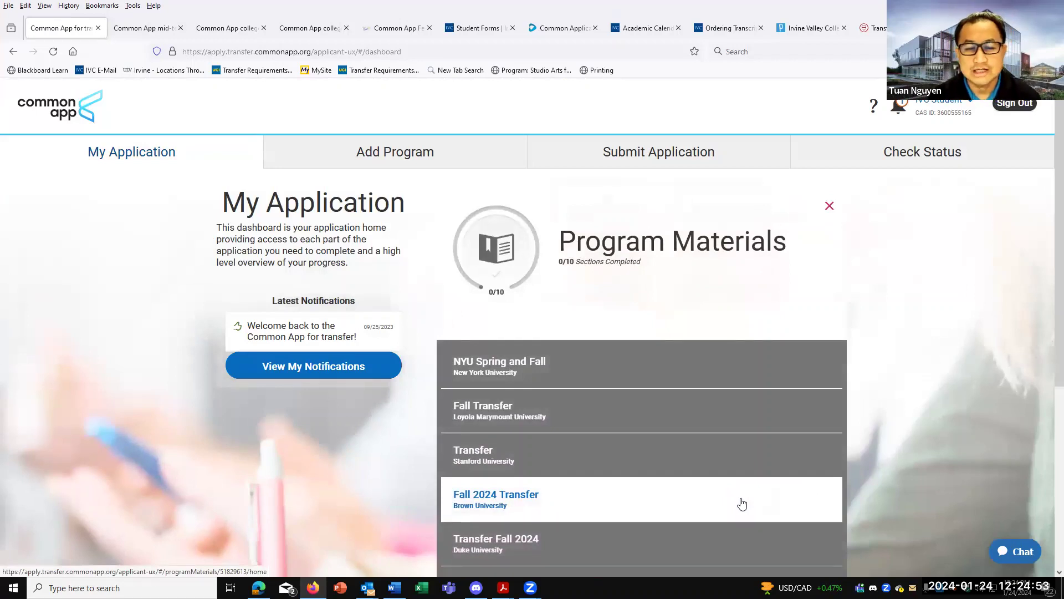
scroll(861, 417, down, 1)
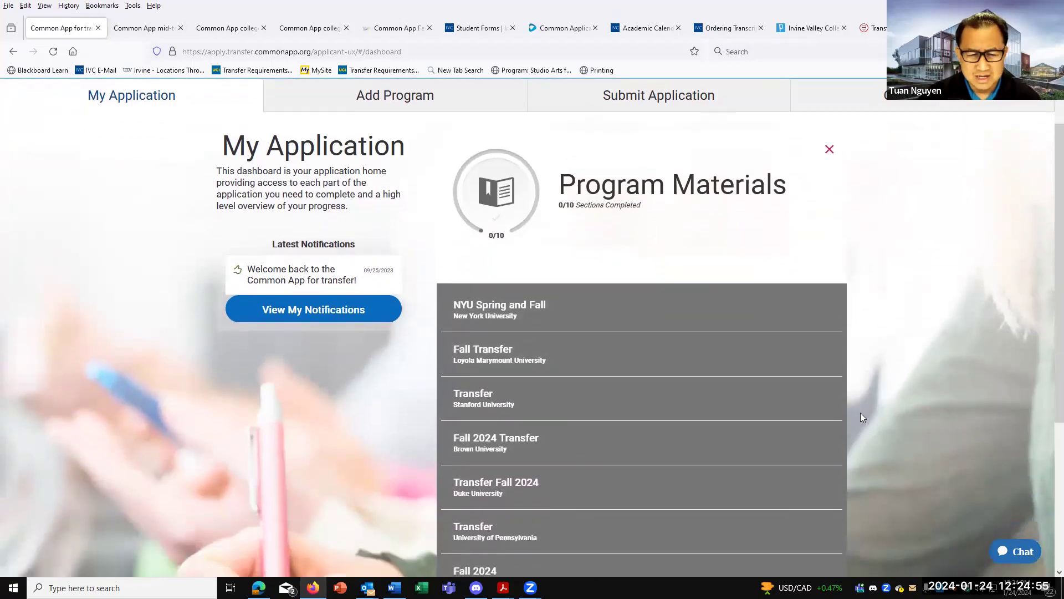
click(477, 313)
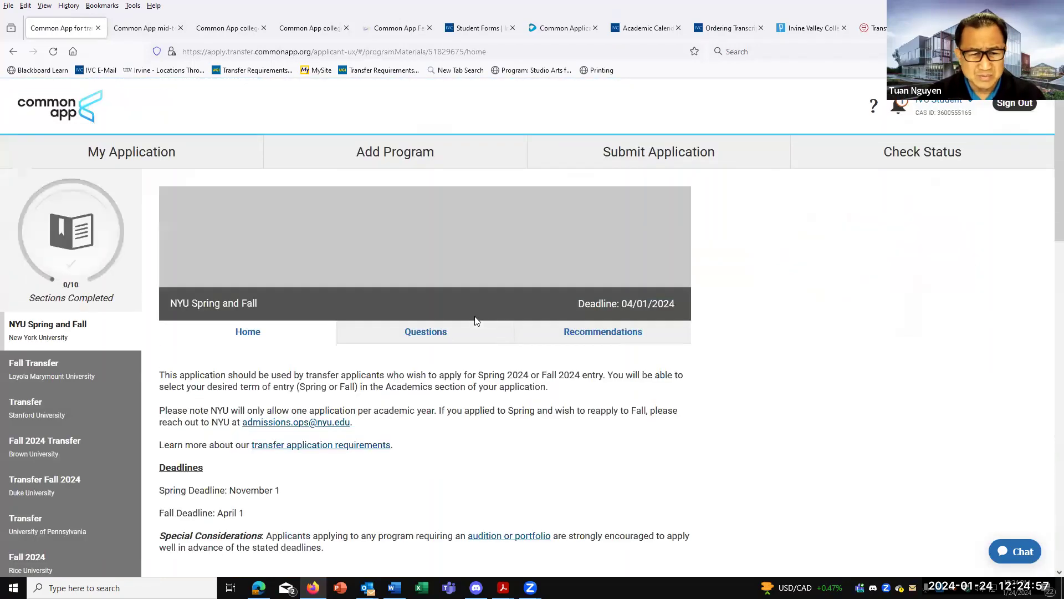
click(428, 330)
Scroll down the NYU questions to the FAFSA, fee waiver and 2500-character transfer statement prompts.
scroll(390, 348, down, 4)
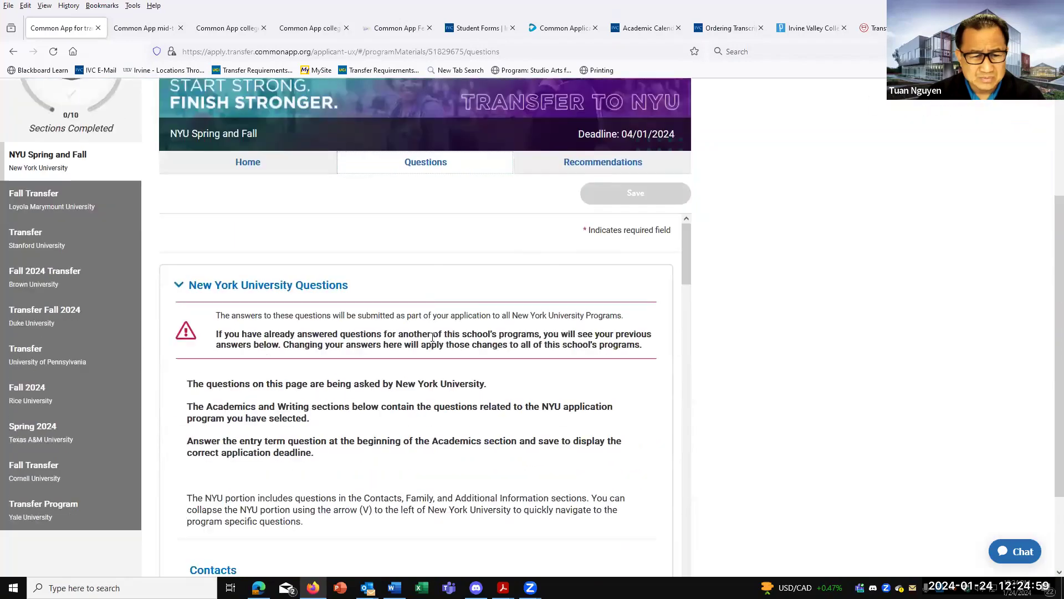
scroll(391, 348, down, 3)
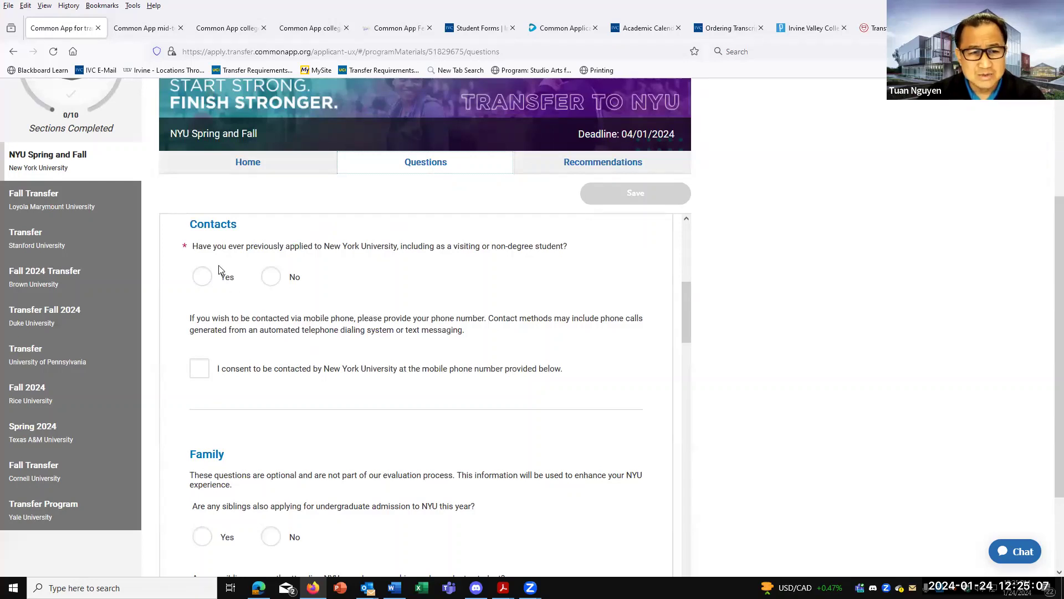
scroll(244, 310, down, 6)
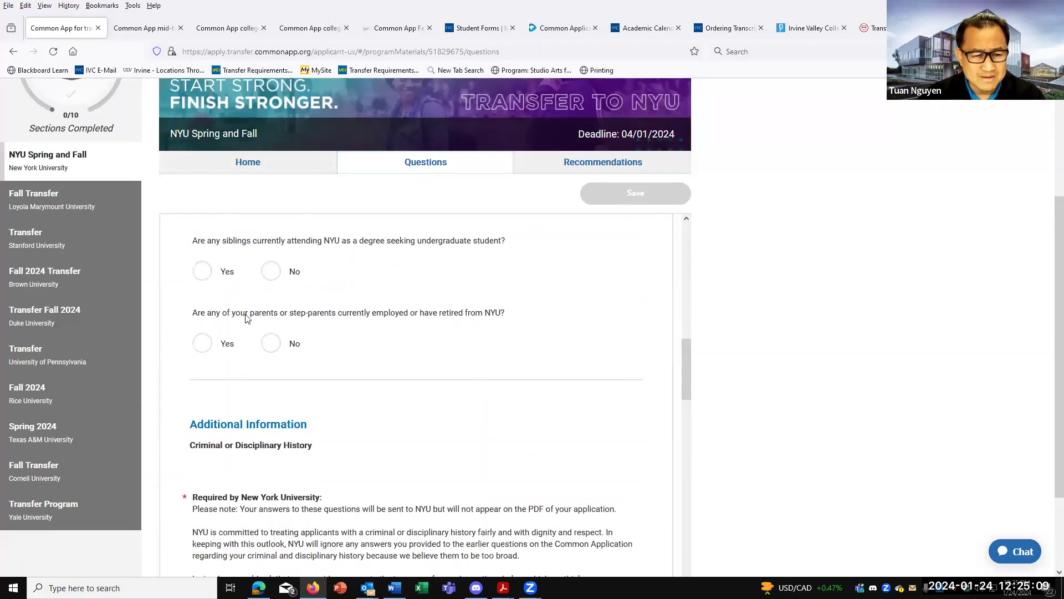
scroll(247, 319, down, 3)
scroll(247, 300, down, 3)
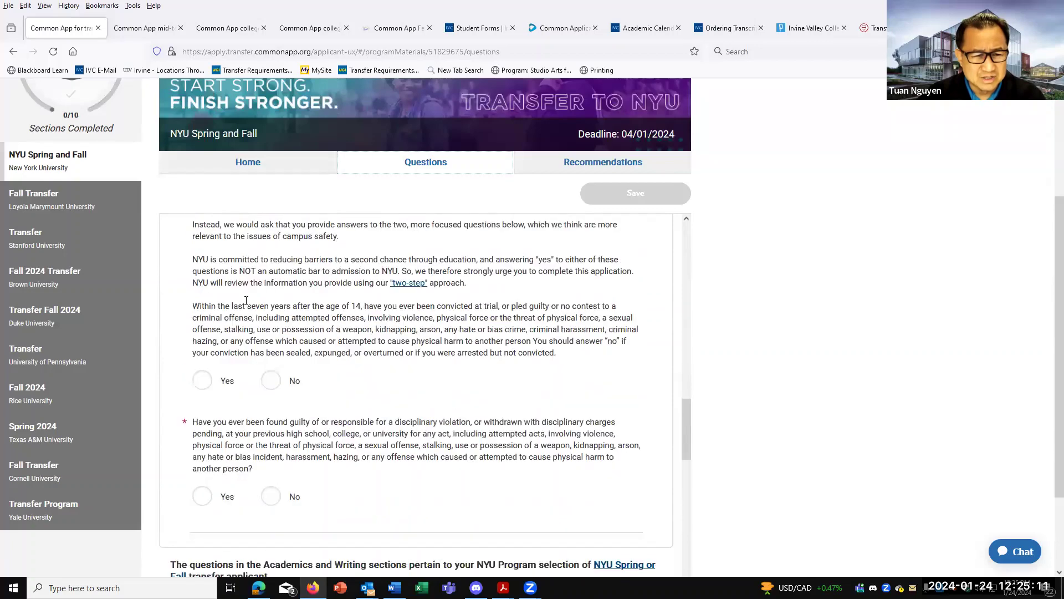
scroll(246, 303, down, 10)
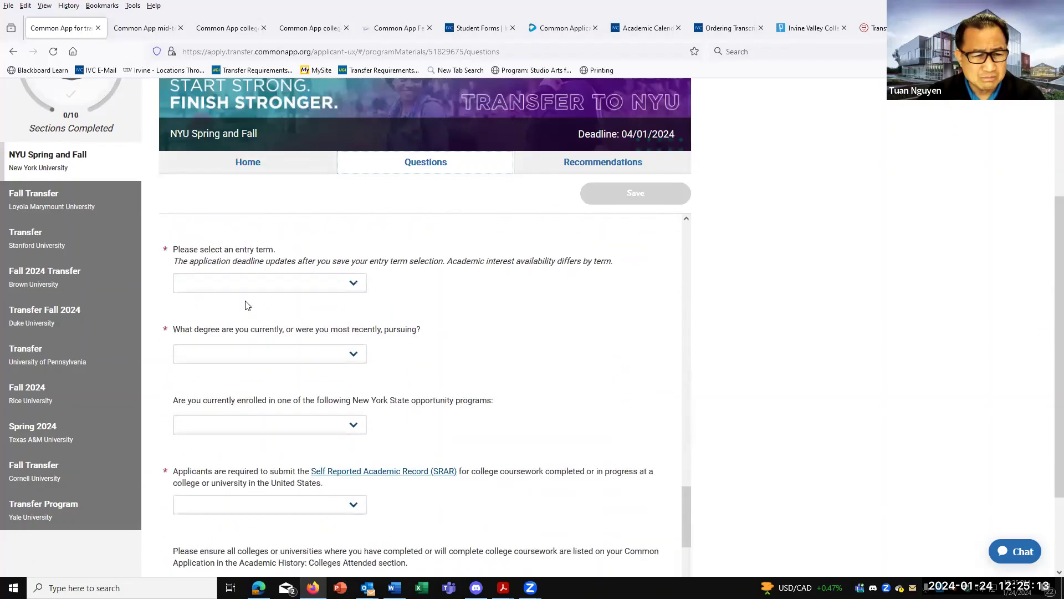
scroll(248, 306, down, 6)
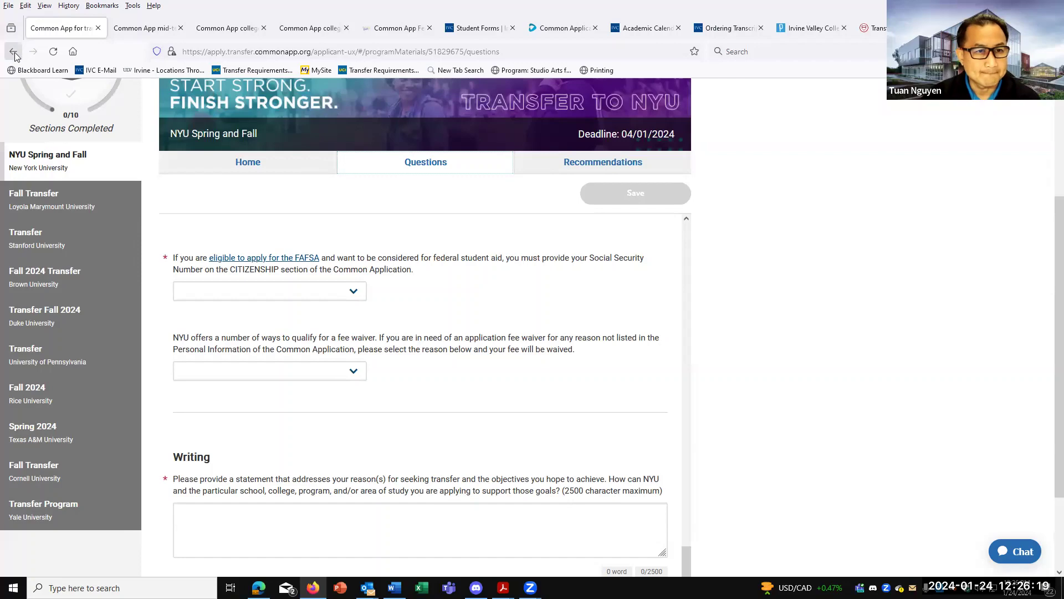
Leave the NYU pages for the dashboard and expand the Program Materials list of programs.
scroll(244, 162, up, 3)
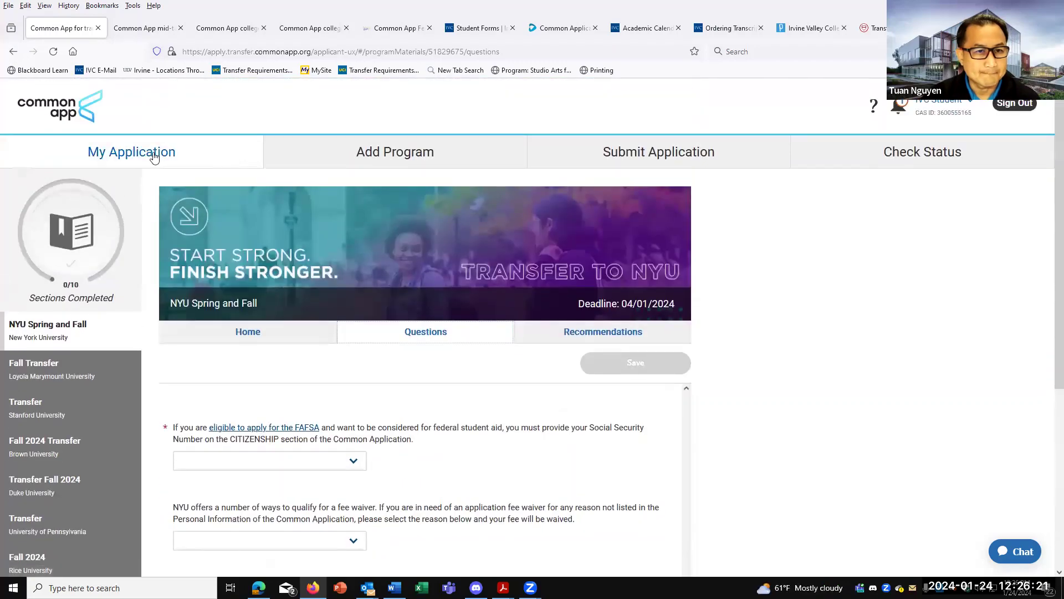
click(13, 51)
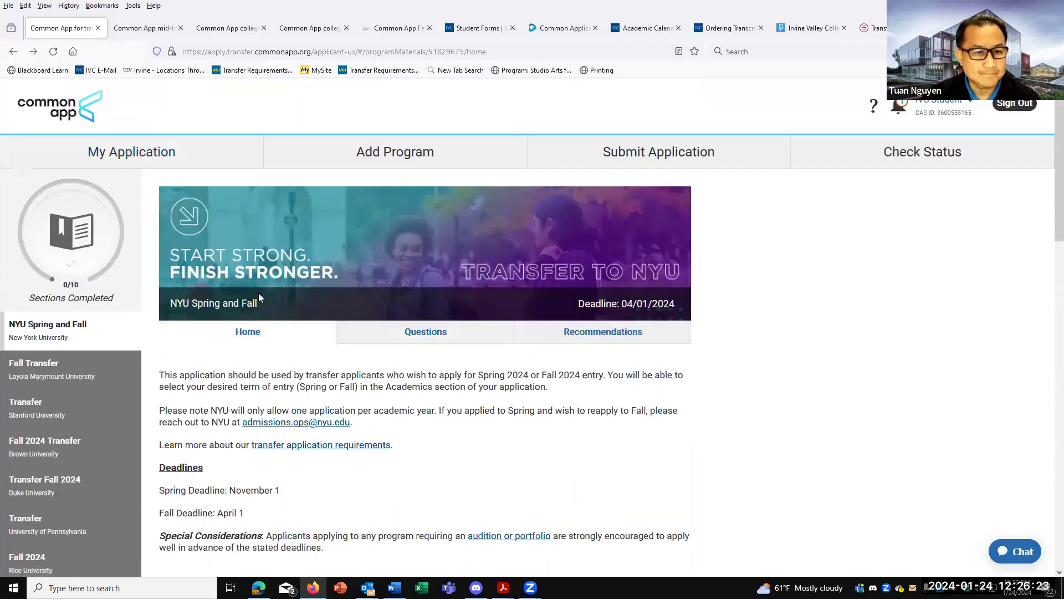
click(13, 51)
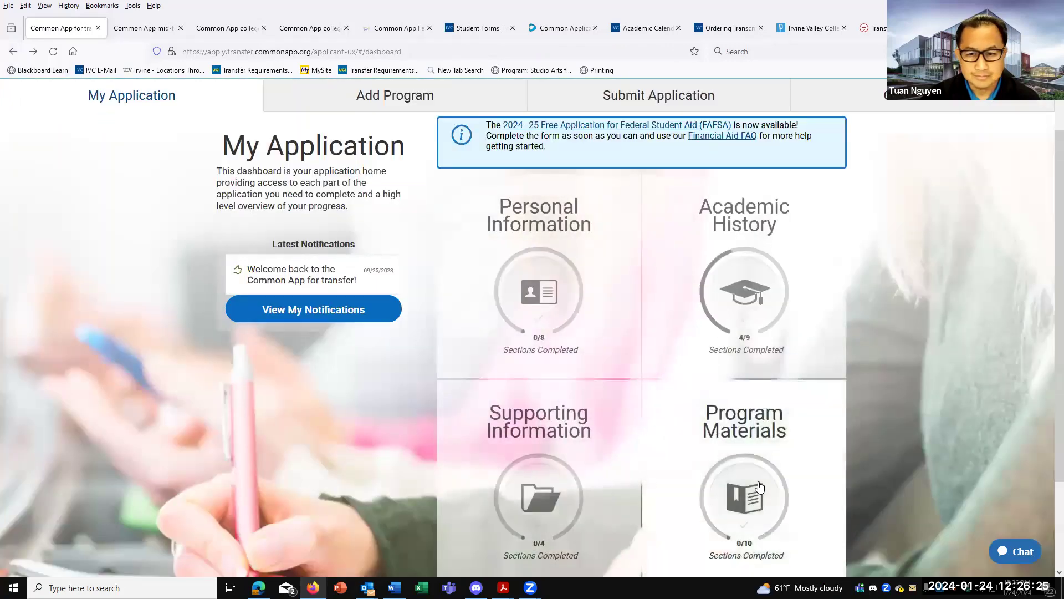
click(759, 487)
scroll(730, 458, down, 2)
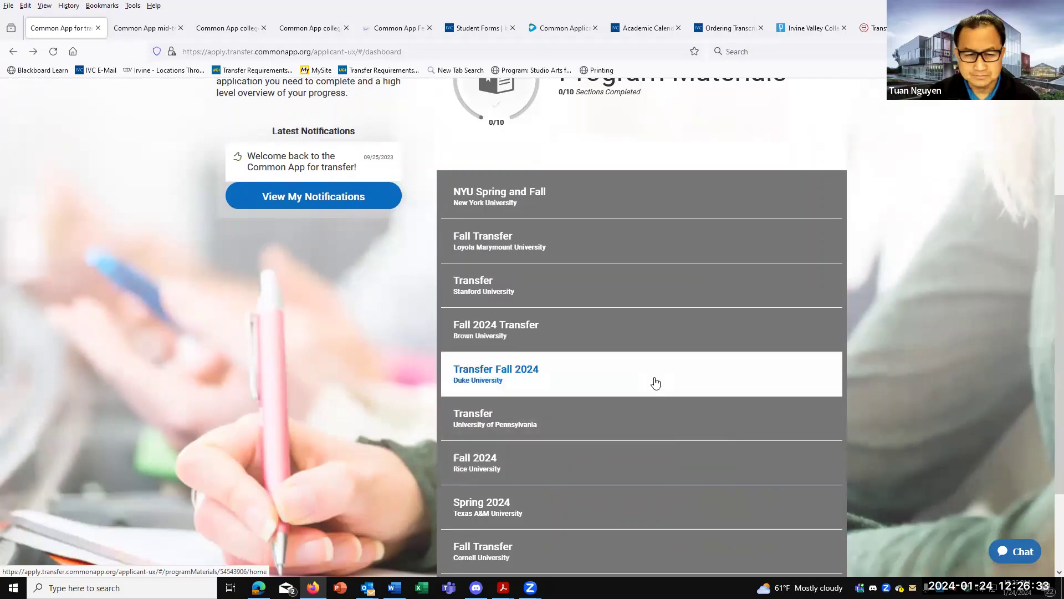
click(537, 294)
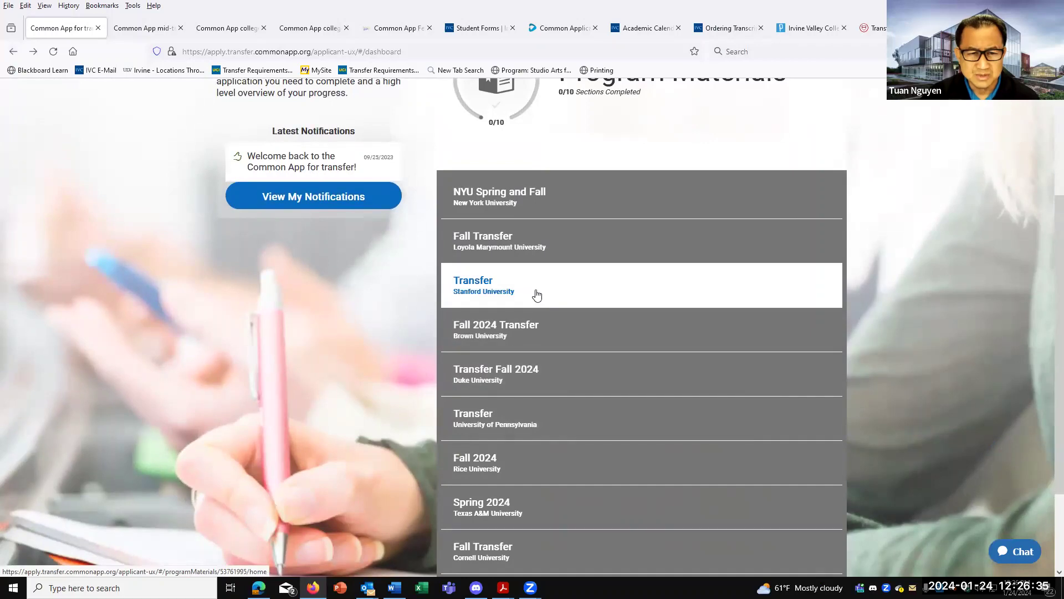
scroll(527, 368, down, 3)
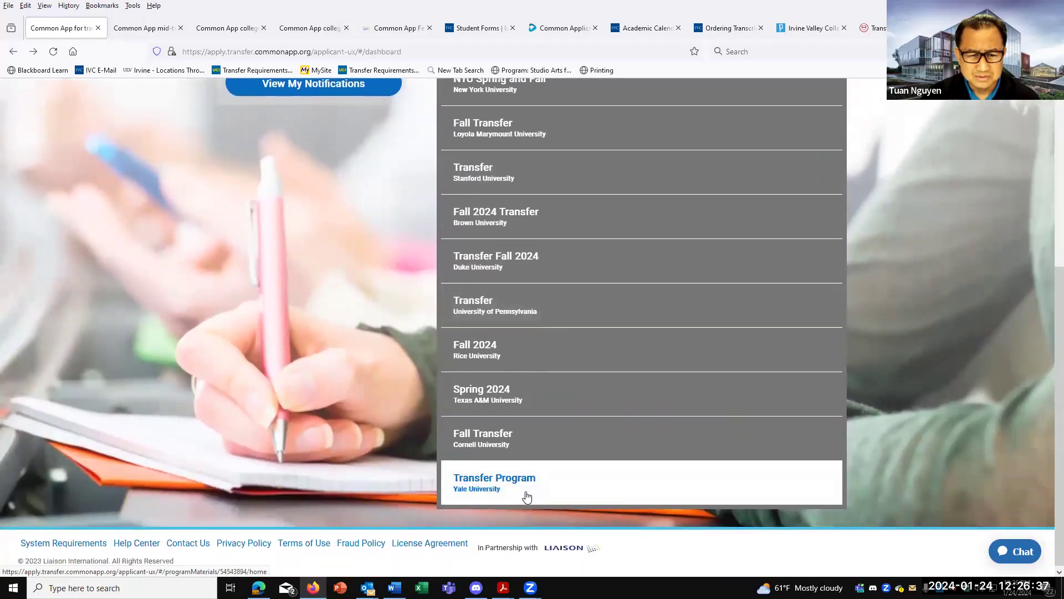
scroll(527, 496, up, 4)
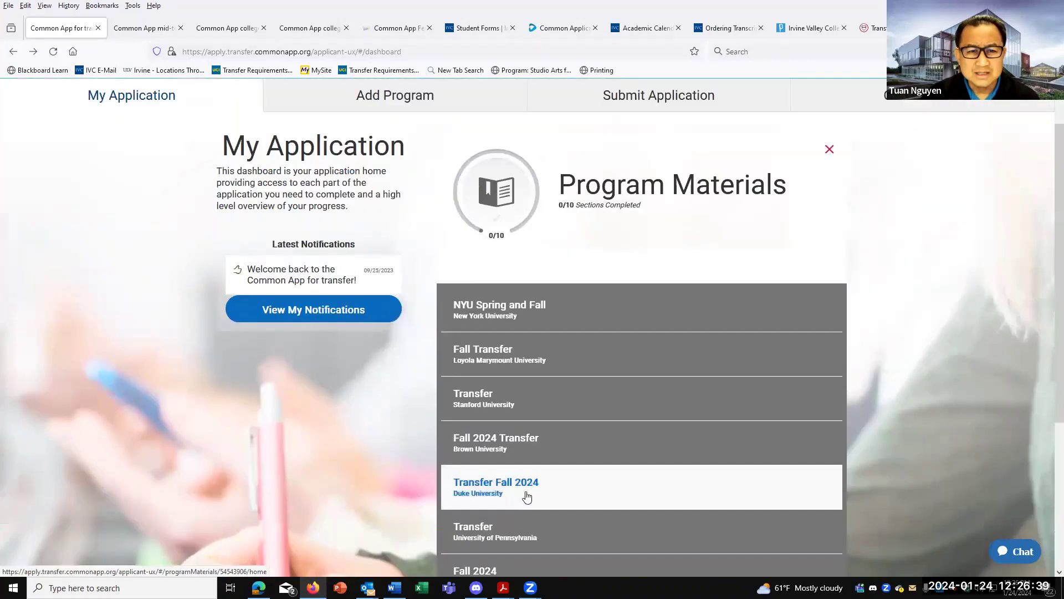
Search 'university of southern' on Add Programs and add USC Transfer Fall.
scroll(528, 496, up, 2)
click(413, 160)
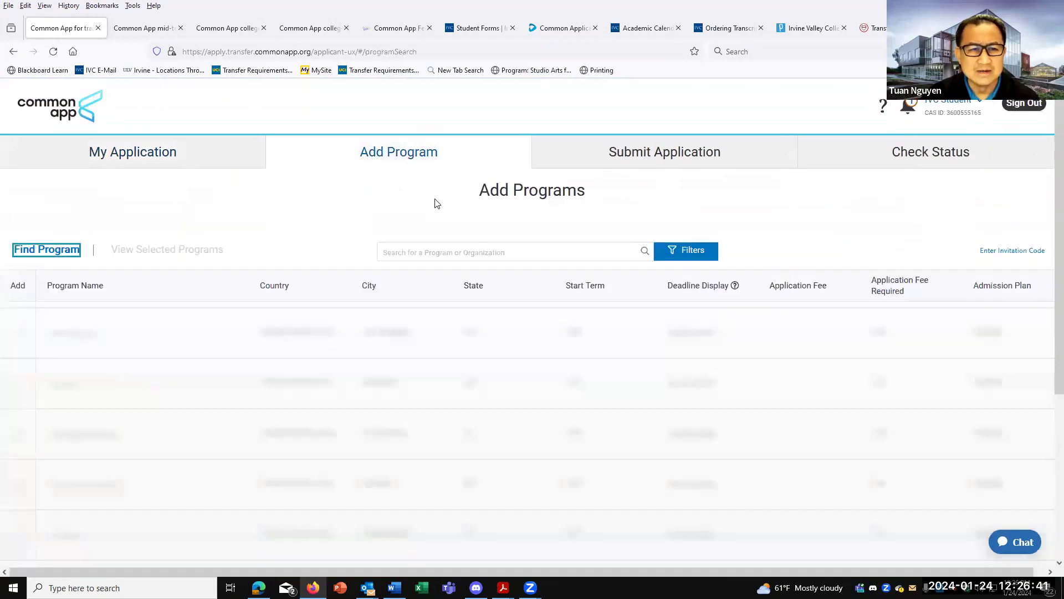
click(403, 270)
text(universit)
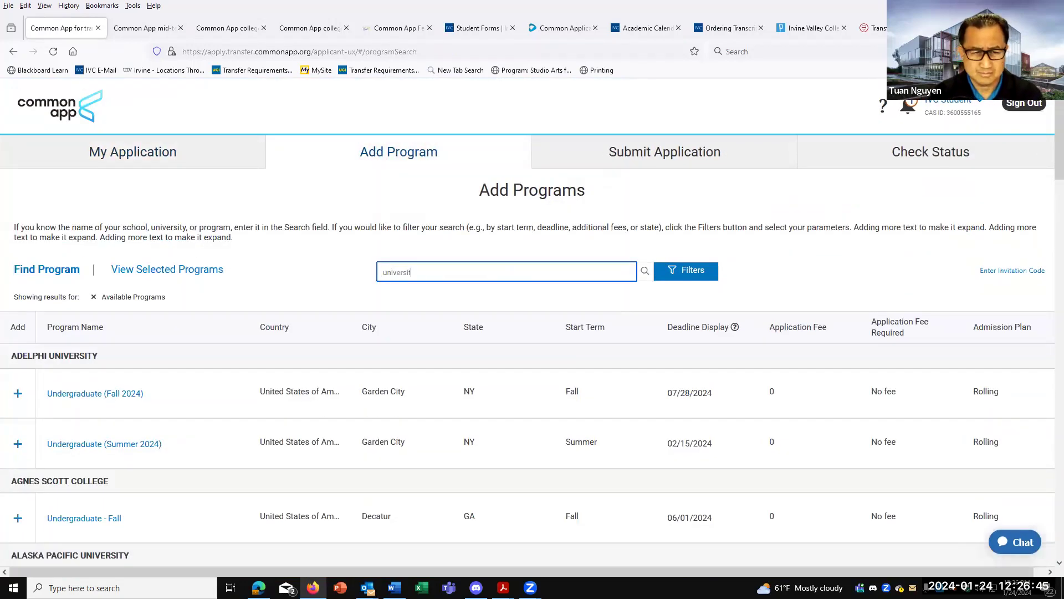
text(y of southern ca)
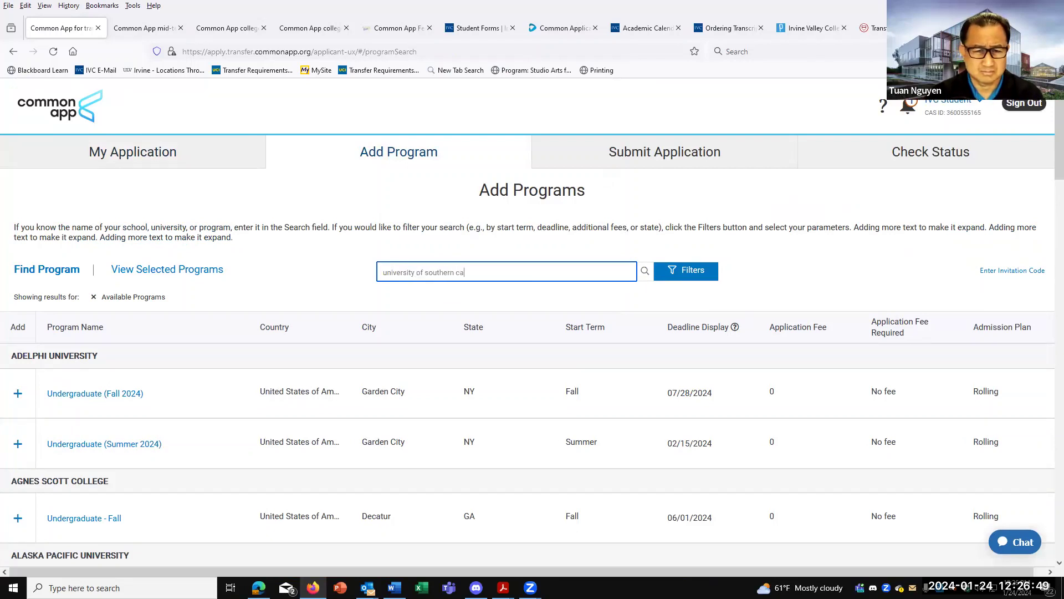
click(19, 395)
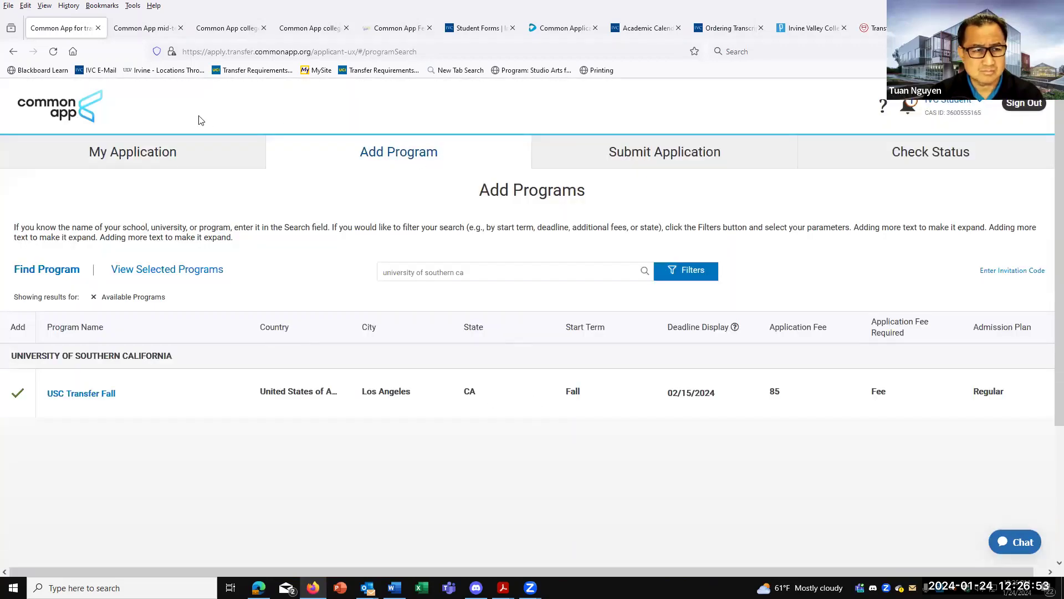
Open USC Transfer Fall's program materials page showing its 02/15/2024 deadline.
click(133, 154)
scroll(730, 483, down, 1)
click(730, 482)
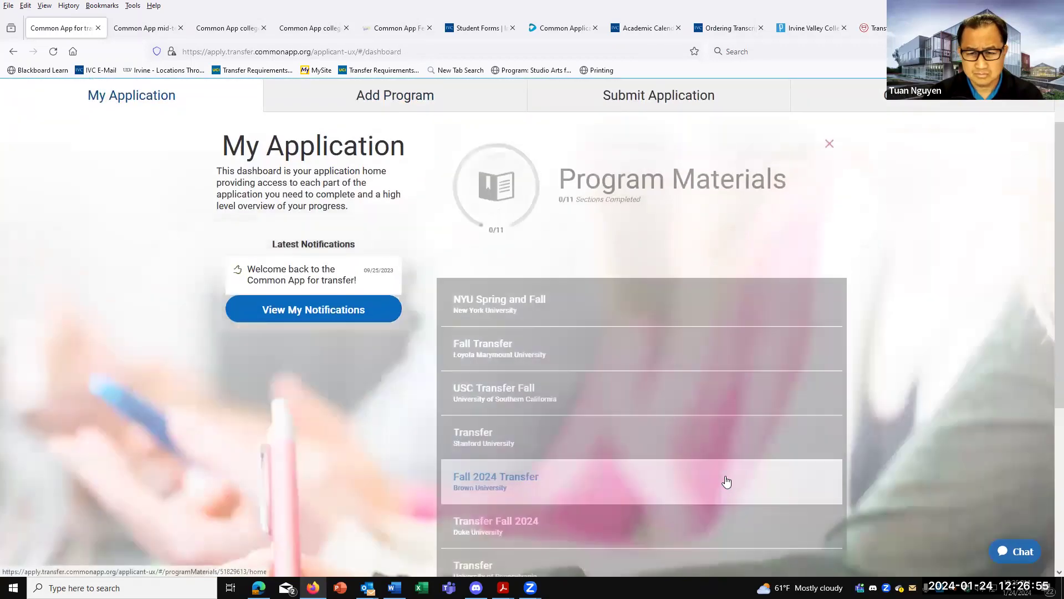
scroll(708, 470, down, 2)
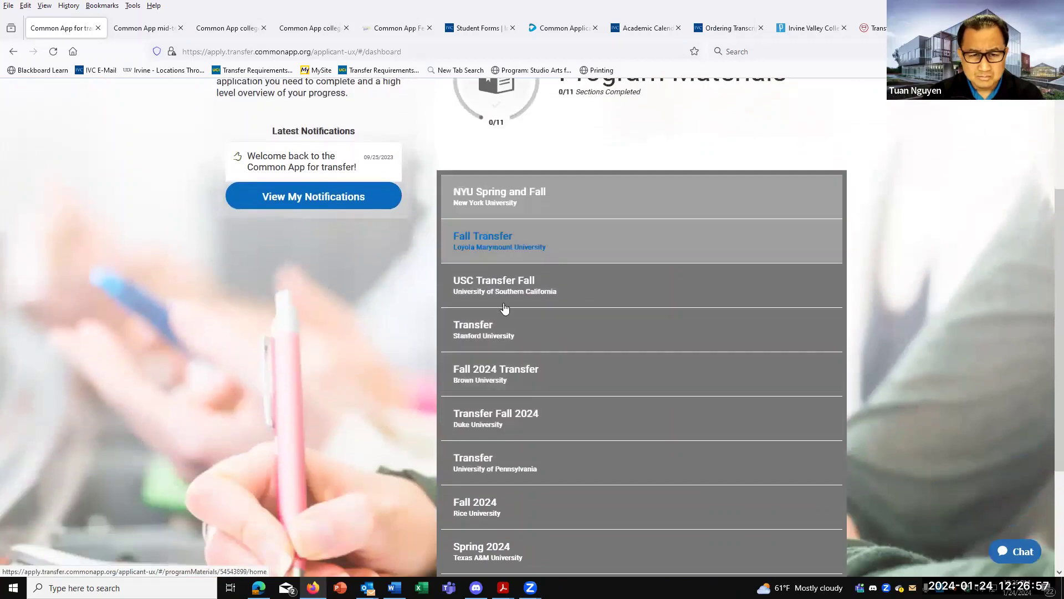
click(508, 291)
scroll(508, 294, down, 1)
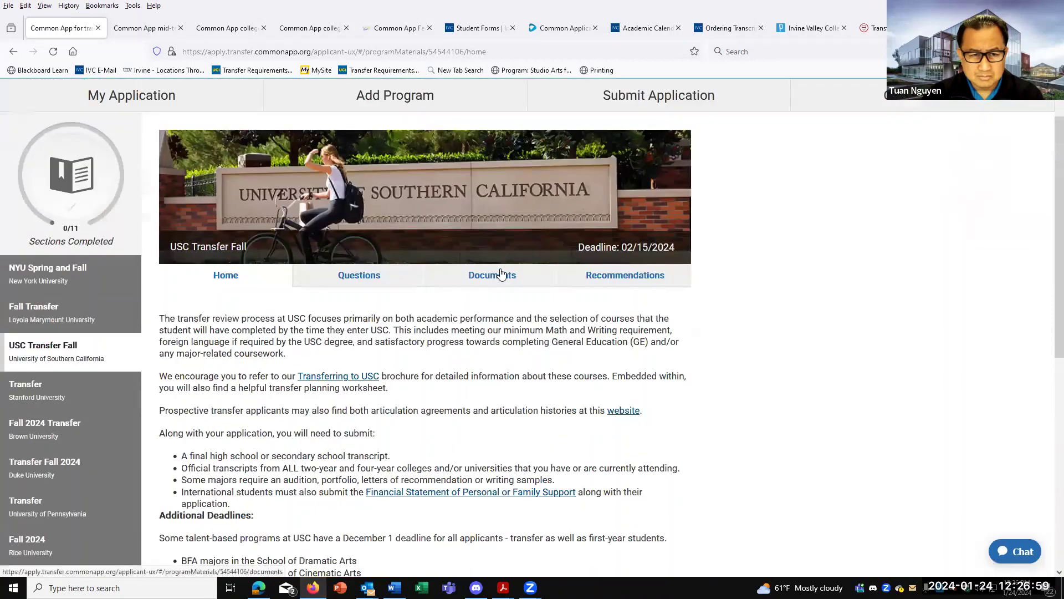
Scroll through USC Transfer Fall's General questions, checking the Religious preference choices without picking one.
click(358, 283)
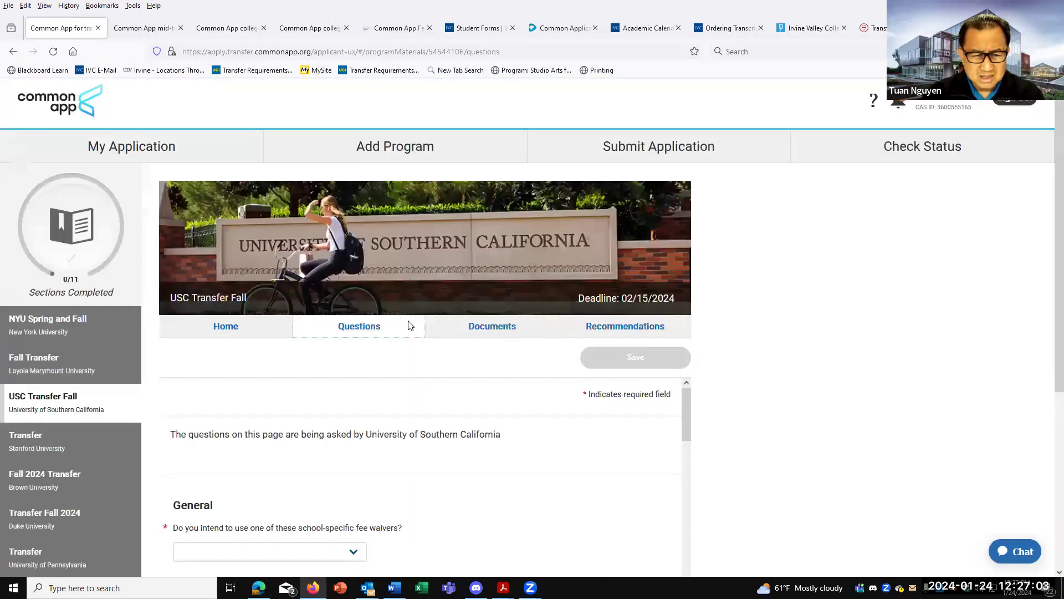
scroll(410, 326, down, 3)
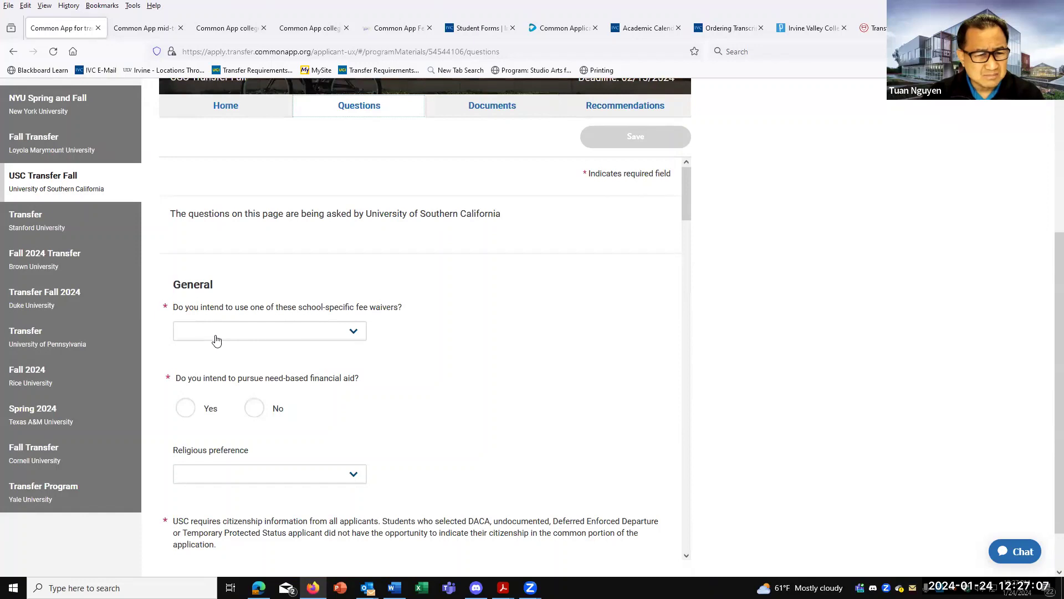
scroll(308, 357, down, 3)
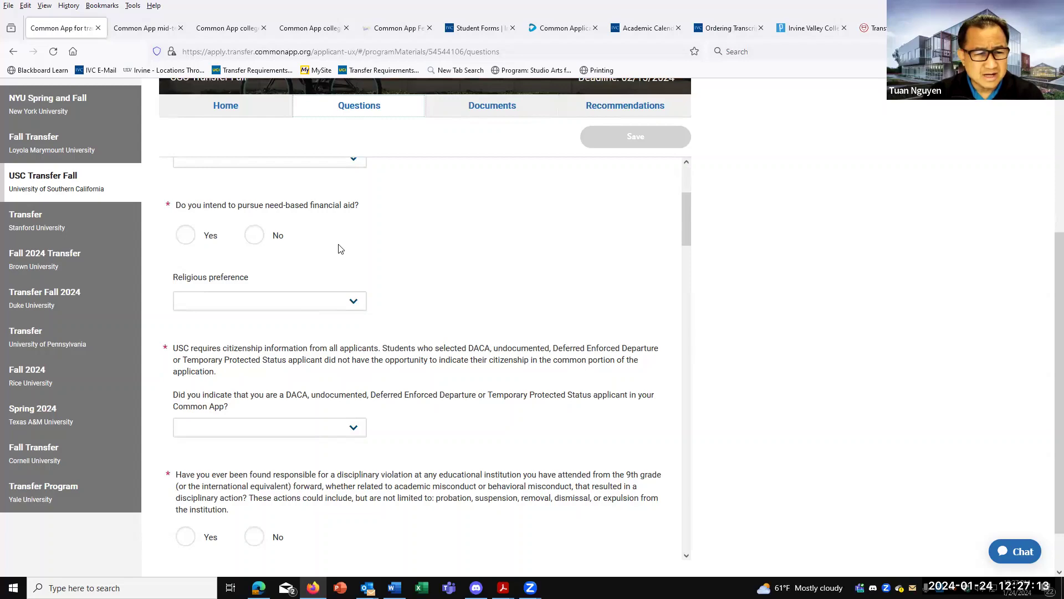
scroll(387, 357, down, 1)
scroll(275, 311, up, 1)
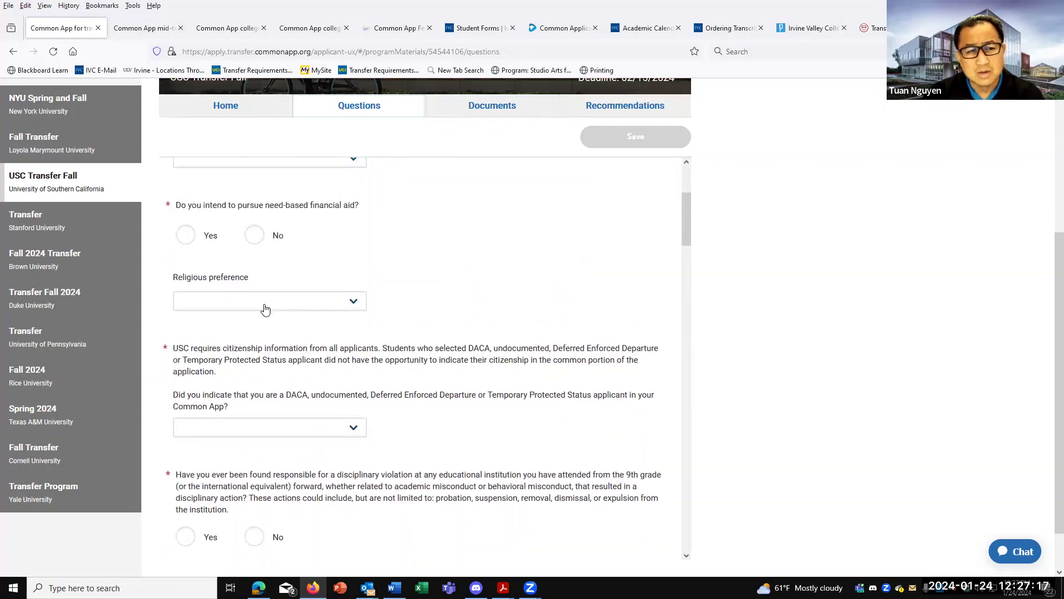
click(265, 310)
click(412, 287)
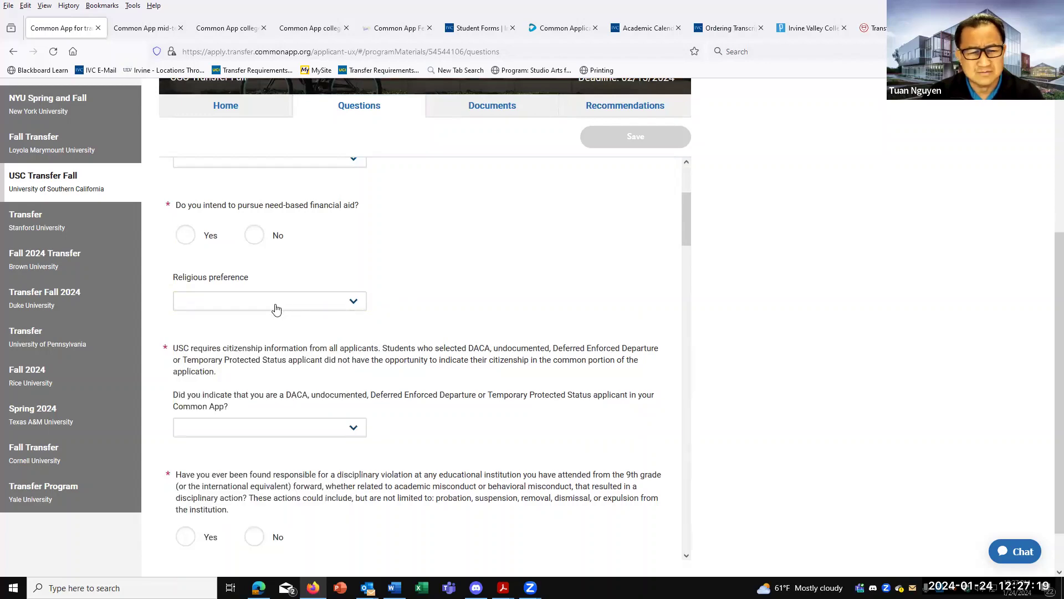
scroll(396, 299, down, 3)
scroll(449, 302, up, 2)
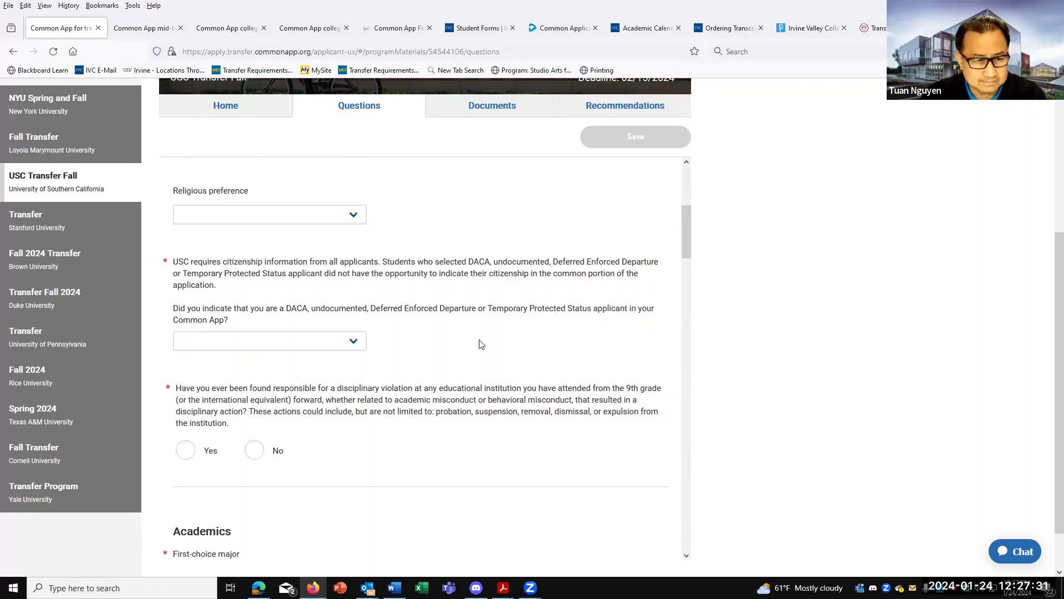
scroll(482, 344, down, 6)
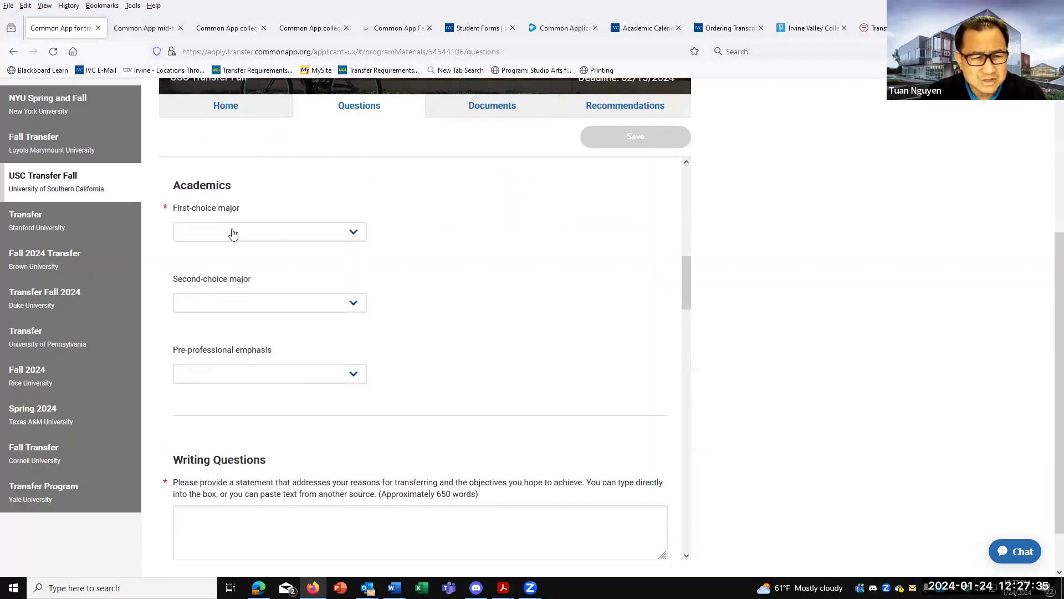
Scroll the remaining USC questions, clicking into the academic interests essay and educational gap question.
scroll(290, 376, down, 5)
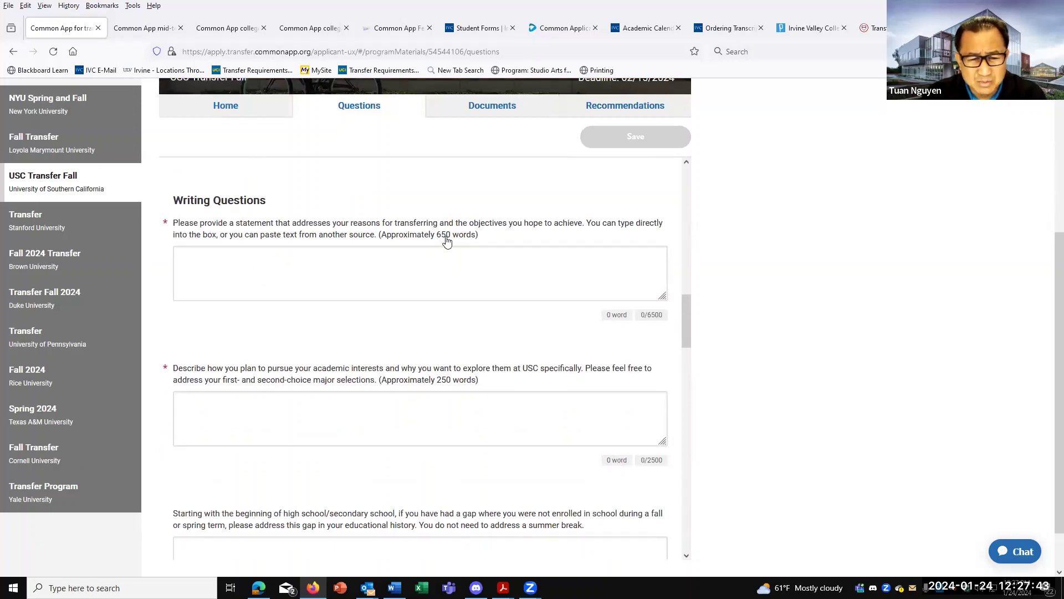
click(442, 427)
scroll(444, 427, down, 3)
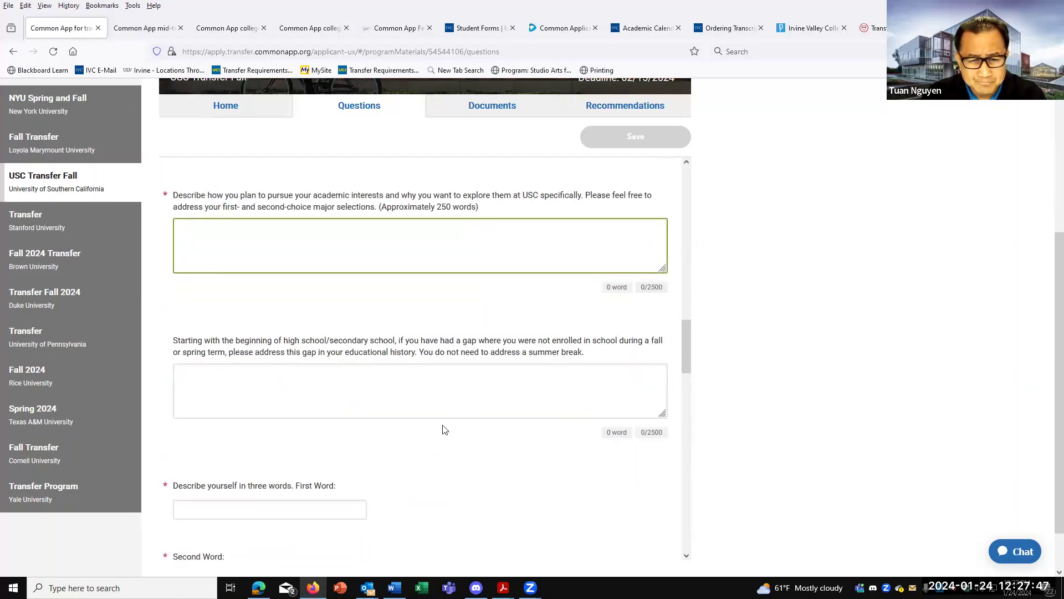
click(423, 392)
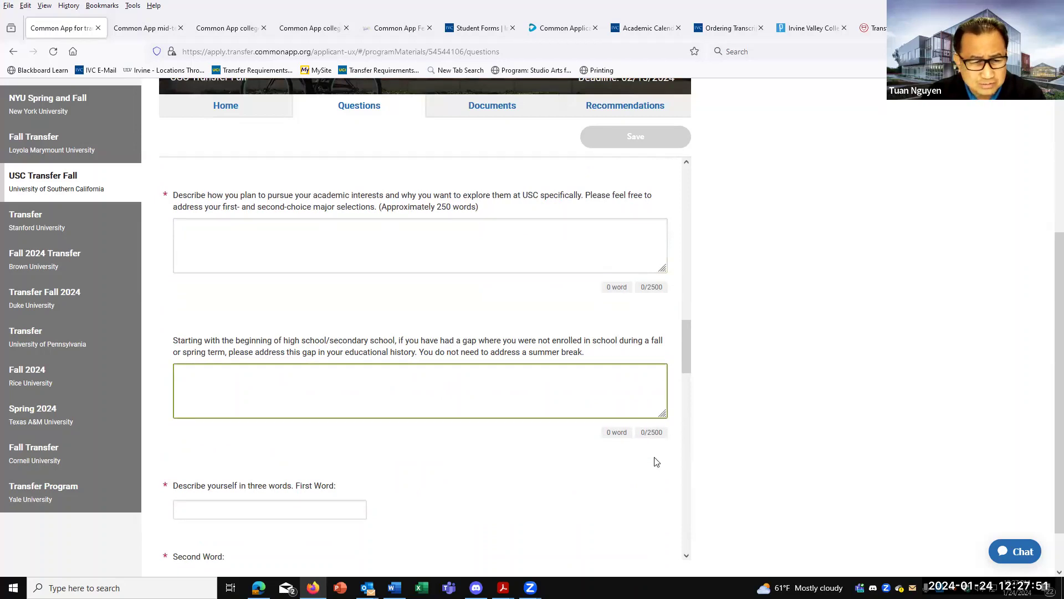
scroll(657, 462, down, 5)
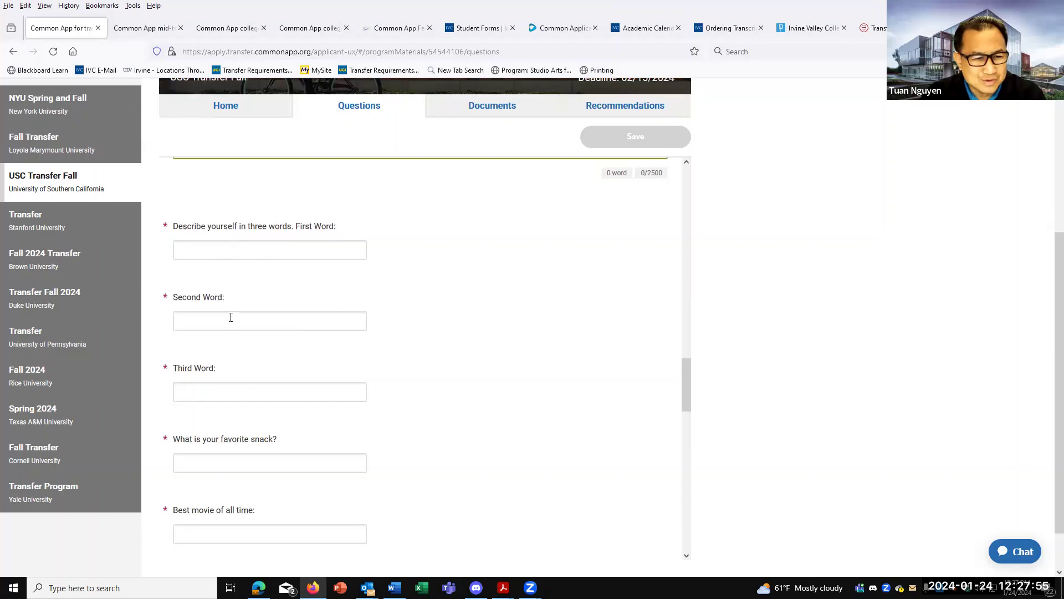
scroll(243, 388, down, 3)
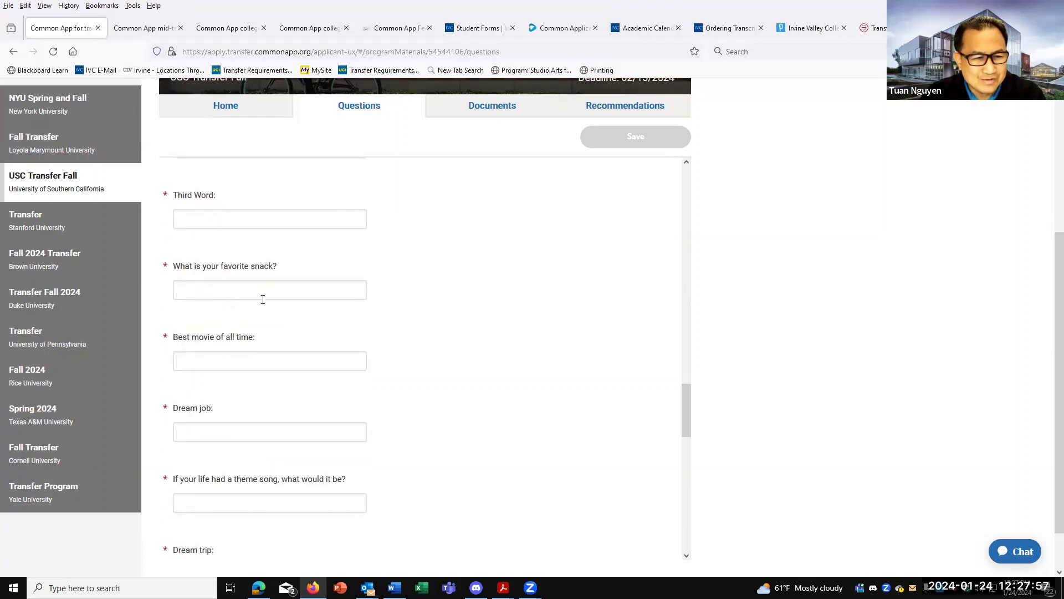
scroll(326, 449, down, 3)
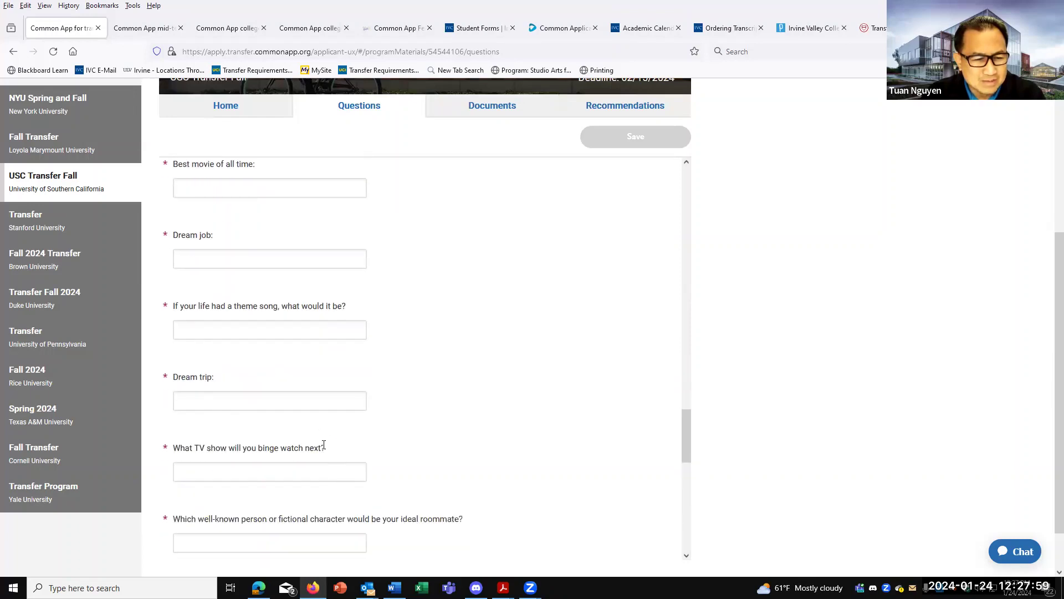
scroll(430, 445, down, 5)
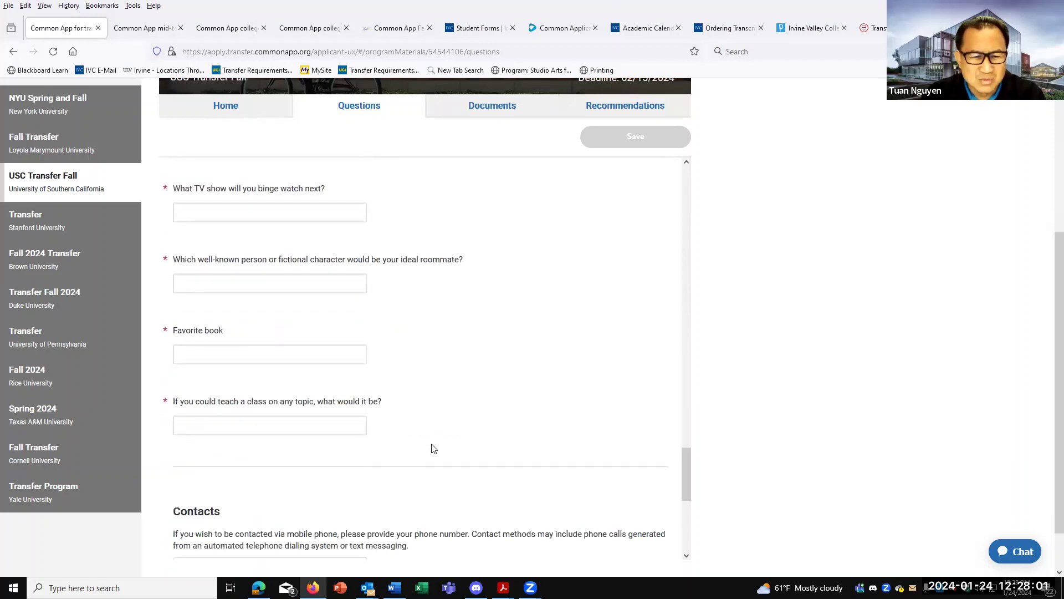
scroll(521, 432, up, 12)
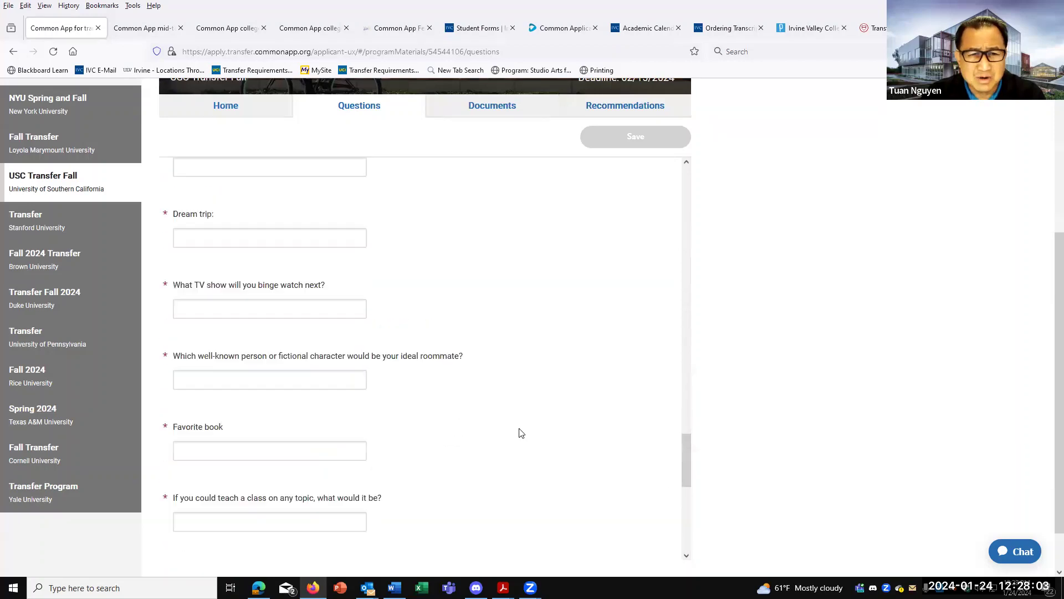
Leave the gap-explanation answer, return to USC's overview and open its Recommendations page.
click(521, 432)
scroll(521, 432, up, 15)
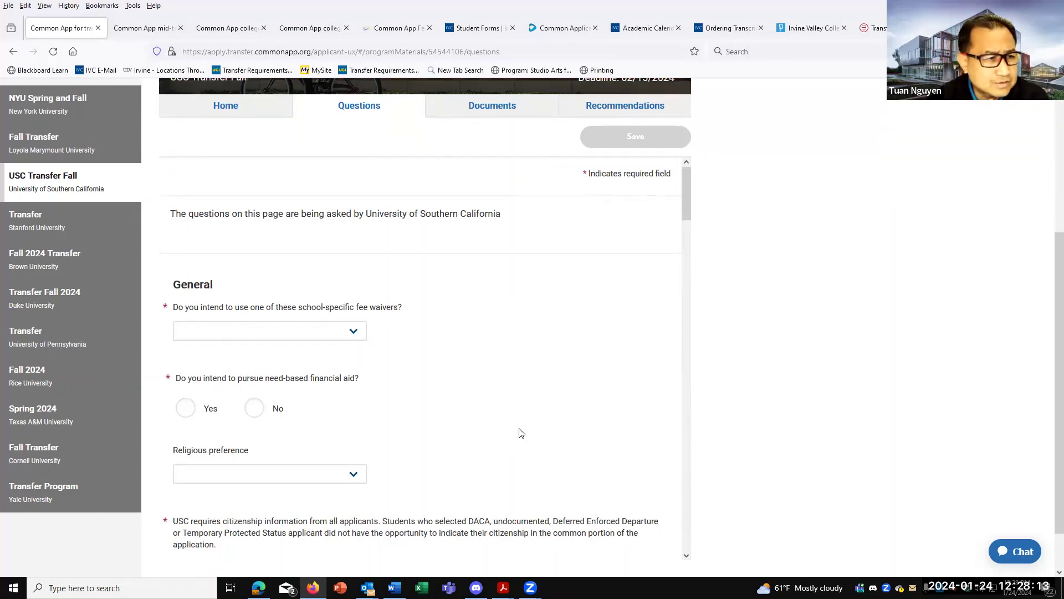
click(56, 181)
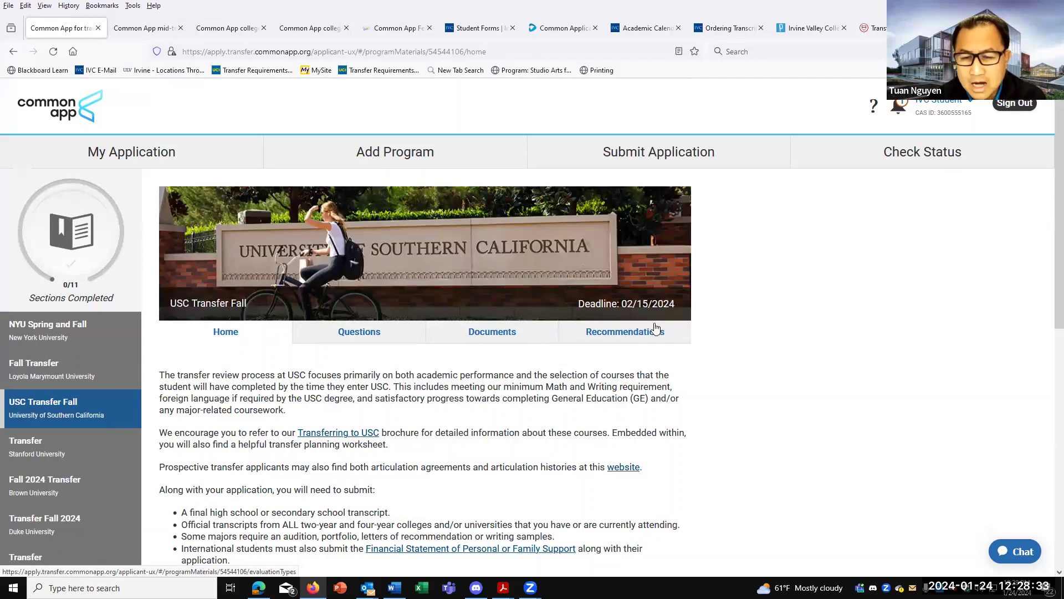
click(617, 335)
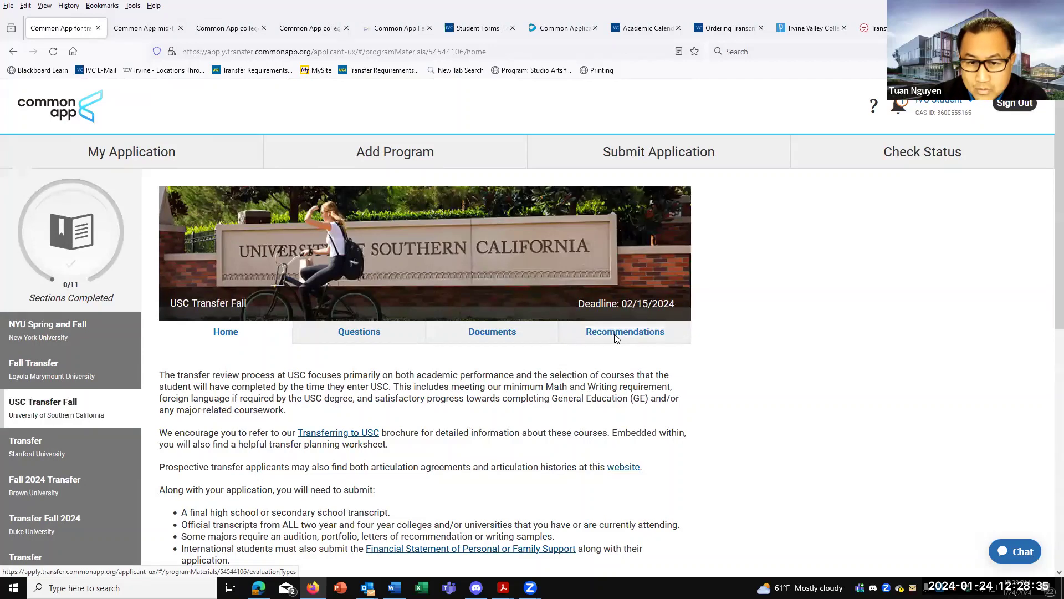
Scroll USC's Recommendations page, which allows one optional academic and one professional recommender.
scroll(403, 366, down, 2)
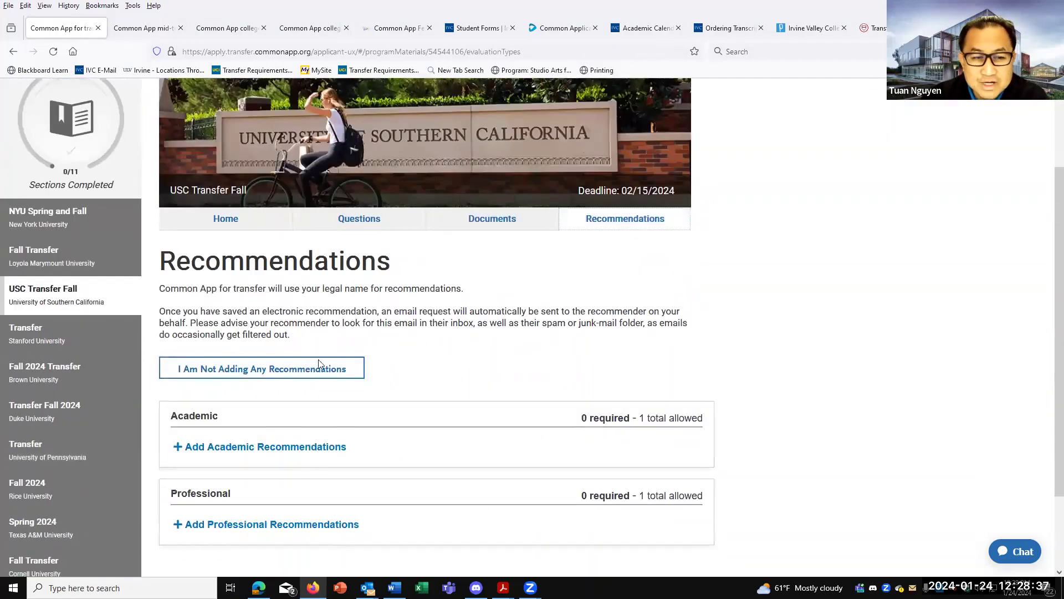
scroll(334, 433, down, 1)
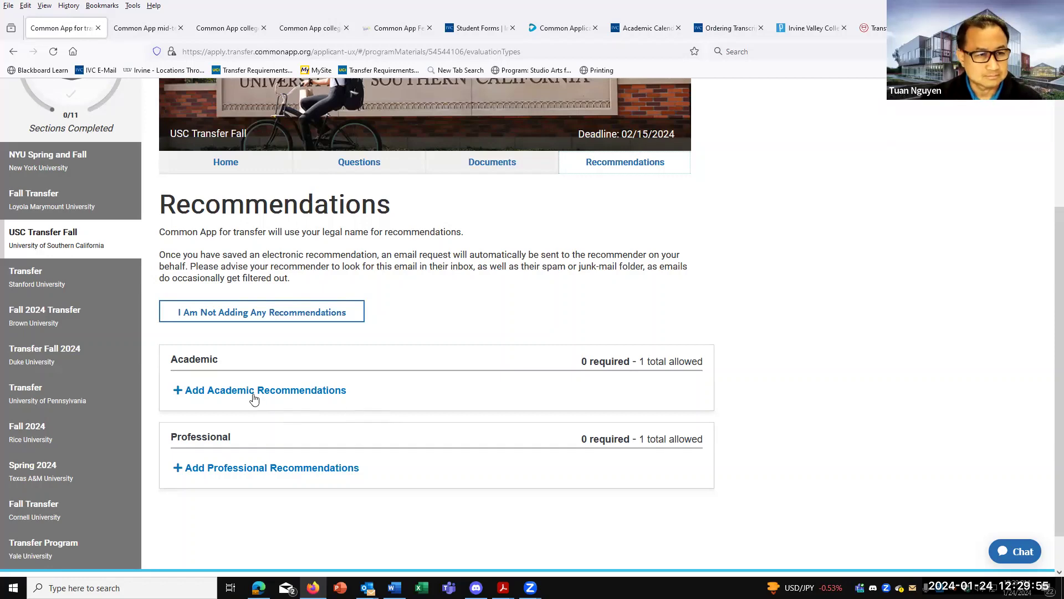
View USC's Documents page and its Add Document upload form, then go back to My Application.
click(504, 162)
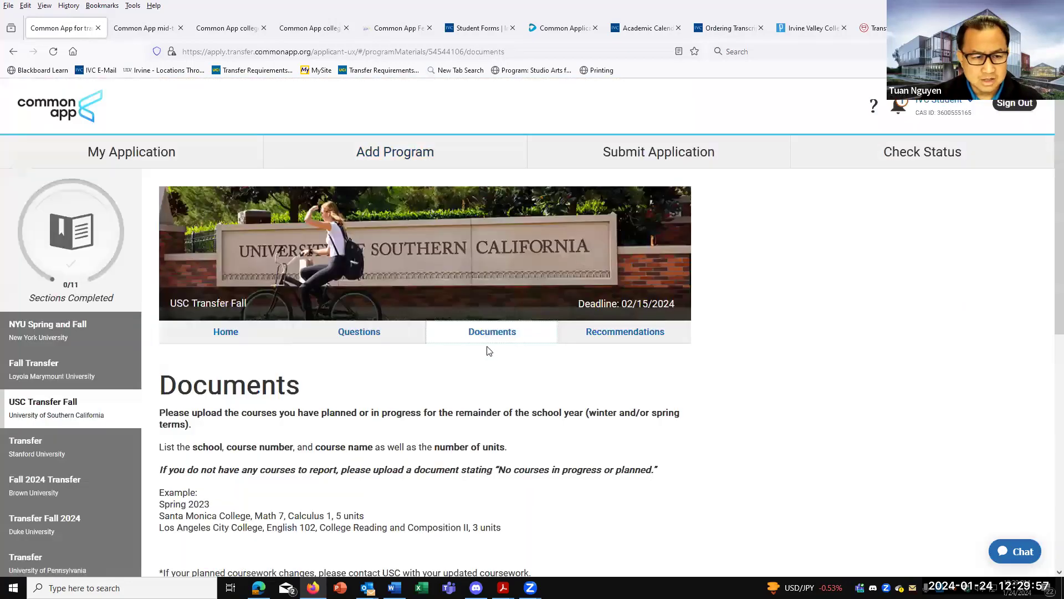
scroll(489, 351, down, 4)
scroll(489, 351, down, 2)
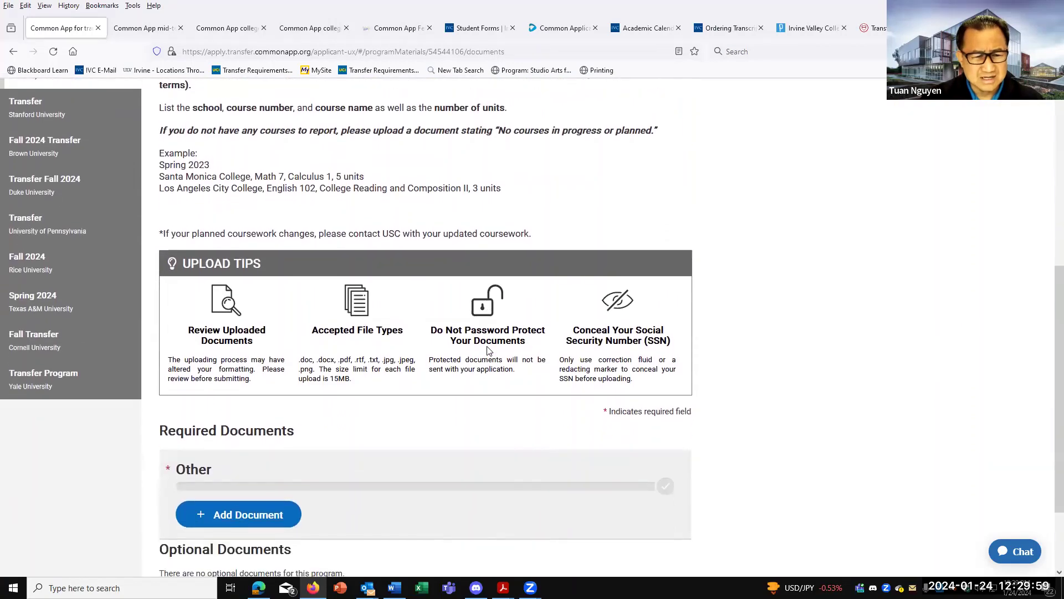
scroll(489, 351, up, 1)
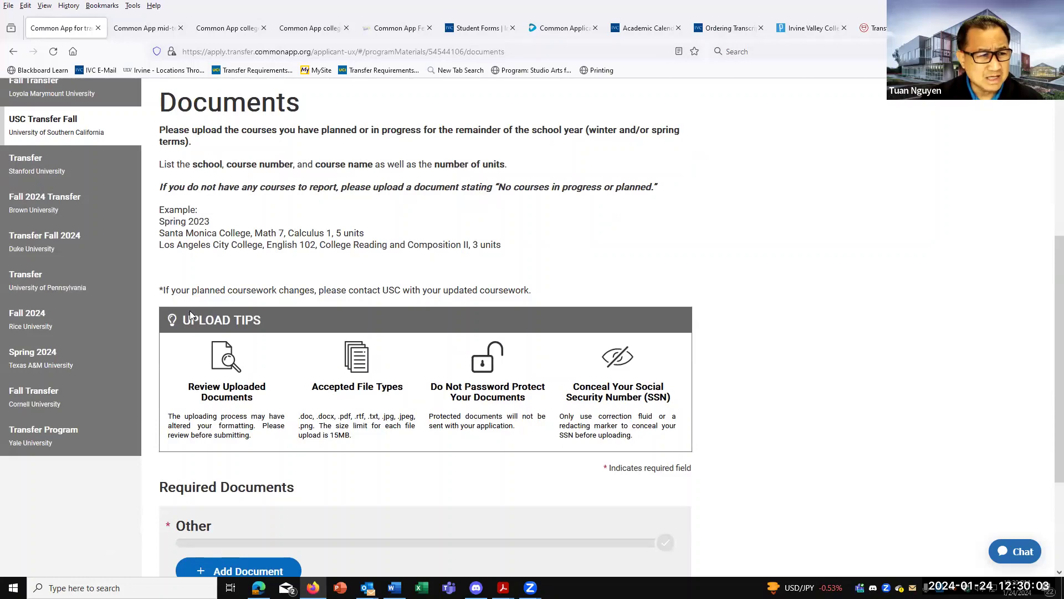
scroll(240, 365, down, 2)
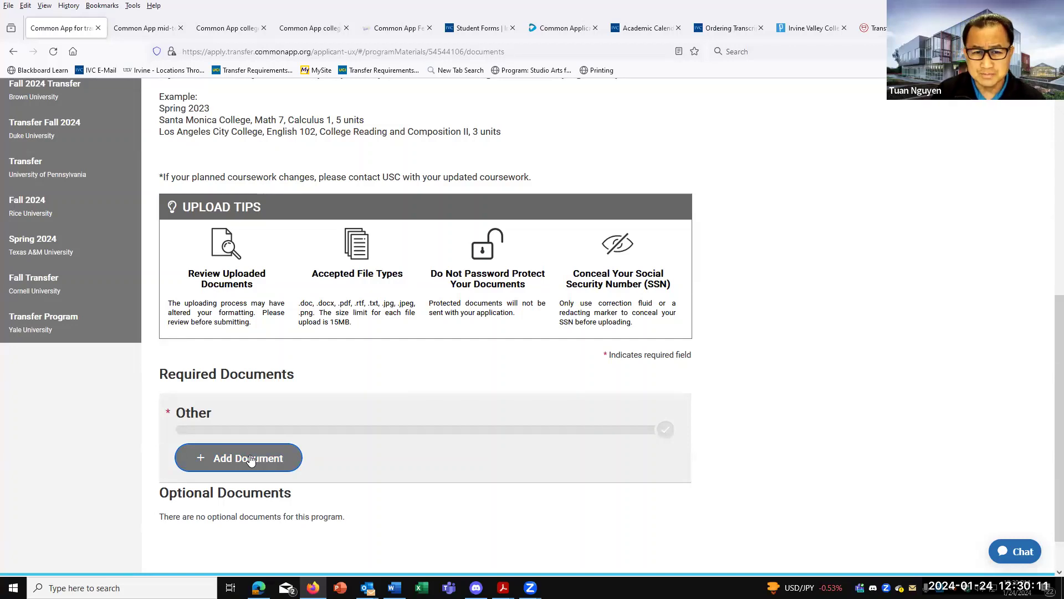
click(249, 458)
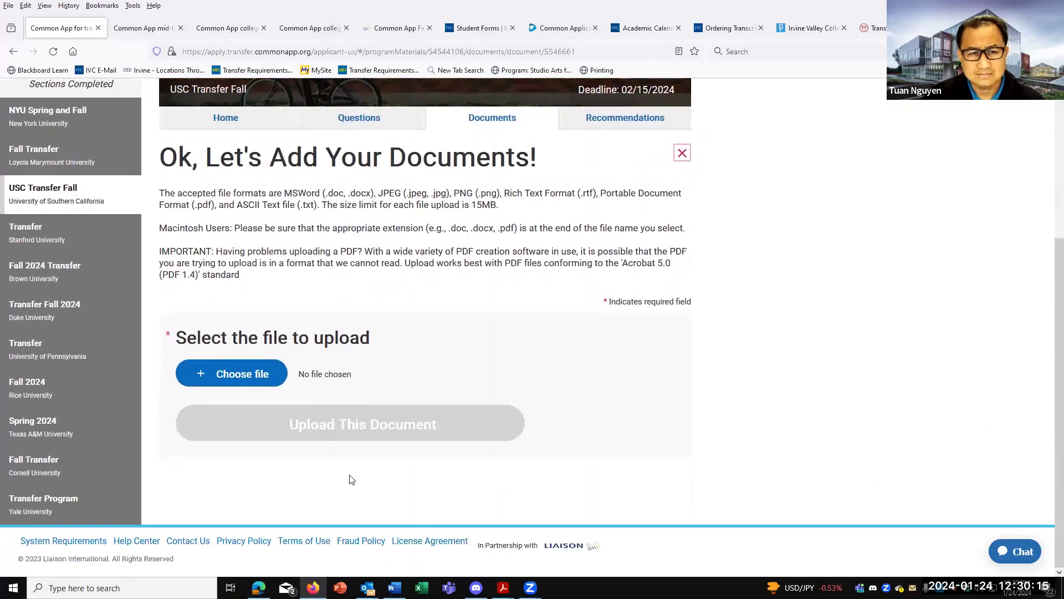
scroll(352, 479, up, 5)
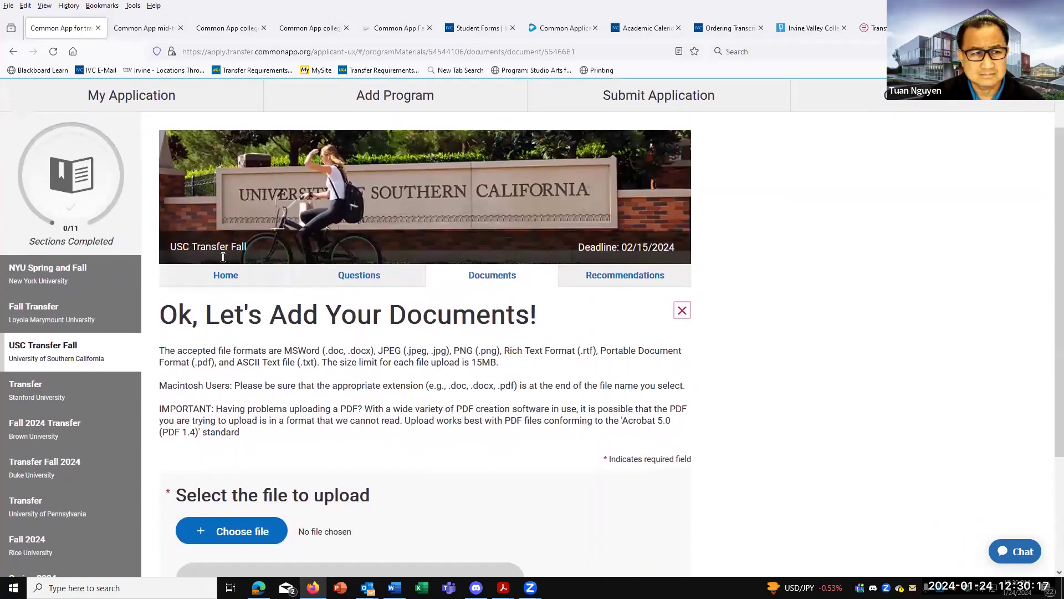
click(167, 95)
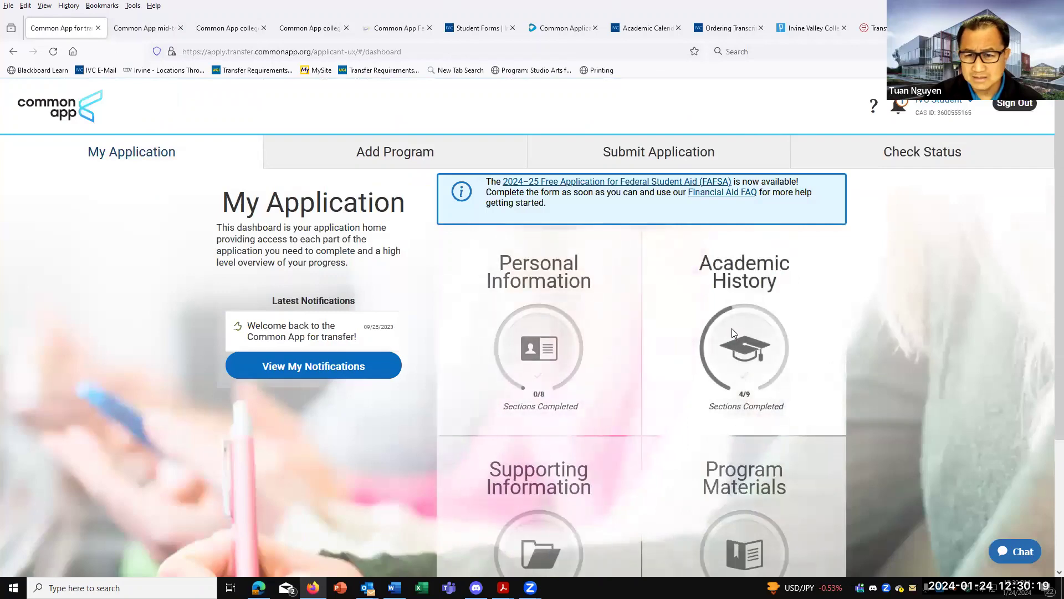
Open Academic History's College Coursework and scroll its Program Requirements table for transcript needs.
click(729, 333)
scroll(665, 388, down, 2)
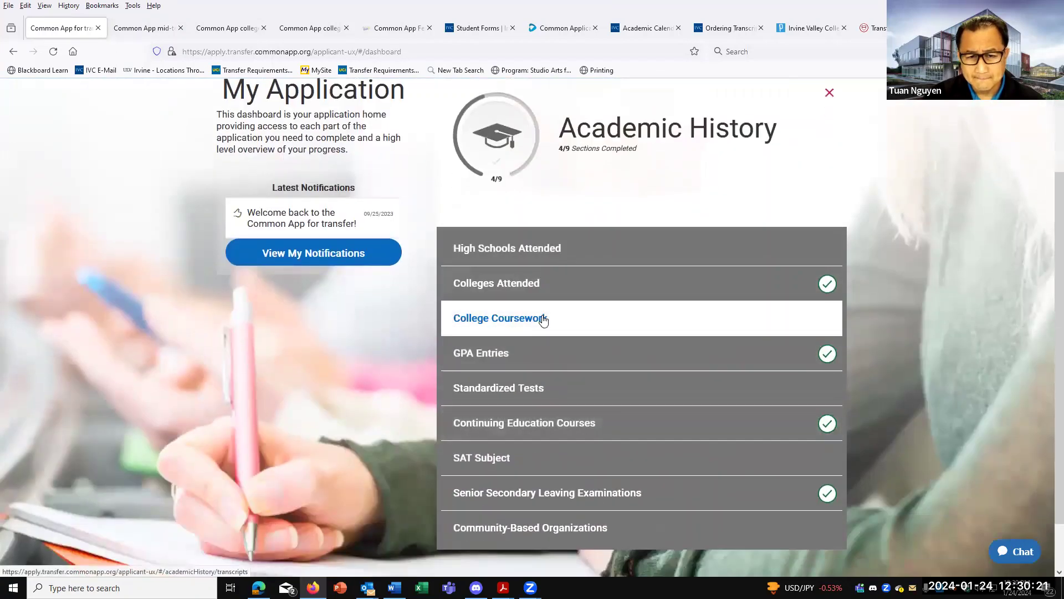
click(522, 329)
scroll(571, 364, down, 8)
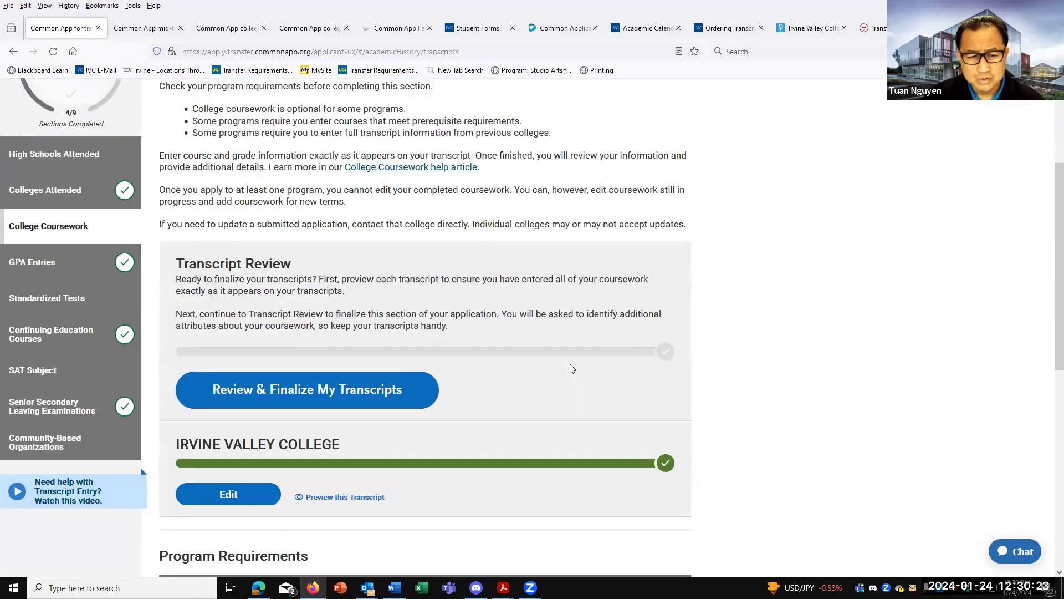
scroll(571, 364, down, 3)
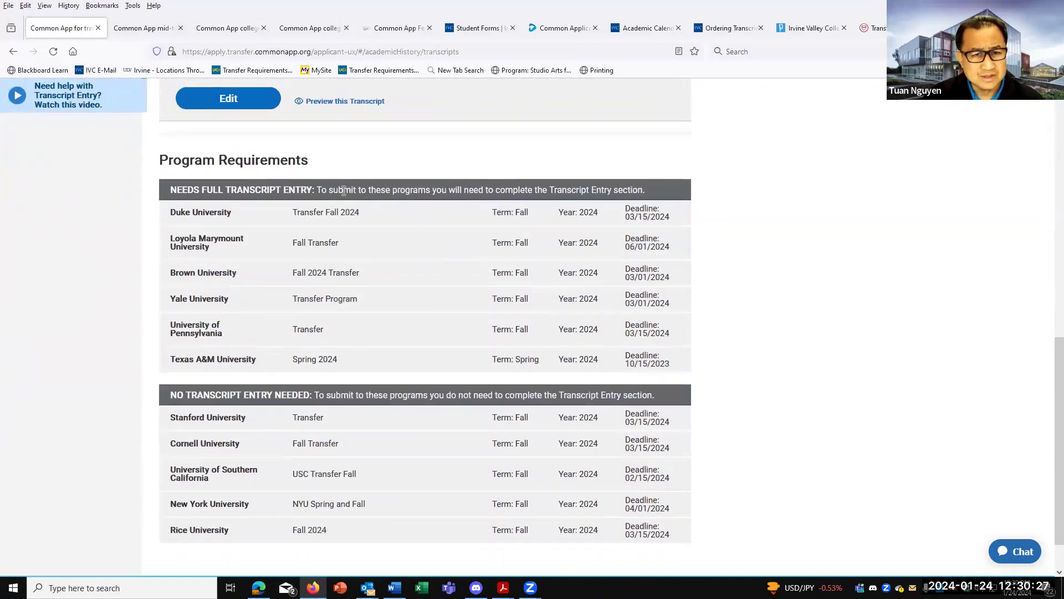
scroll(454, 360, down, 1)
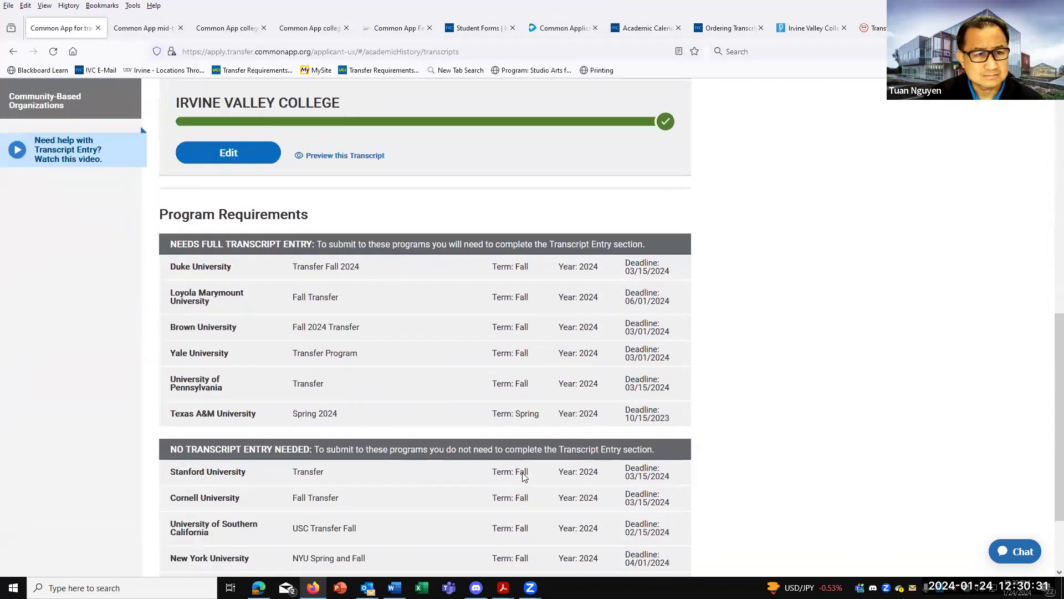
scroll(525, 478, up, 2)
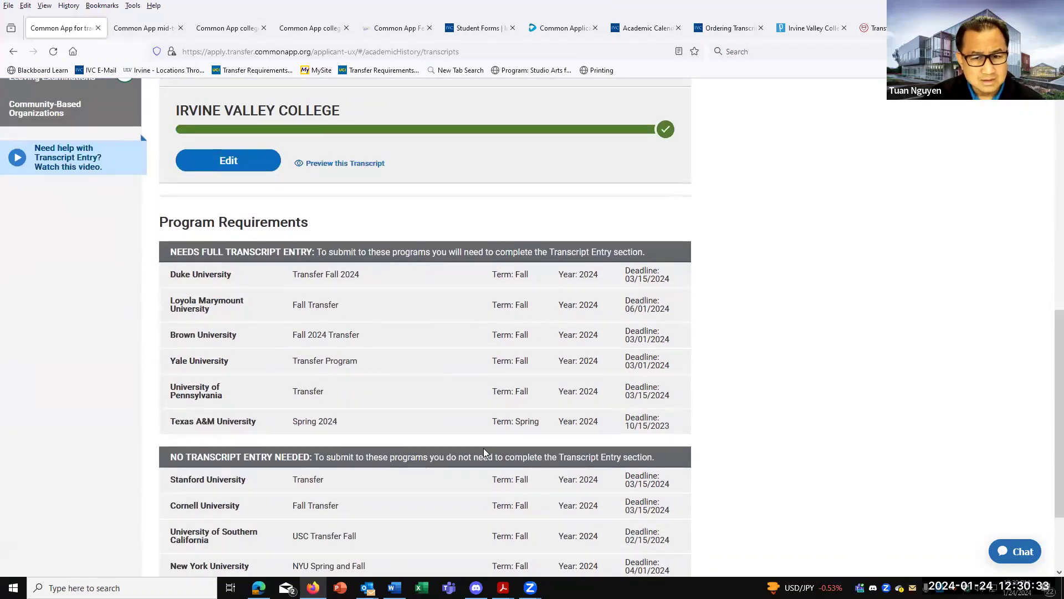
scroll(483, 450, down, 1)
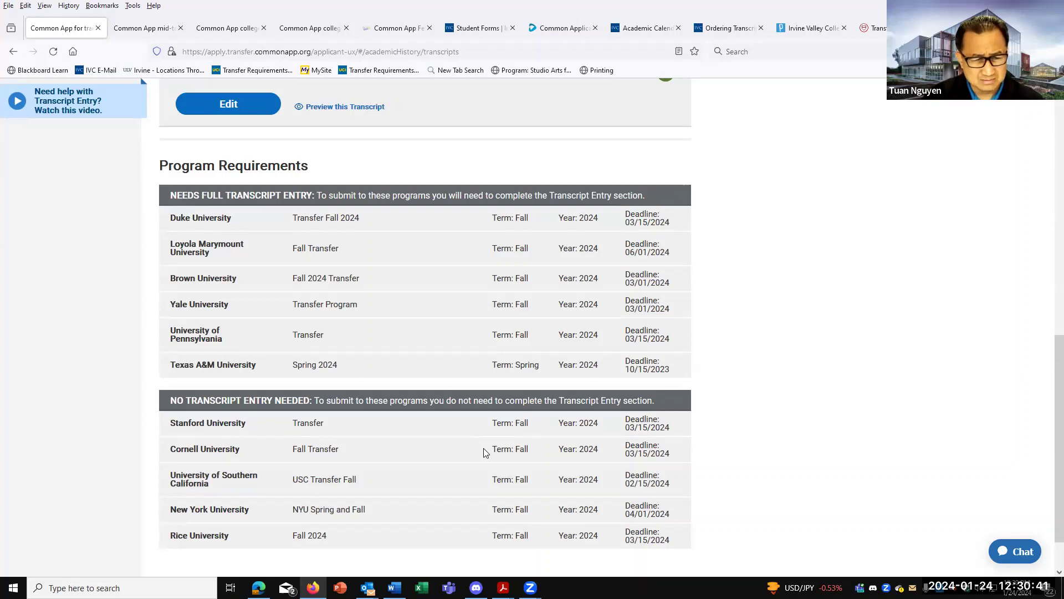
scroll(484, 452, down, 1)
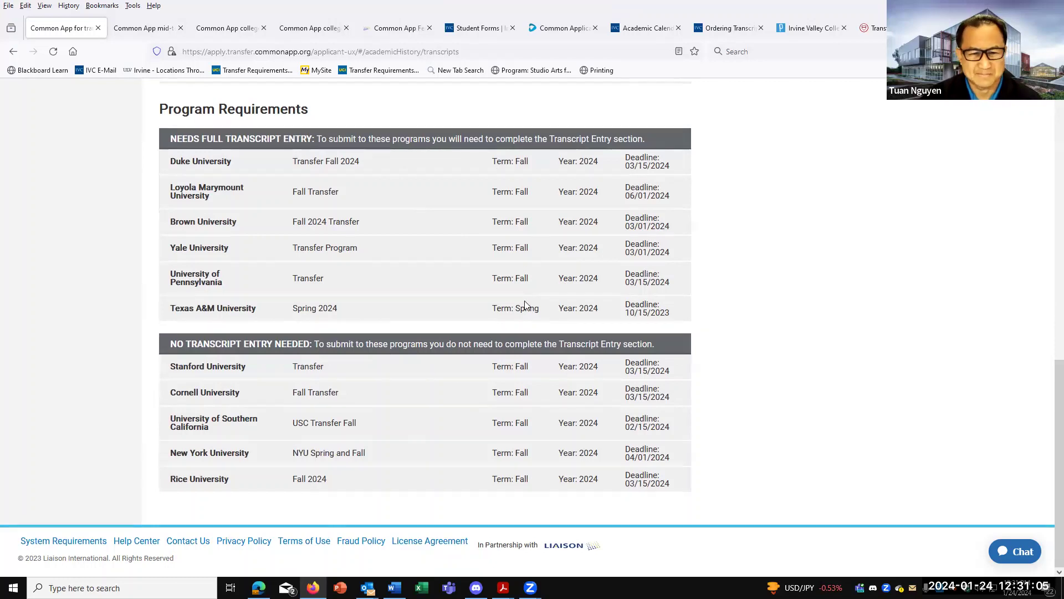
scroll(525, 302, up, 1)
scroll(554, 321, up, 5)
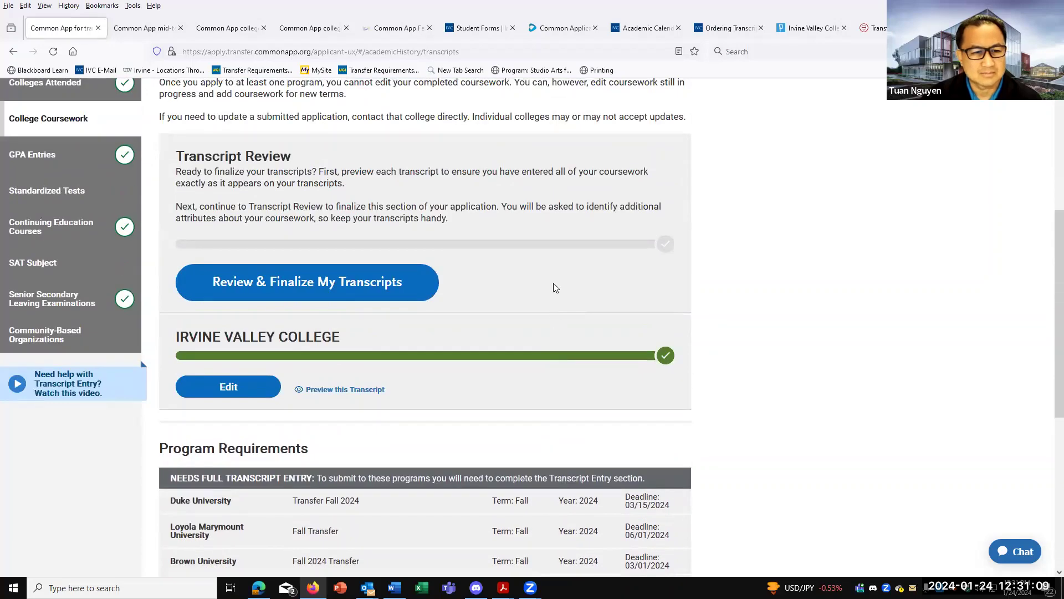
scroll(574, 298, up, 5)
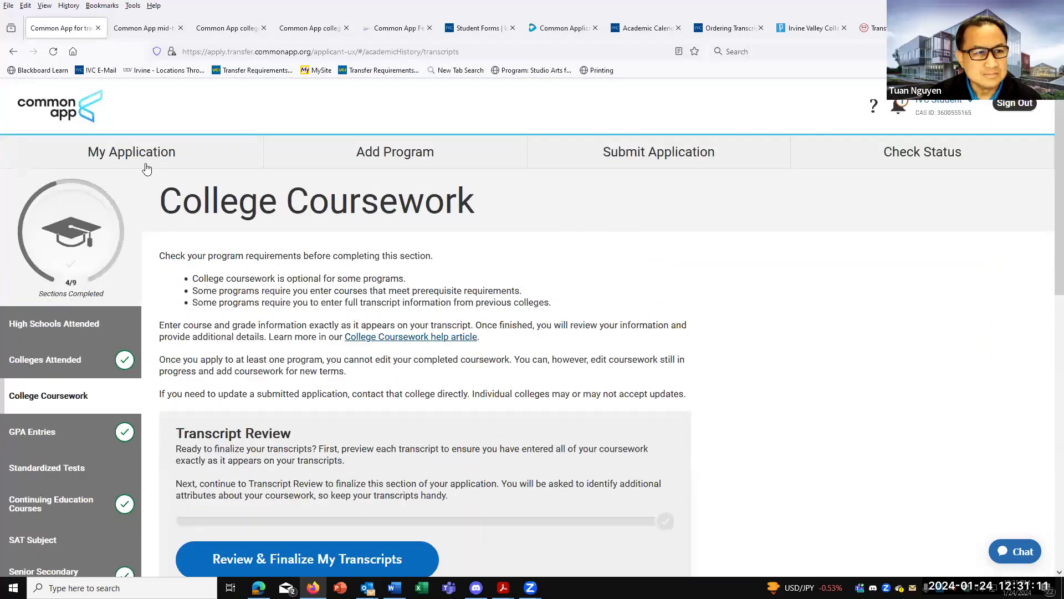
Return to My Application and open University of Pennsylvania Transfer under Program Materials.
click(131, 161)
scroll(755, 442, down, 2)
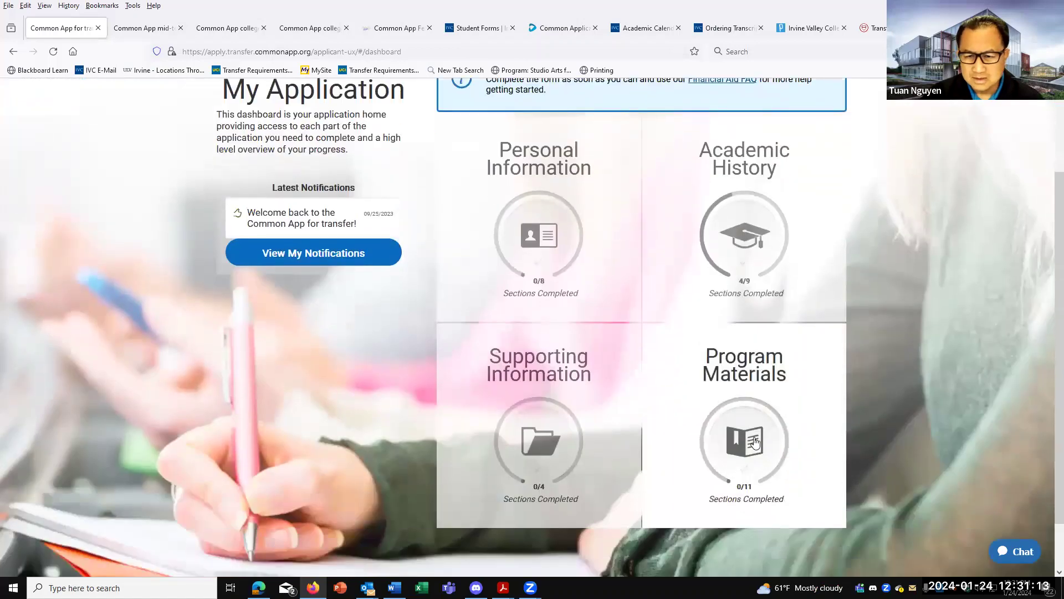
click(755, 442)
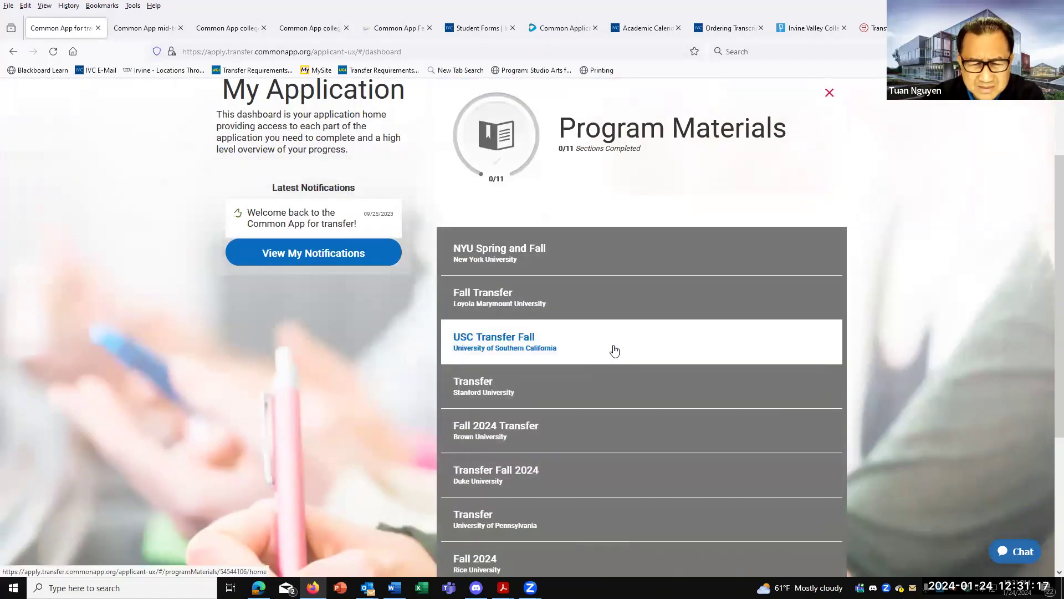
scroll(610, 377, down, 1)
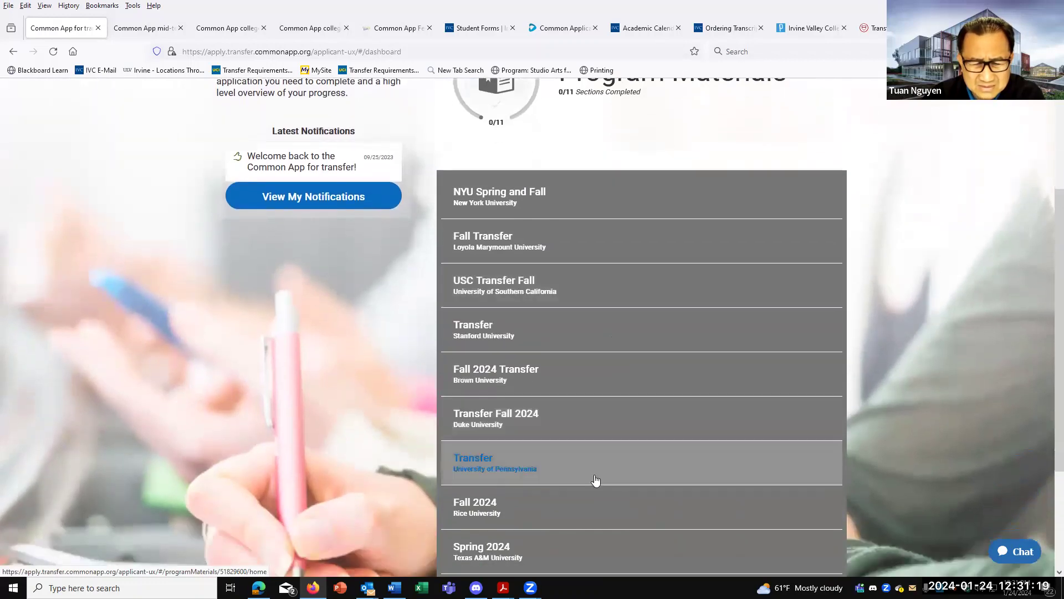
scroll(596, 480, down, 1)
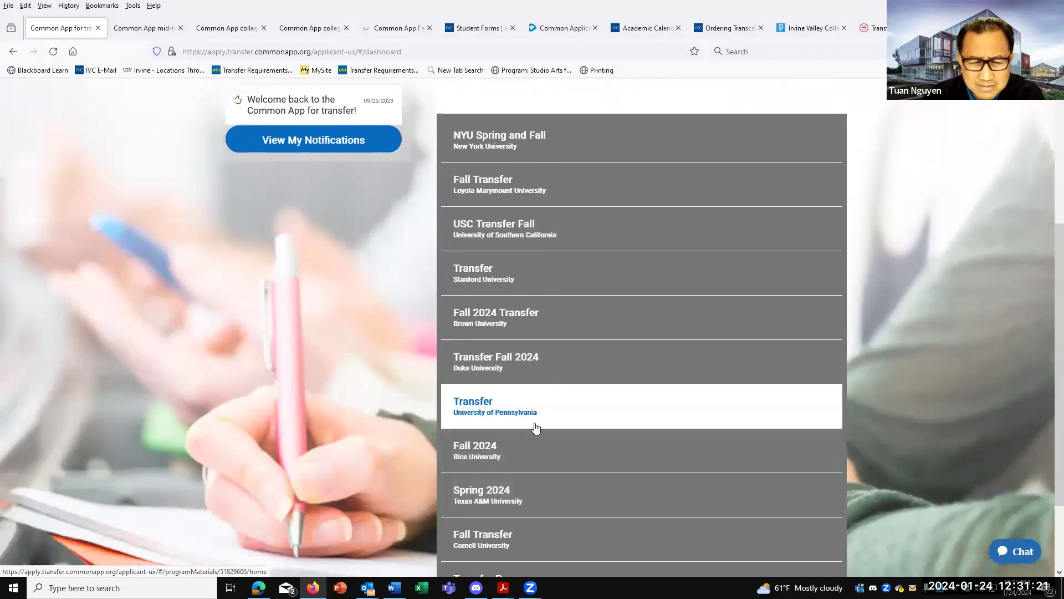
scroll(558, 416, down, 2)
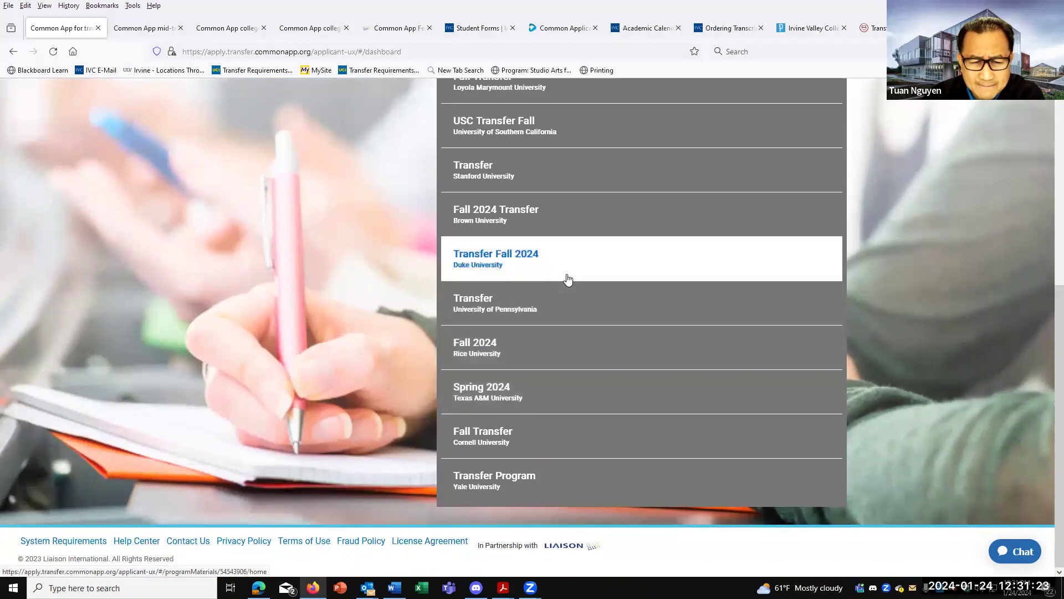
click(522, 312)
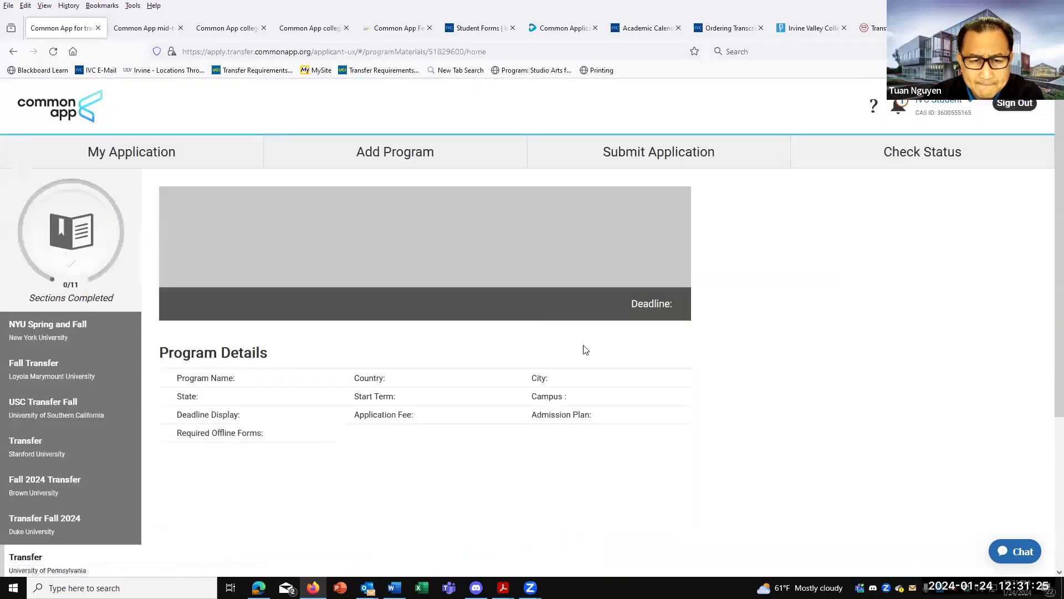
Scroll through Penn's recommendation requirements.
click(609, 344)
scroll(607, 364, down, 3)
scroll(609, 367, down, 2)
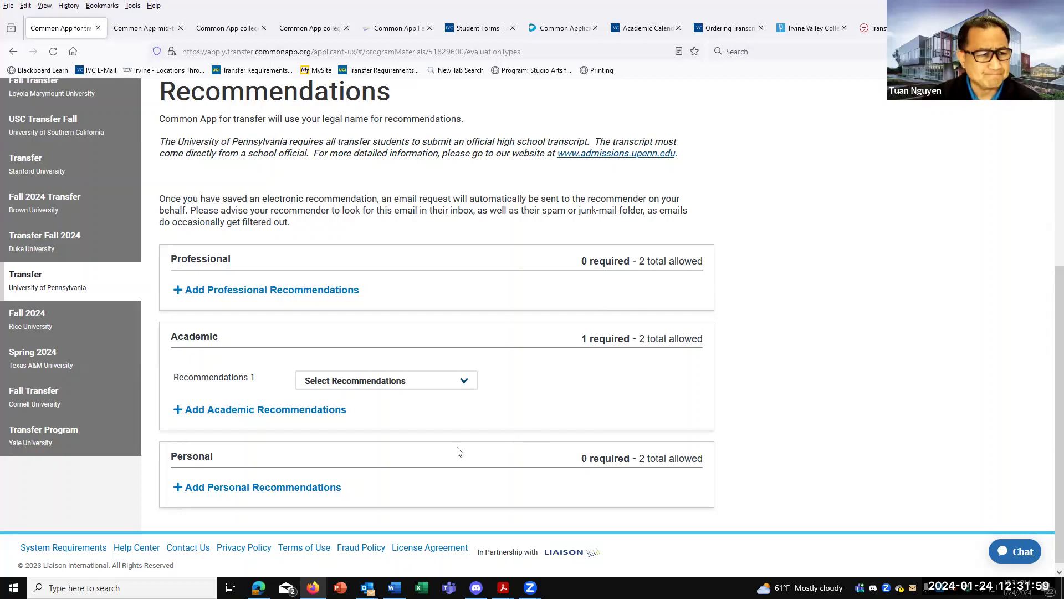
scroll(438, 349, up, 3)
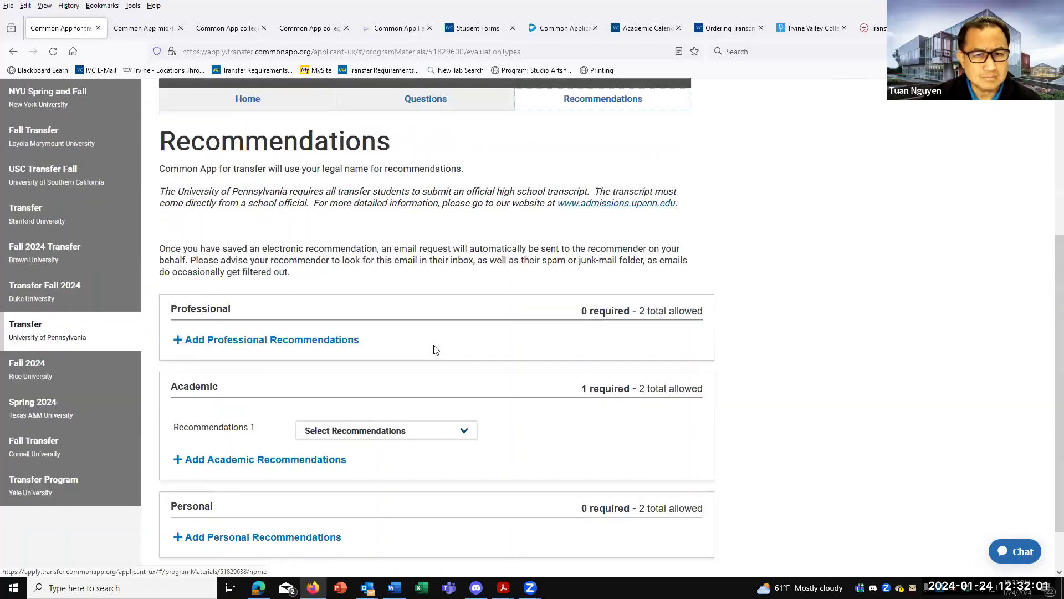
Open Penn's Questions tab and scroll through the General questions to the Writing Supplement.
click(445, 222)
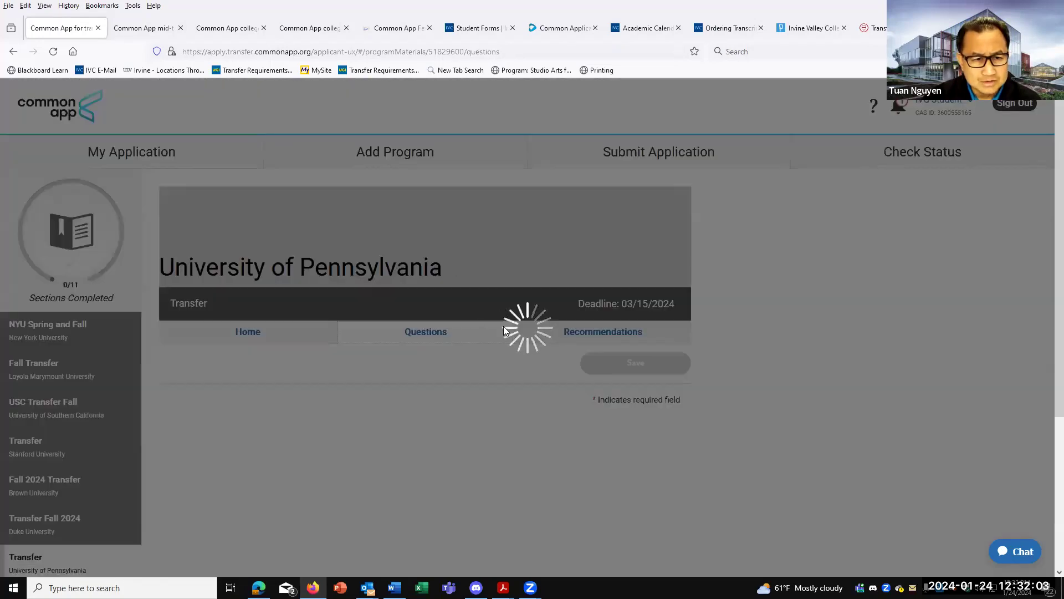
scroll(506, 344, down, 5)
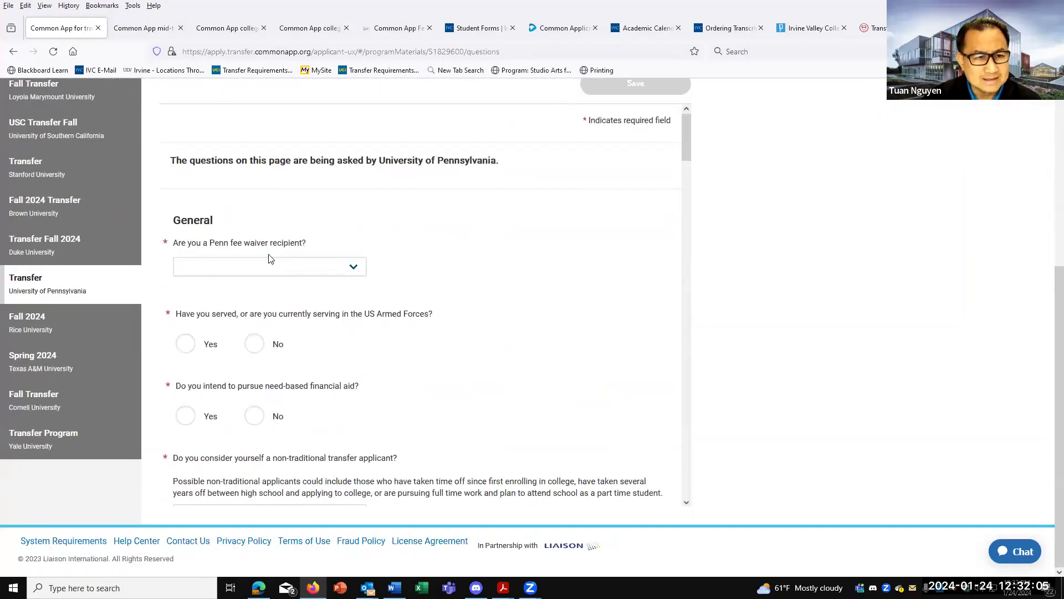
scroll(272, 259, down, 2)
scroll(285, 205, down, 2)
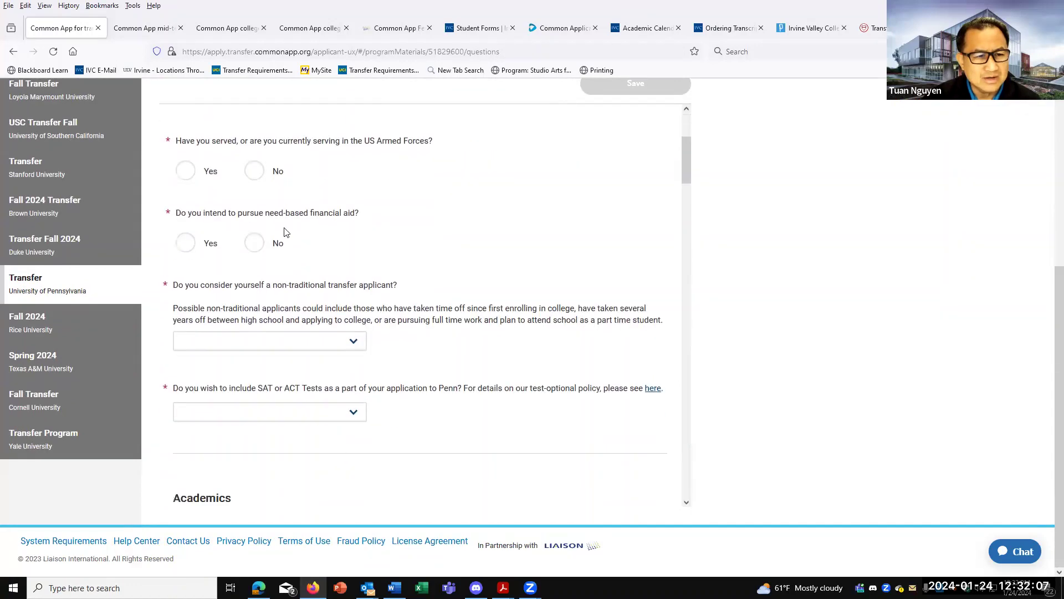
scroll(271, 233, down, 2)
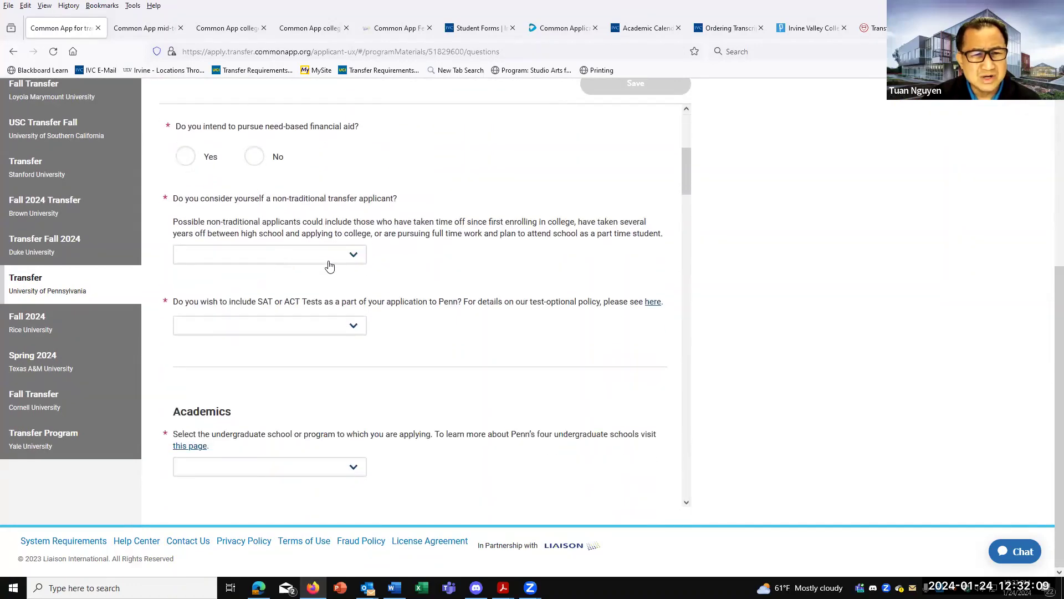
scroll(373, 268, down, 2)
scroll(373, 268, down, 20)
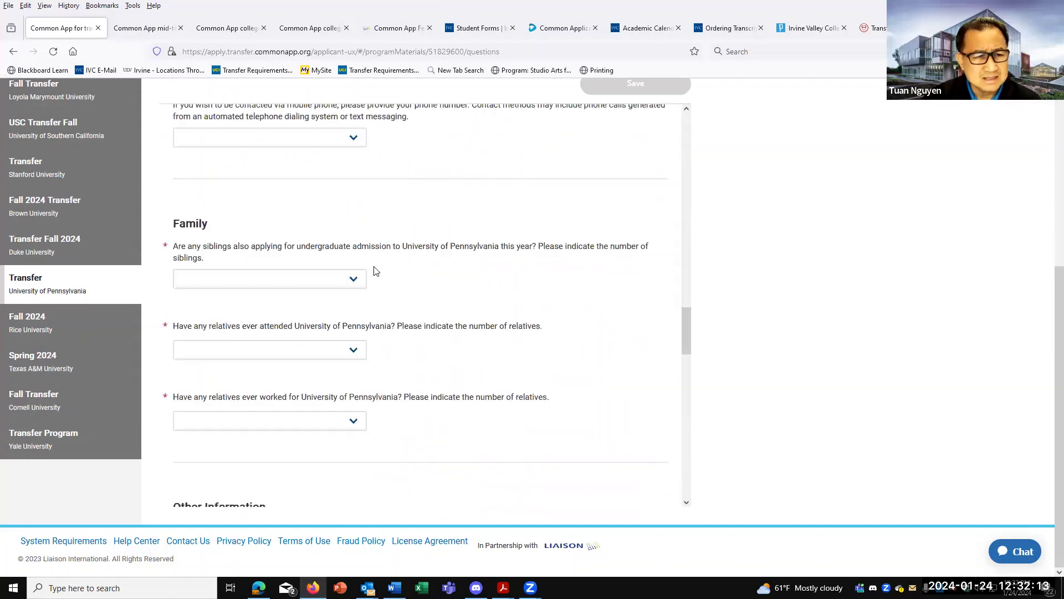
scroll(412, 285, down, 8)
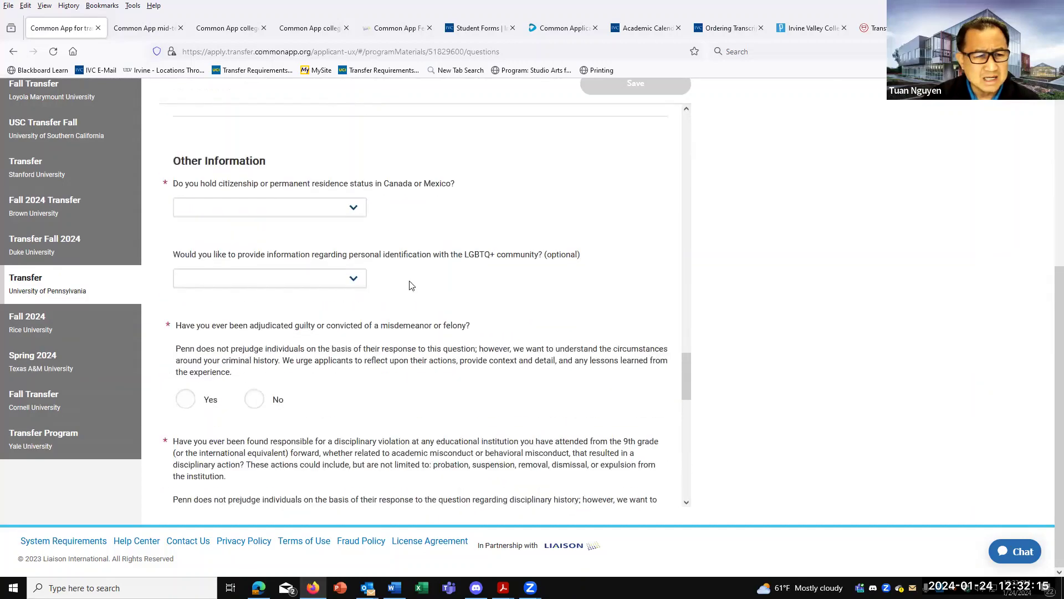
scroll(412, 285, down, 9)
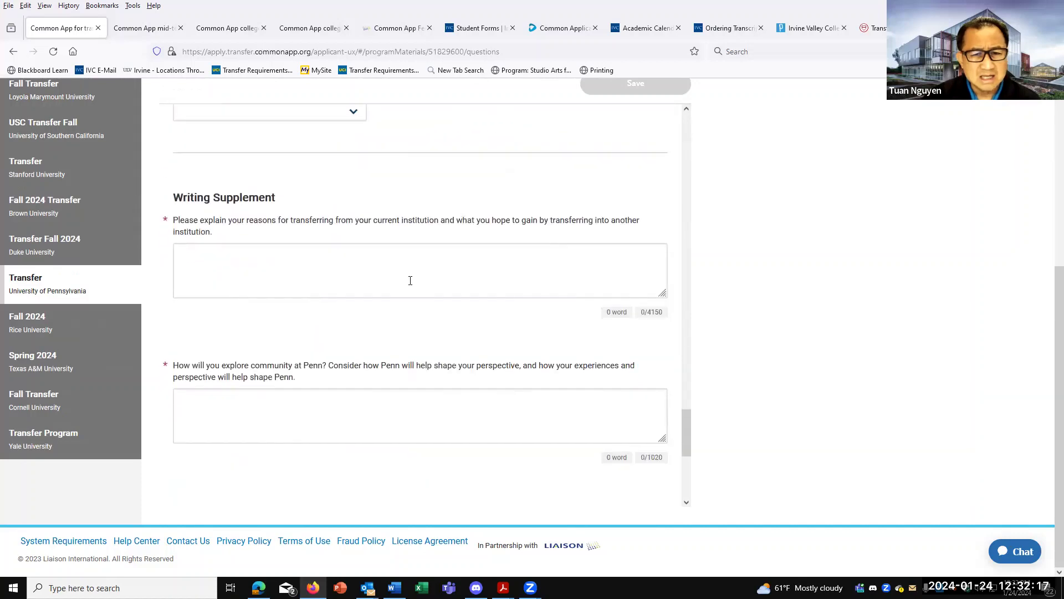
Click into the reasons-for-transferring essay box, scroll back up, and return to My Application.
click(338, 268)
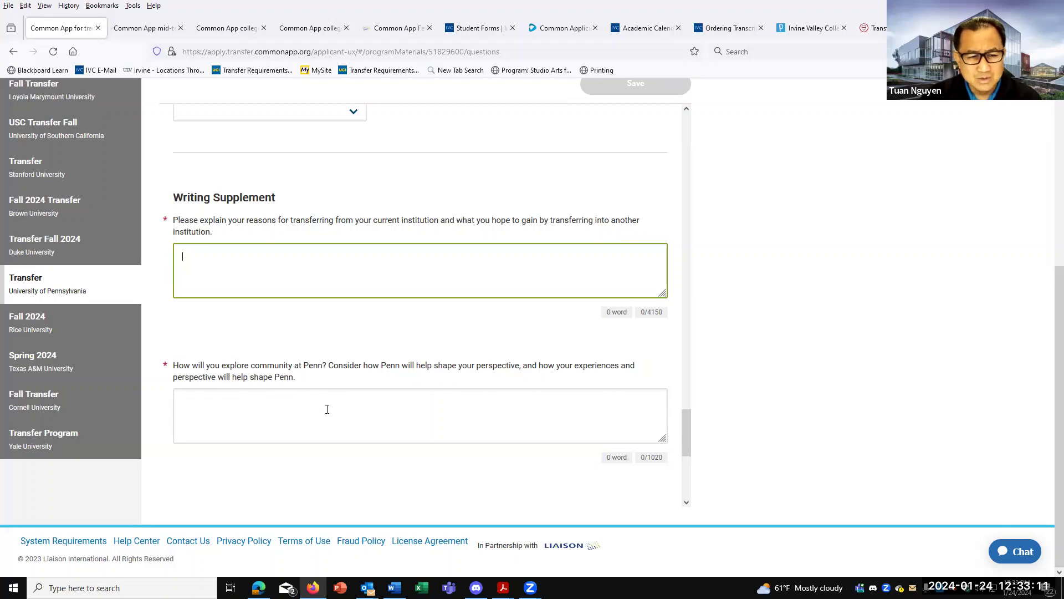
scroll(327, 409, down, 5)
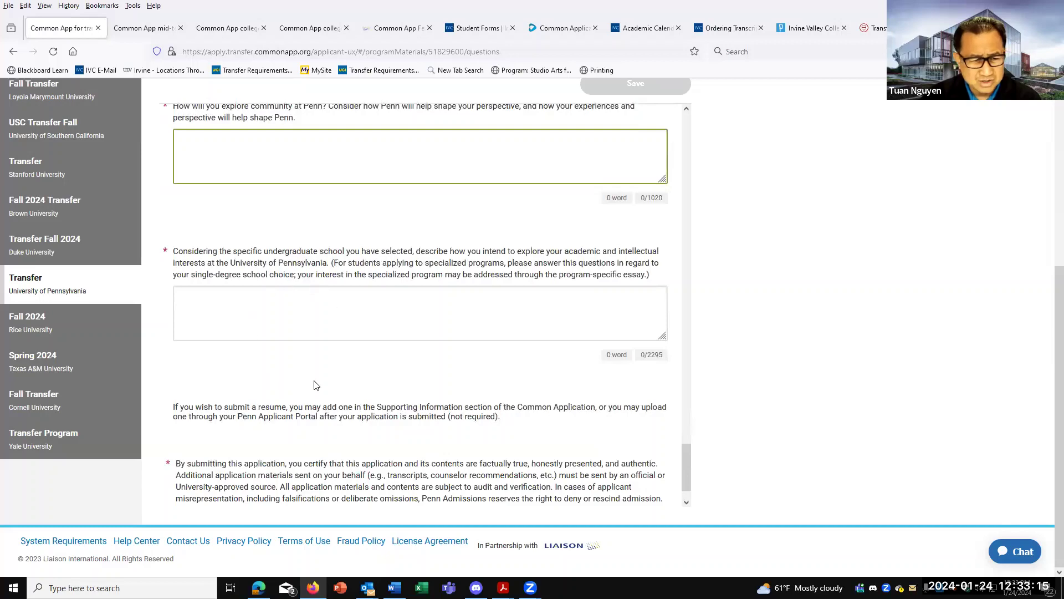
scroll(316, 386, down, 1)
scroll(322, 377, up, 20)
scroll(331, 368, up, 7)
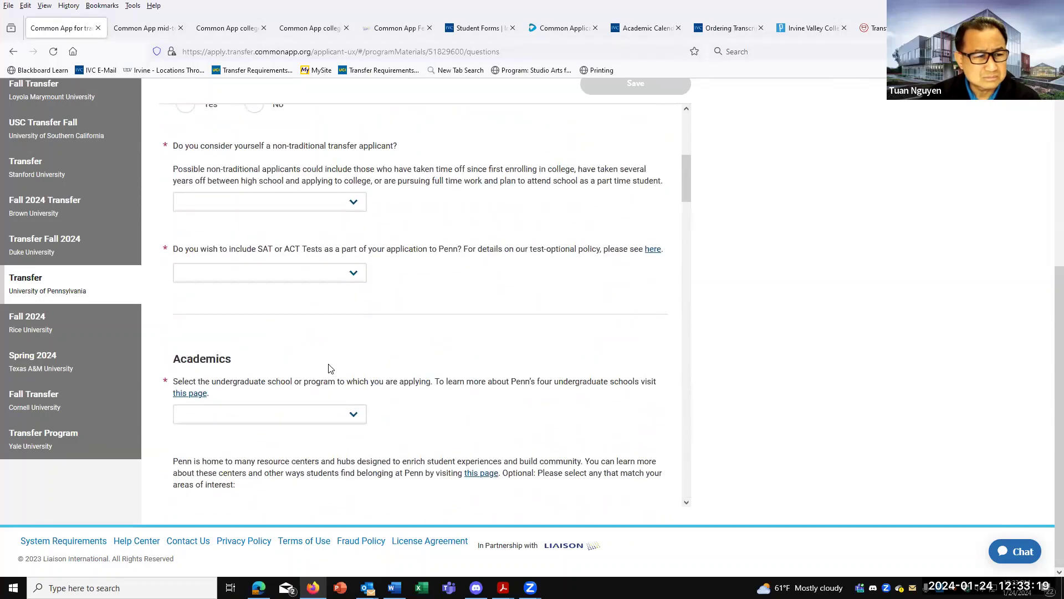
scroll(330, 368, up, 6)
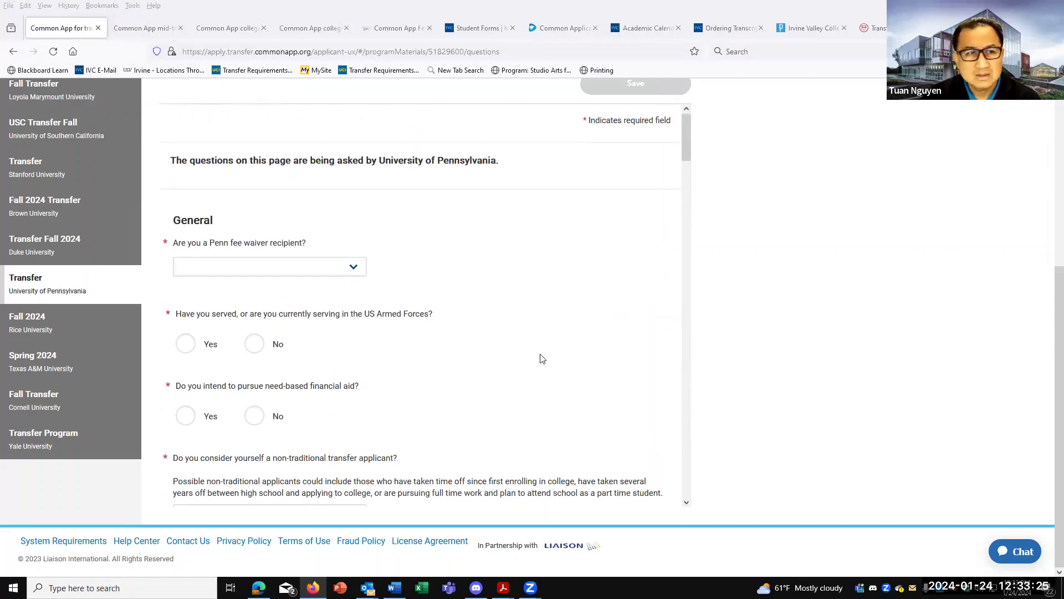
scroll(755, 352, up, 5)
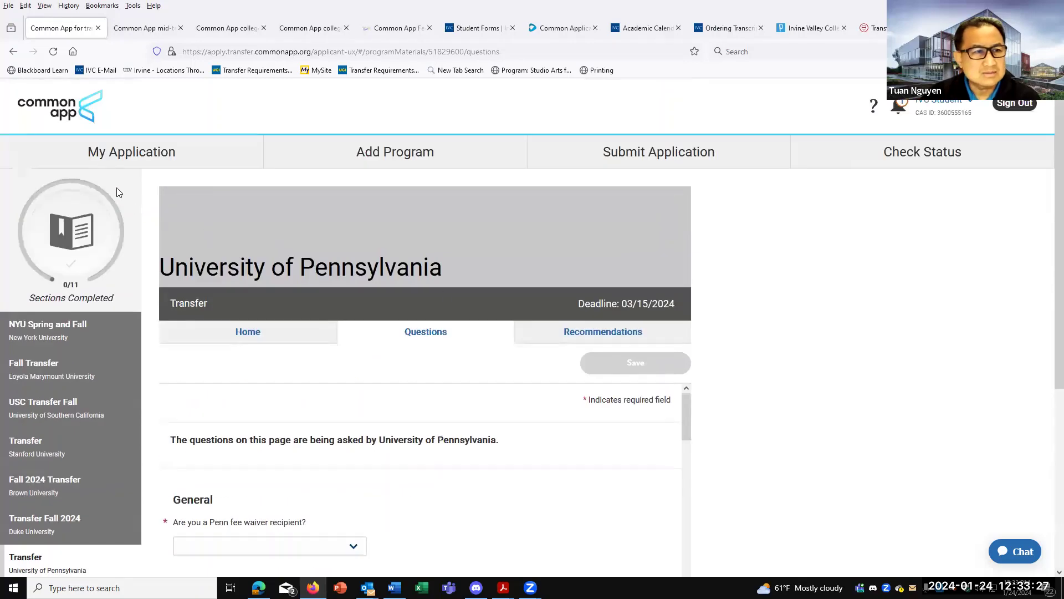
click(102, 157)
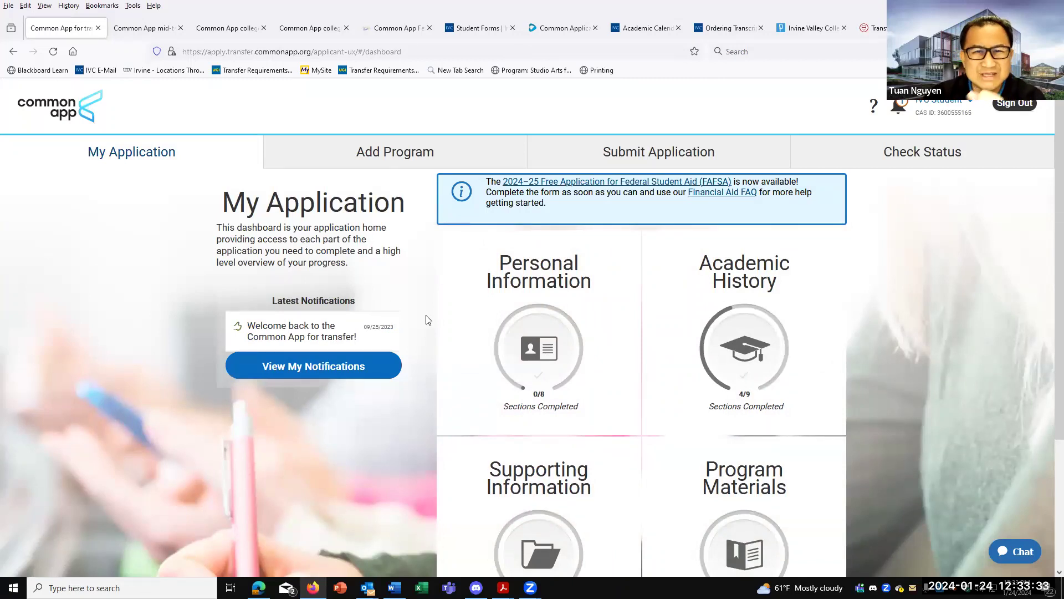
Load youtube.com in the next browser tab.
click(148, 29)
click(233, 51)
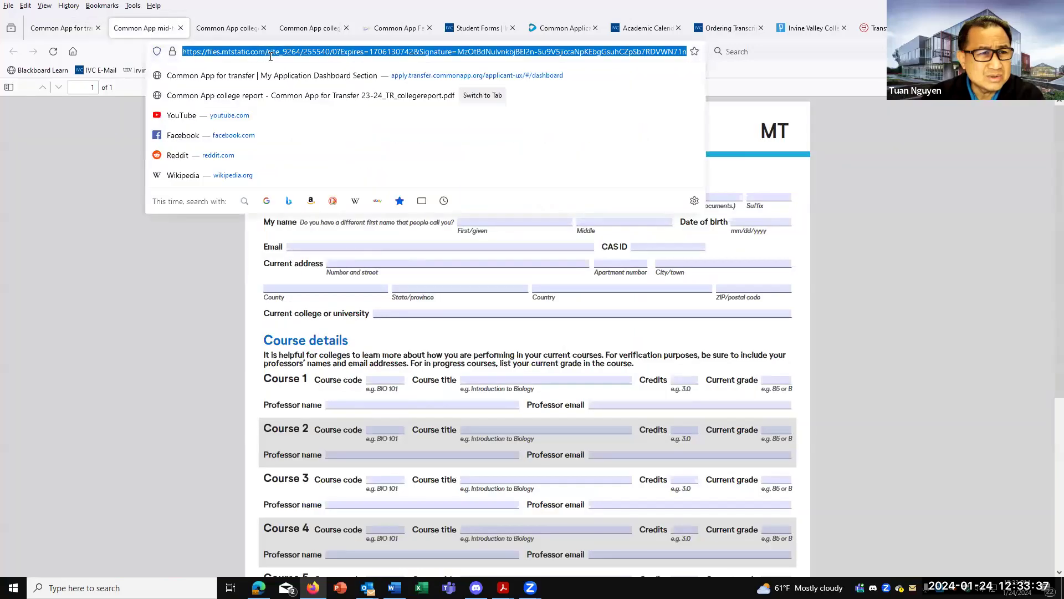
click(211, 115)
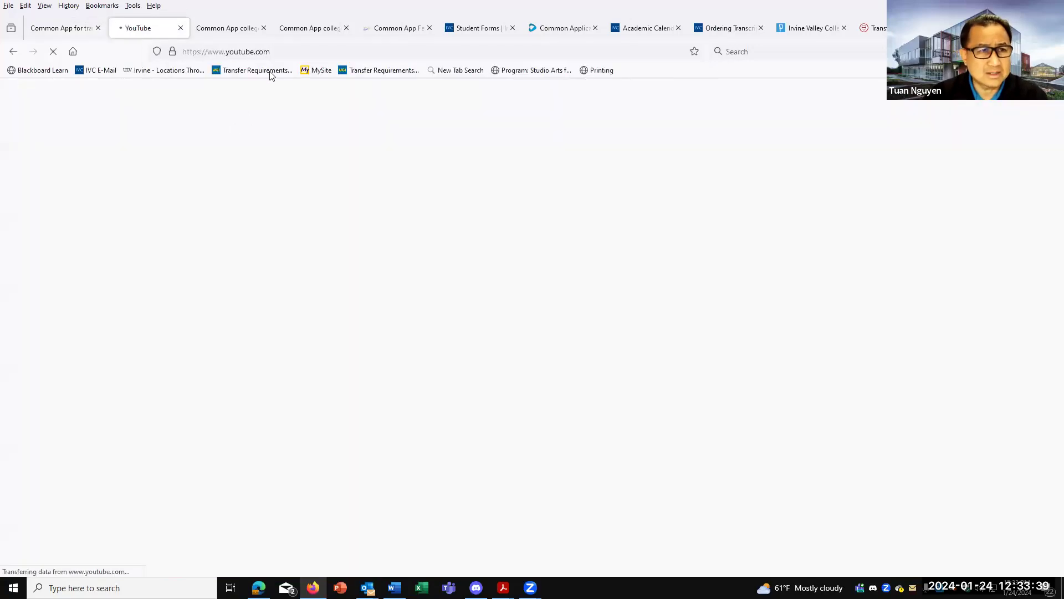
click(310, 53)
click(311, 54)
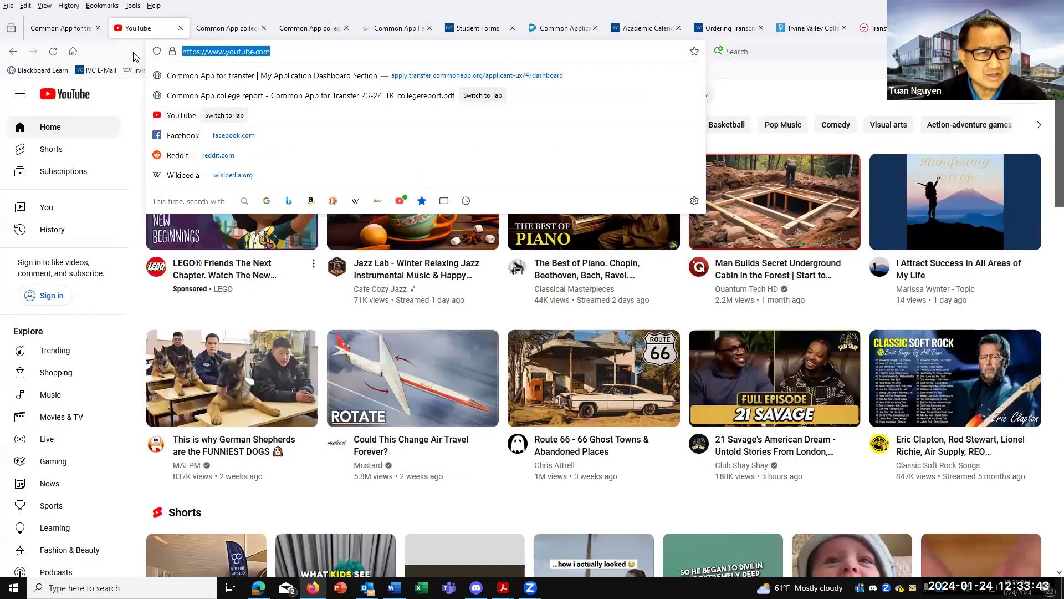
Search 'ivc transfer center' and open the channel's Common Application playlist.
click(380, 93)
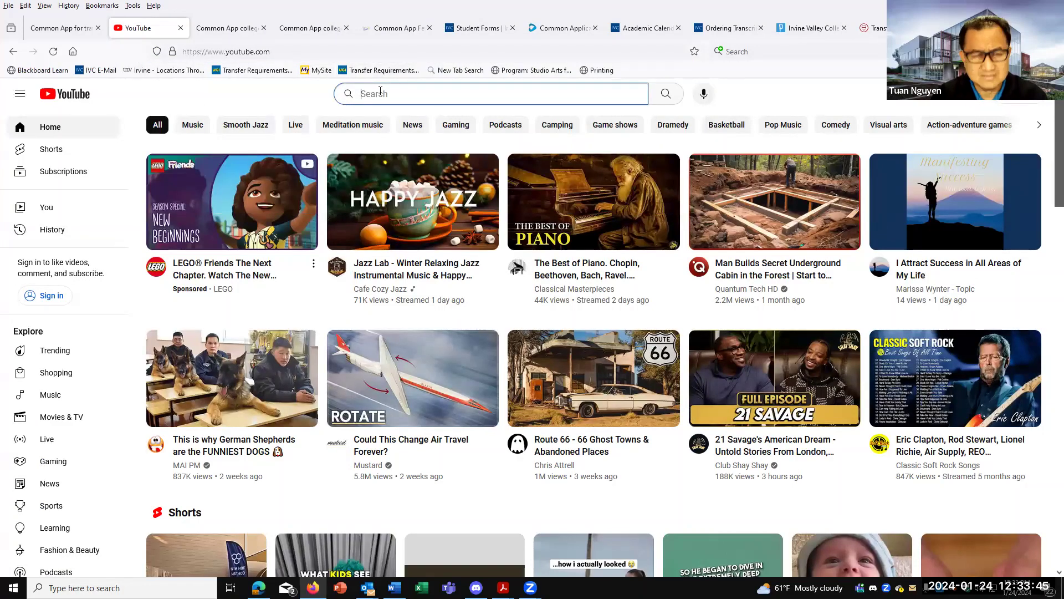
text(i)
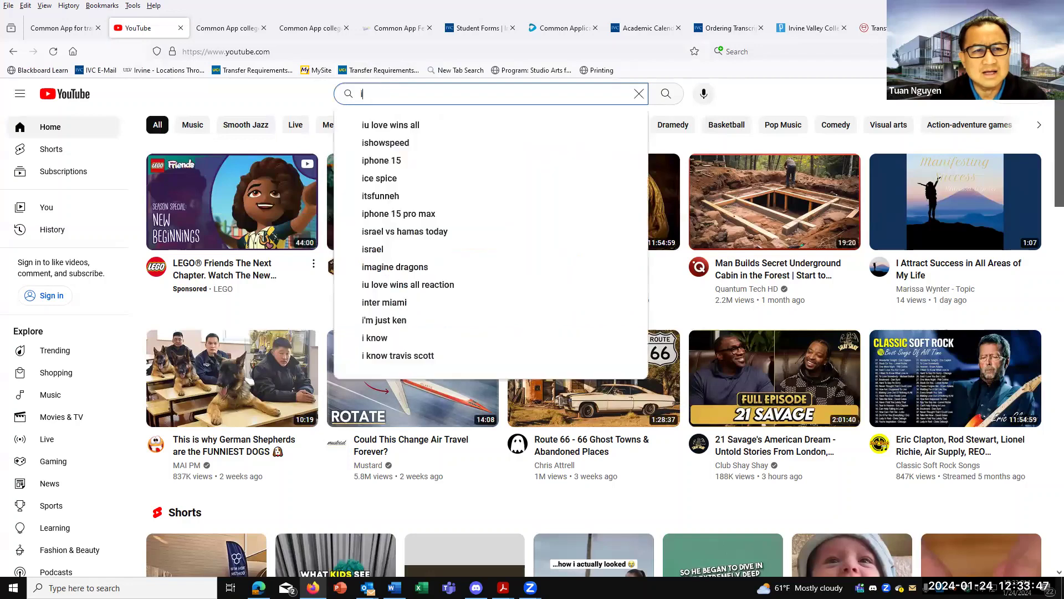
text(vc transfer center)
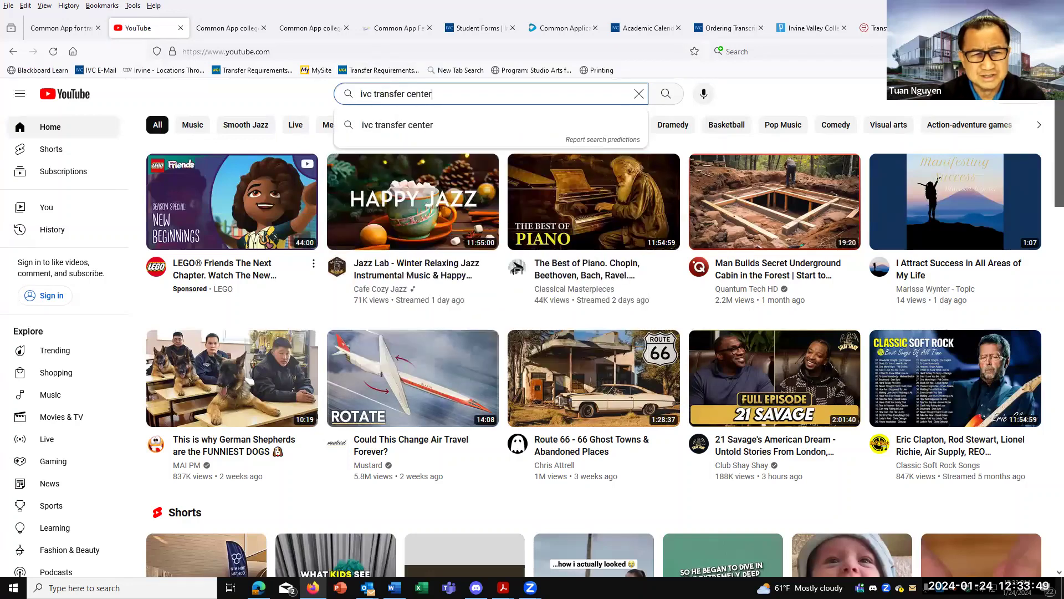
key(Return)
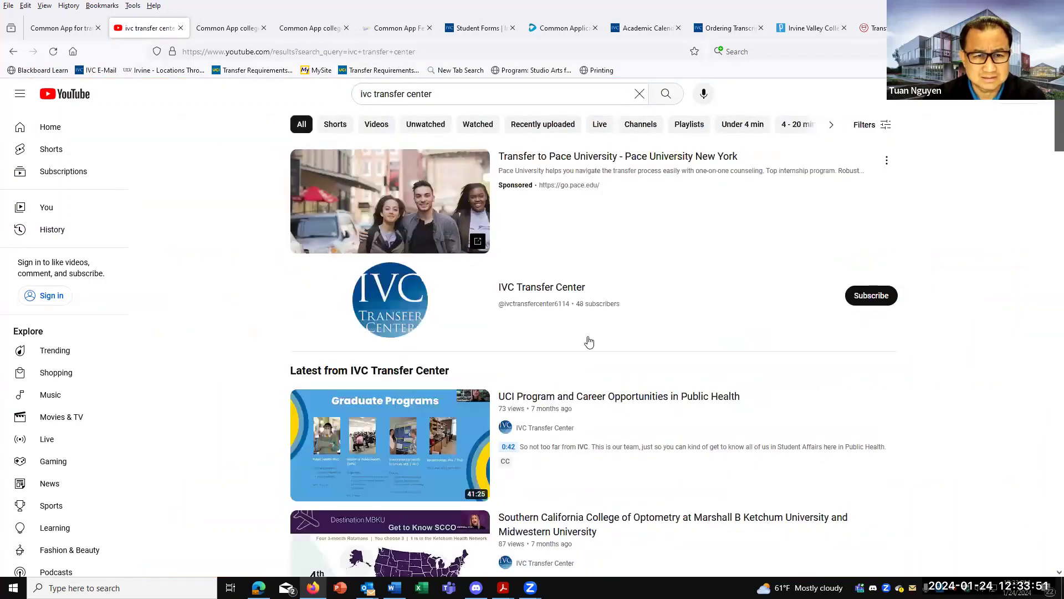
click(420, 311)
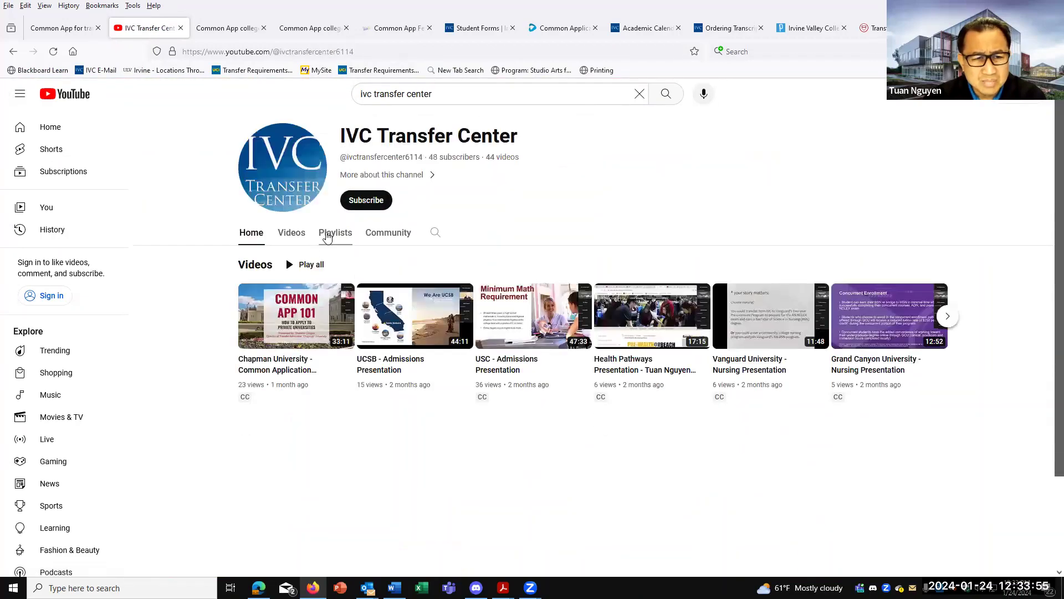
click(327, 233)
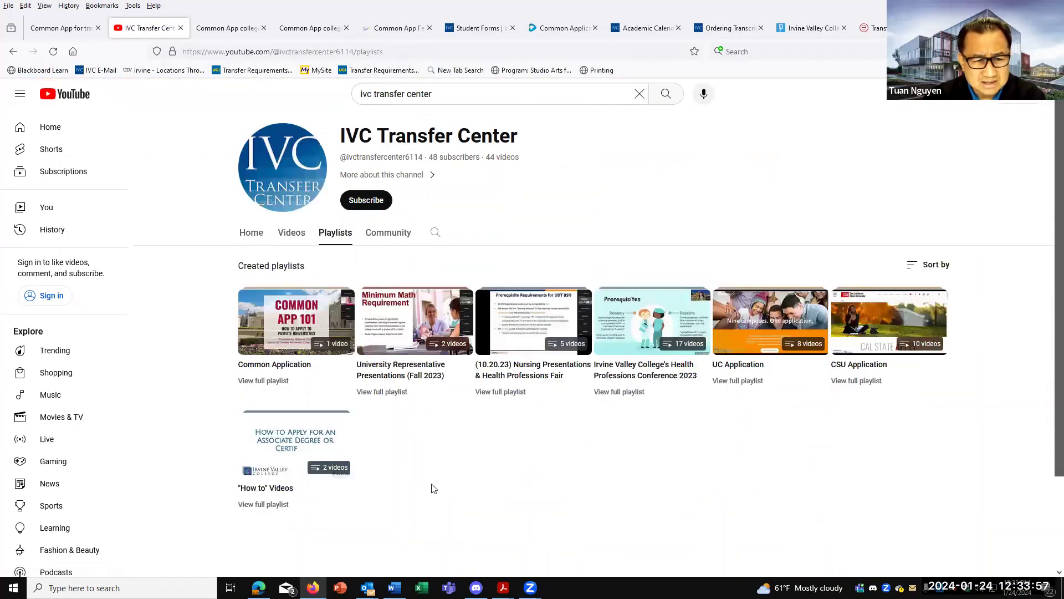
click(268, 382)
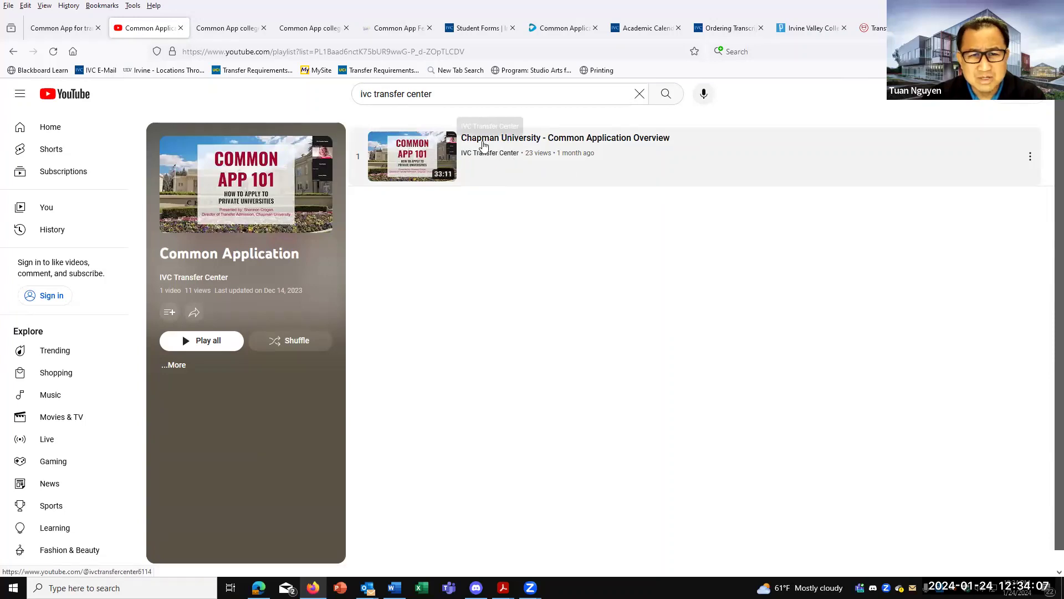
Play the Chapman University Common Application Overview video, pause, and jump to 15:05.
click(484, 140)
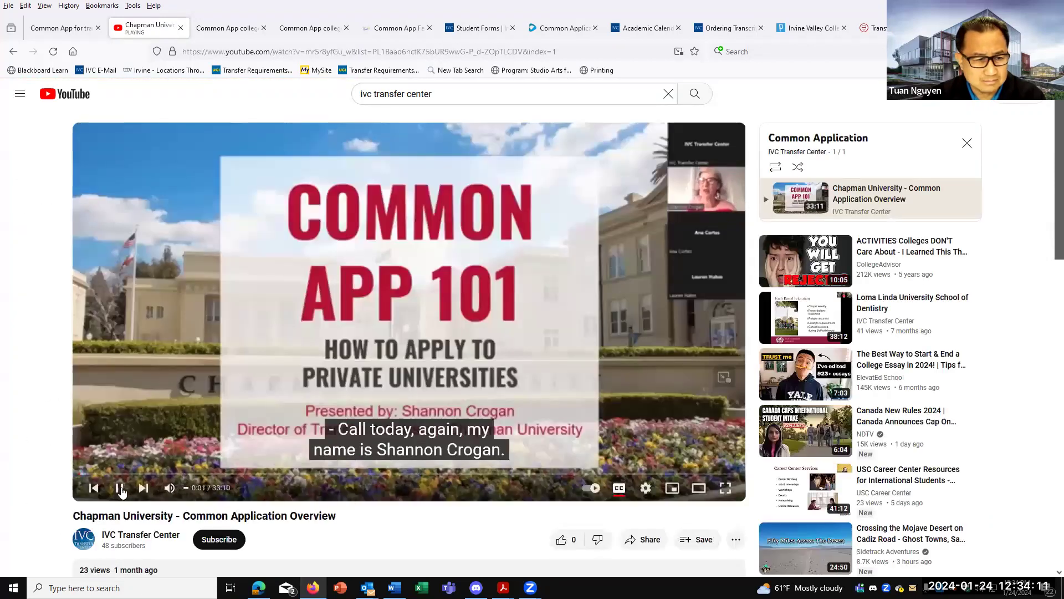
click(287, 371)
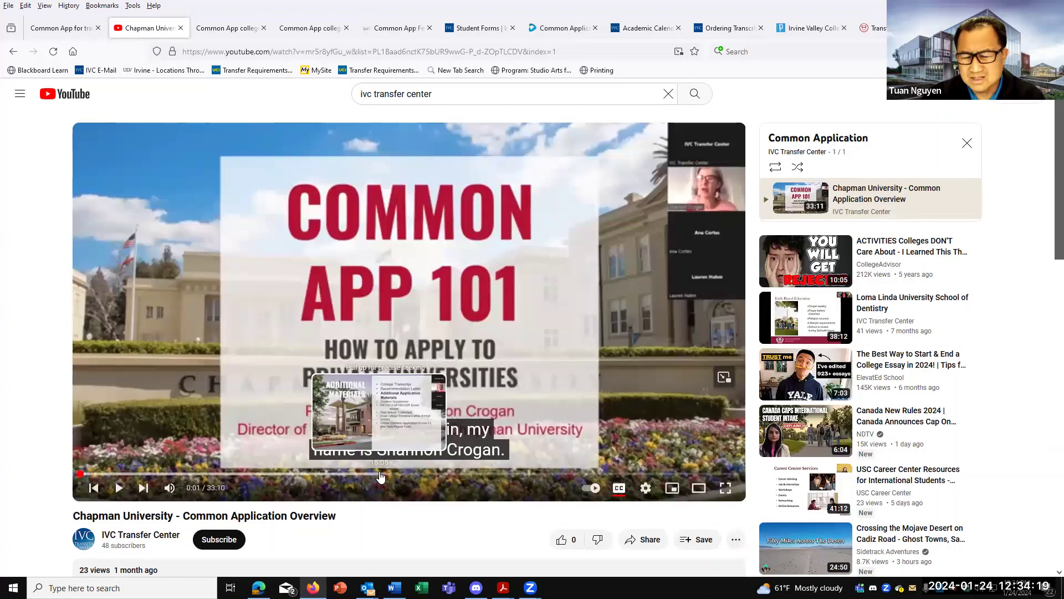
click(379, 475)
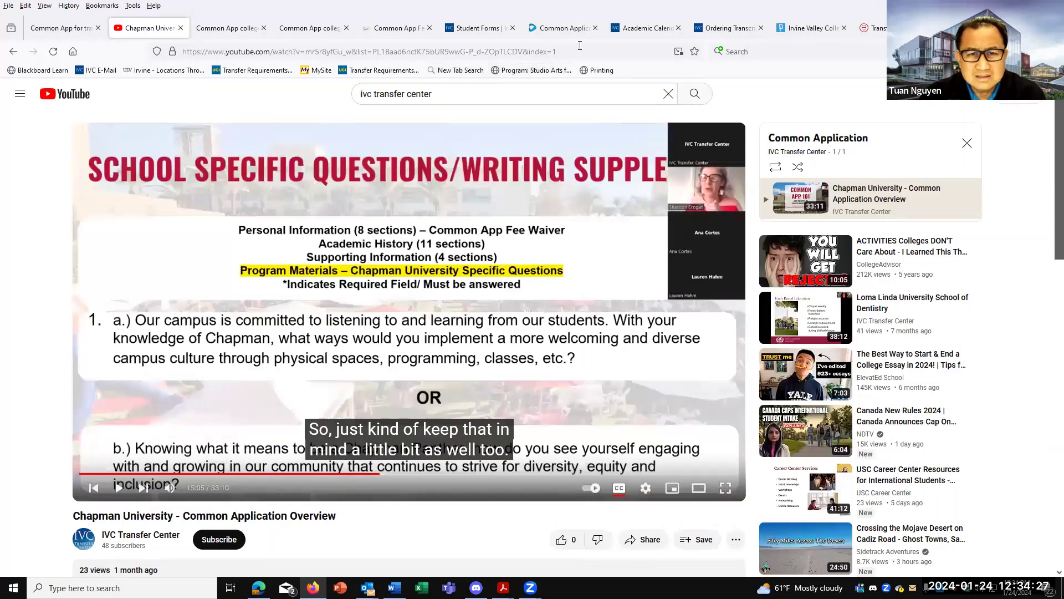
Copy the video's link from the address bar and switch windows to share it.
click(580, 46)
right_click(253, 58)
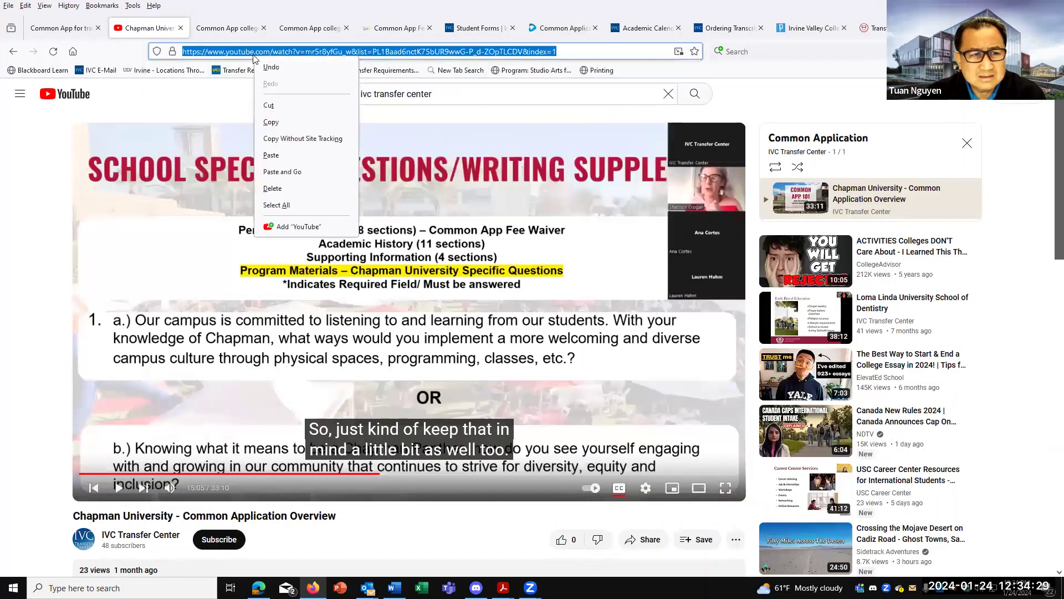
click(283, 128)
key(alt+Tab)
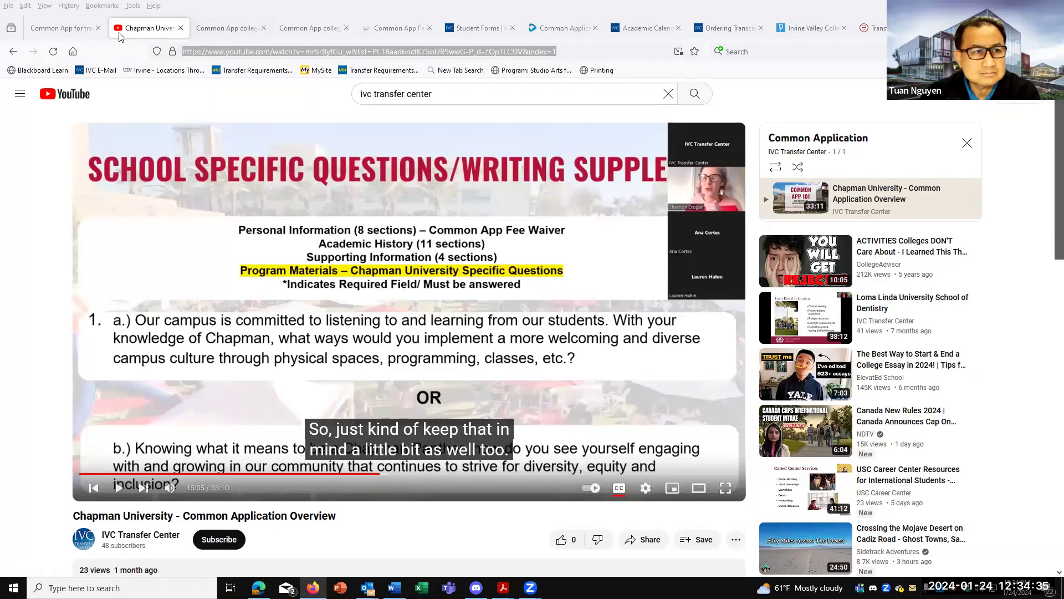
click(75, 33)
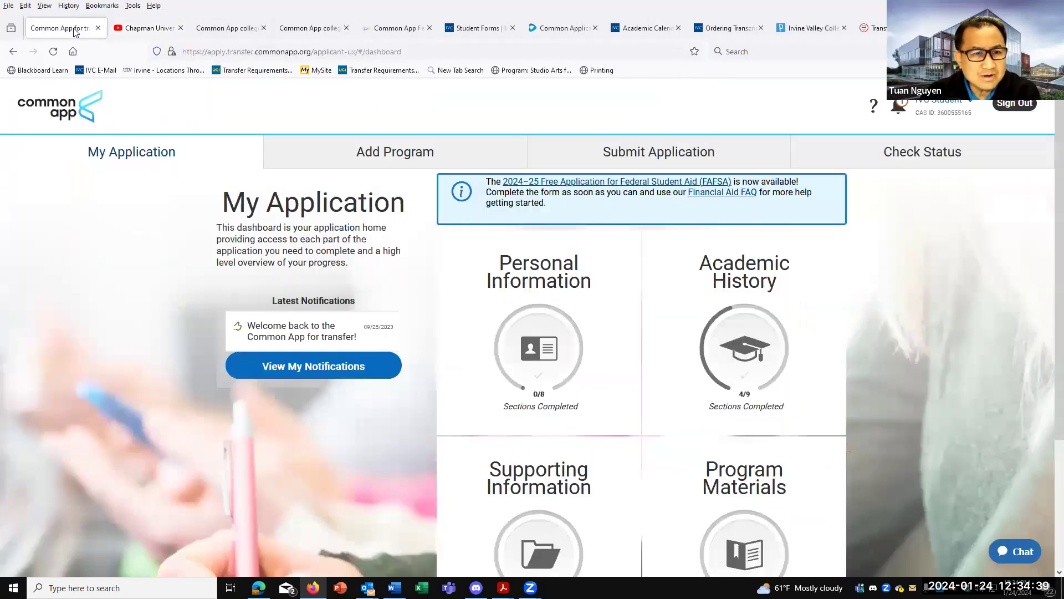